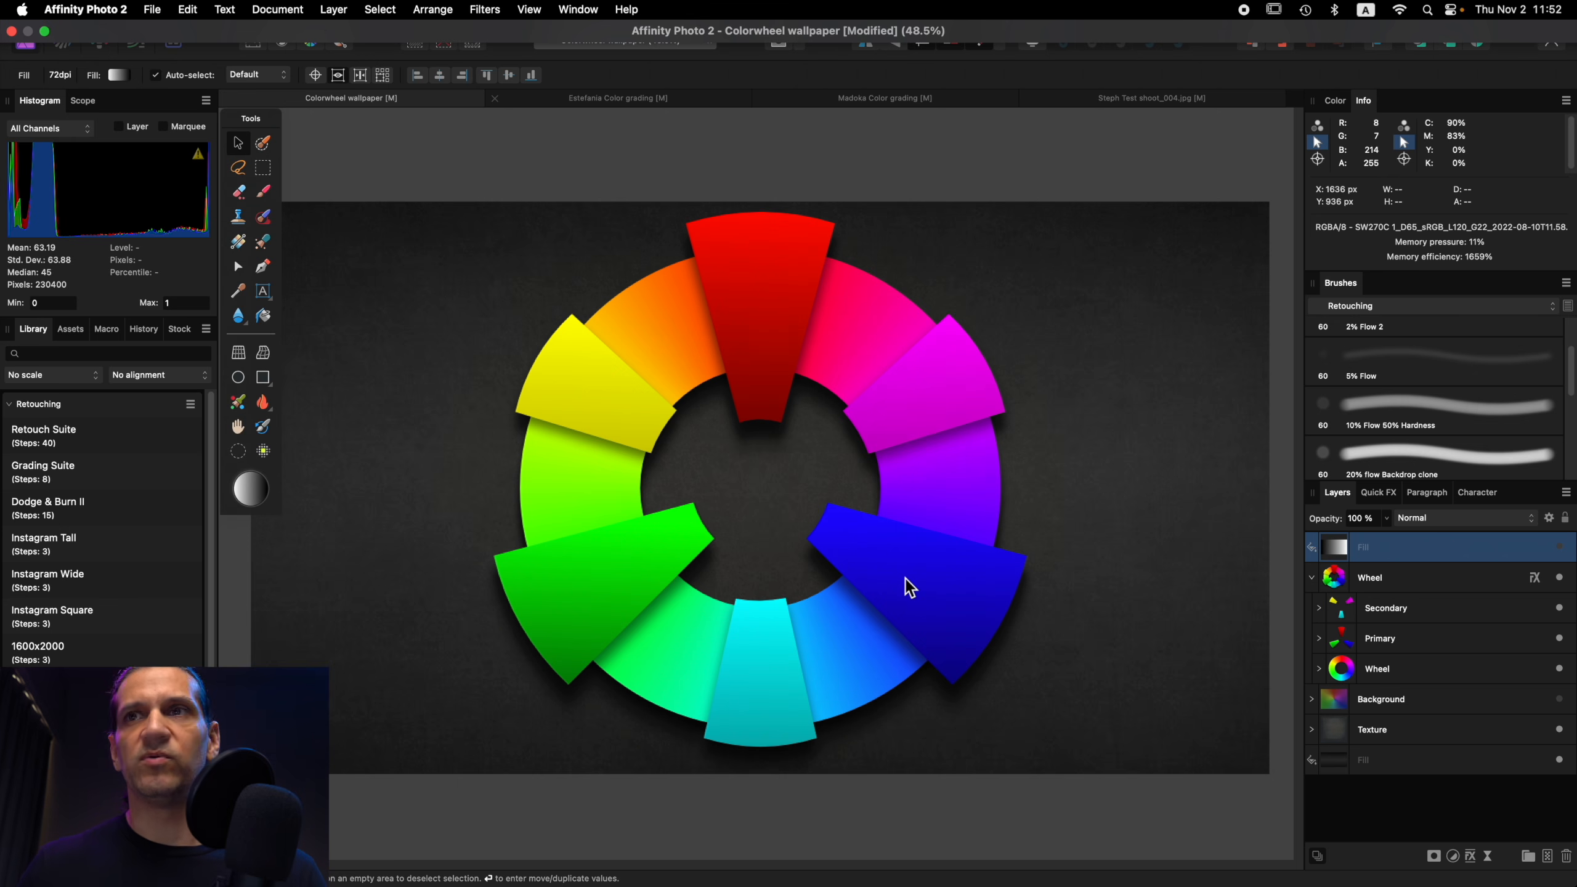
Step: Switch to the photo of the seated woman with the blue bag and add a Curves adjustment above it
left_click(629, 101)
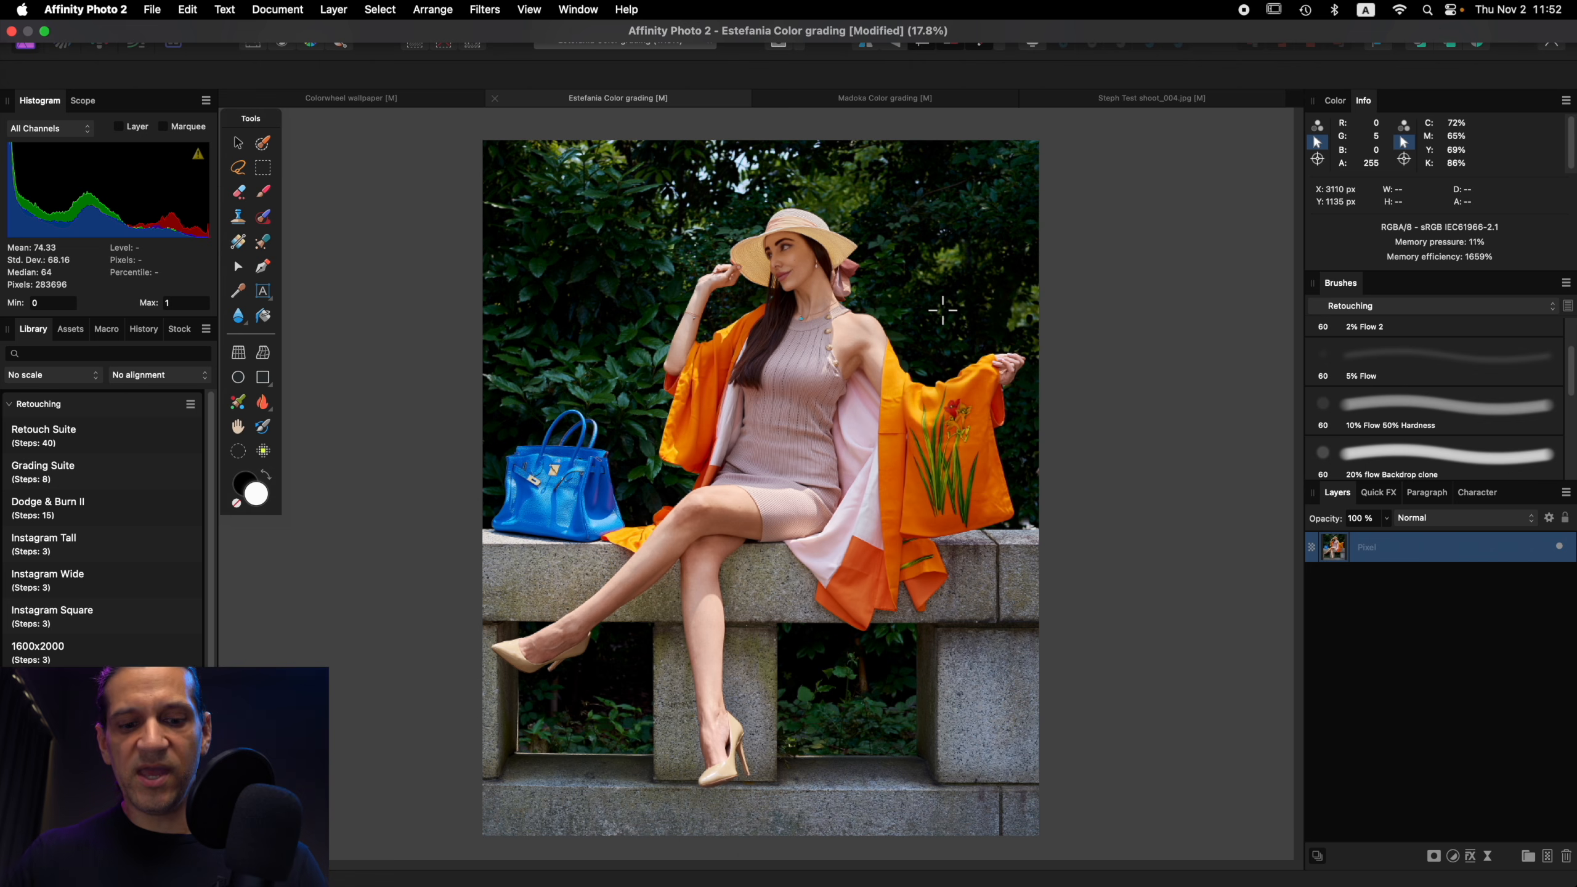
left_click(1455, 859)
left_click(1477, 647)
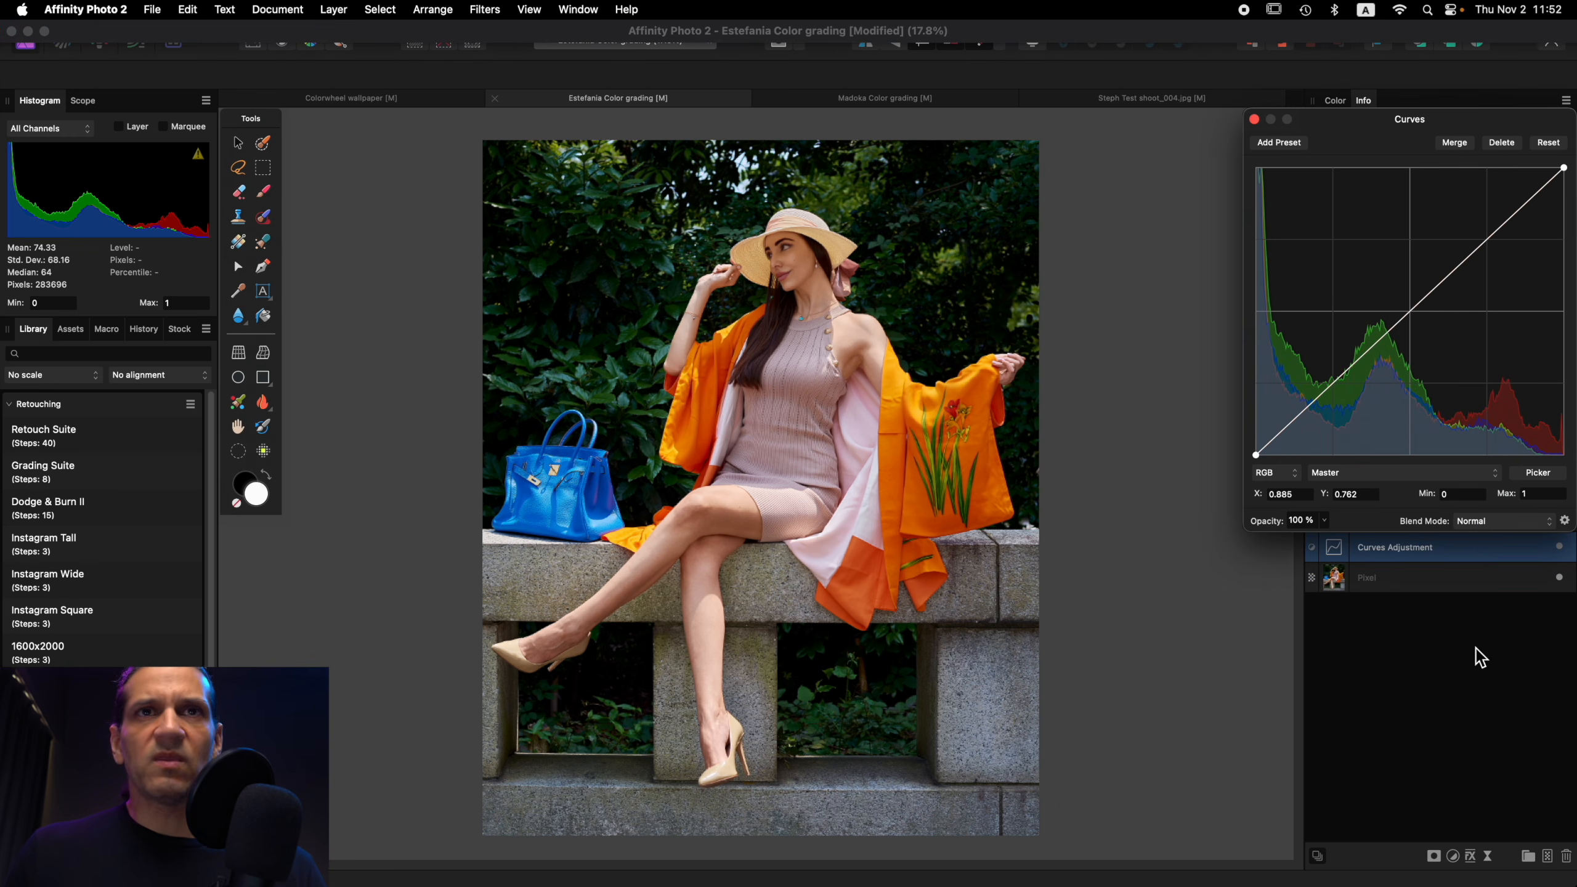
scroll(915, 647, "right", 5)
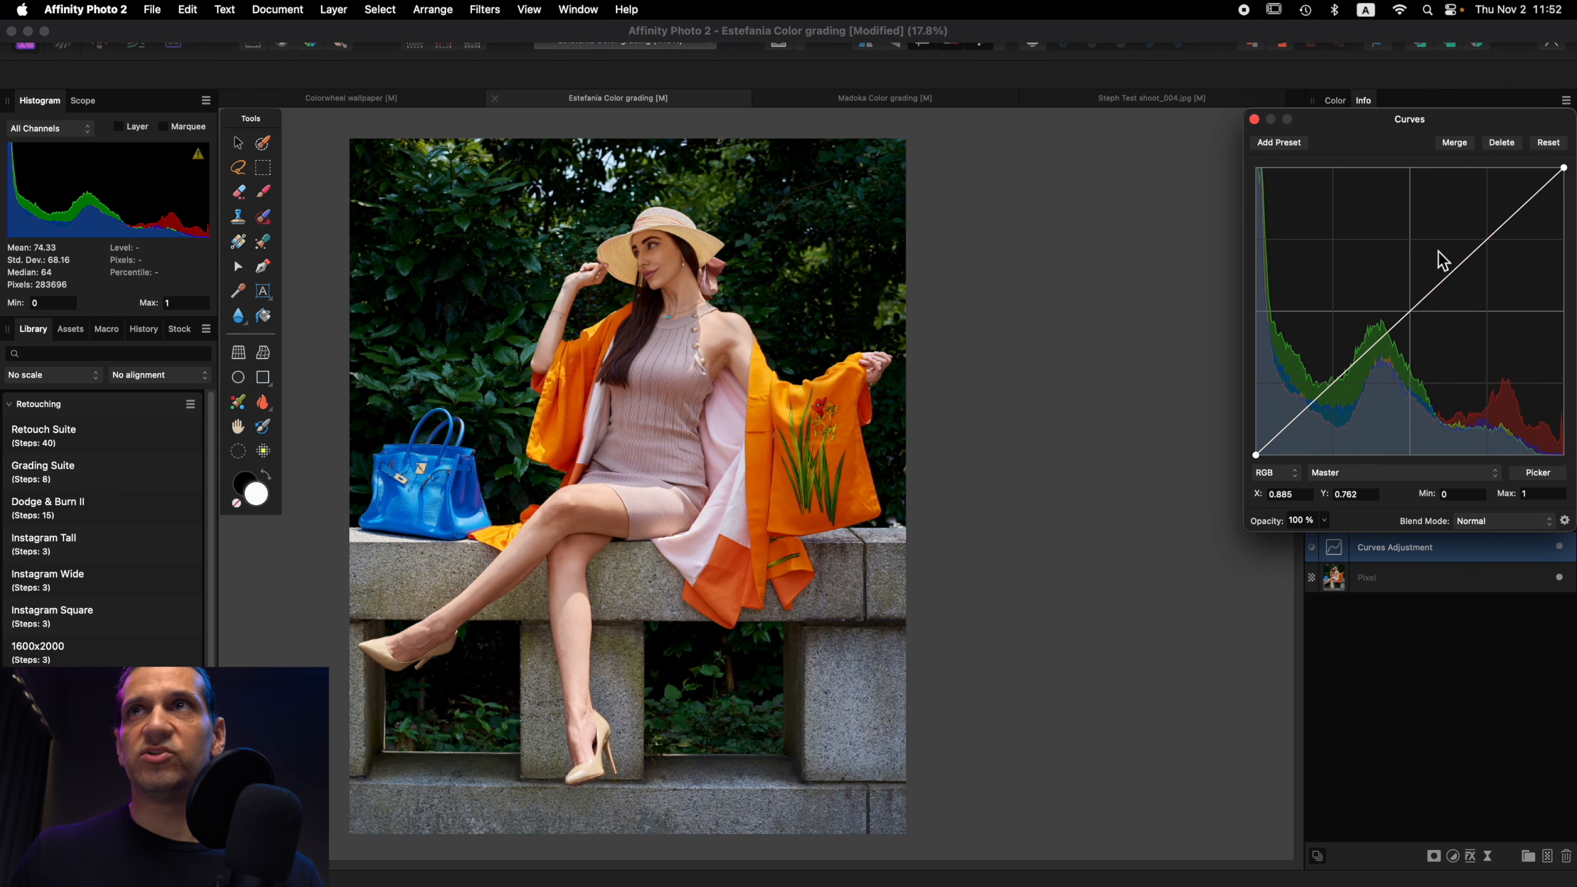
mouse_move(1389, 128)
left_mouse_down()
mouse_move(1101, 208)
mouse_move(1090, 256)
left_mouse_up()
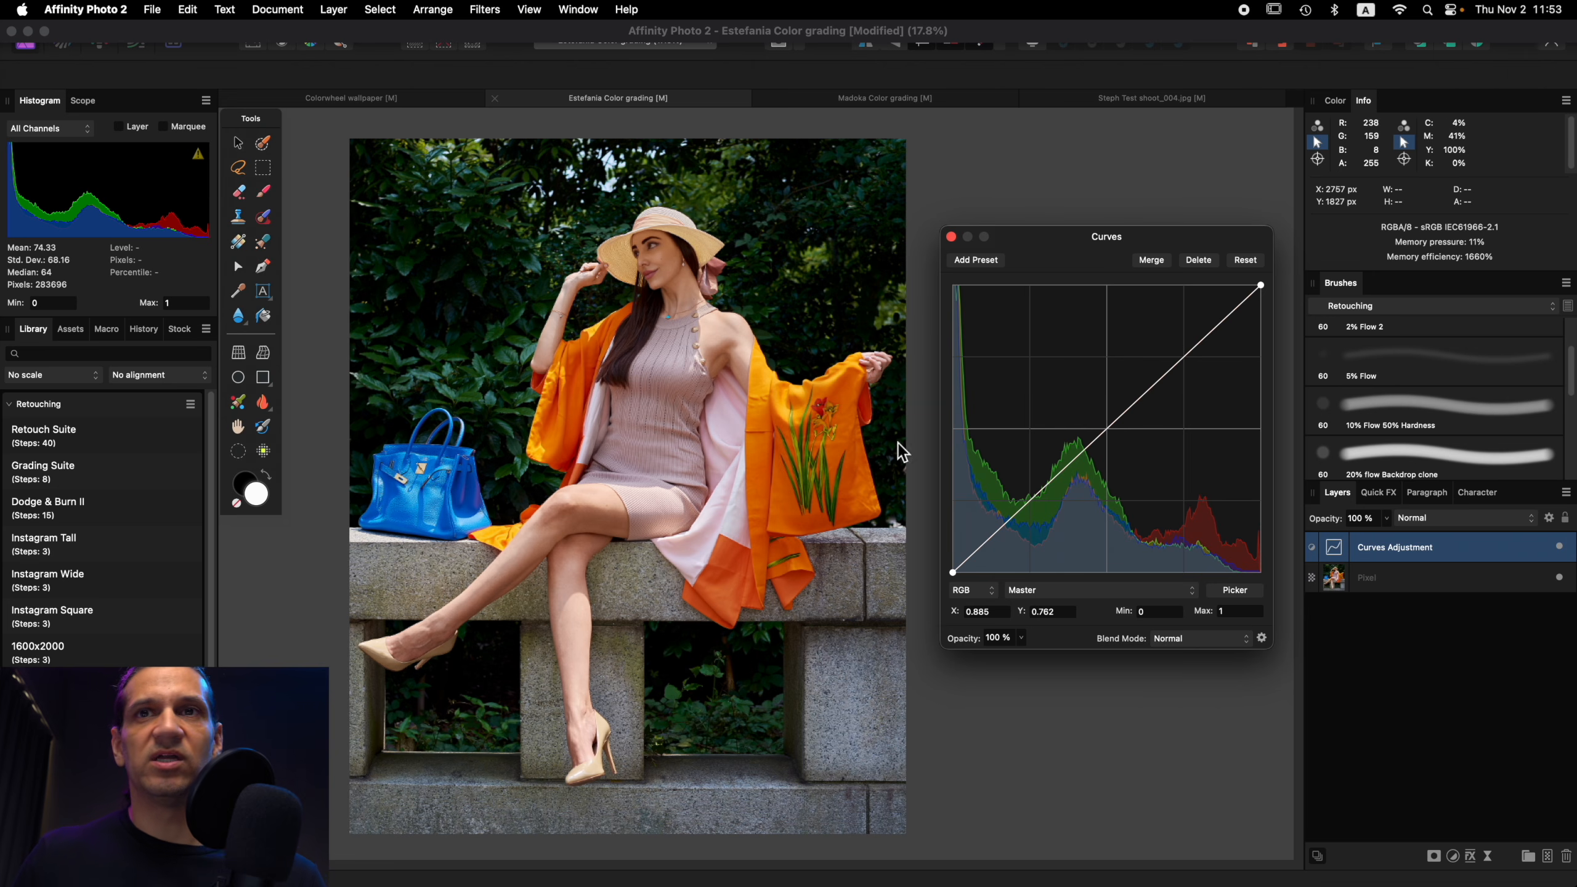
Step: Examine the colour wheel document for colour relationships and return to the photo's Curves adjustment
left_click(1096, 600)
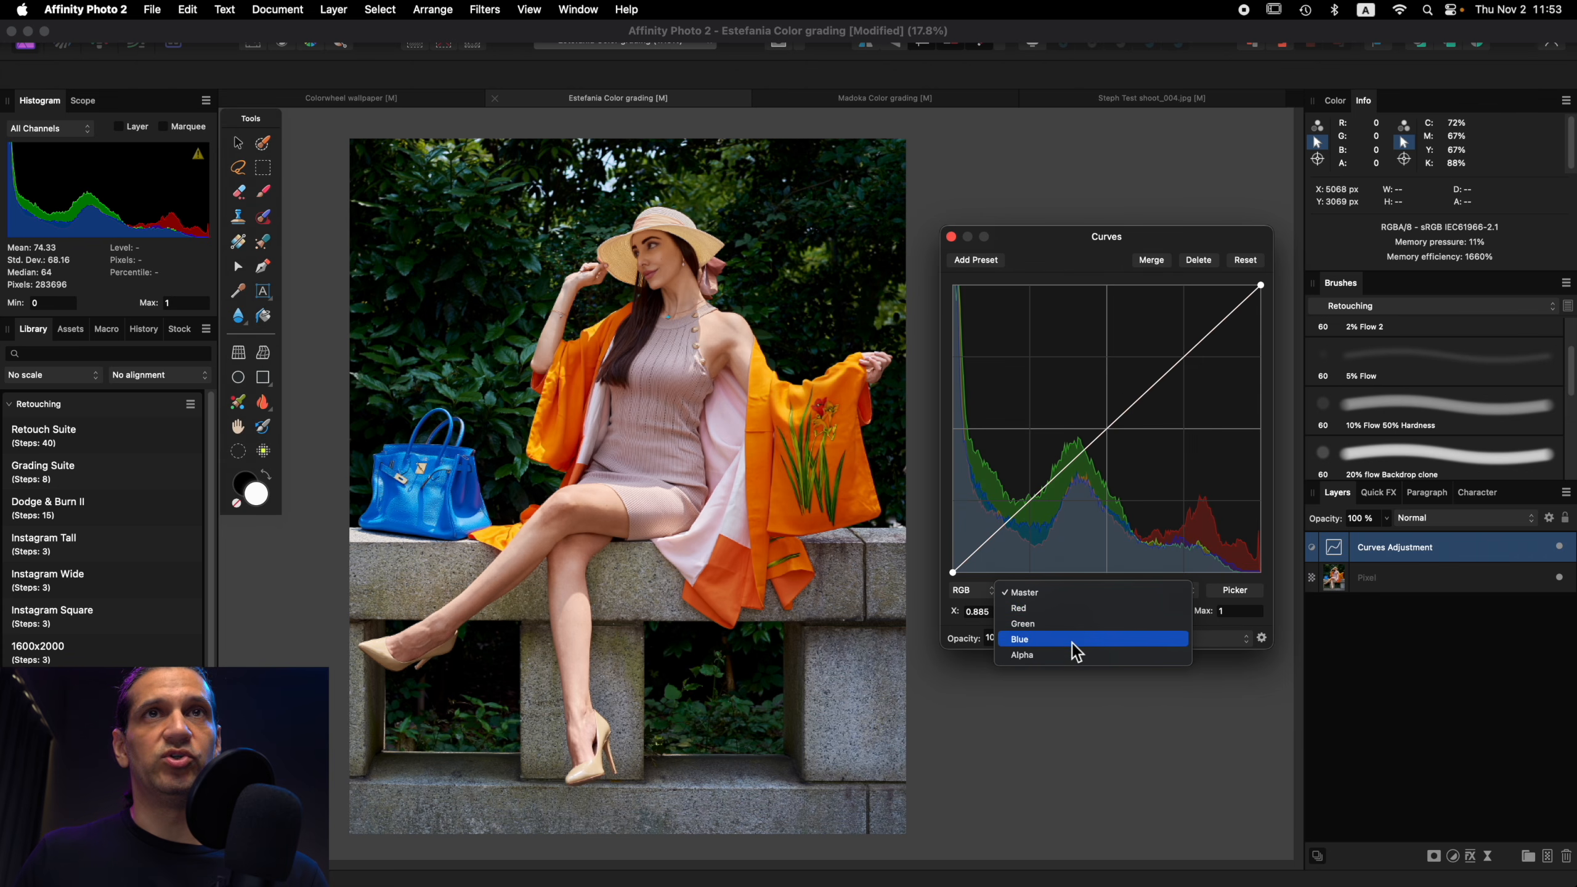
left_click(1103, 705)
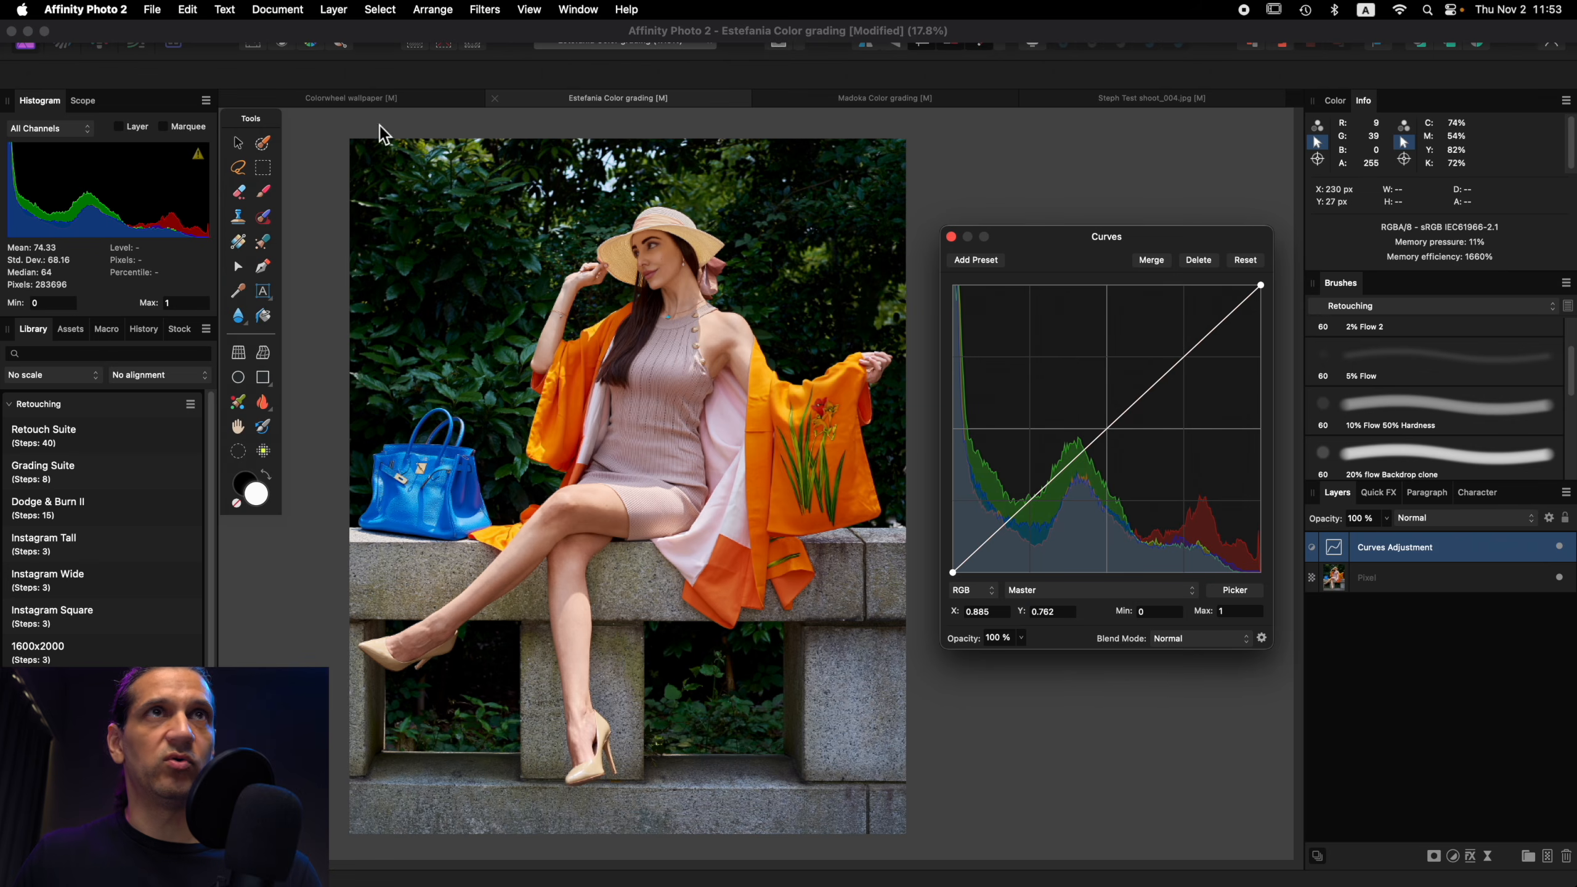
left_click(366, 98)
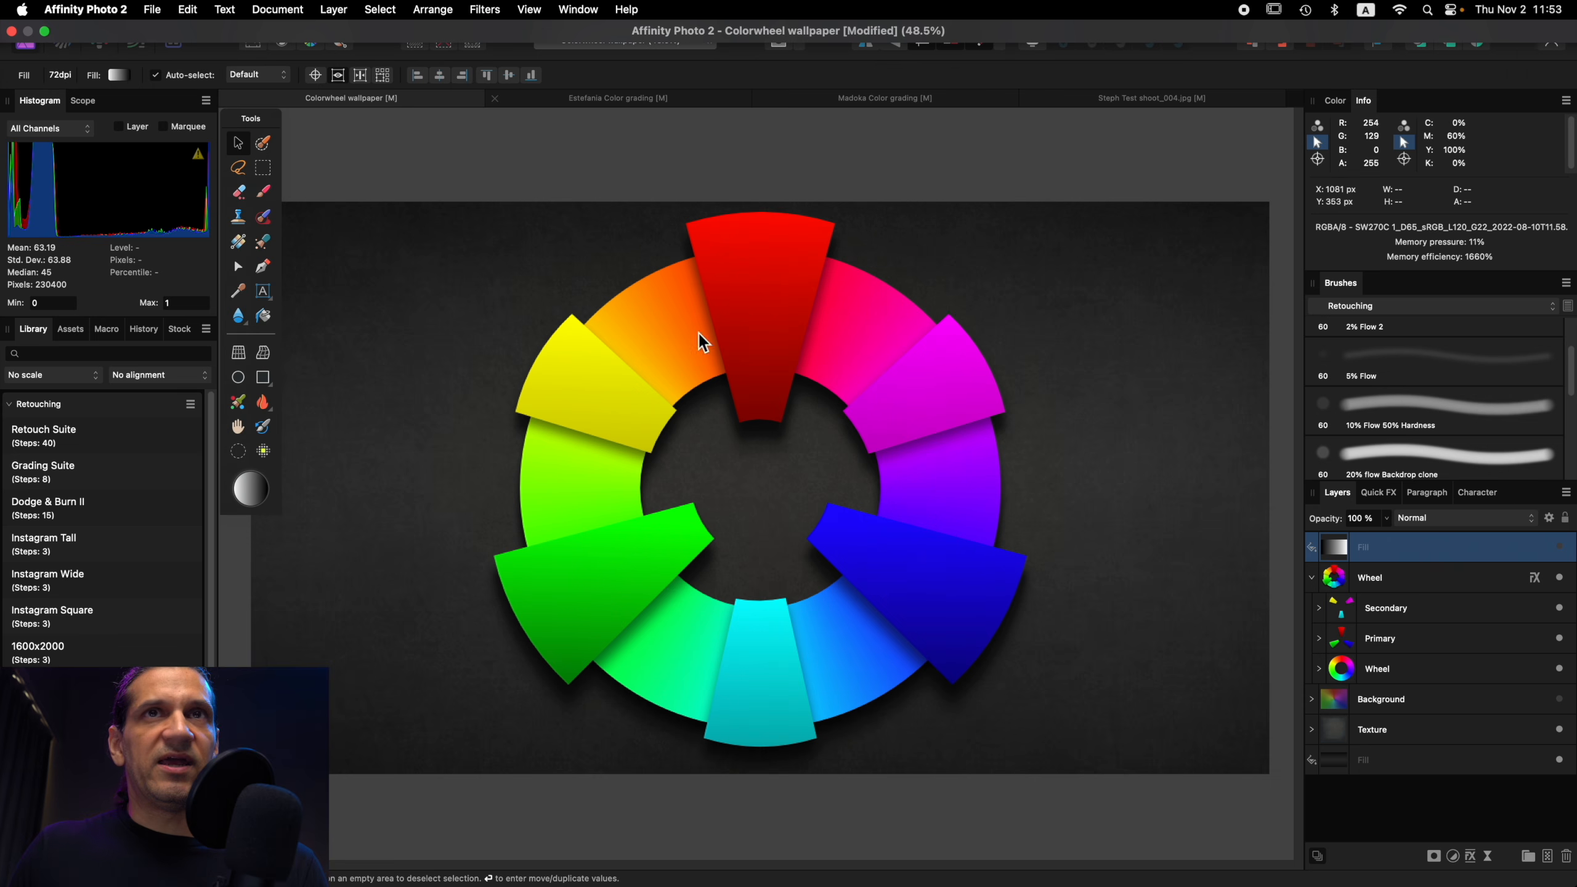
left_click(609, 99)
double_click(1337, 547)
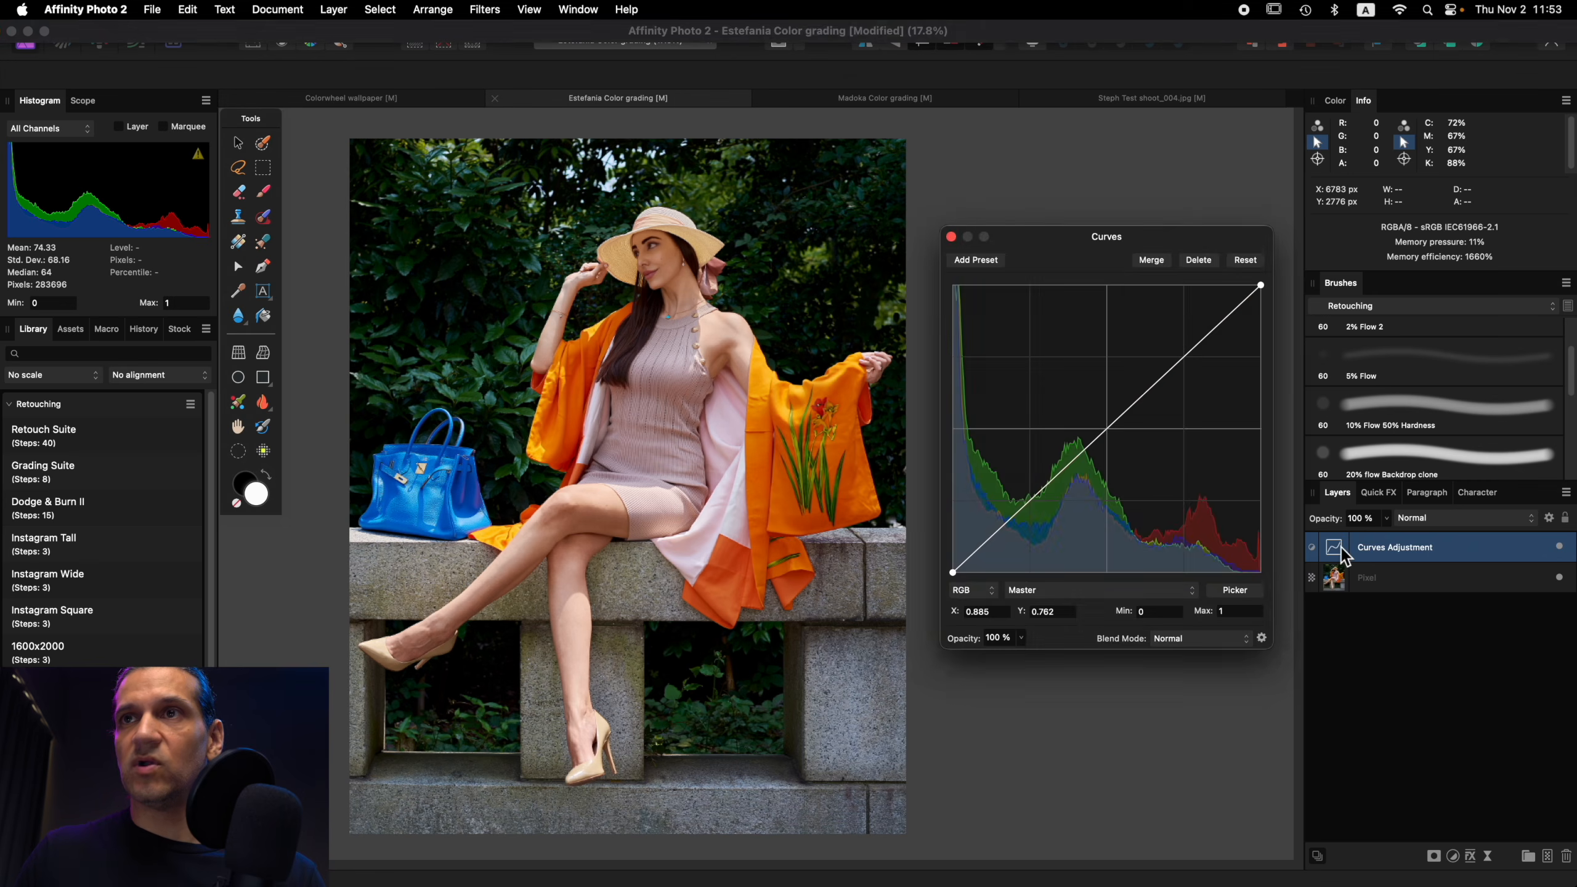
Step: Raise the midtones of the red channel curve strongly at an input of about 0.48
left_click(1106, 594)
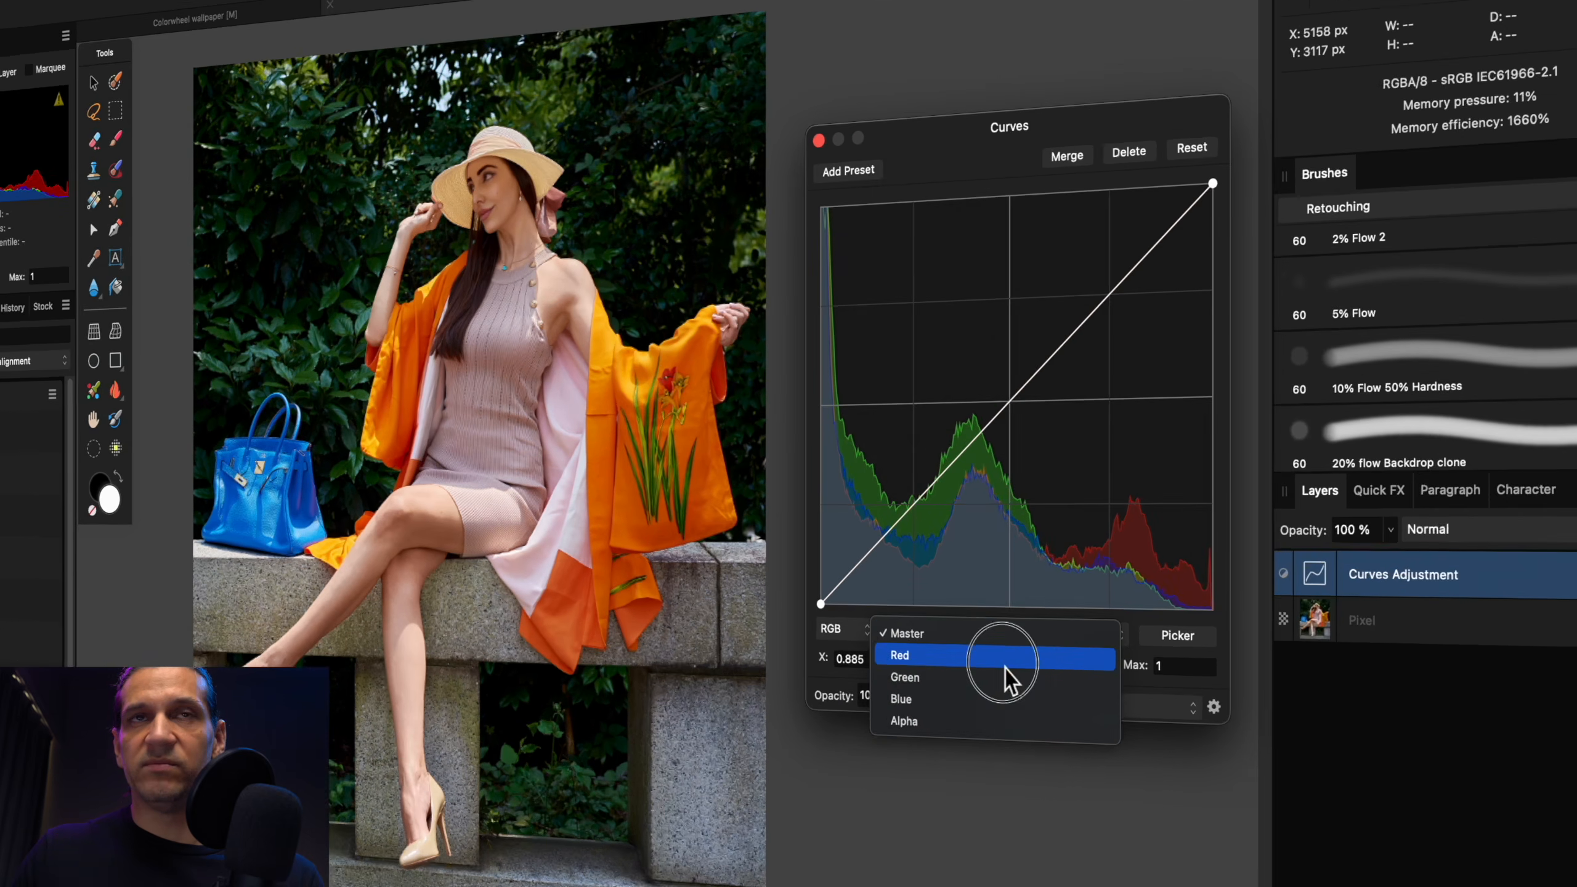
left_click(1101, 609)
left_click_drag(1008, 392, 998, 316)
Step: Raise the midtones of the green channel curve slightly, to about X 0.503, Y 0.578
left_click(1038, 639)
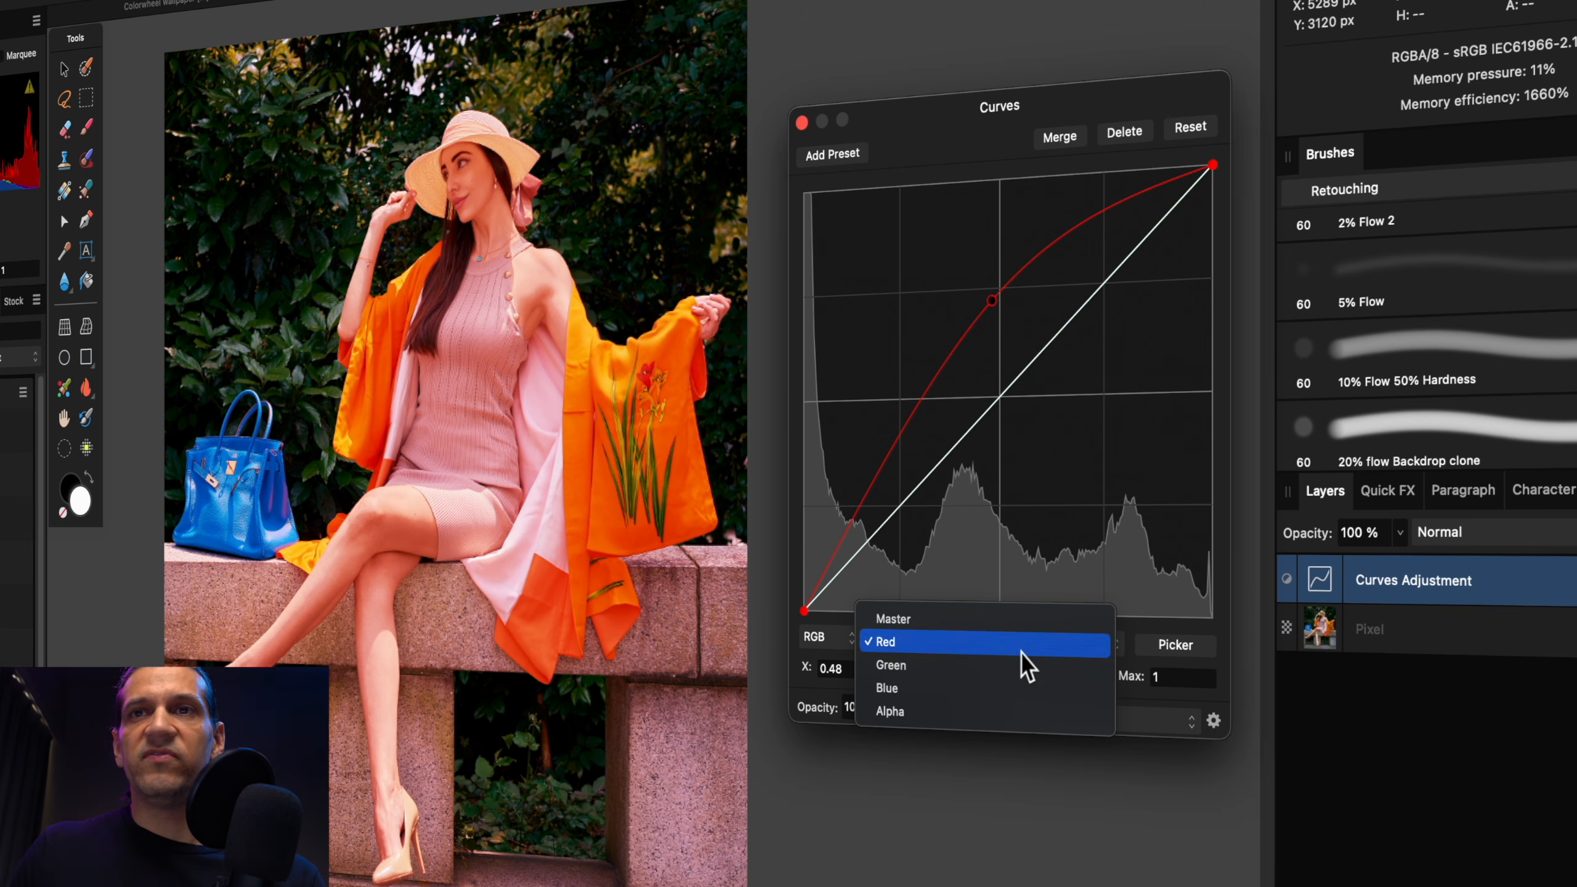
left_click(1022, 666)
left_click(1003, 391)
left_click_drag(1005, 395, 1078, 380)
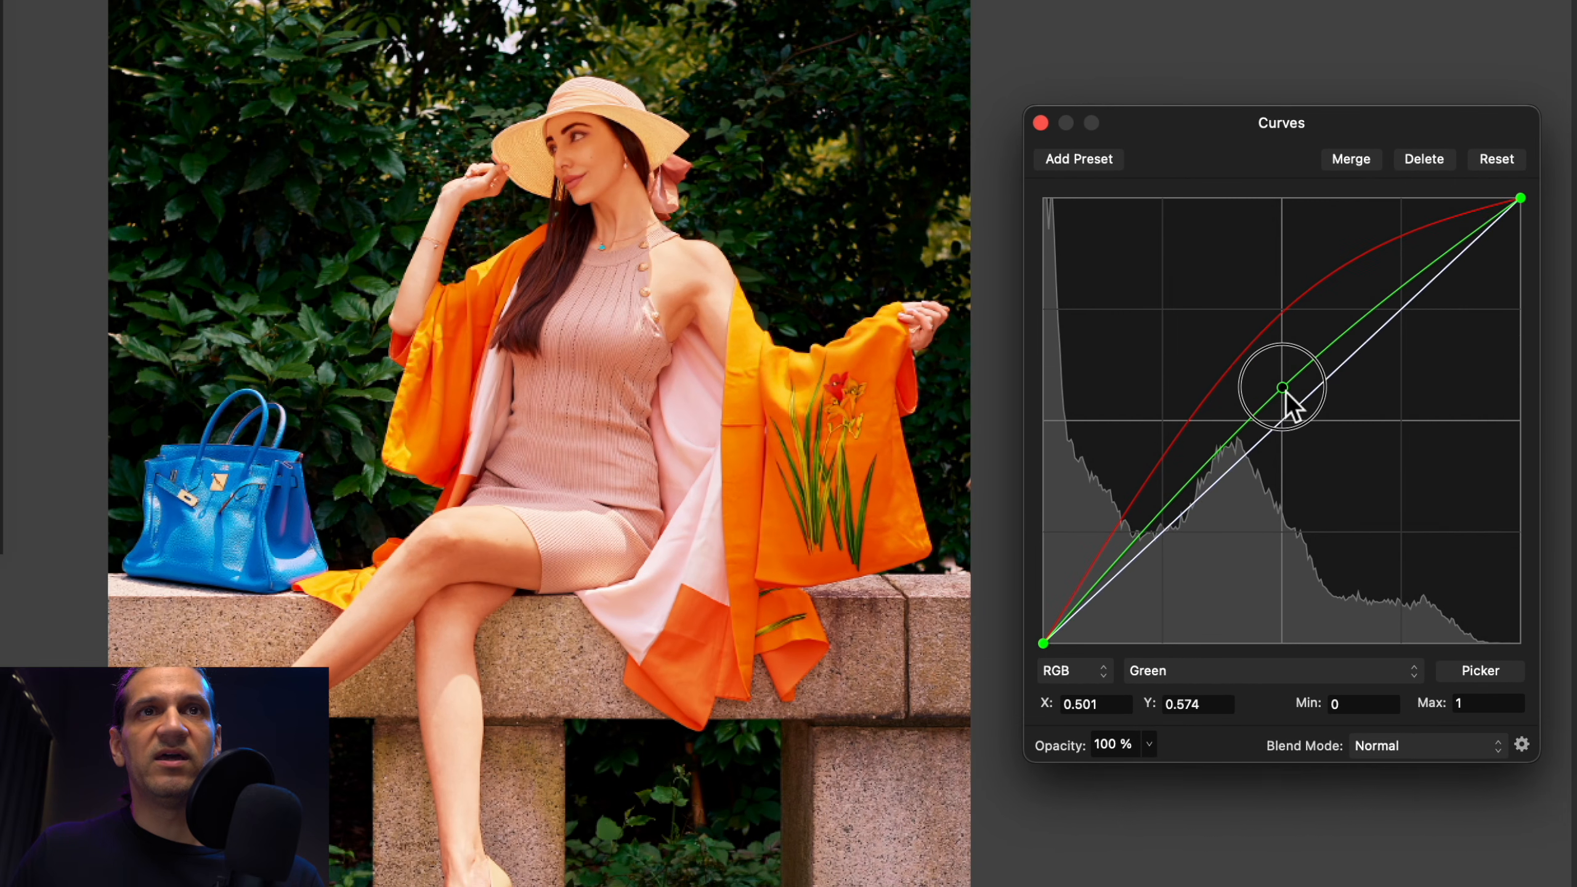
mouse_move(1284, 392)
left_mouse_down()
mouse_move(1281, 350)
mouse_move(1287, 396)
left_mouse_up()
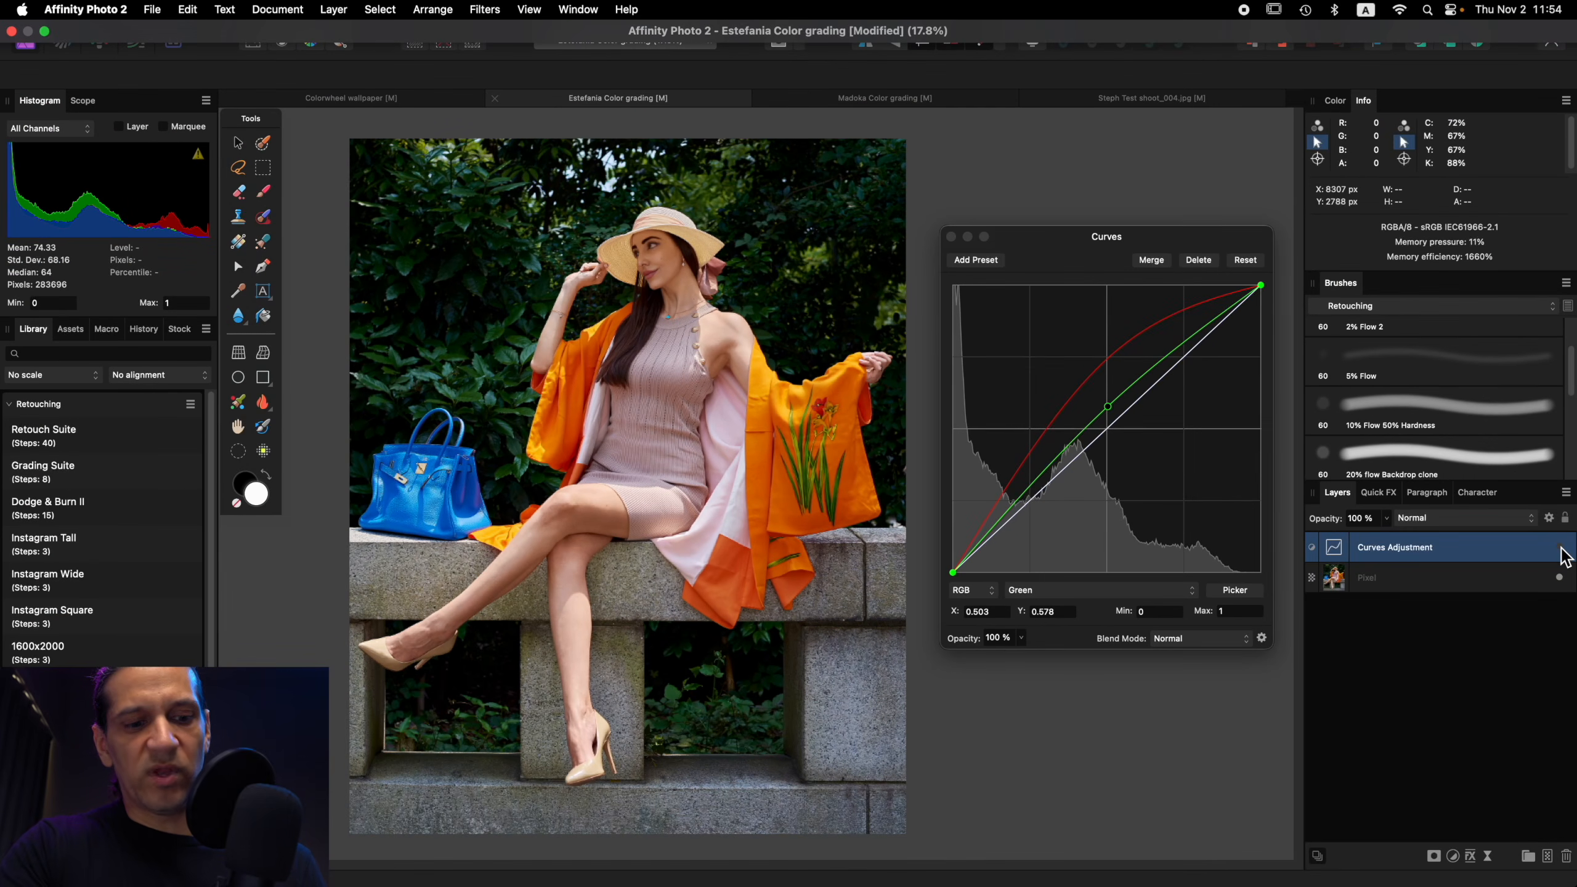
Step: Hide the first Curves adjustment and add a second one above it, consulting the colour wheel document for reference
key("super+m")
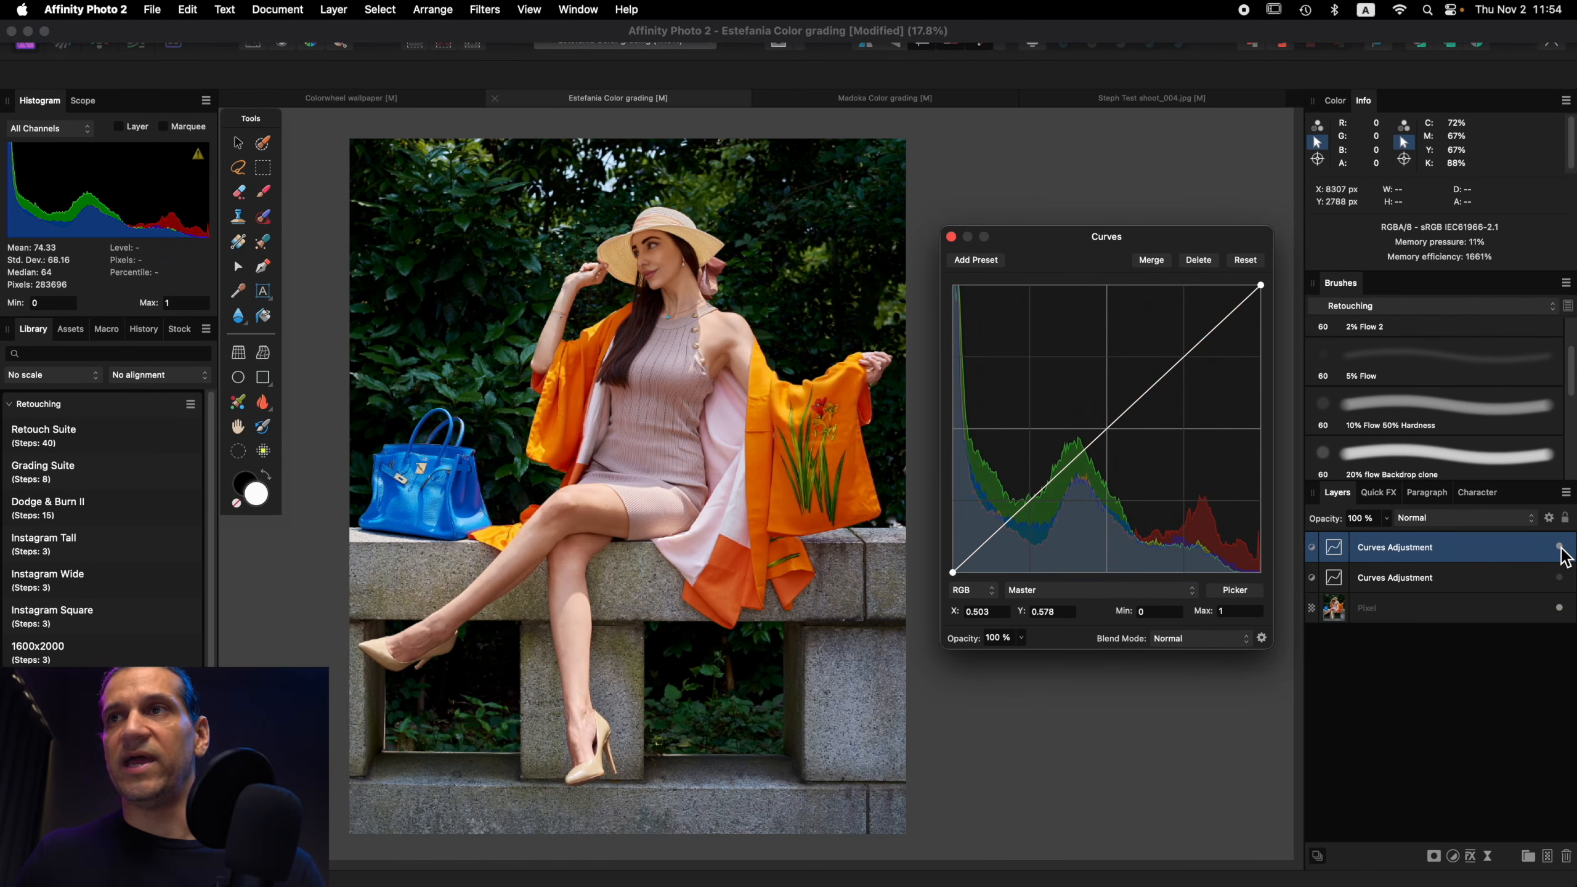
left_click(391, 103)
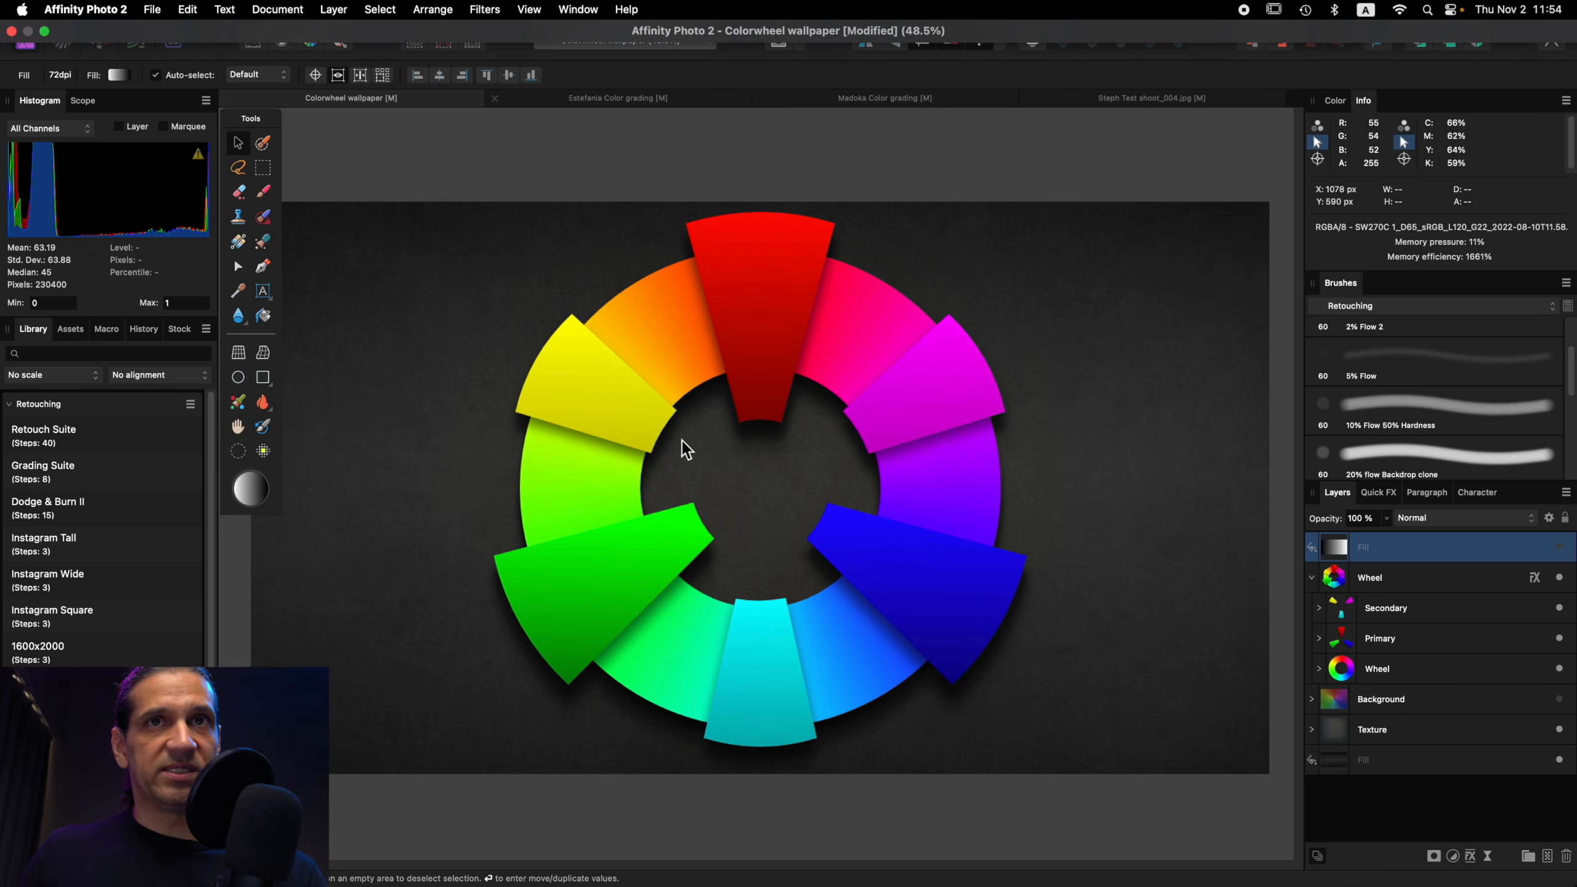
left_click(611, 96)
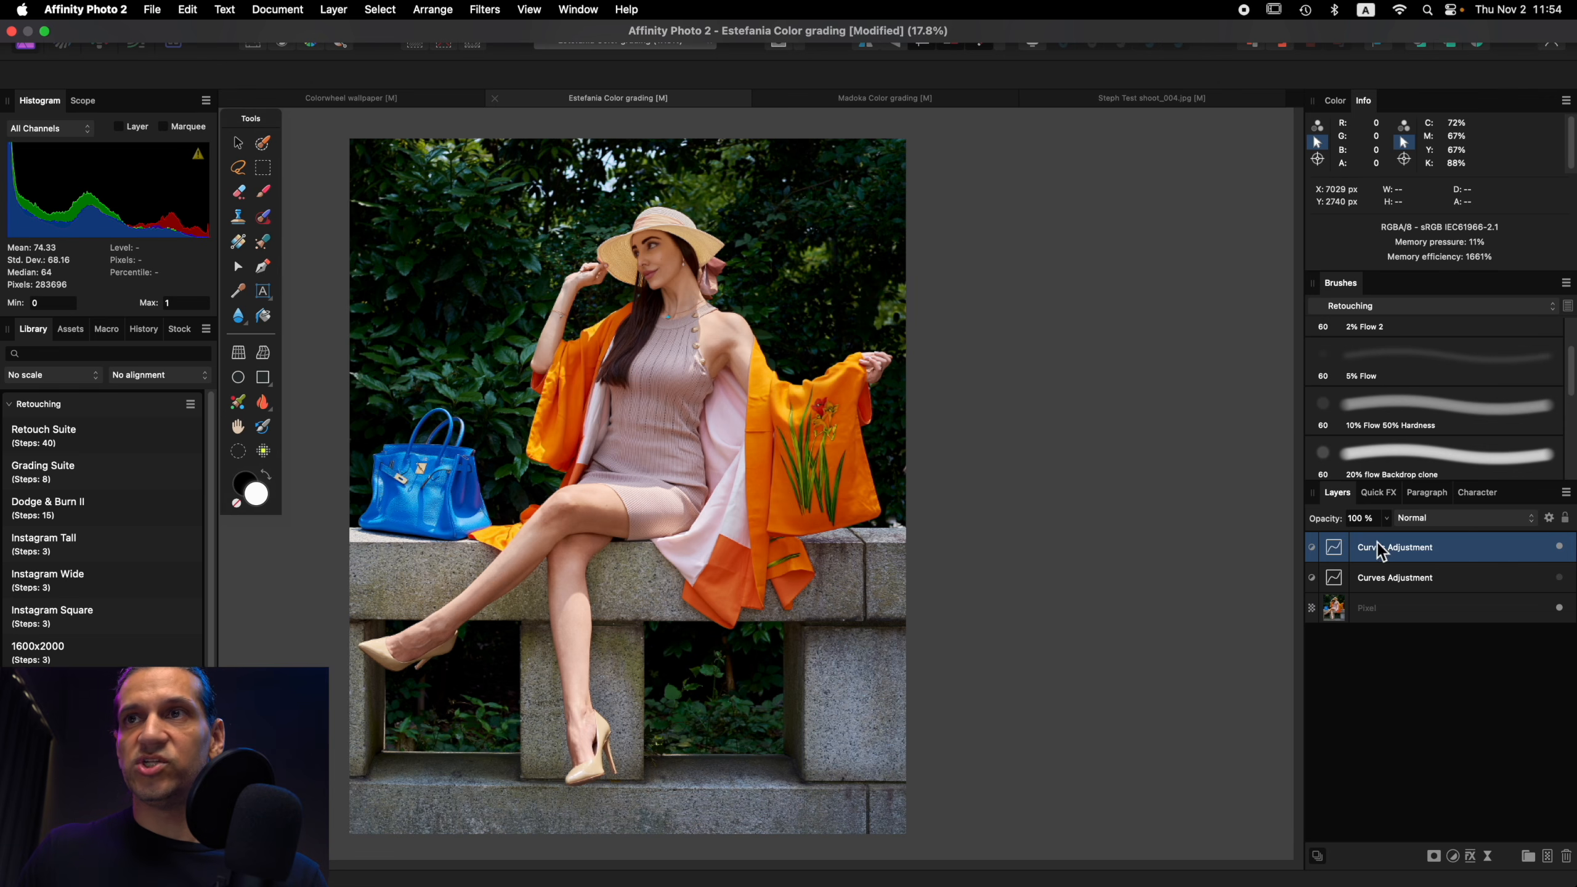
left_click(1453, 857)
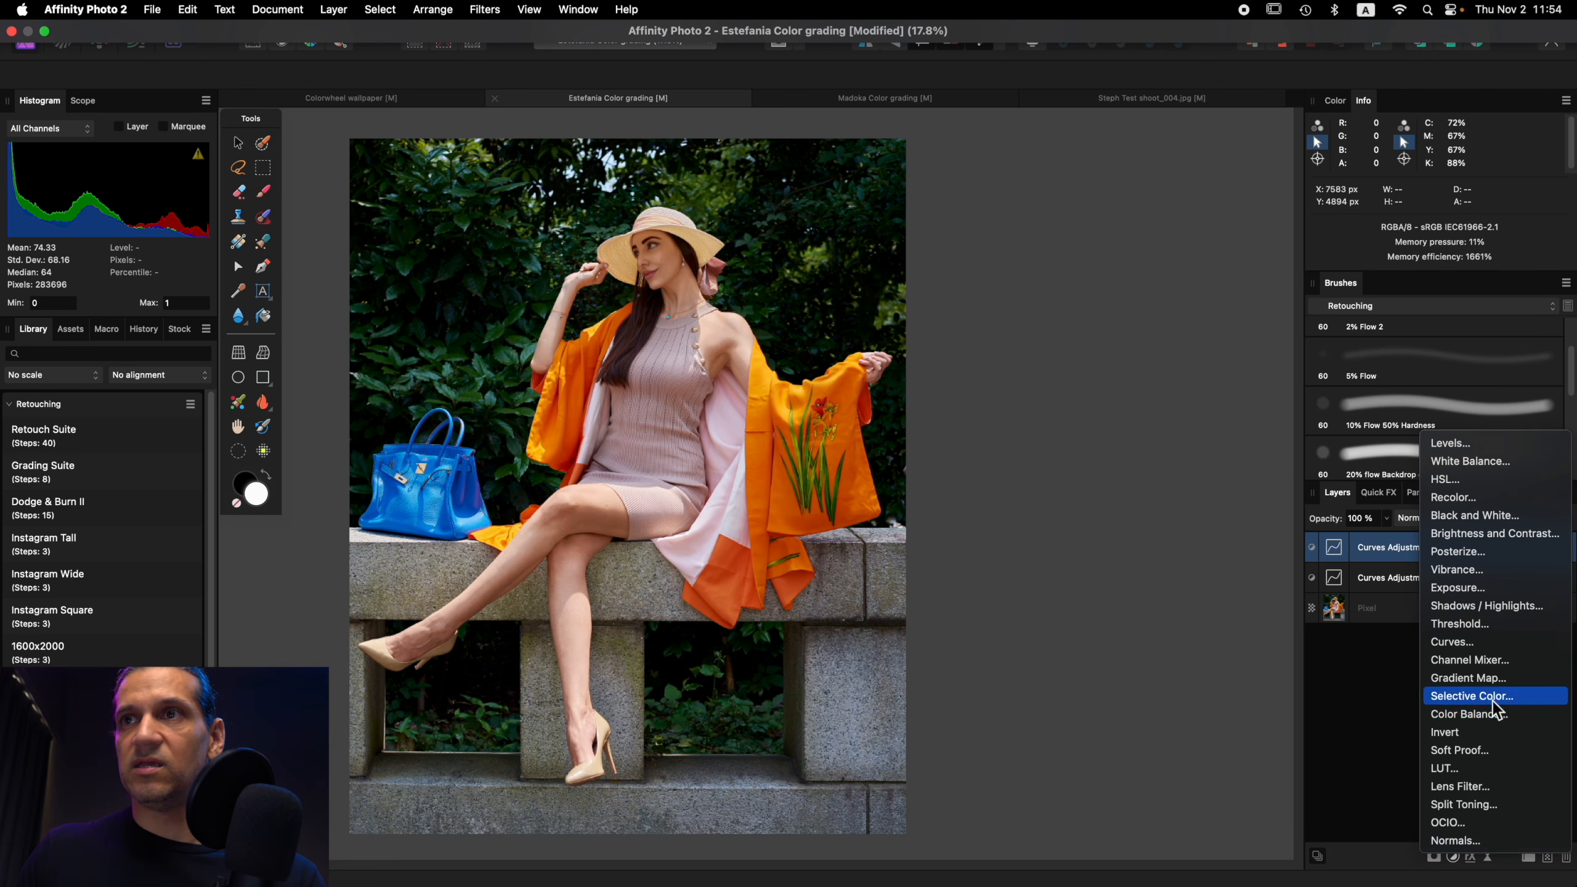
left_click(1145, 673)
double_click(1341, 549)
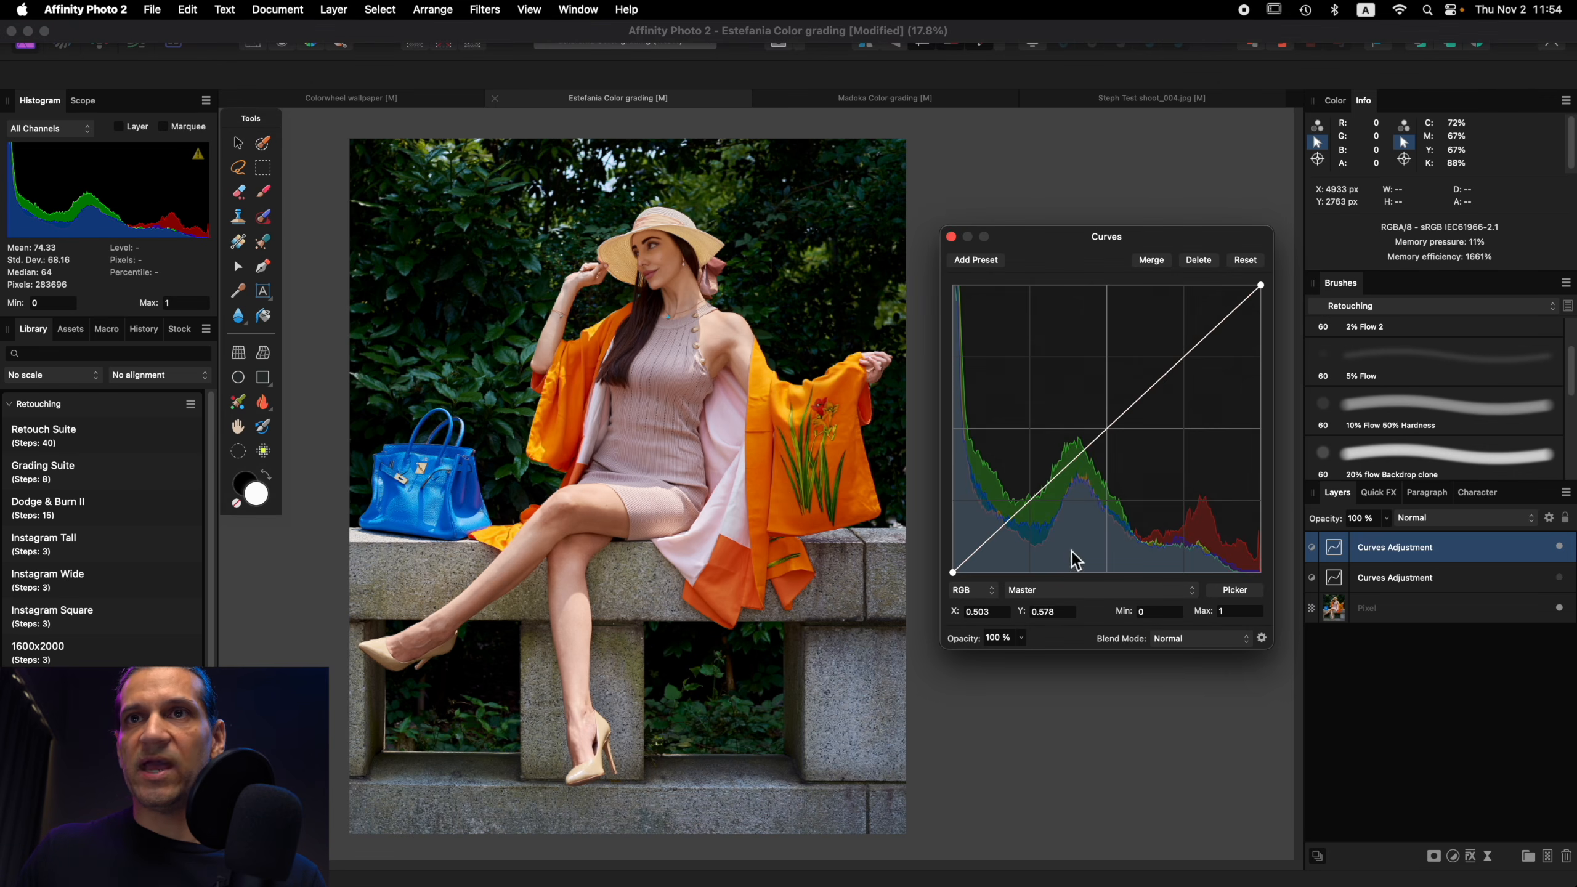
Step: Raise the red curve's midpoint in the second Curves adjustment to about X 0.5, Y 0.651
left_click(1088, 589)
left_click(1088, 611)
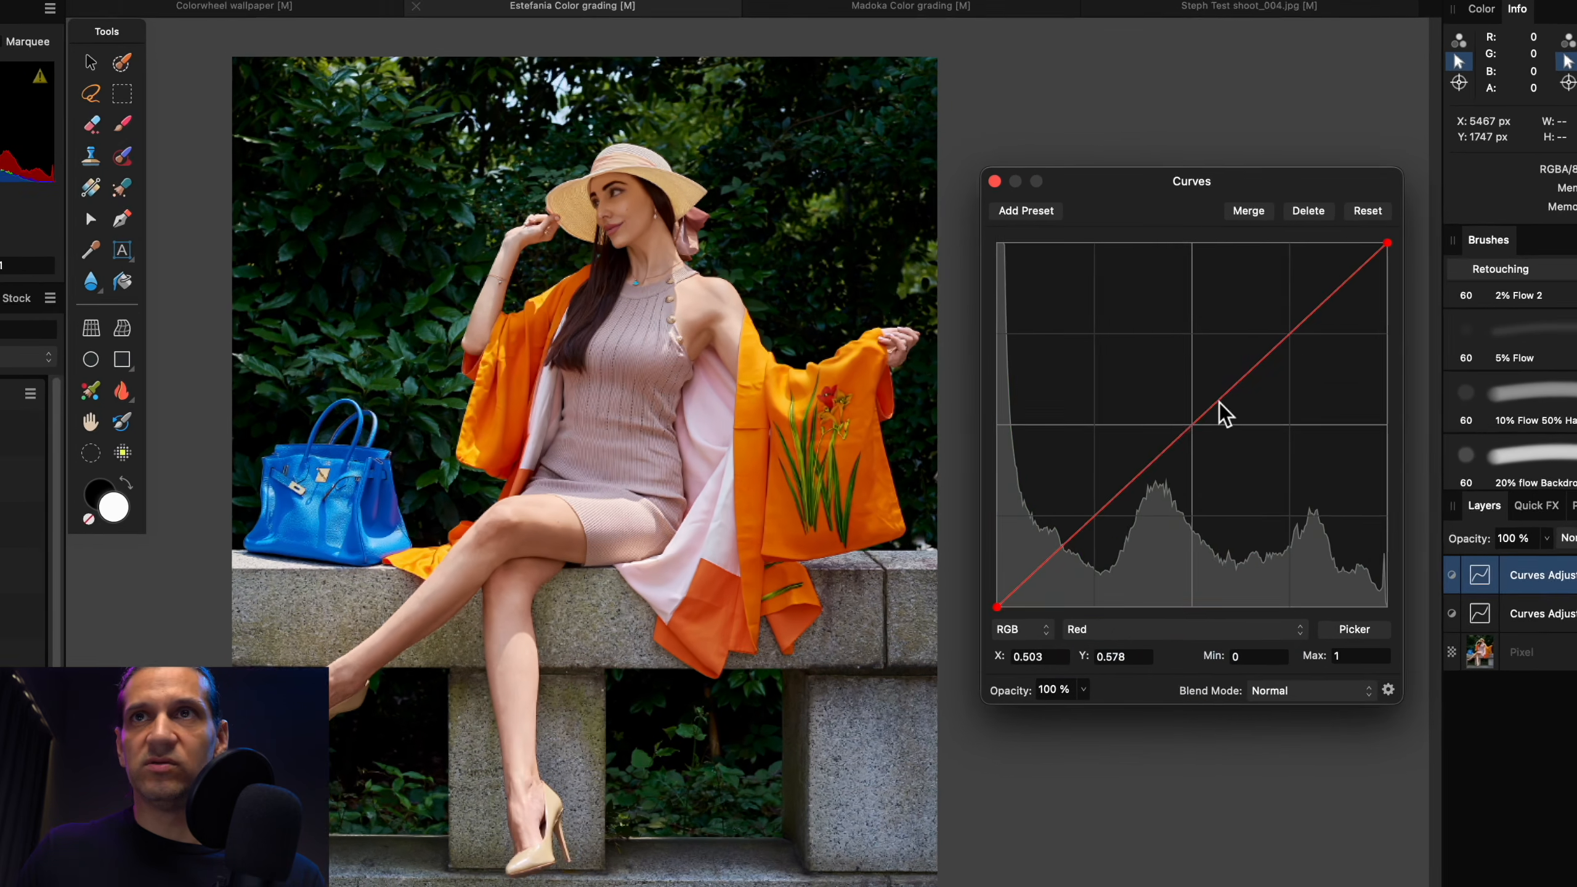
left_click_drag(1194, 424, 1211, 377)
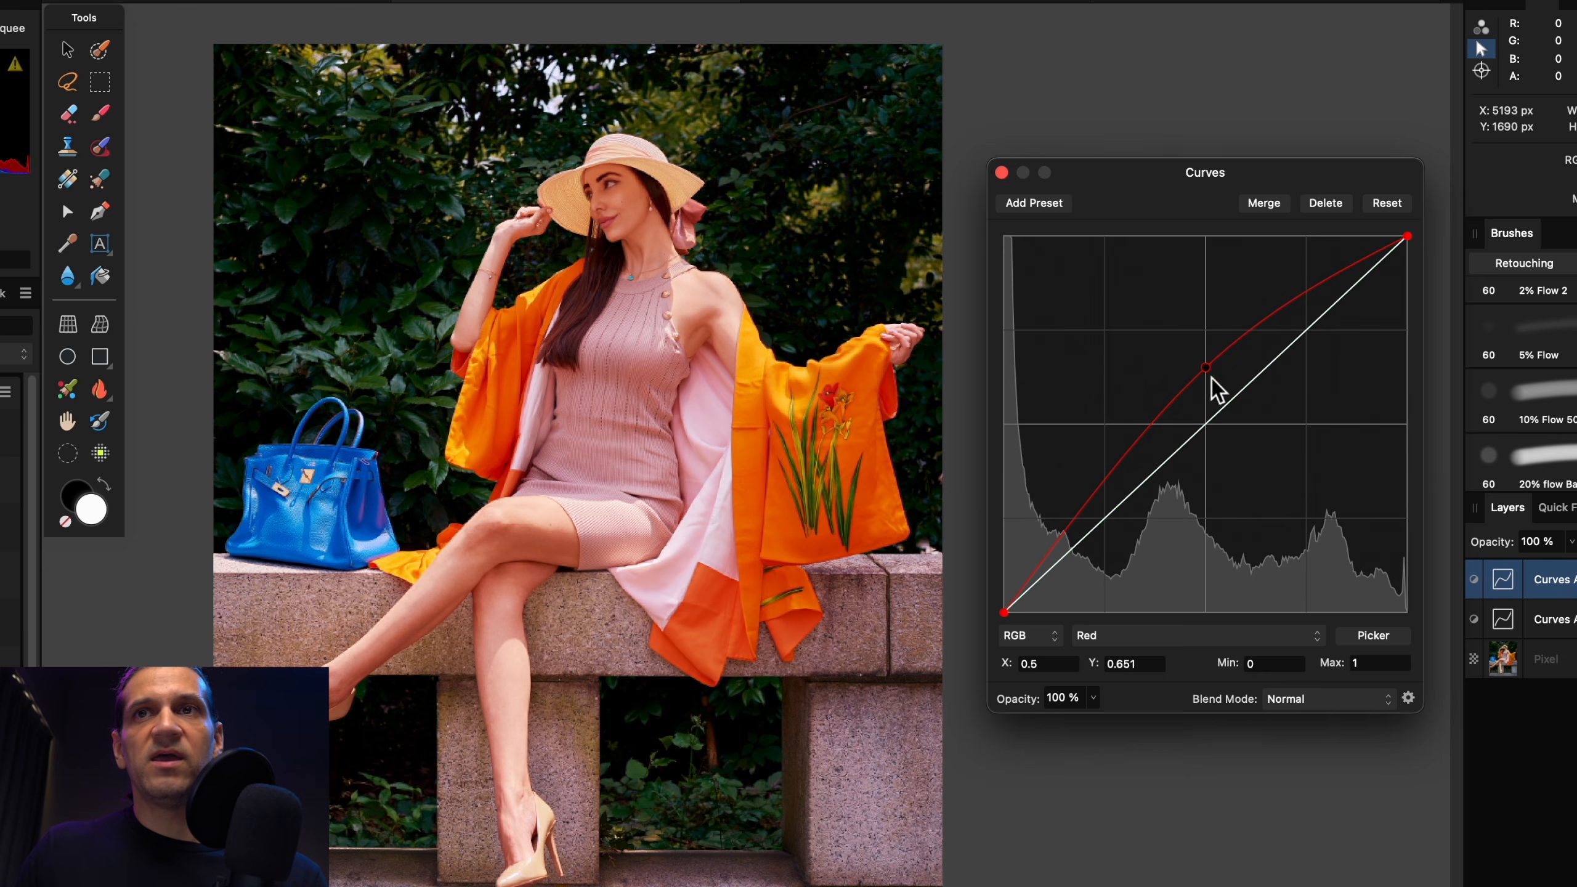
Step: Lower the blue channel curve's midtones to about X 0.526, Y 0.418 and close the Curves settings
left_click(1190, 637)
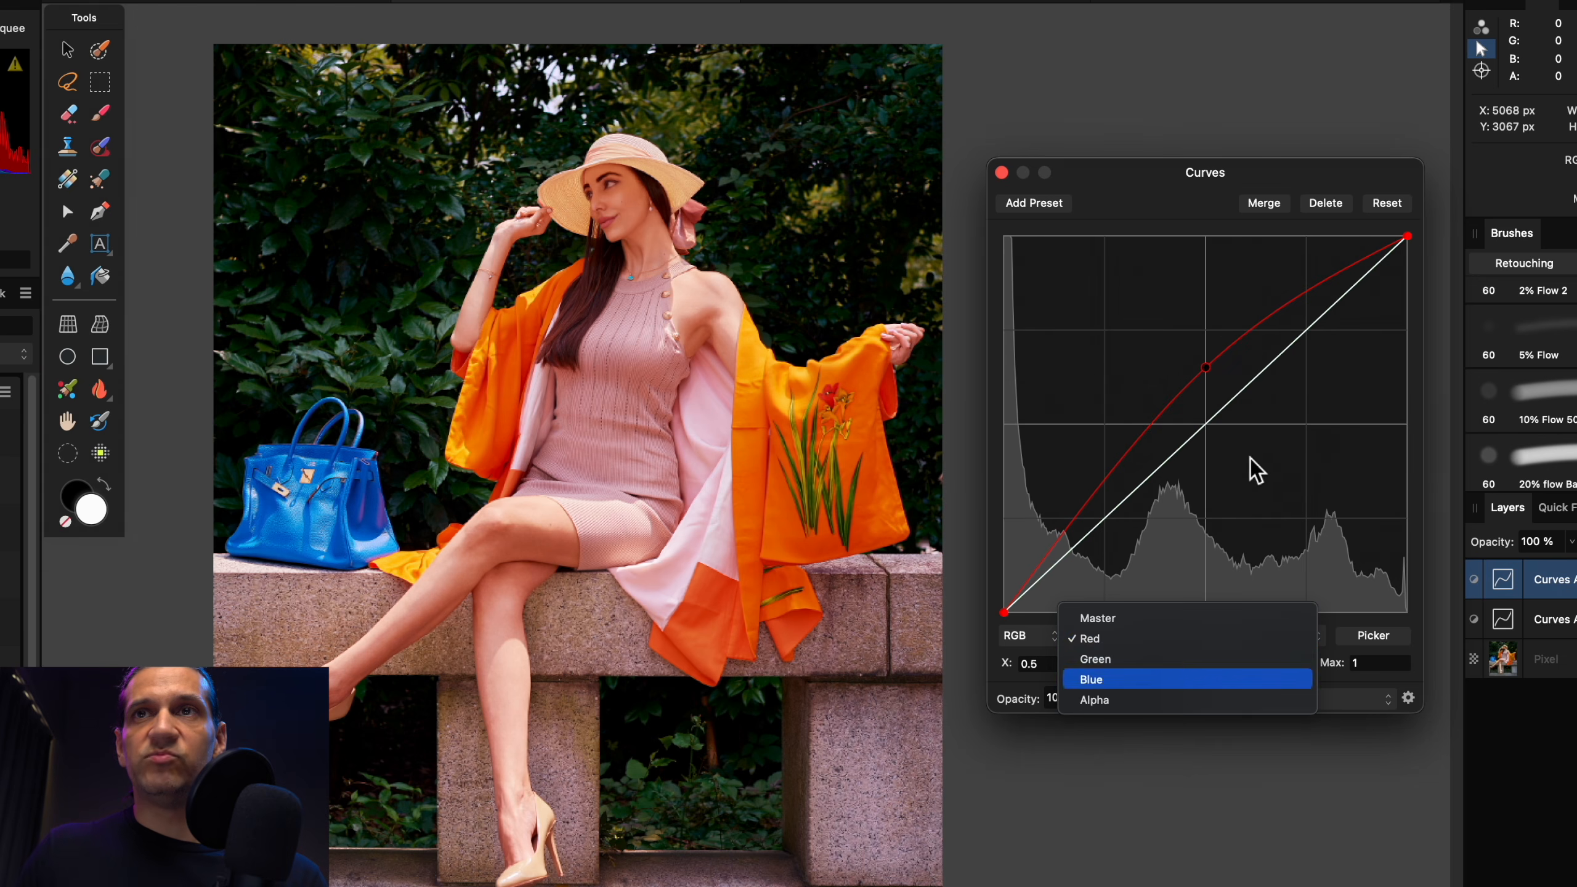
key("Return")
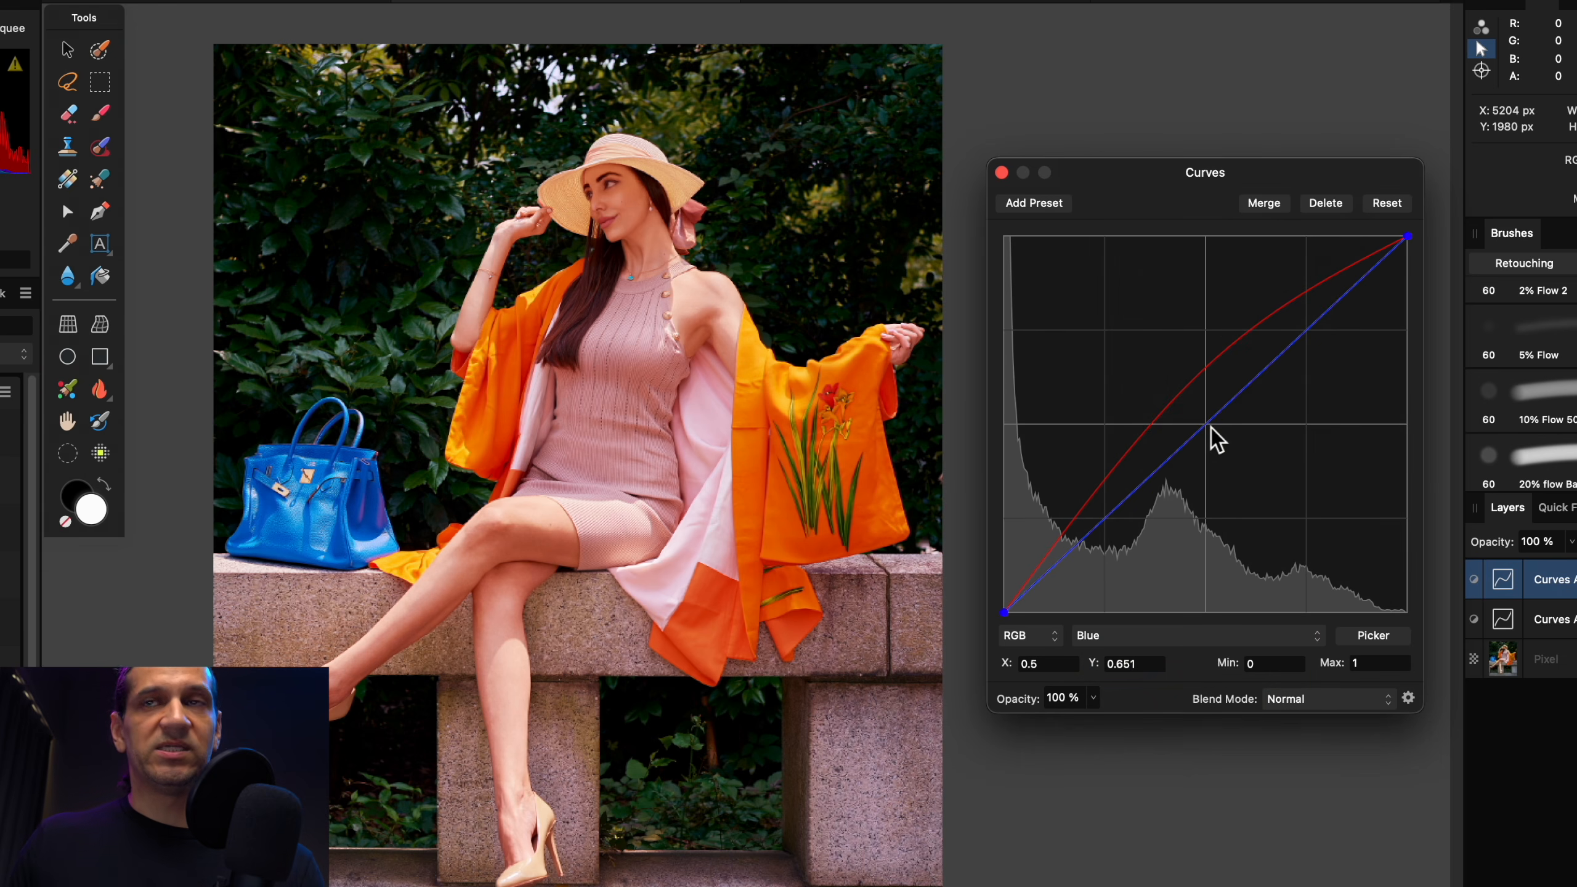
left_click_drag(1211, 428, 1217, 458)
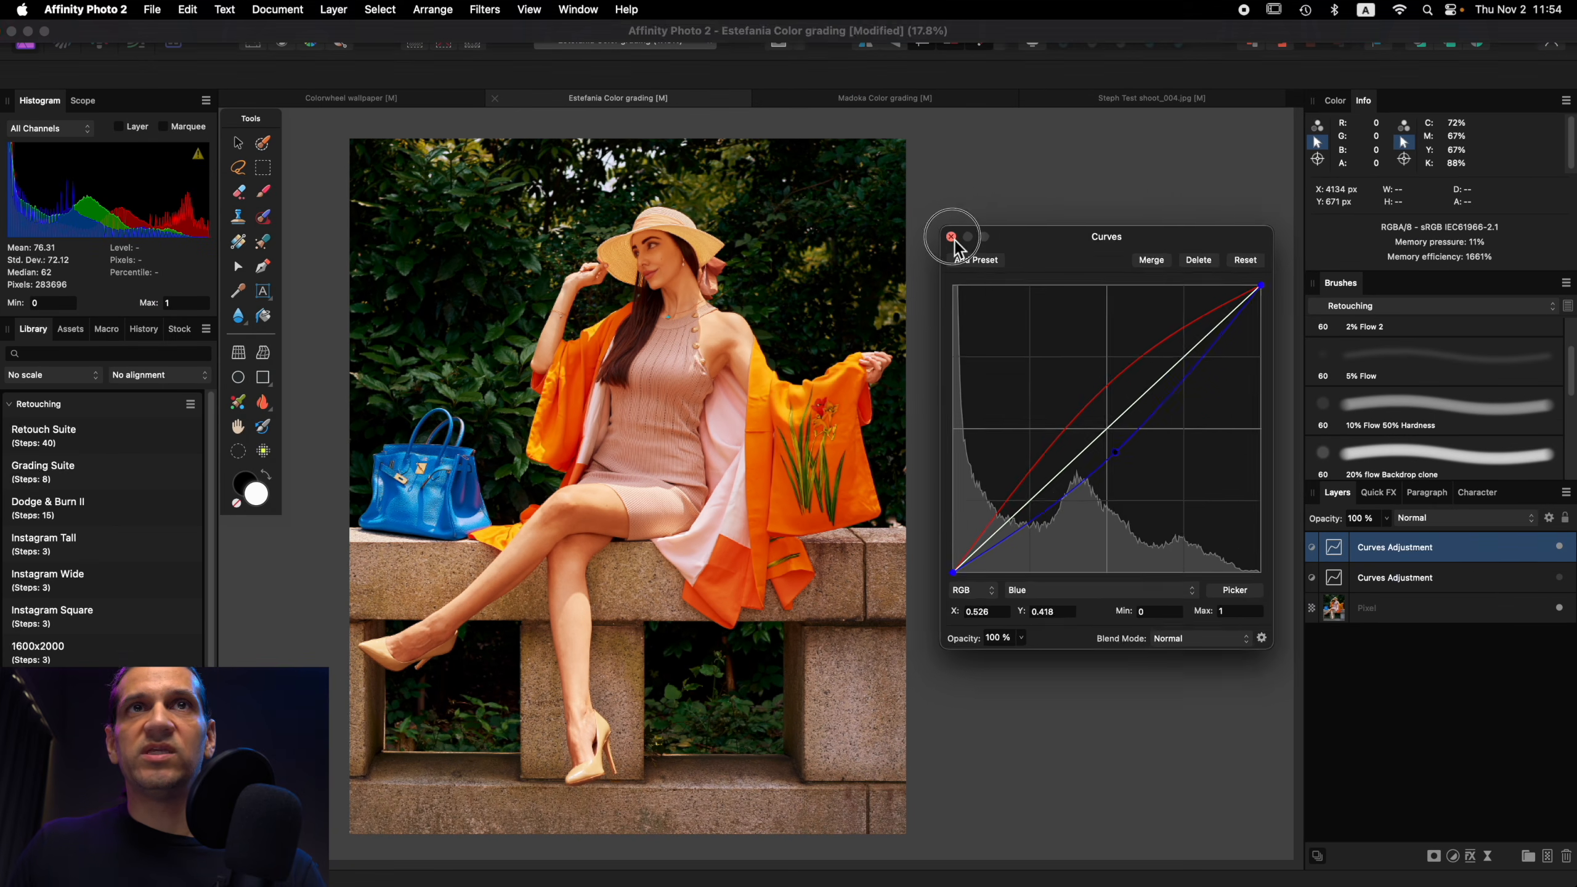
left_click(1002, 173)
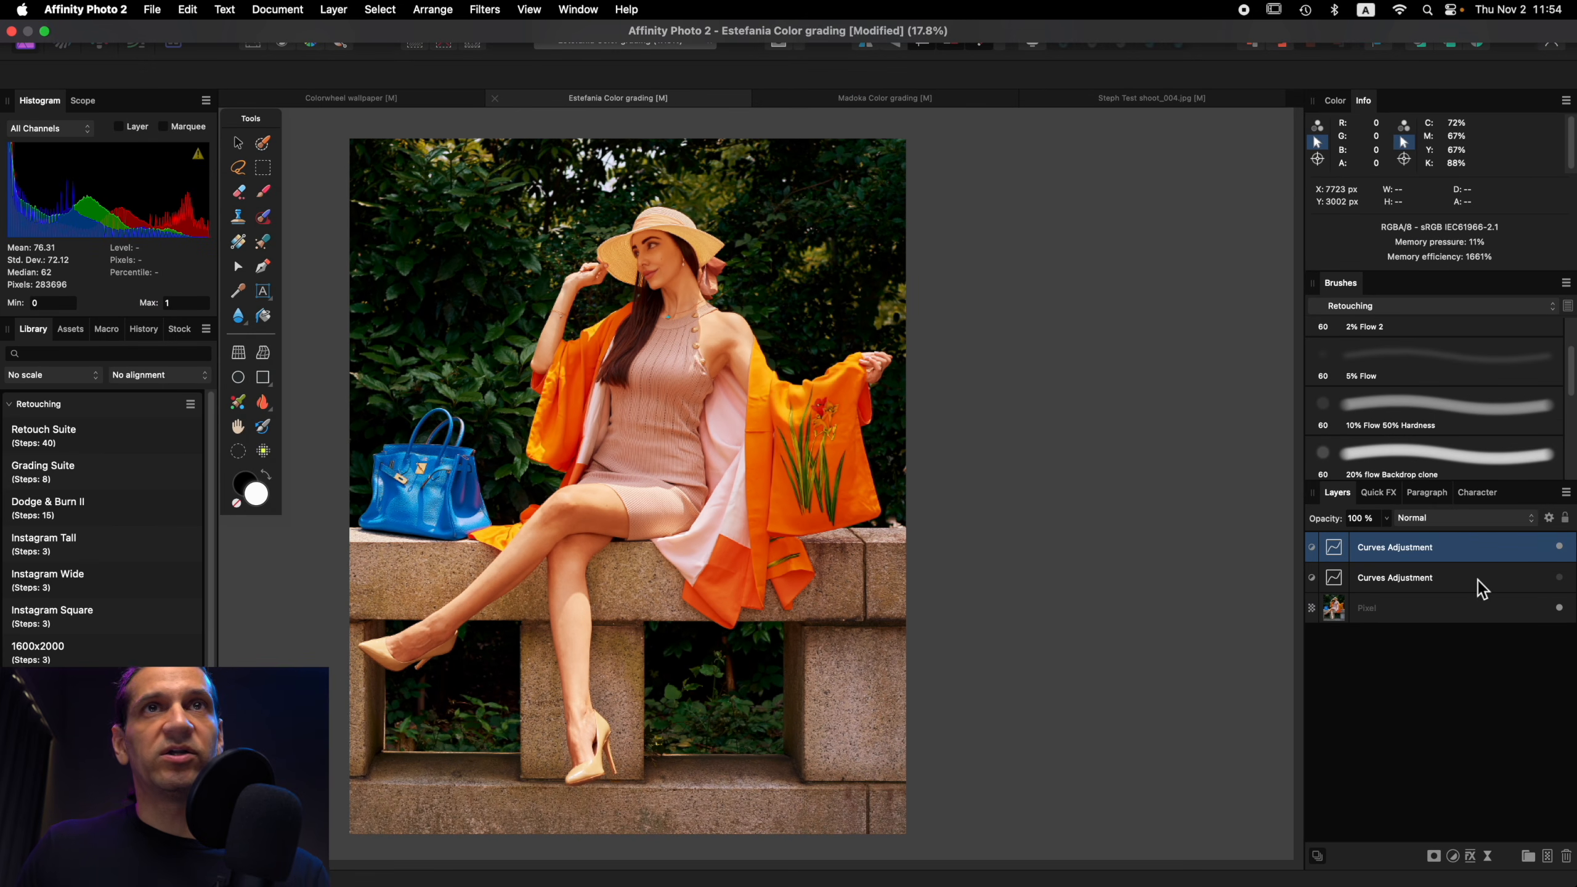
Step: Compare the two Curves adjustments by toggling their visibility and reviewing the curves in the lower one
left_click(1560, 547)
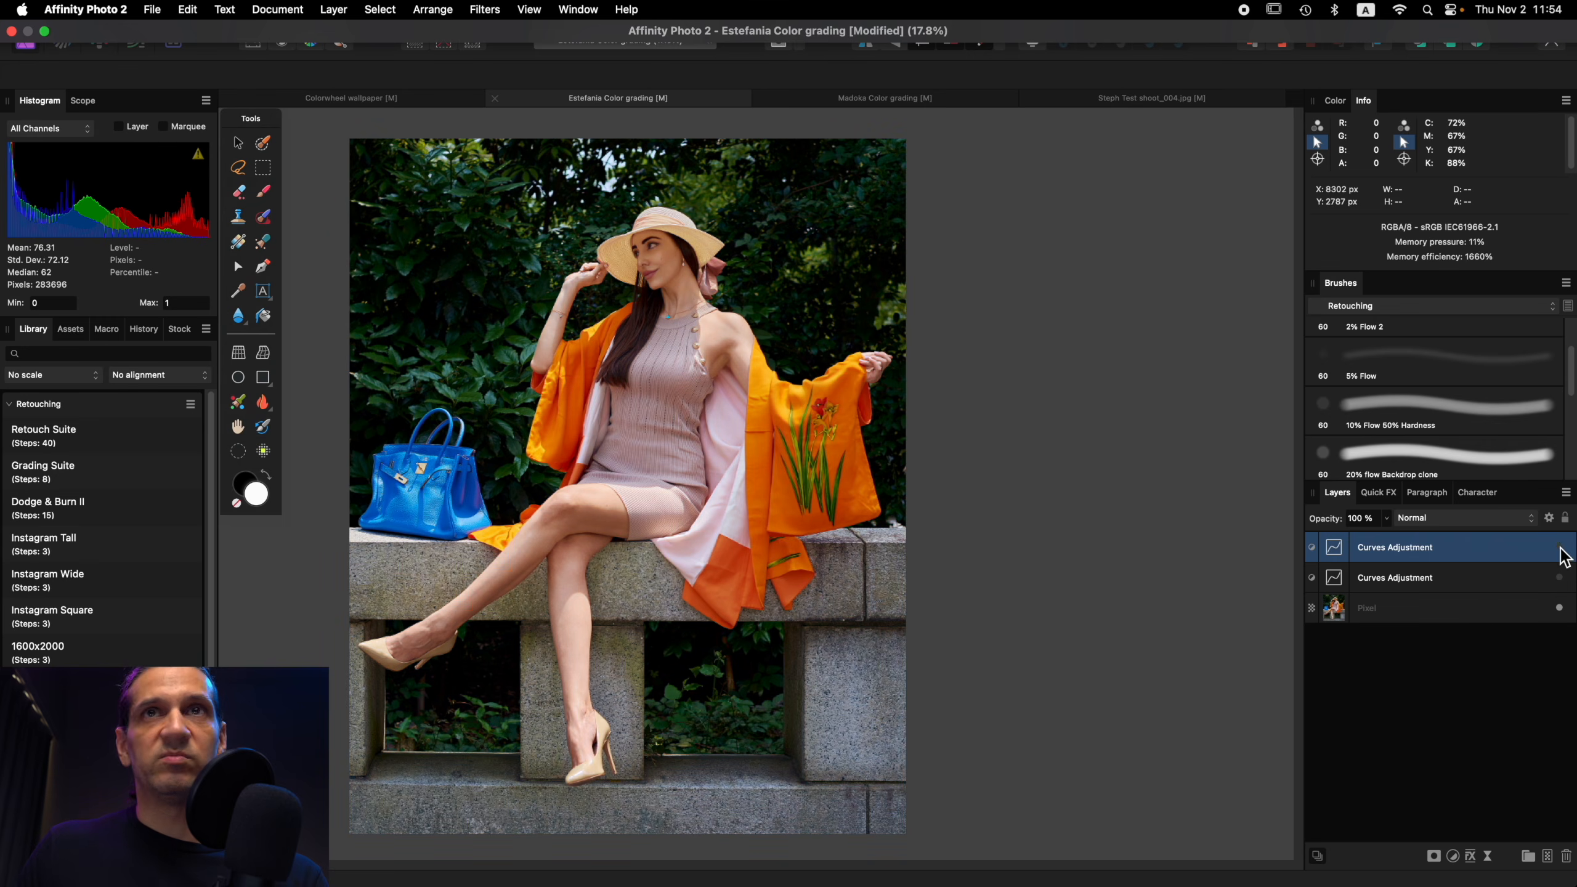
left_click(1560, 578)
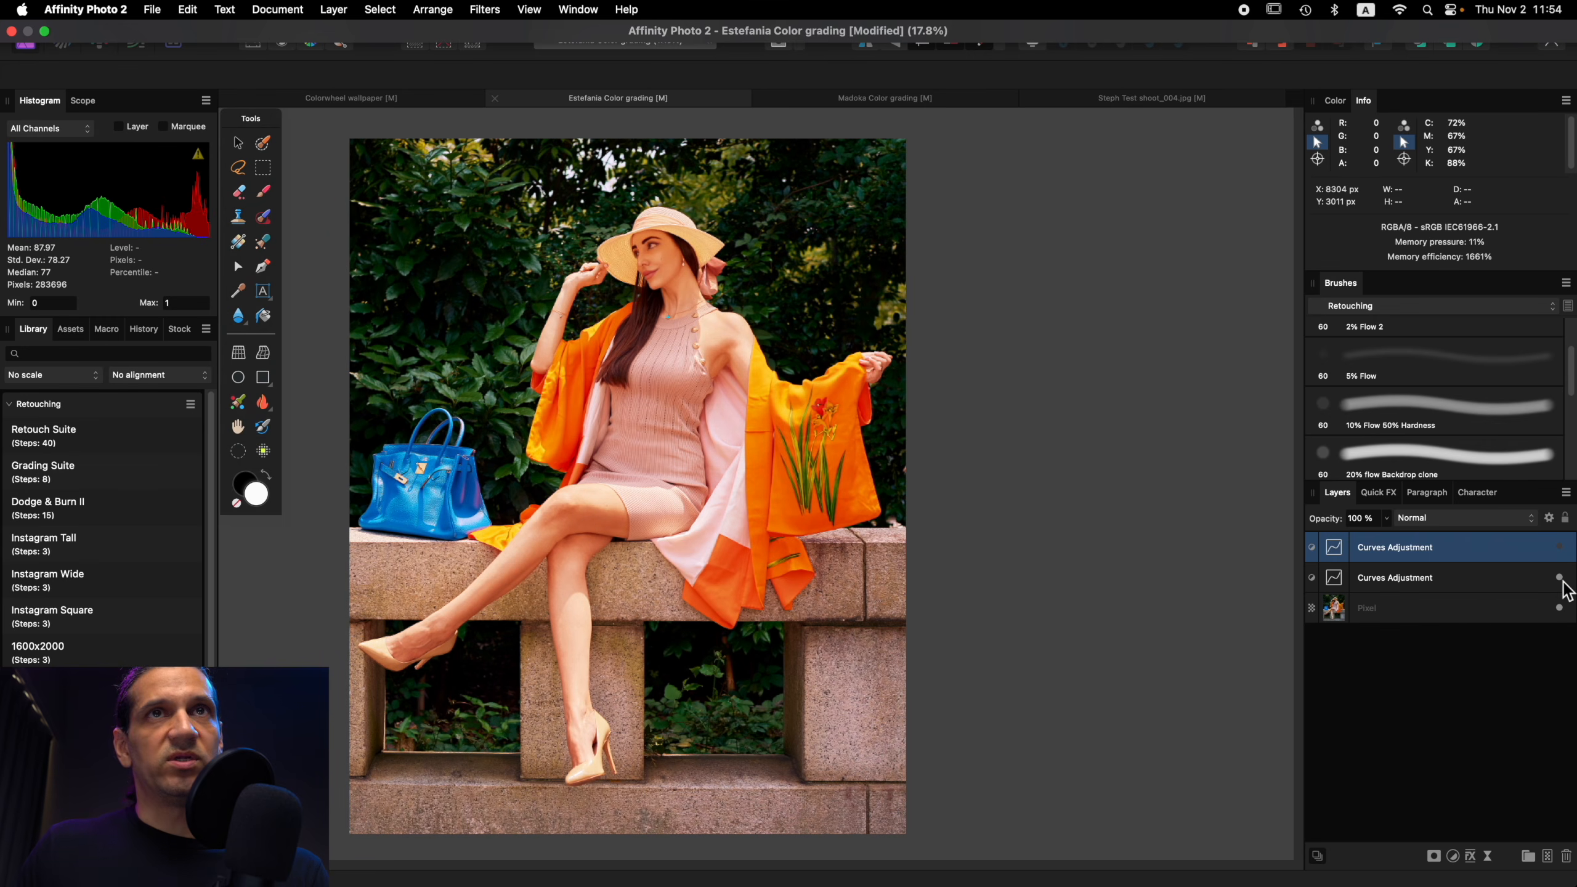
double_click(1336, 583)
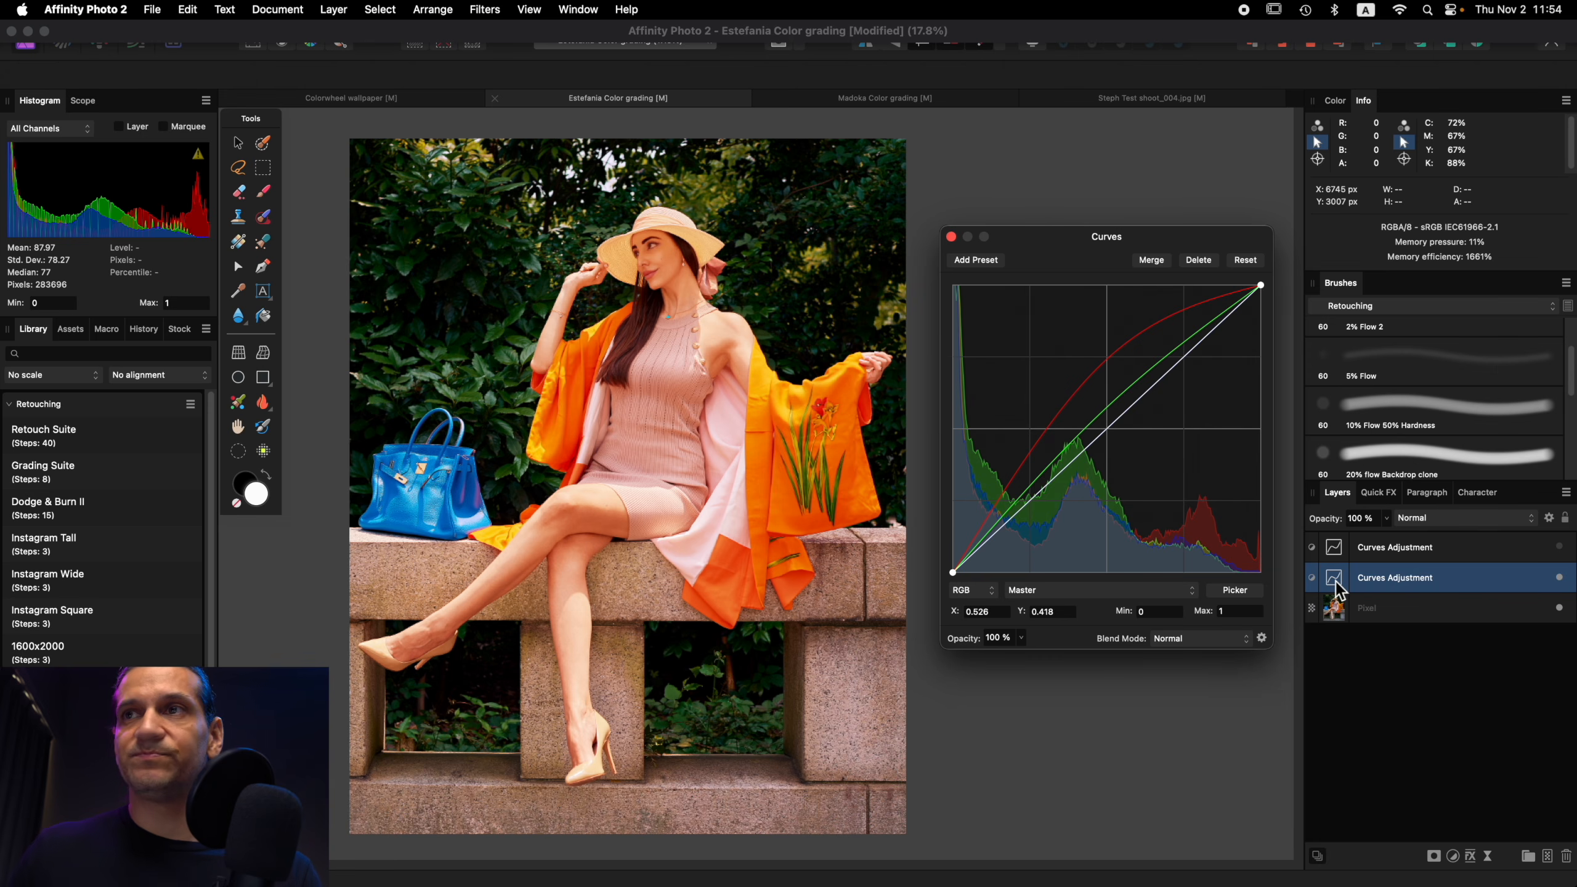
left_click(1560, 578)
left_click(1561, 545)
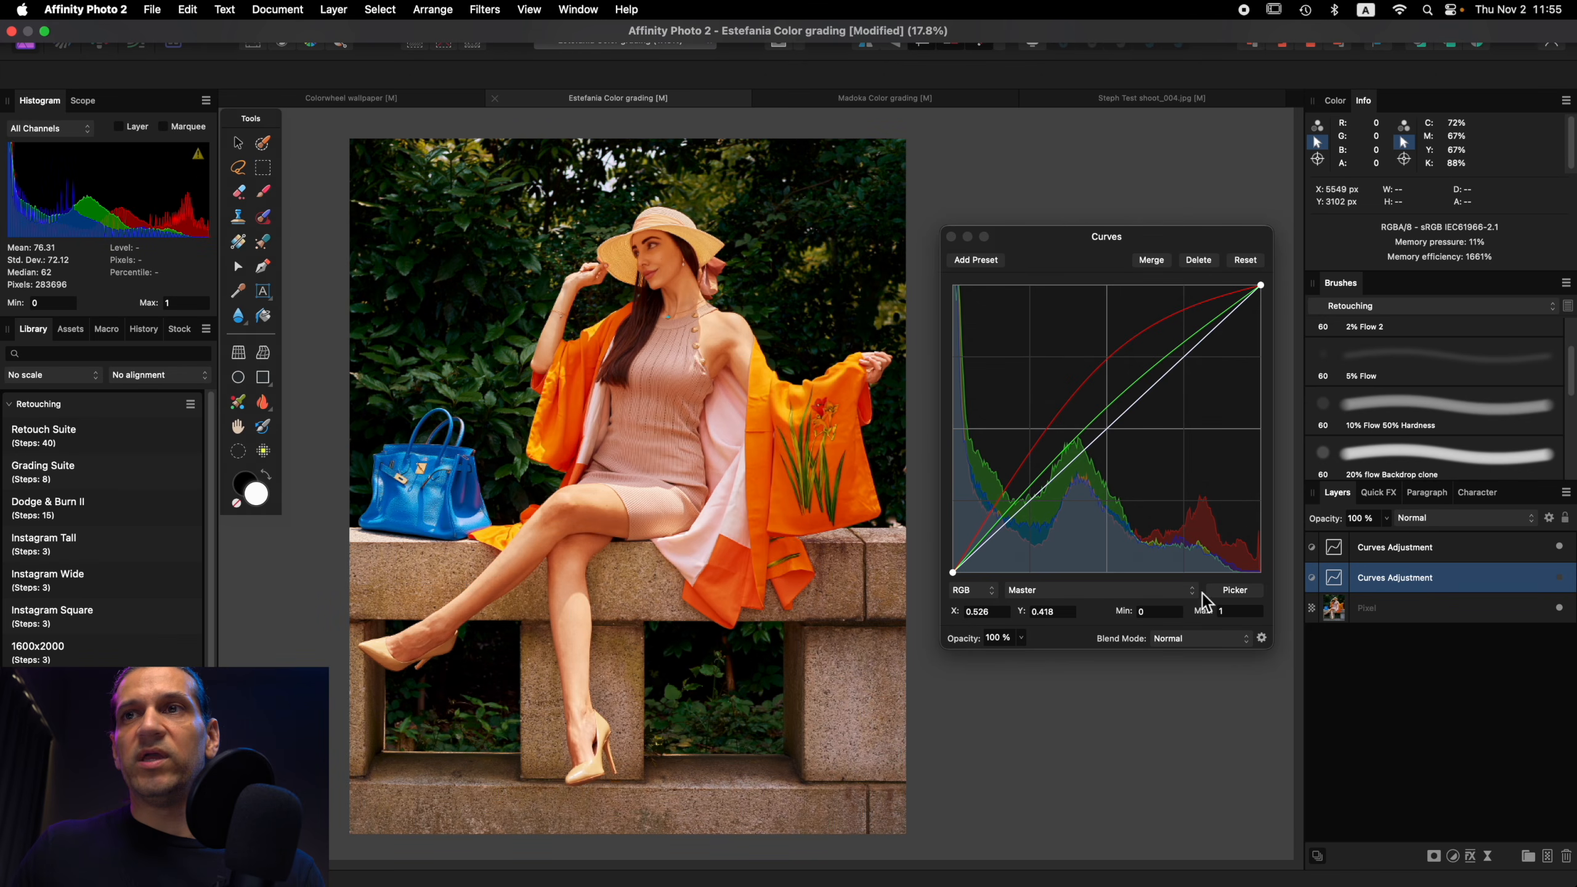
left_click(1336, 550)
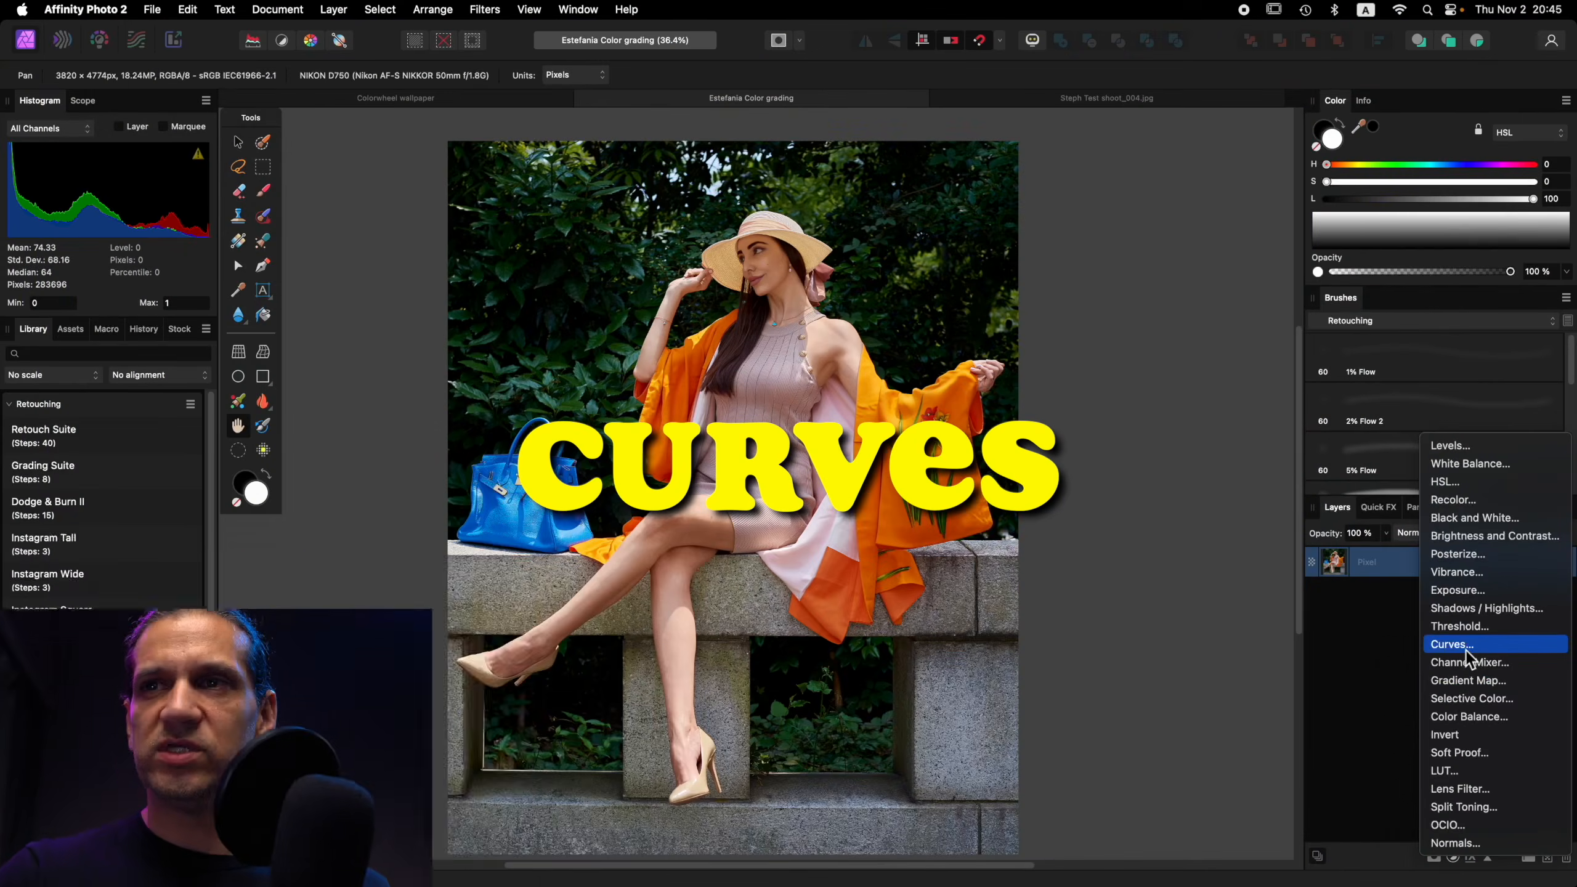
Step: Add a Curves adjustment to the ungraded photo and place its settings beside the picture
left_click(1467, 647)
left_click_drag(845, 594, 709, 596)
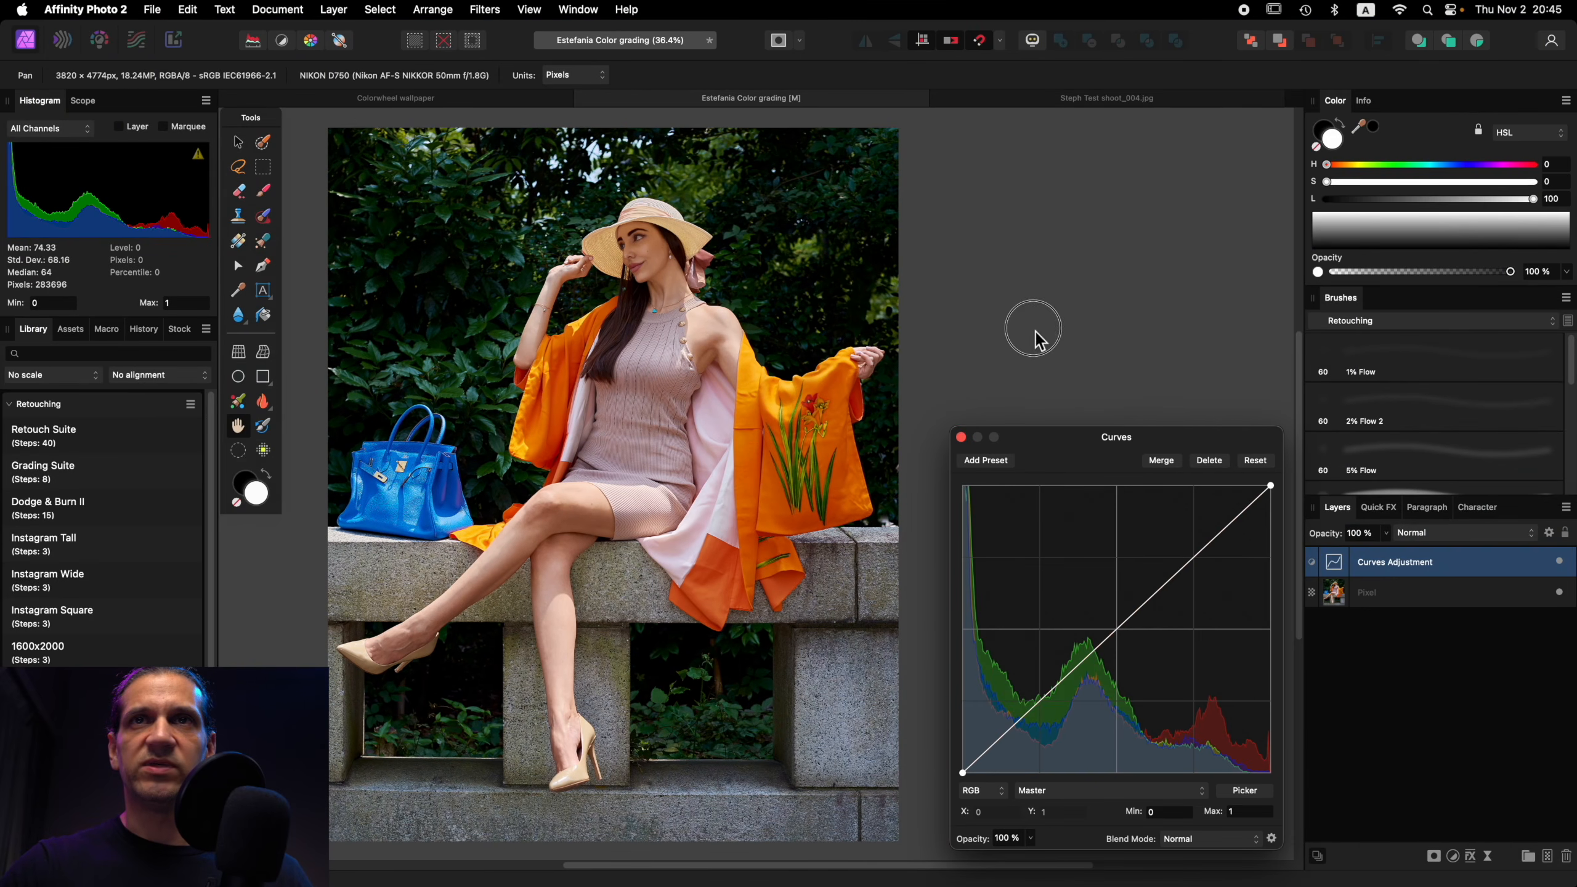
left_click_drag(1050, 433, 1028, 188)
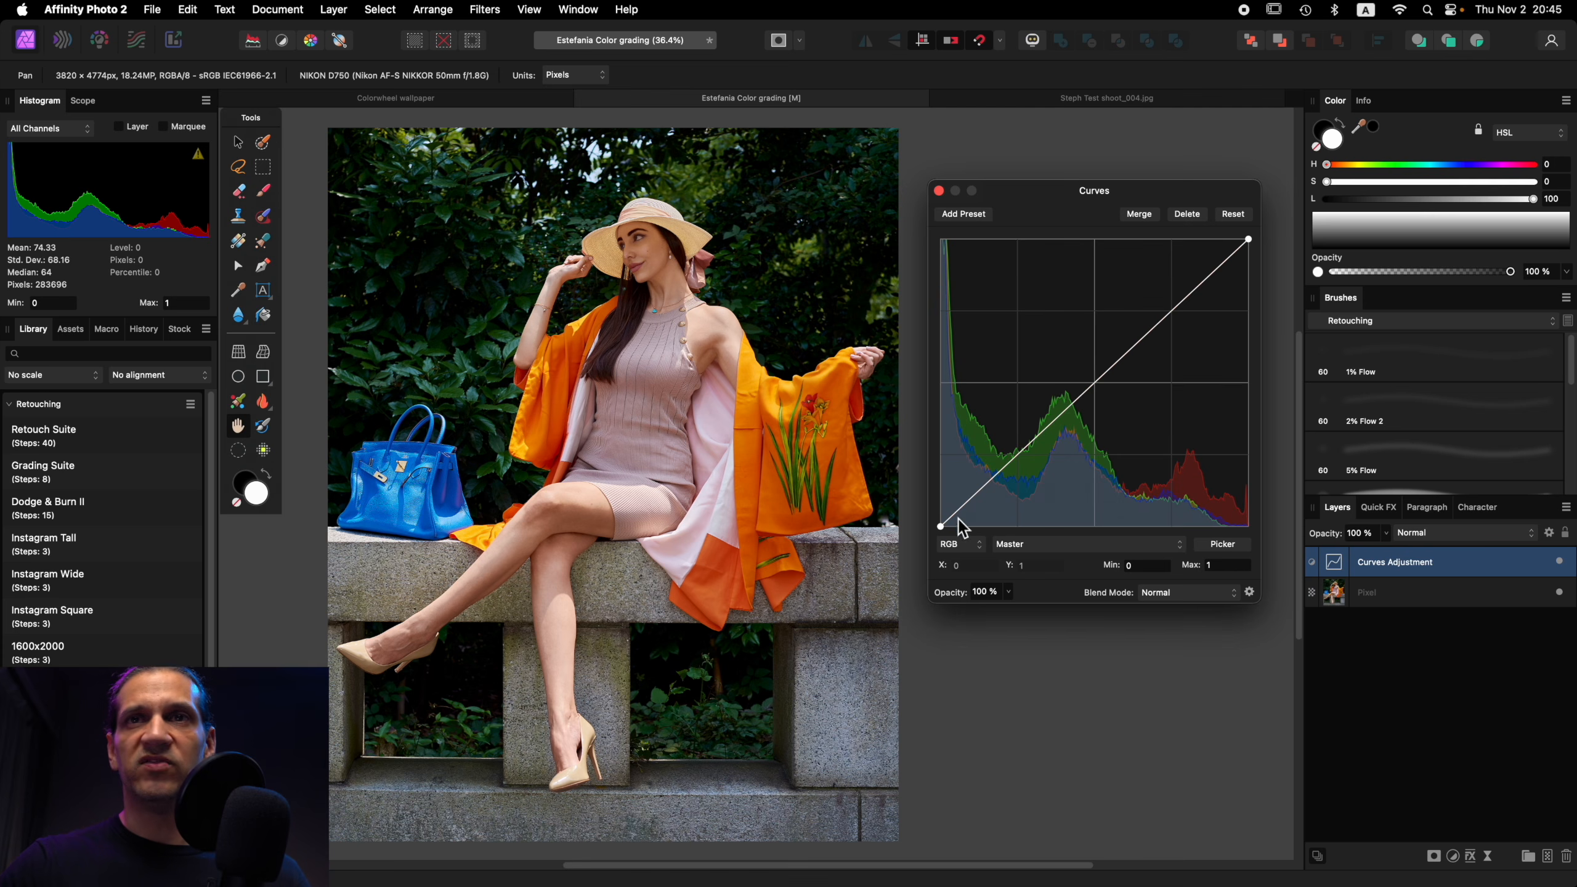
Step: Try moving the master curve's black and white points and shaping a slight S-curve, and reset the curves
left_click_drag(942, 527, 888, 534)
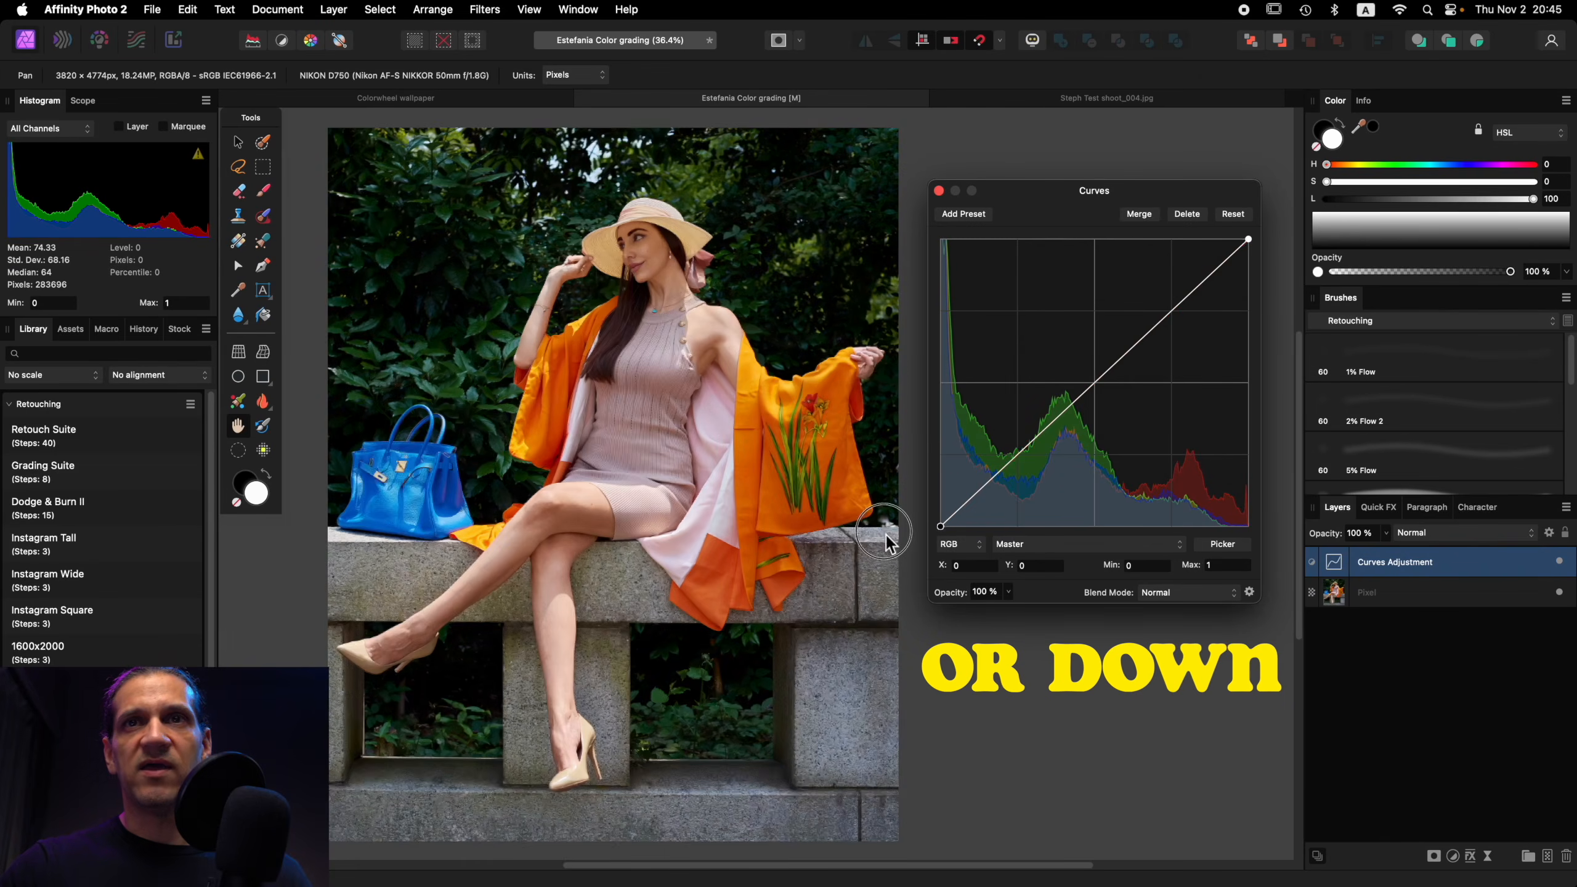
left_click_drag(1252, 241, 1264, 357)
left_click_drag(1263, 436, 1258, 230)
left_click_drag(1171, 315, 1159, 311)
left_click_drag(1042, 427, 1046, 452)
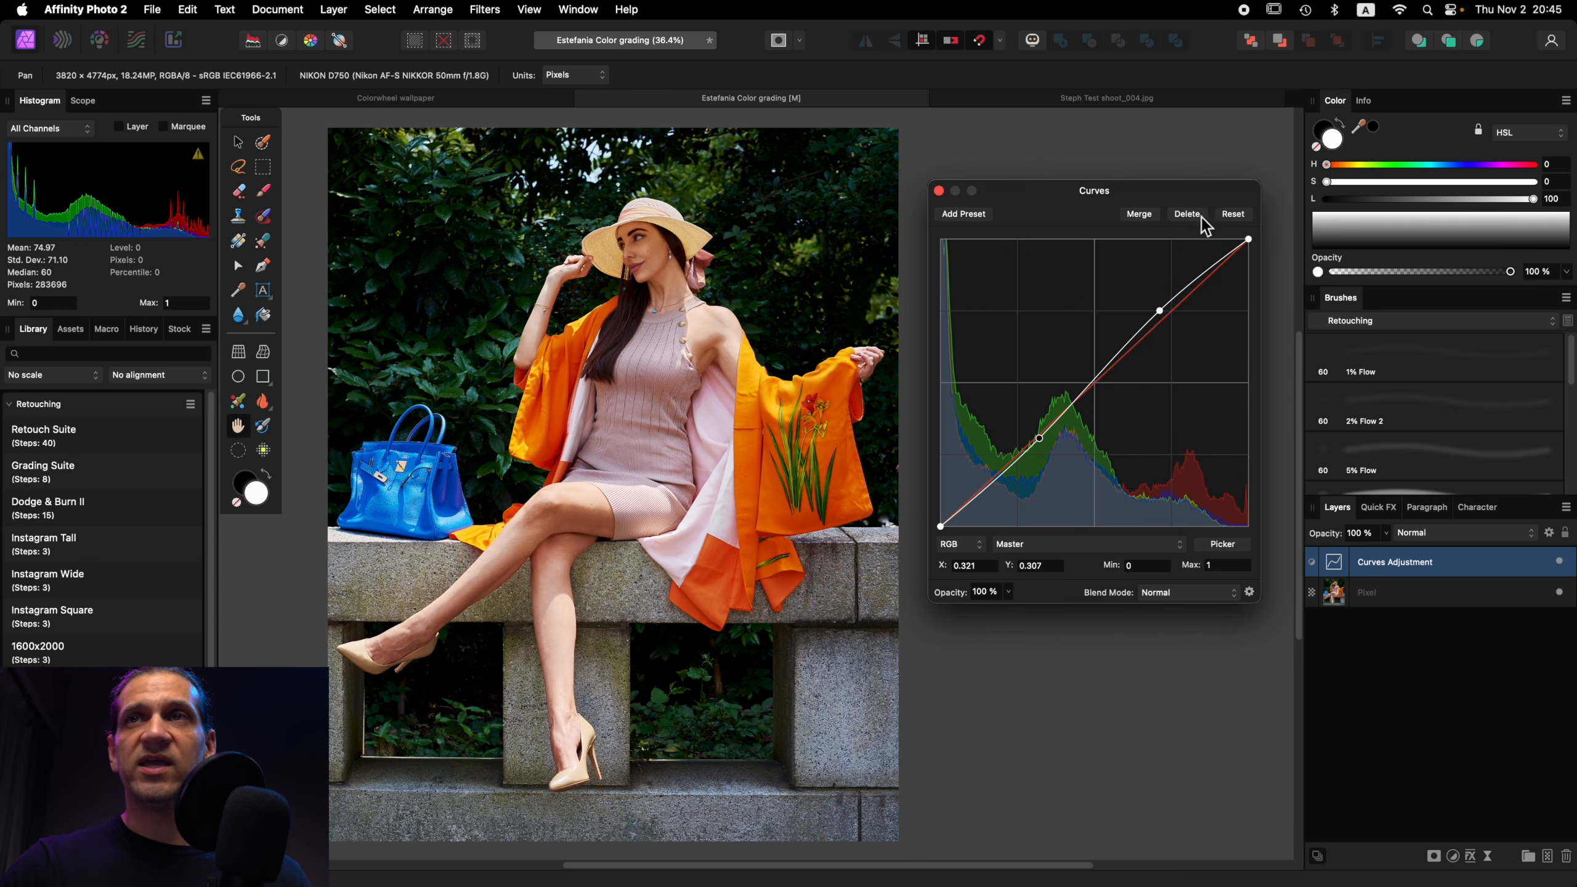
left_click(1229, 218)
Step: Try shifting the black point of the red channel curve and of the blue channel curve
left_click(1078, 541)
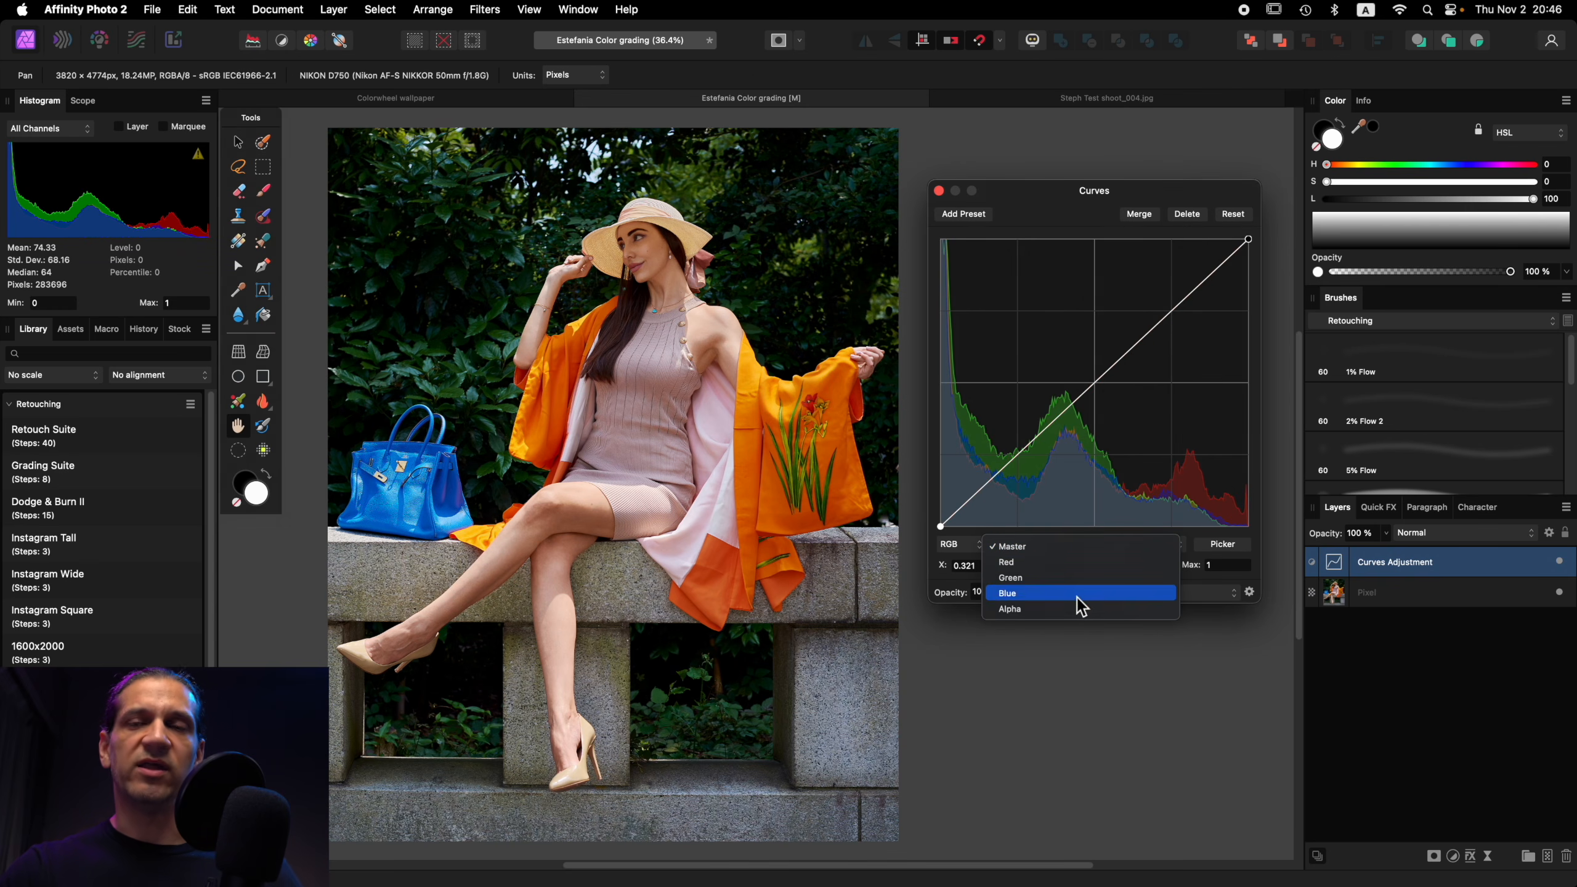
left_click(1076, 563)
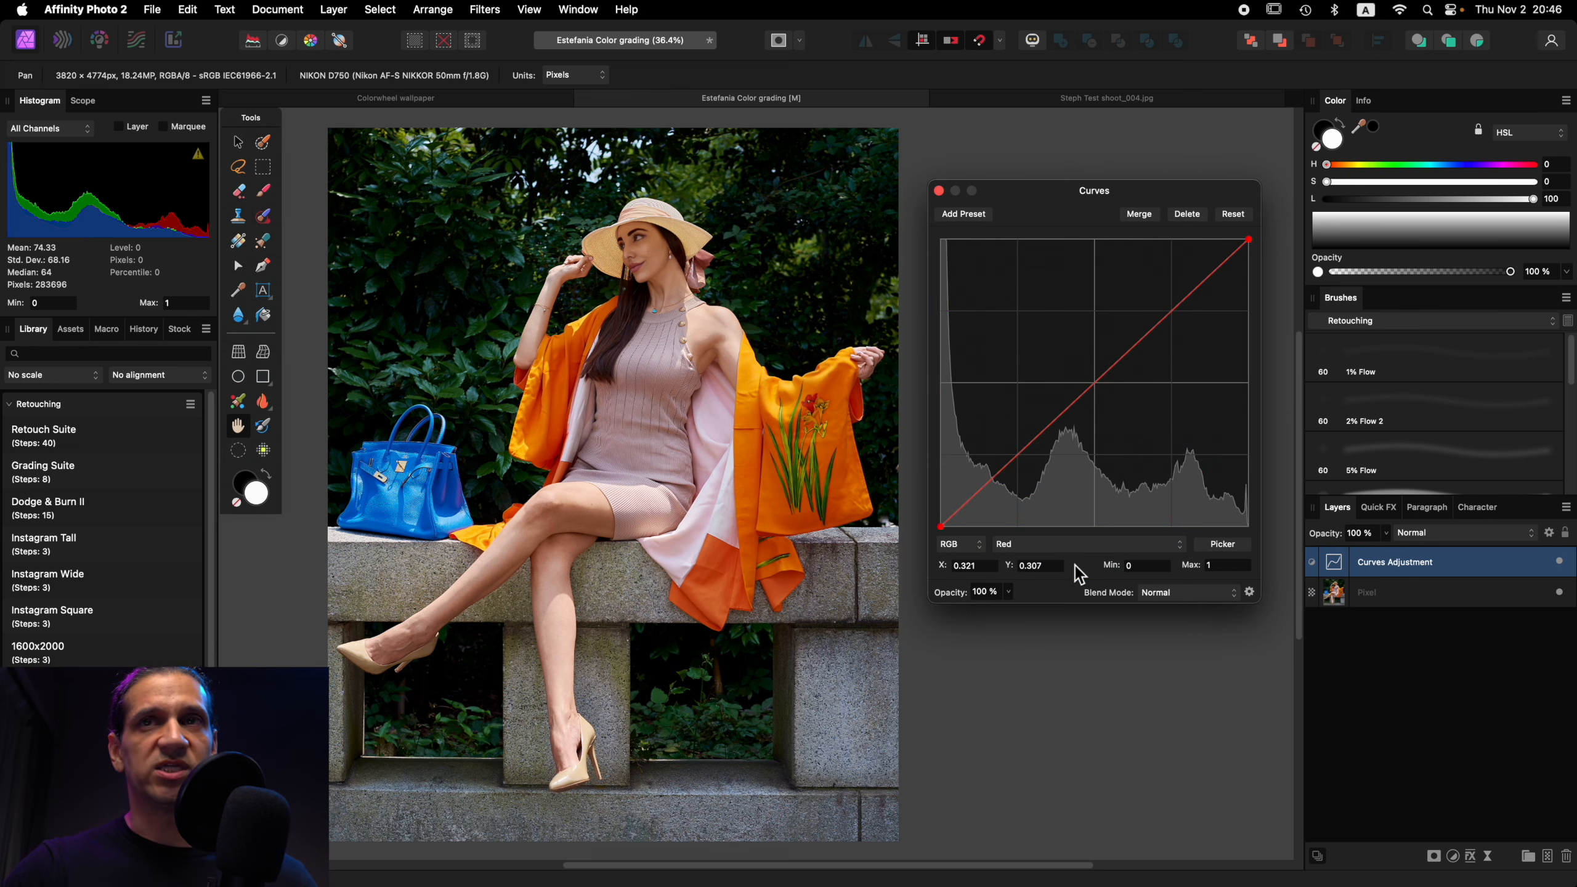
left_click_drag(941, 534, 912, 569)
left_click(1032, 544)
left_click(1028, 578)
left_click_drag(942, 527, 880, 545)
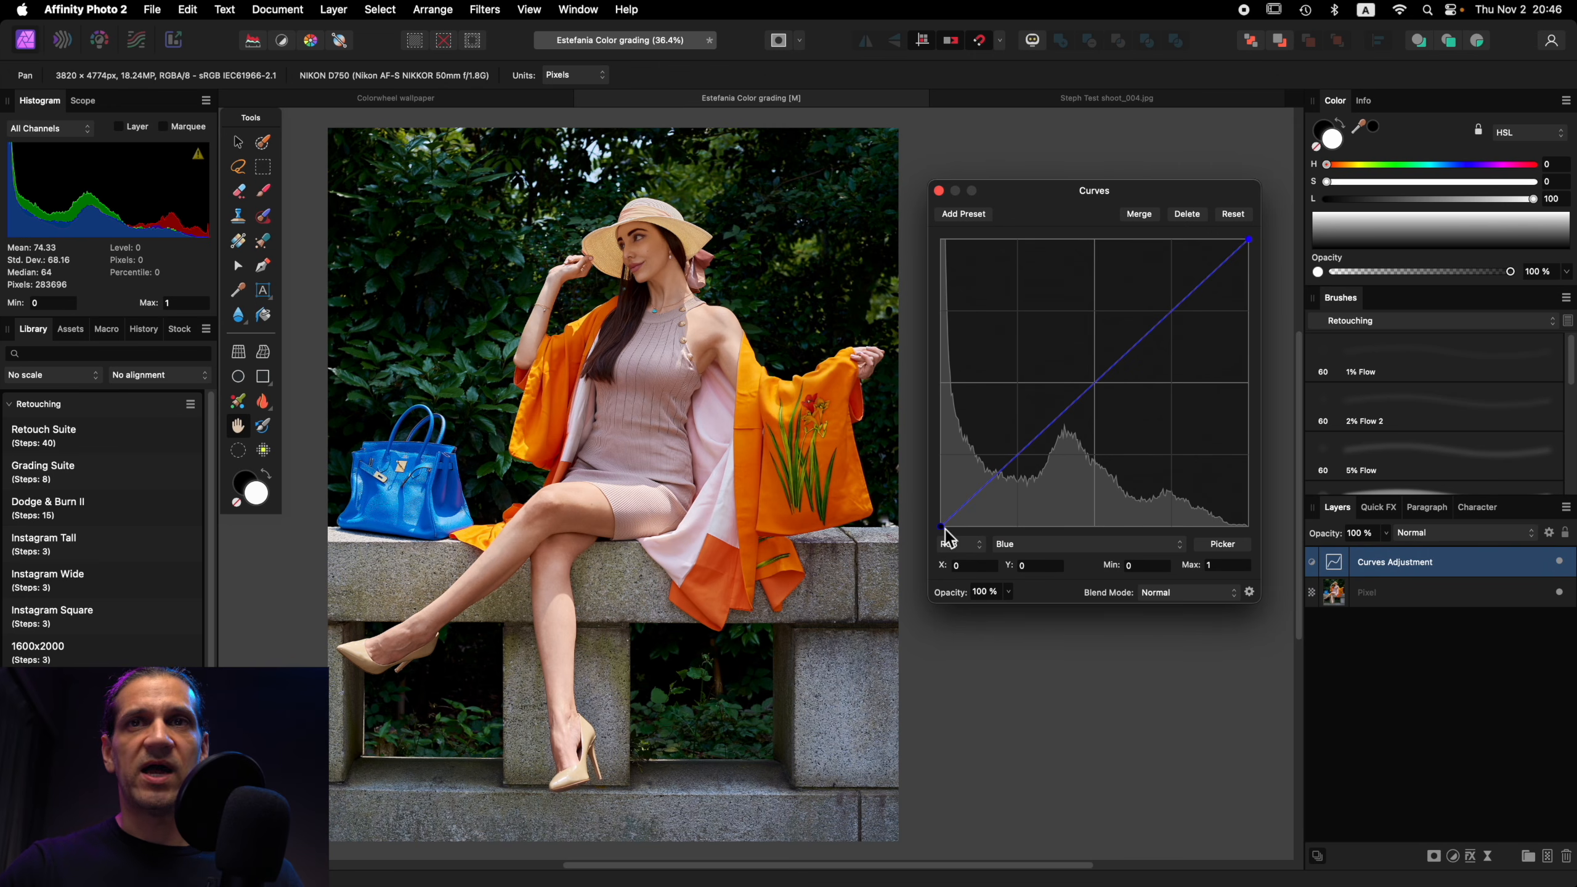
Step: Try moving the blue curve's black point inward and lowering its white point to about 0.755, and reset the curves
left_click_drag(942, 527, 1016, 526)
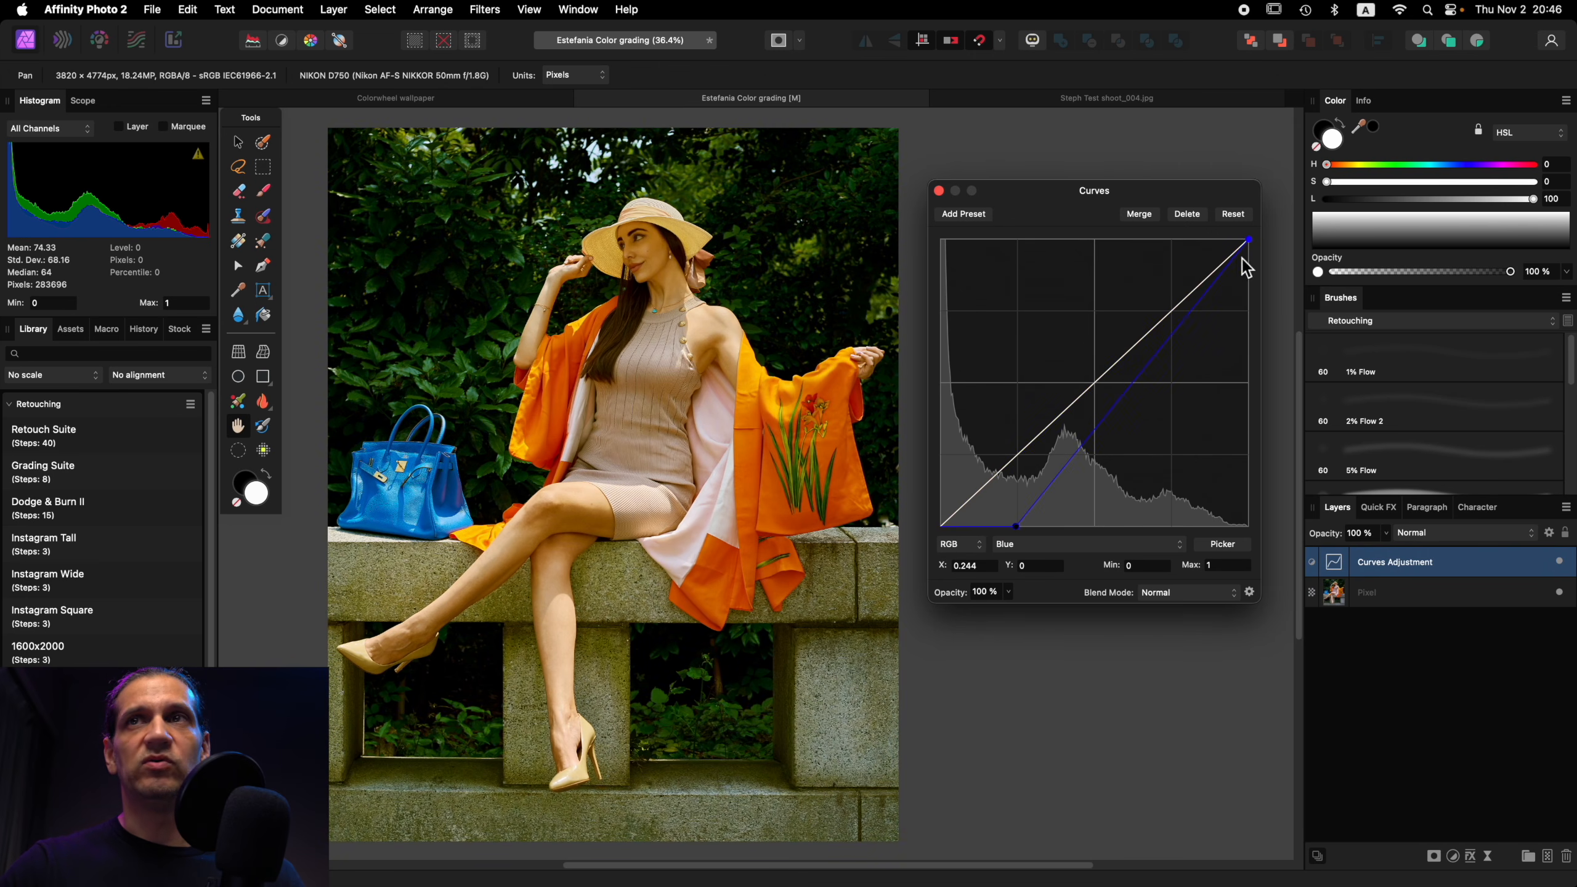
left_click_drag(1251, 245, 1257, 317)
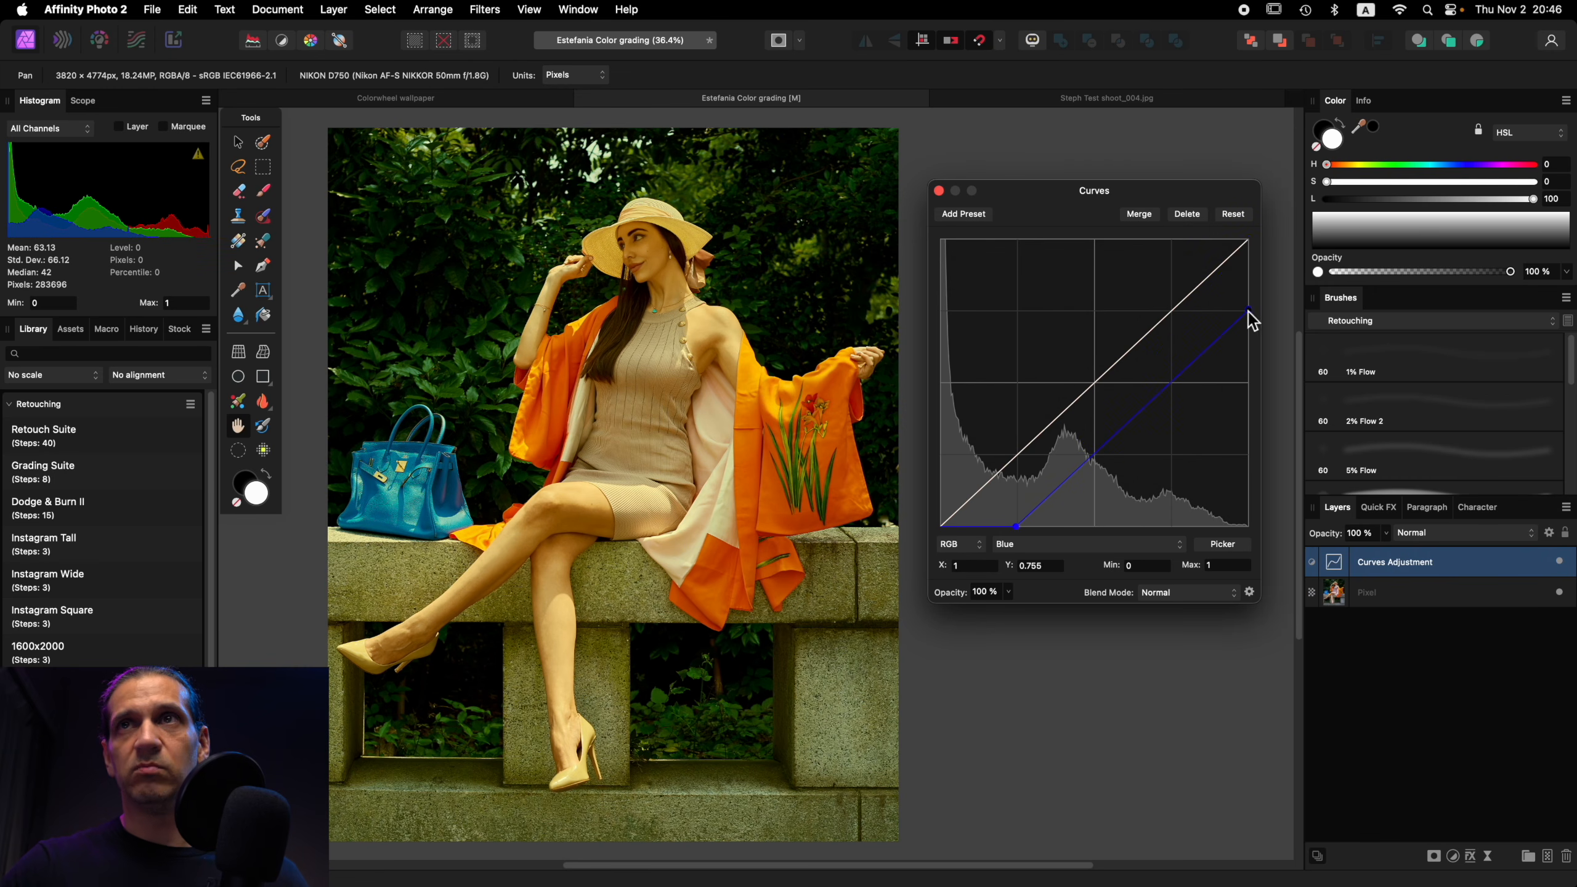
left_click(1229, 218)
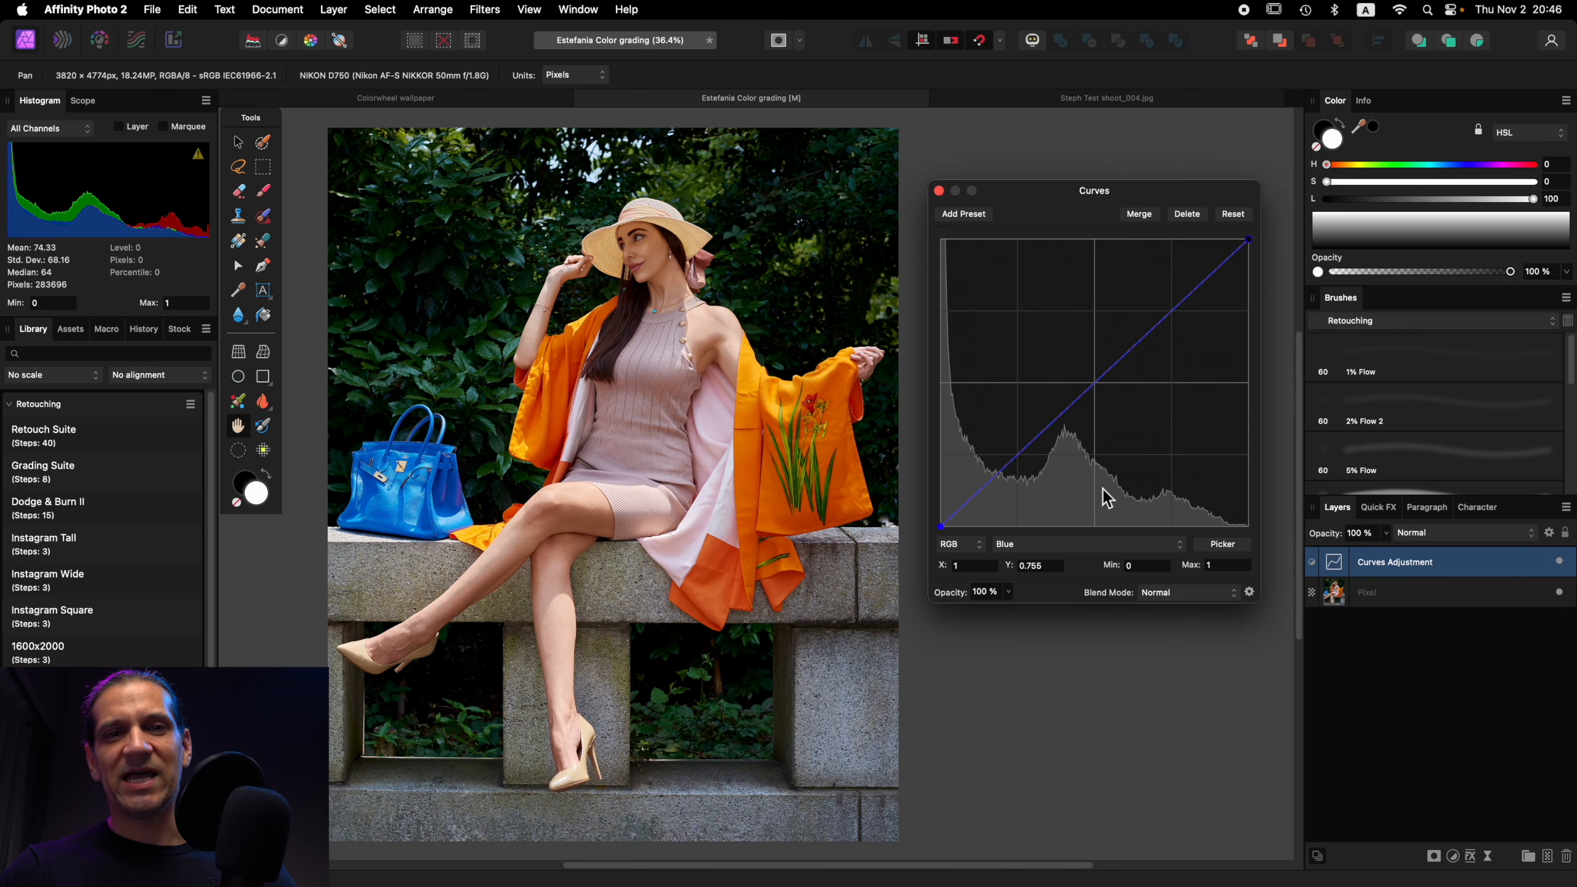
Step: Shape a faded S-curve on the master channel, with the black point raised to about 0.09 and the white point lowered to about 0.93
left_click(1028, 548)
left_click(1026, 502)
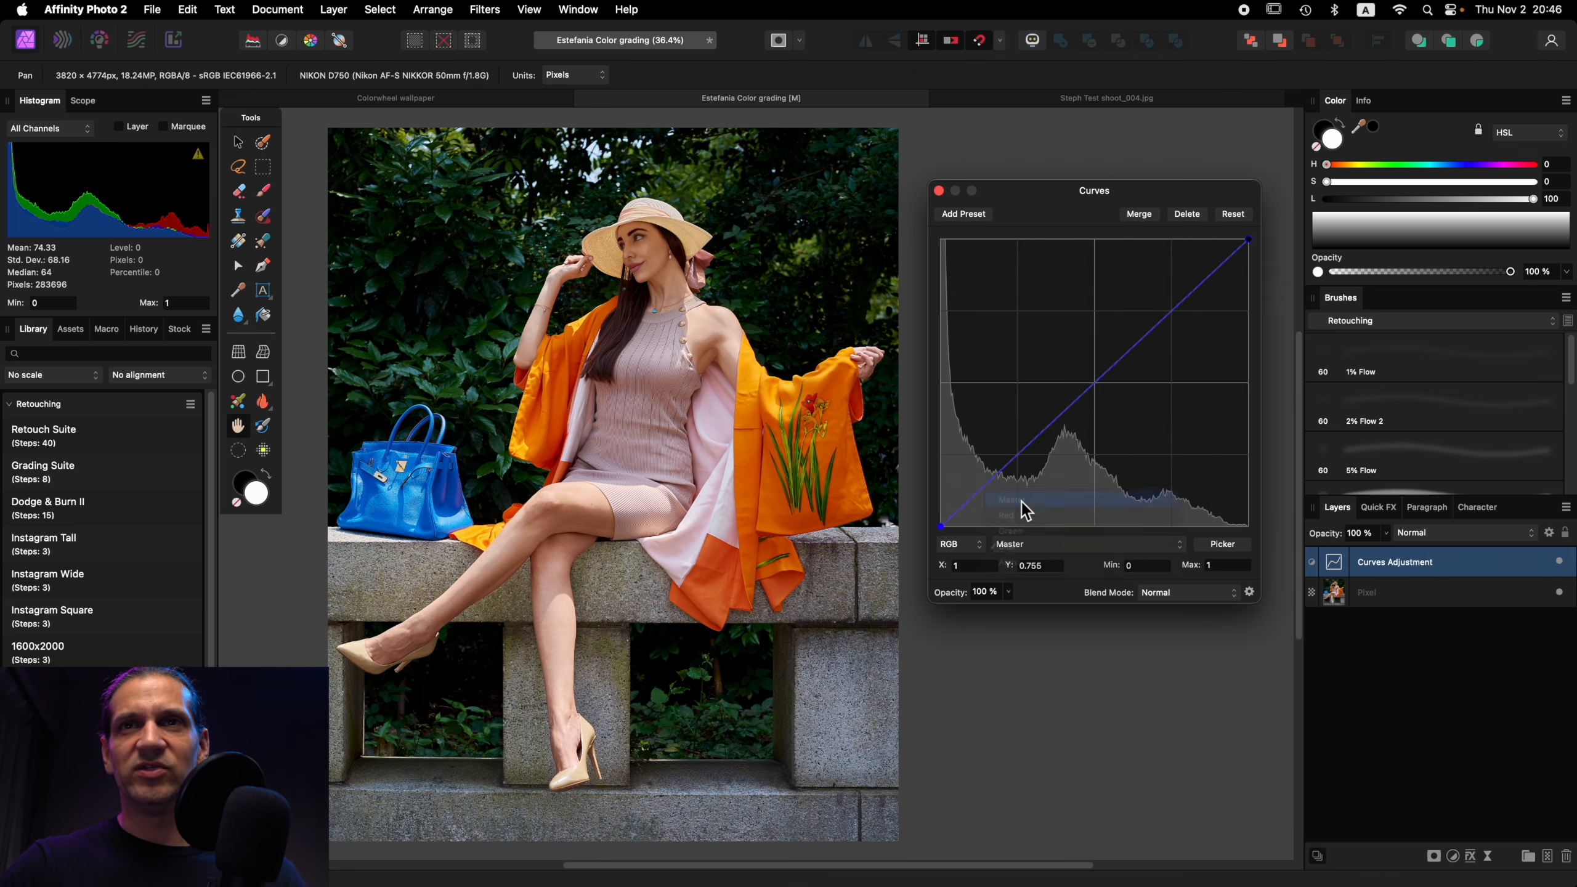
left_click_drag(945, 527, 983, 472)
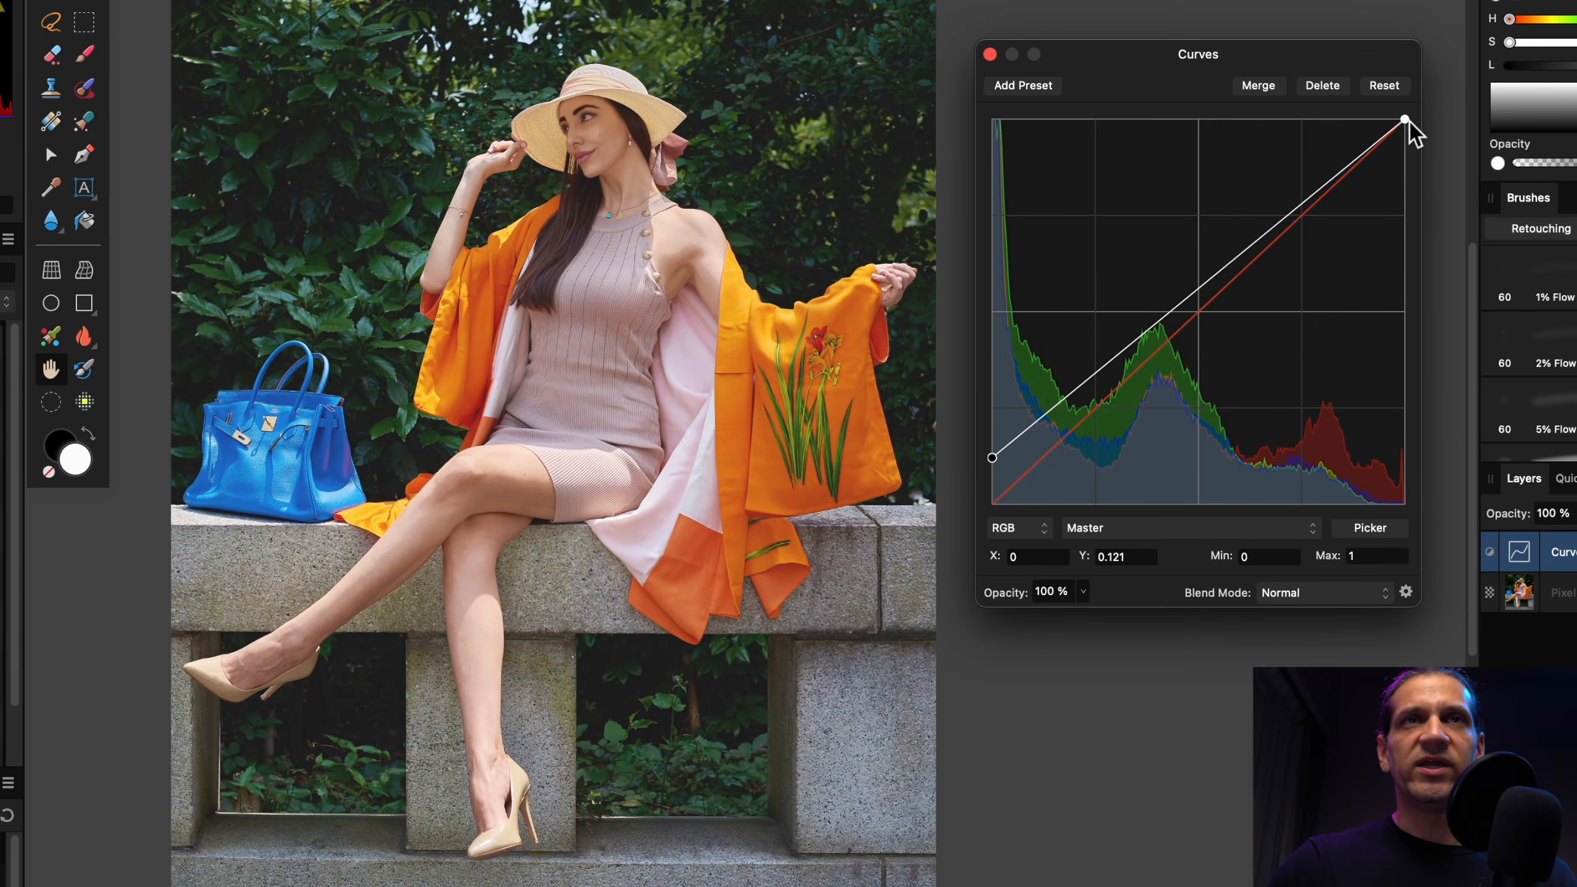
left_click_drag(1410, 122, 1414, 156)
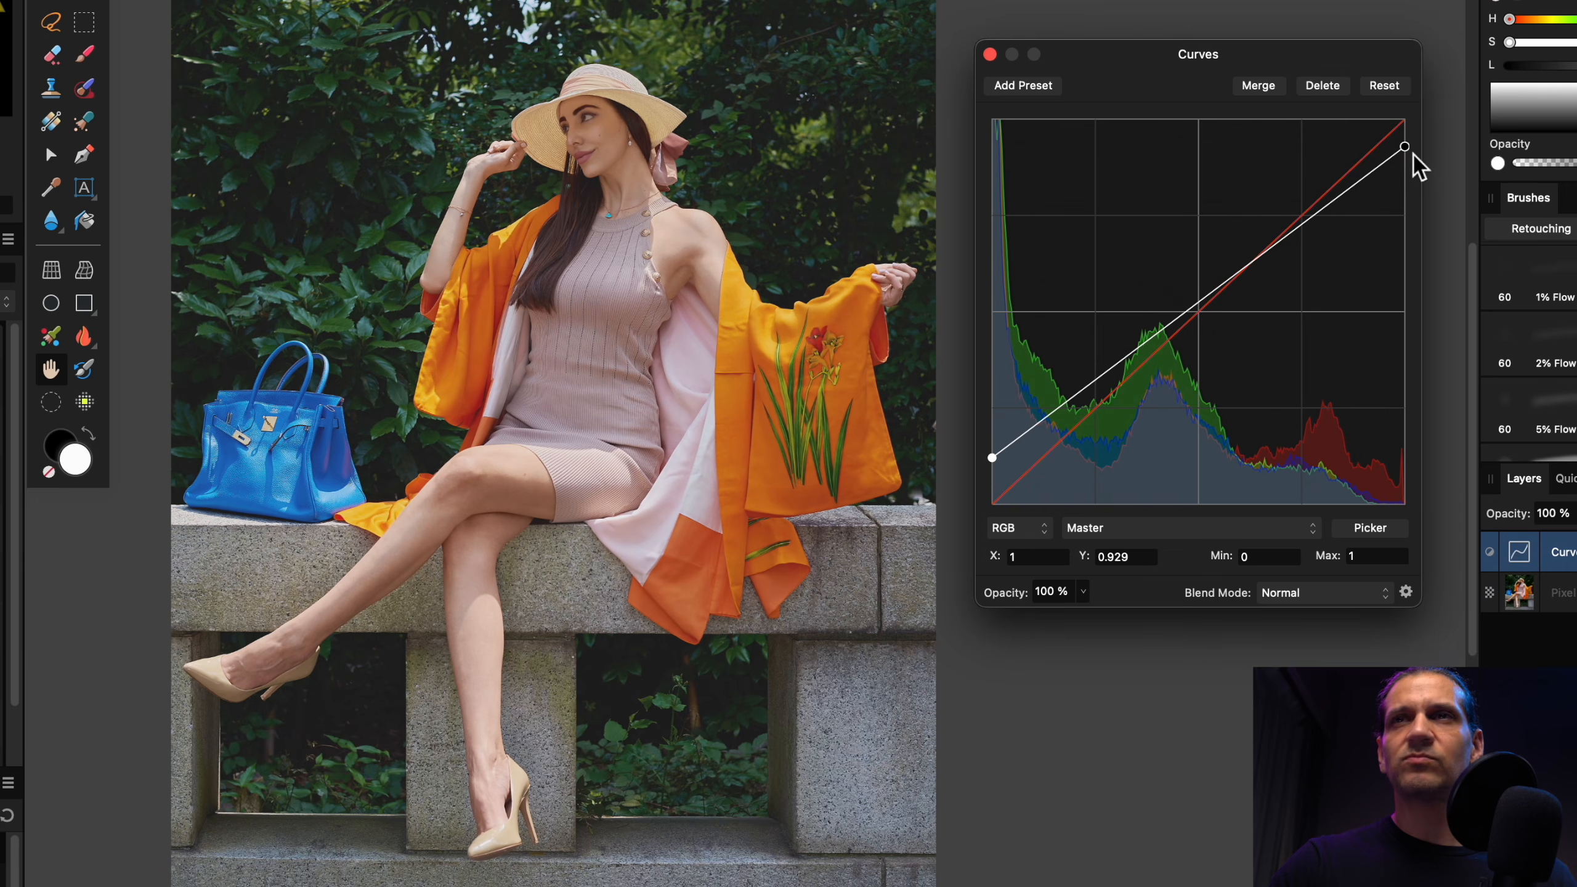
left_click_drag(1291, 234, 1288, 228)
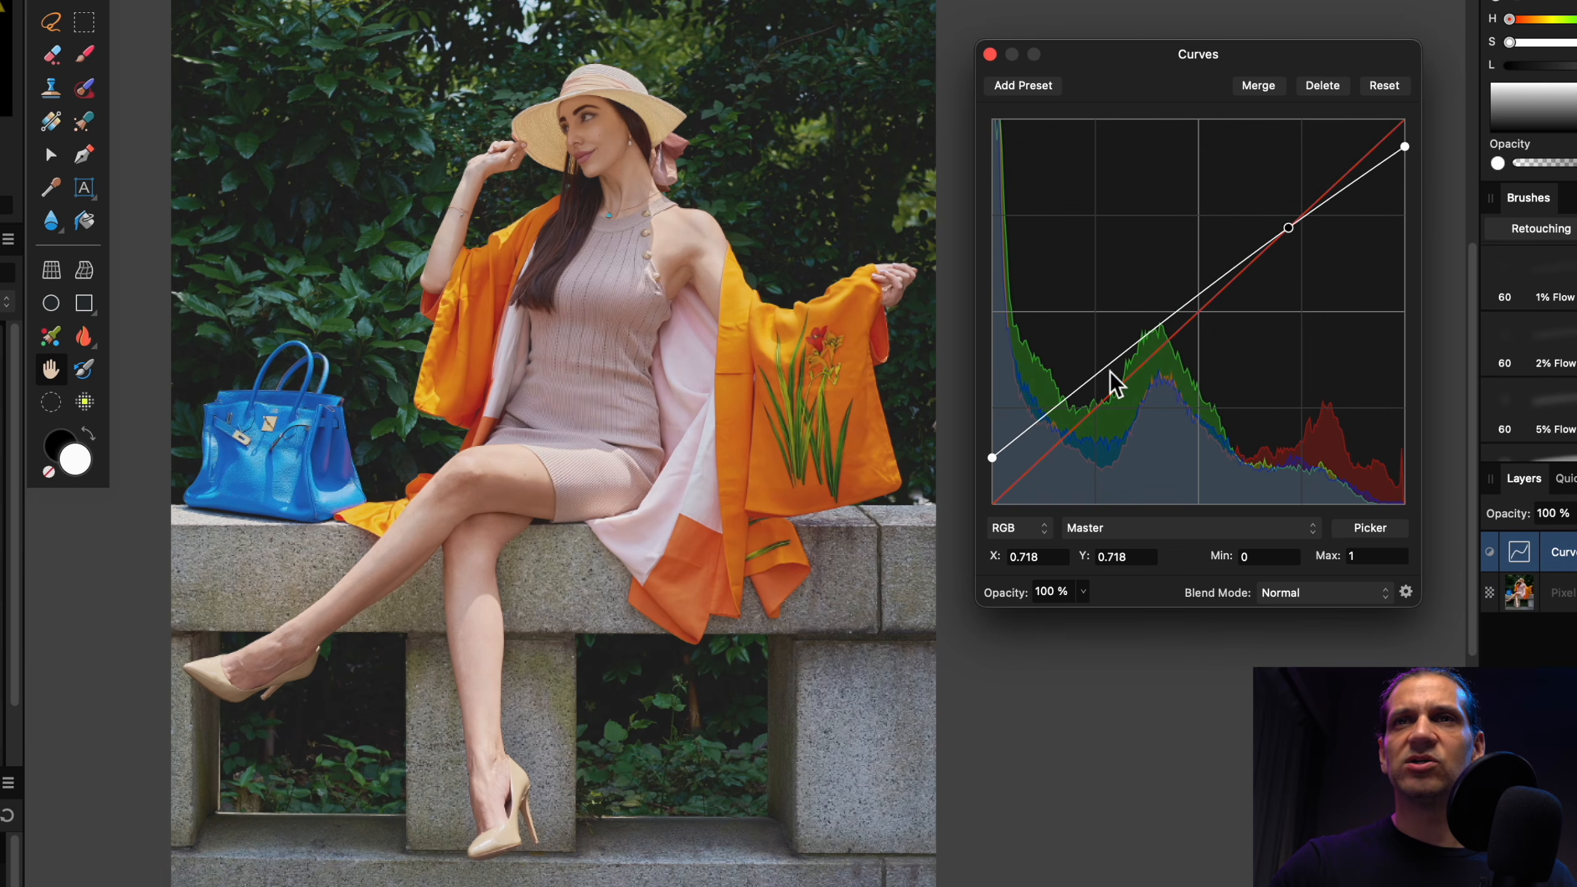
left_click_drag(1121, 366, 1119, 387)
left_click_drag(994, 460, 992, 475)
Step: Raise the blue curve's black point to about 0.10 and lower its white point to about 0.89
left_click(1116, 530)
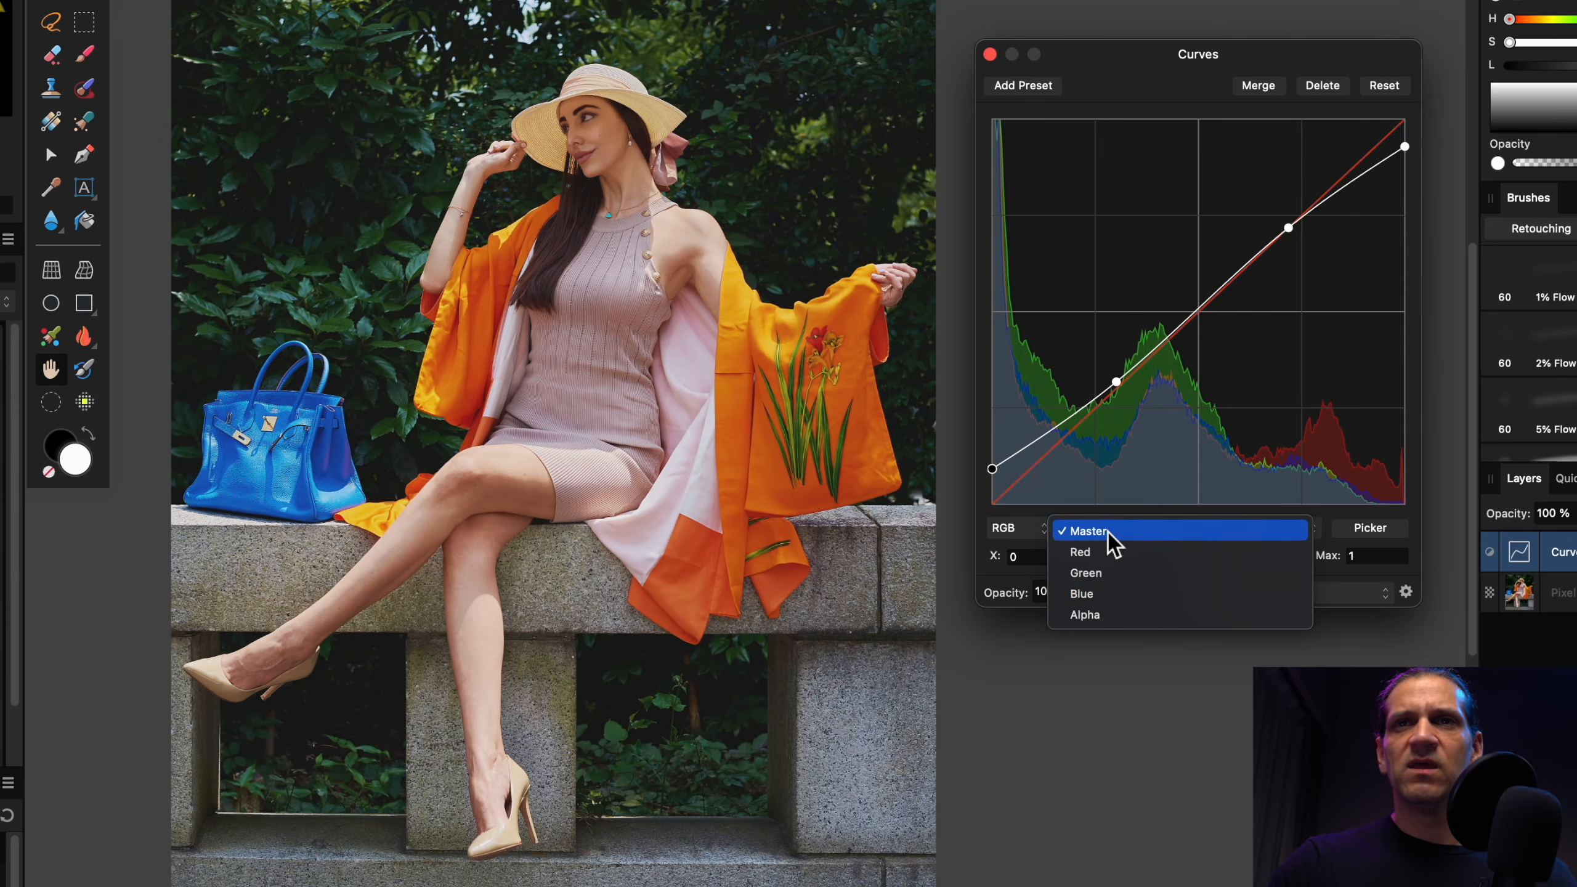
left_click(1111, 595)
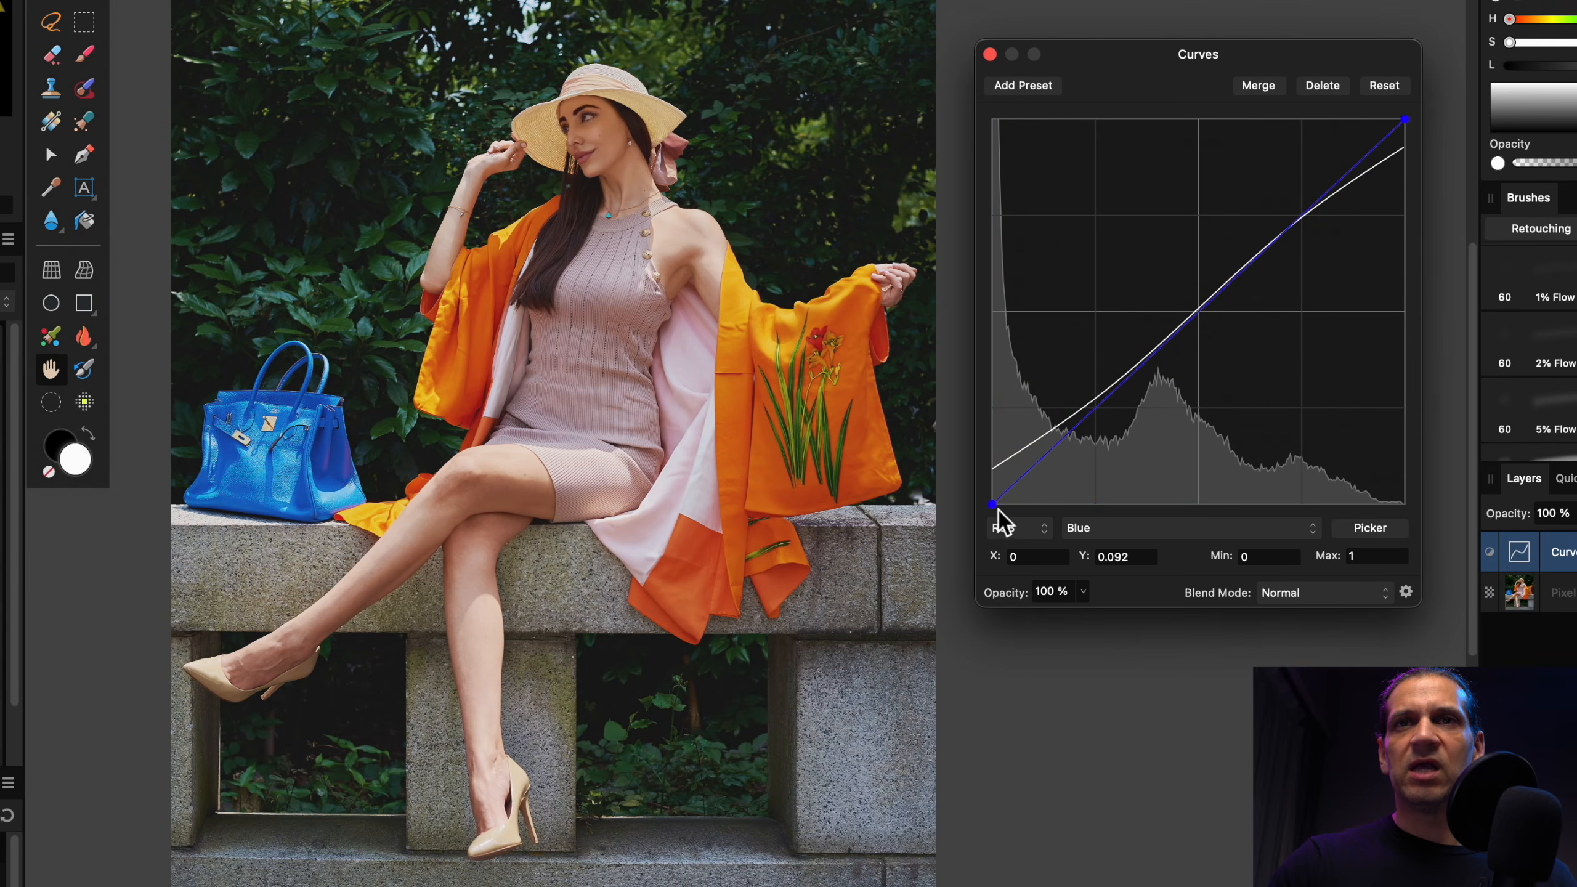
left_click_drag(993, 505, 993, 465)
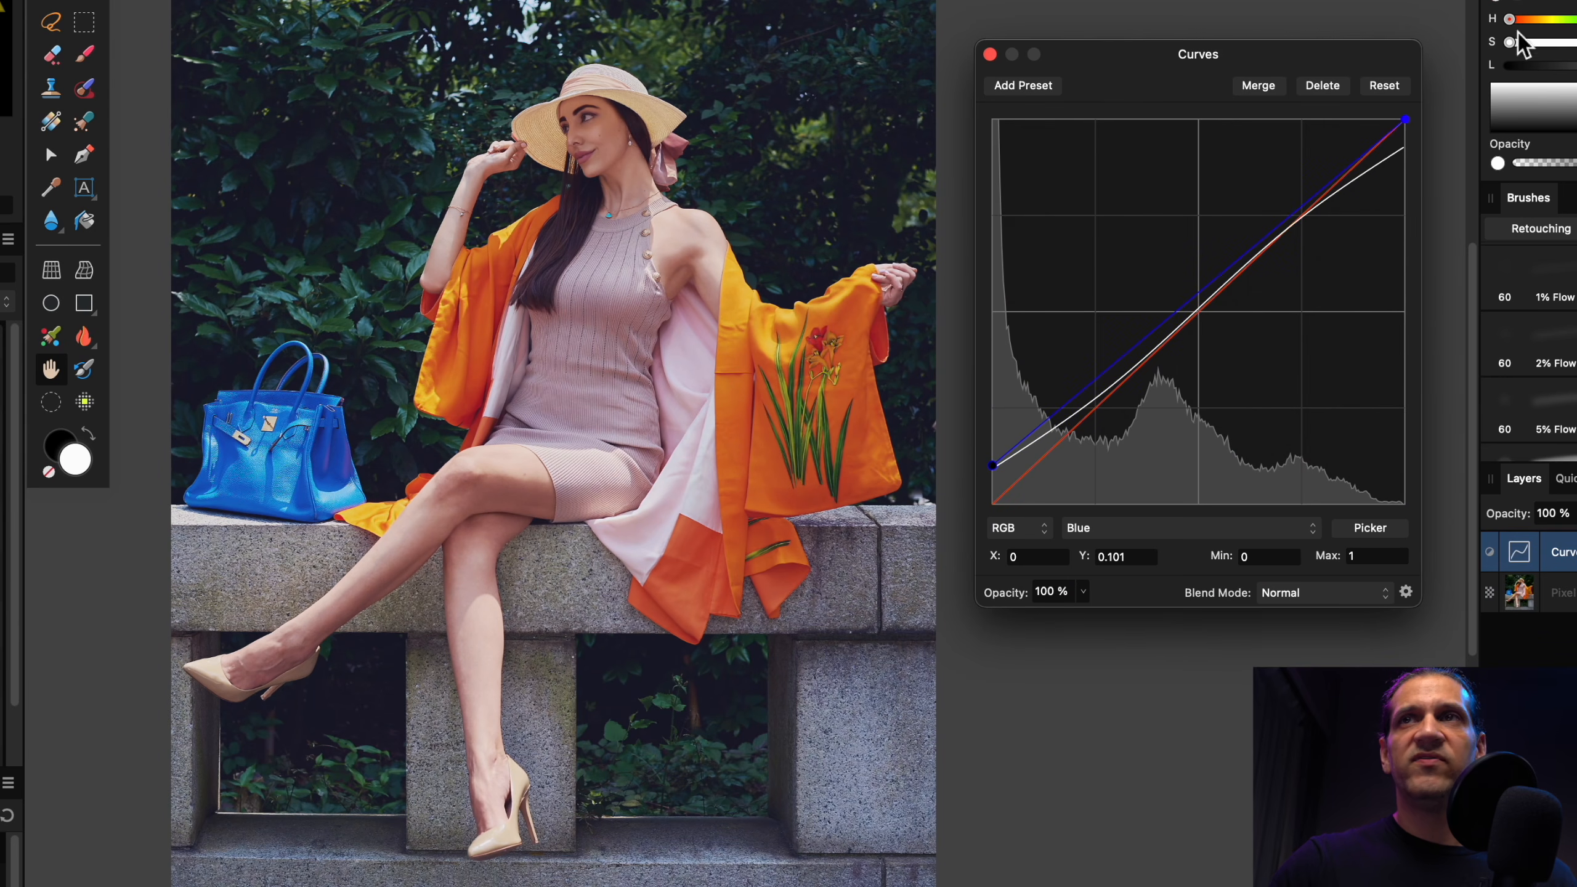
left_click(1406, 120)
left_click_drag(1407, 122, 1419, 166)
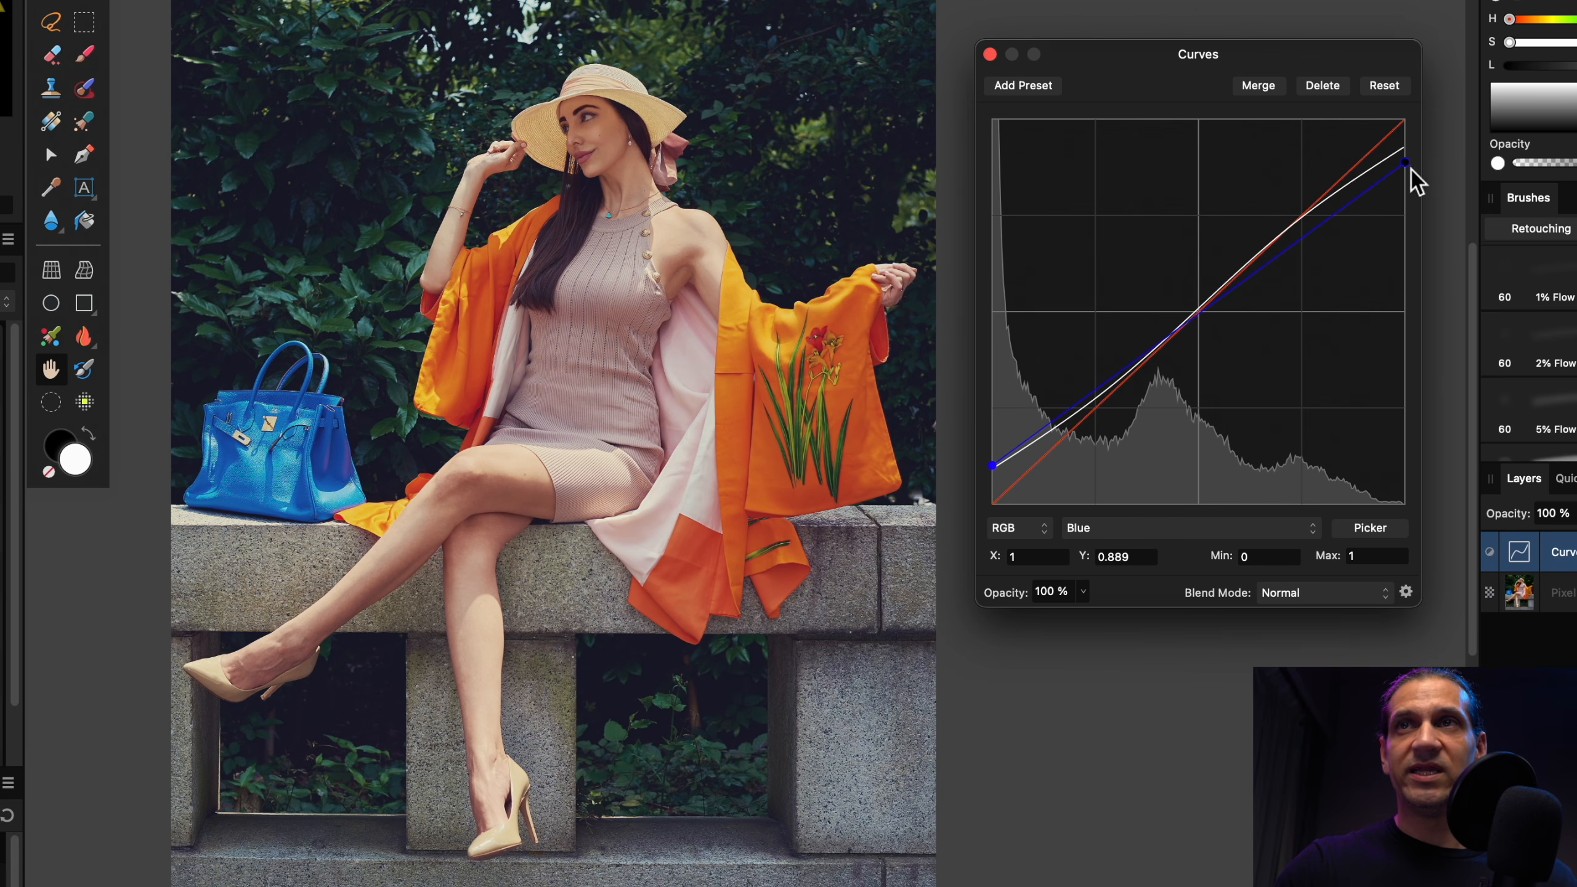
Step: Exaggerate the blue curve's black and white point shifts, and ease them back with the white point at about 0.91
left_click_drag(1409, 166, 1413, 218)
left_click_drag(997, 465, 989, 416)
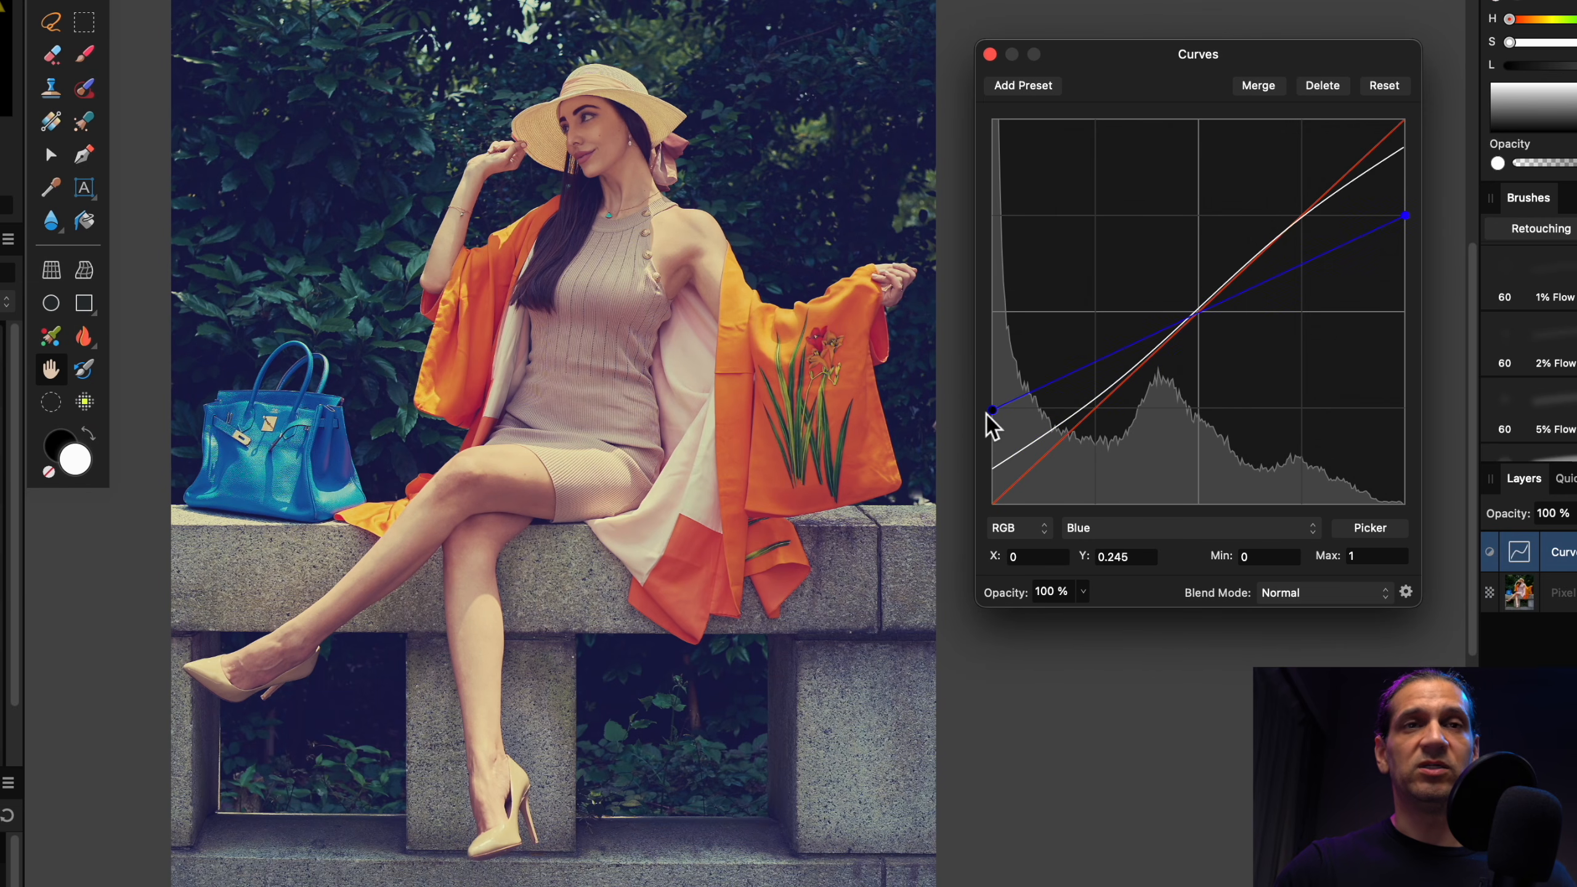
left_click_drag(996, 415, 994, 460)
left_click_drag(1409, 216, 1415, 156)
Step: Compare the photo with and without the Curves adjustment, and examine the colour tint in the dark foliage up close
left_click(1576, 552)
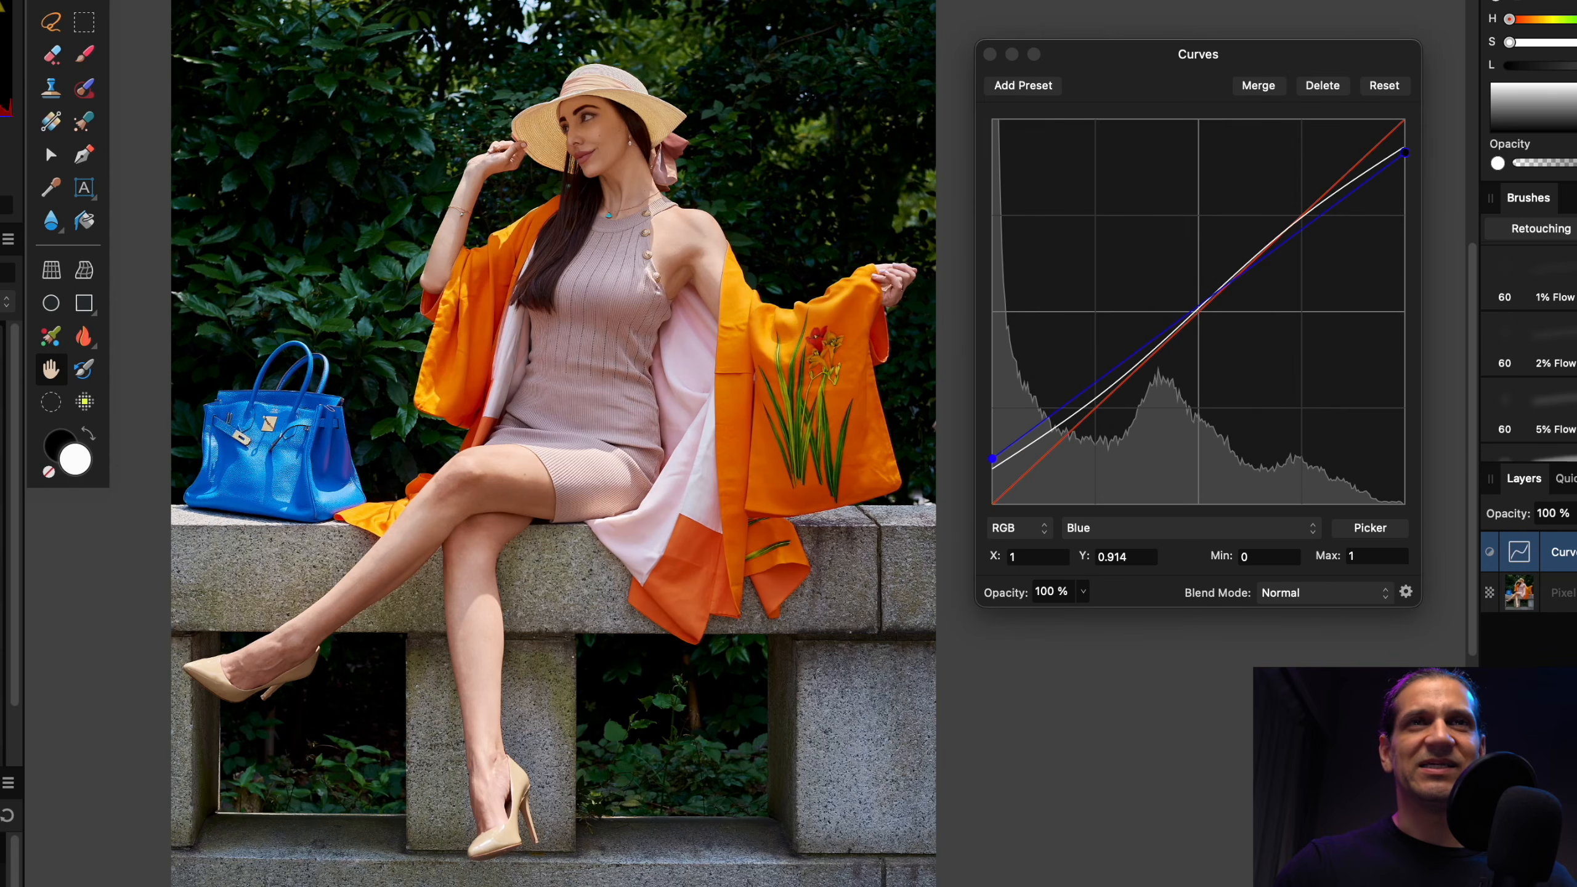
left_click(1575, 551)
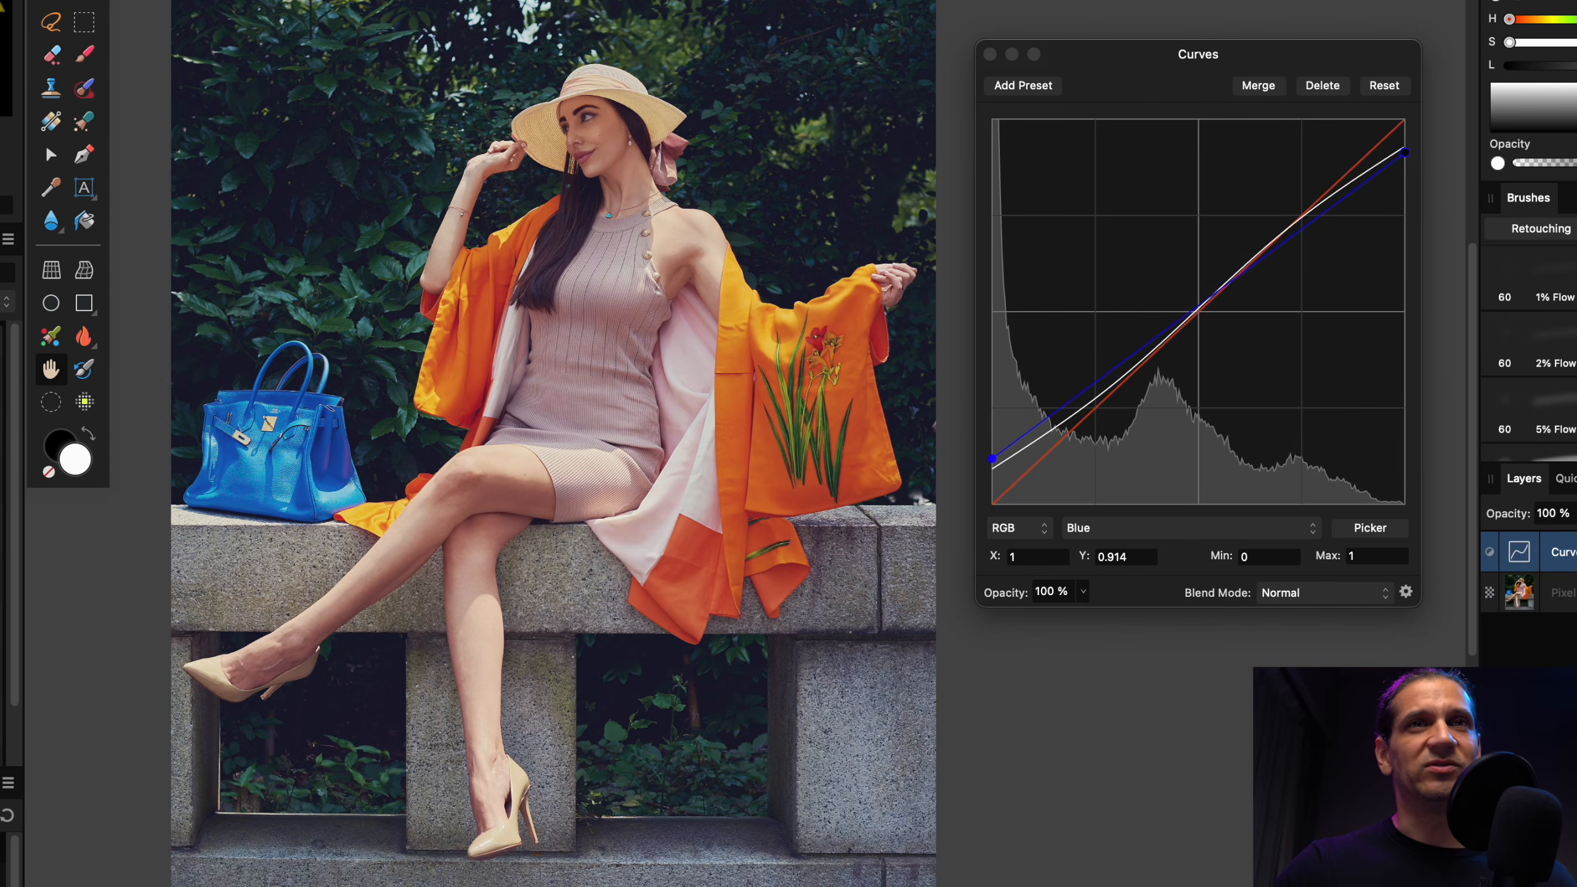
left_click(1576, 551)
left_click(1576, 551)
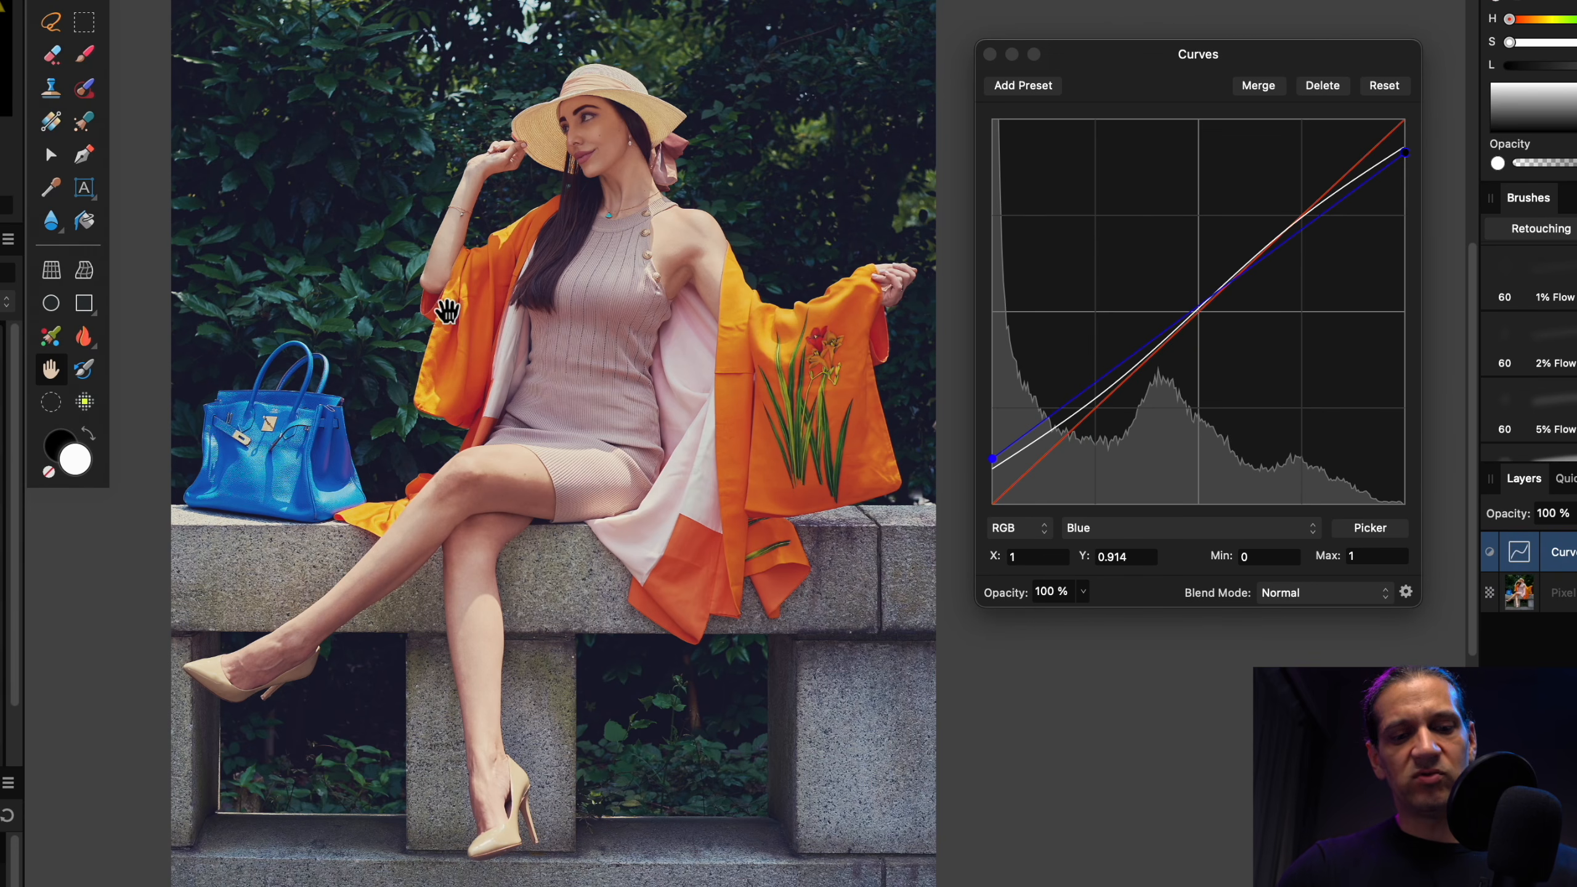
scroll(458, 305, "up", 10)
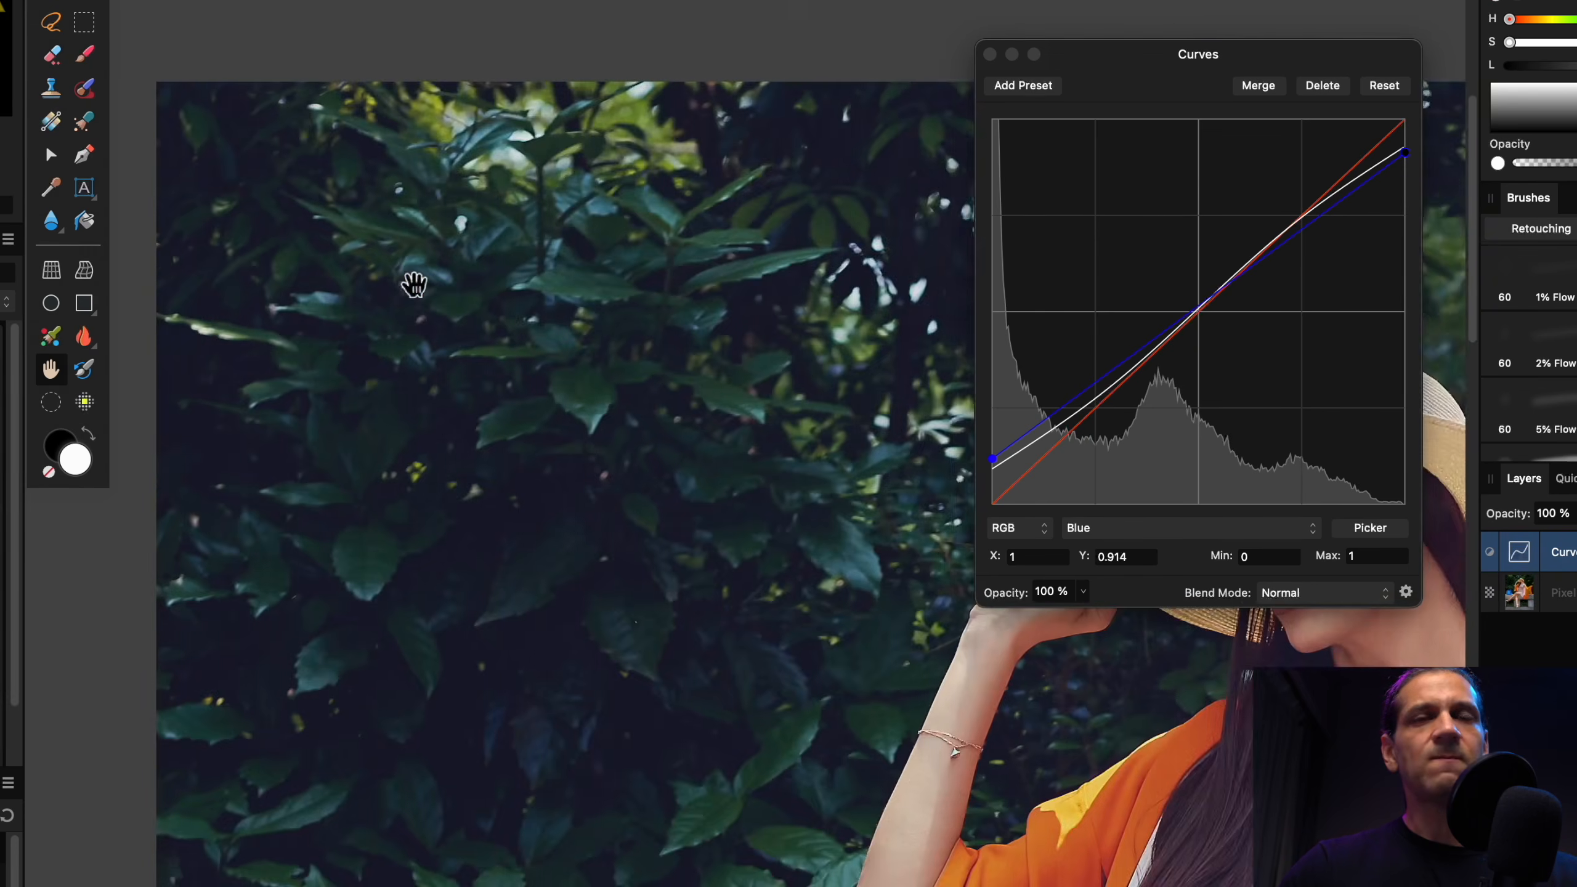
scroll(414, 285, "down", 3)
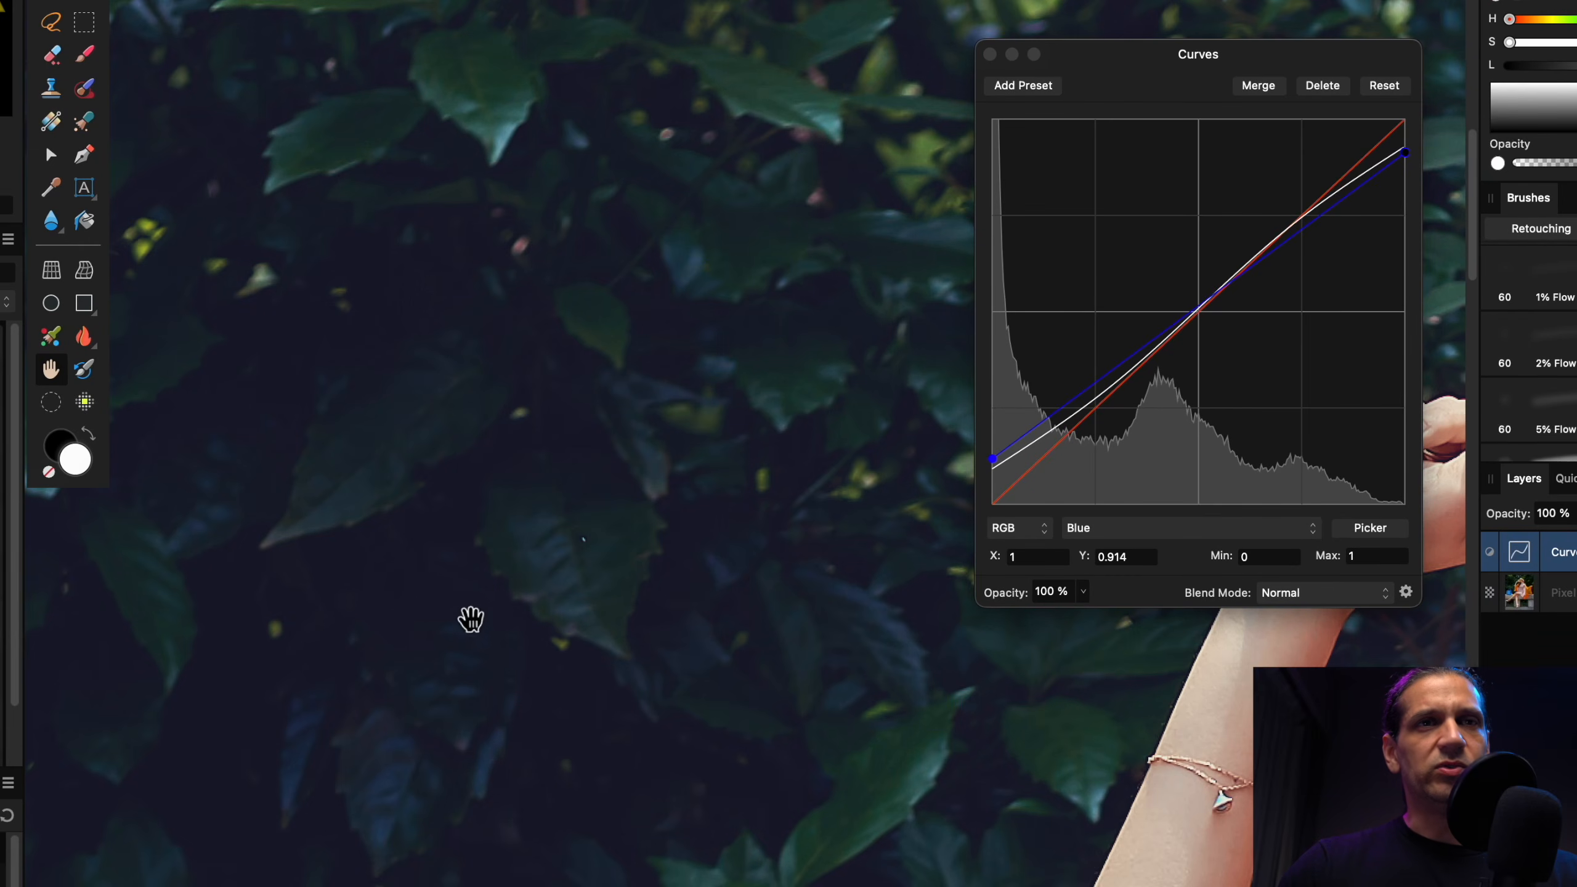
left_click_drag(370, 635, 517, 418)
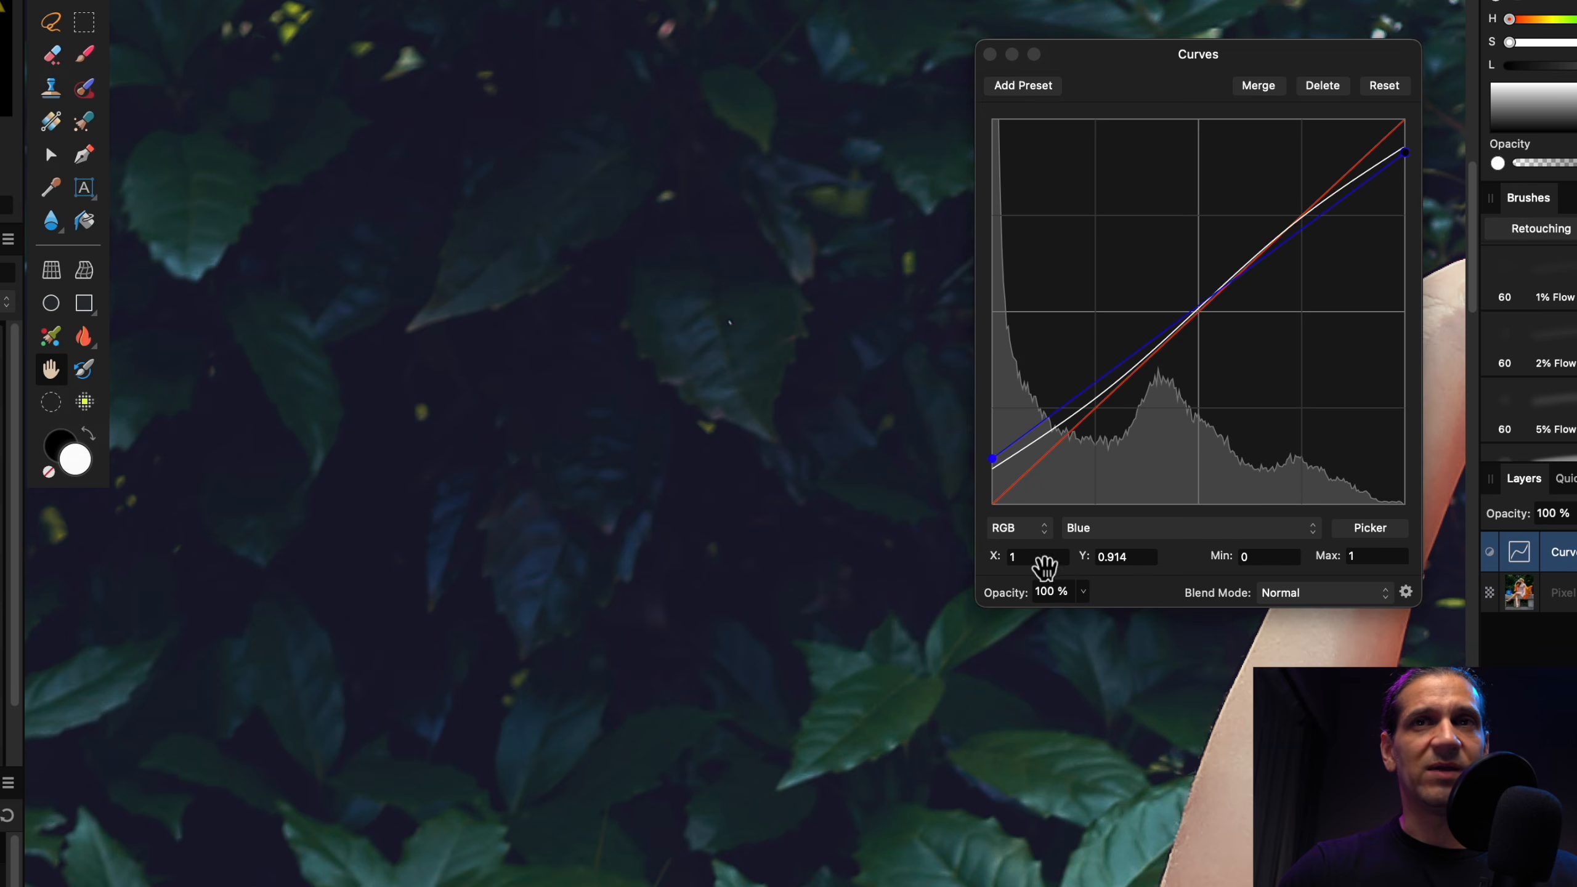
key("super+0")
scroll(796, 536, "up", 3)
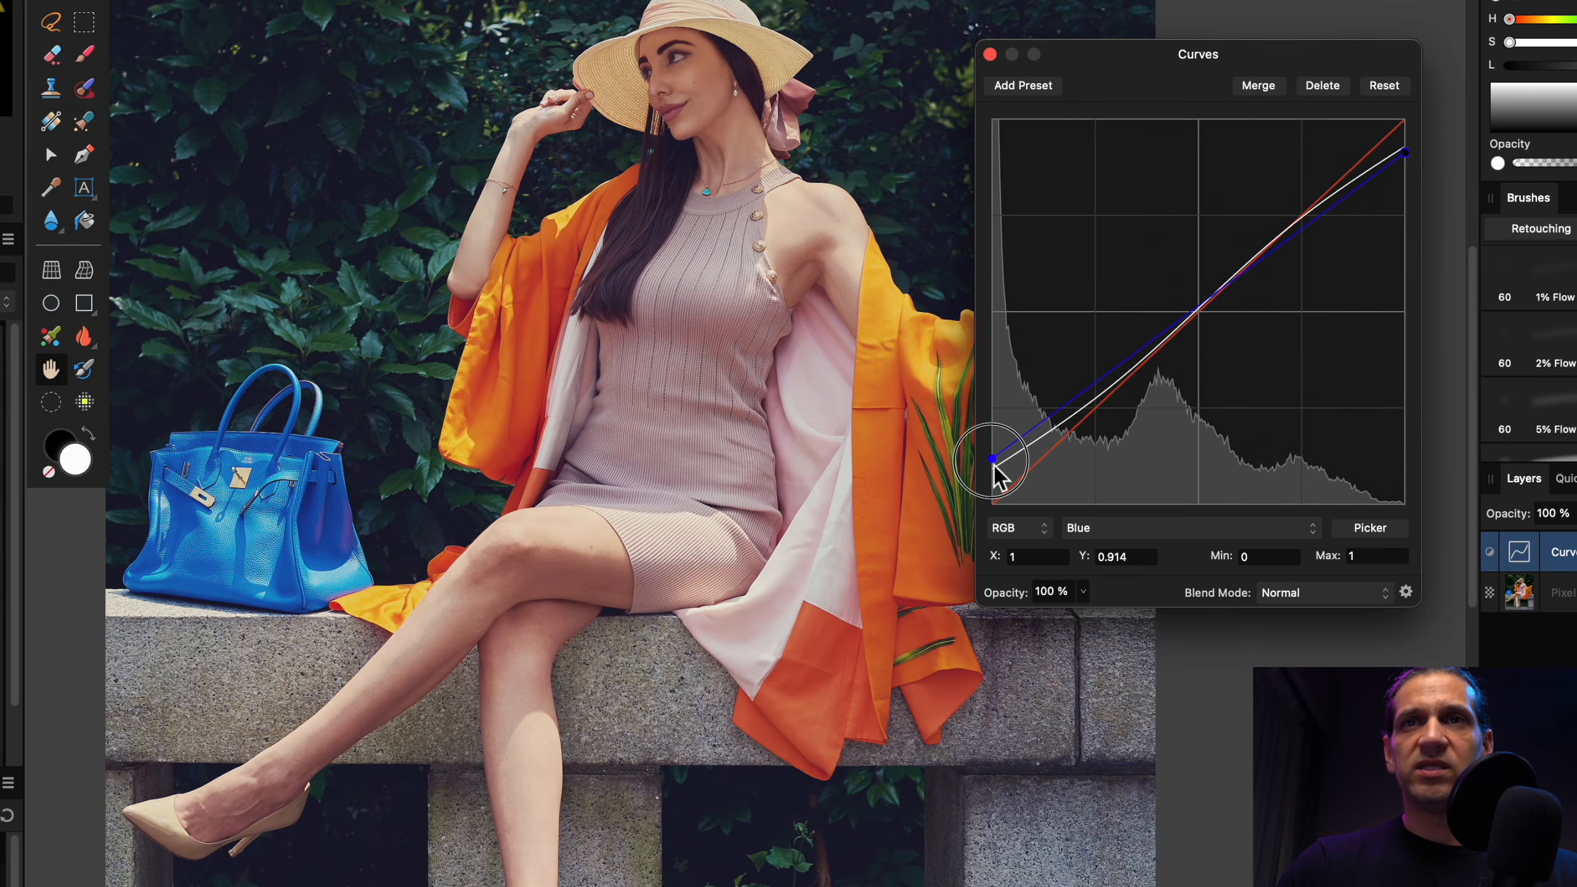
Step: Return the blue curve's black point to zero, add points that lift its shadows, and anchor the midpoint at about 0.5
left_click_drag(993, 460, 996, 515)
left_click(1033, 470)
left_click(1071, 433)
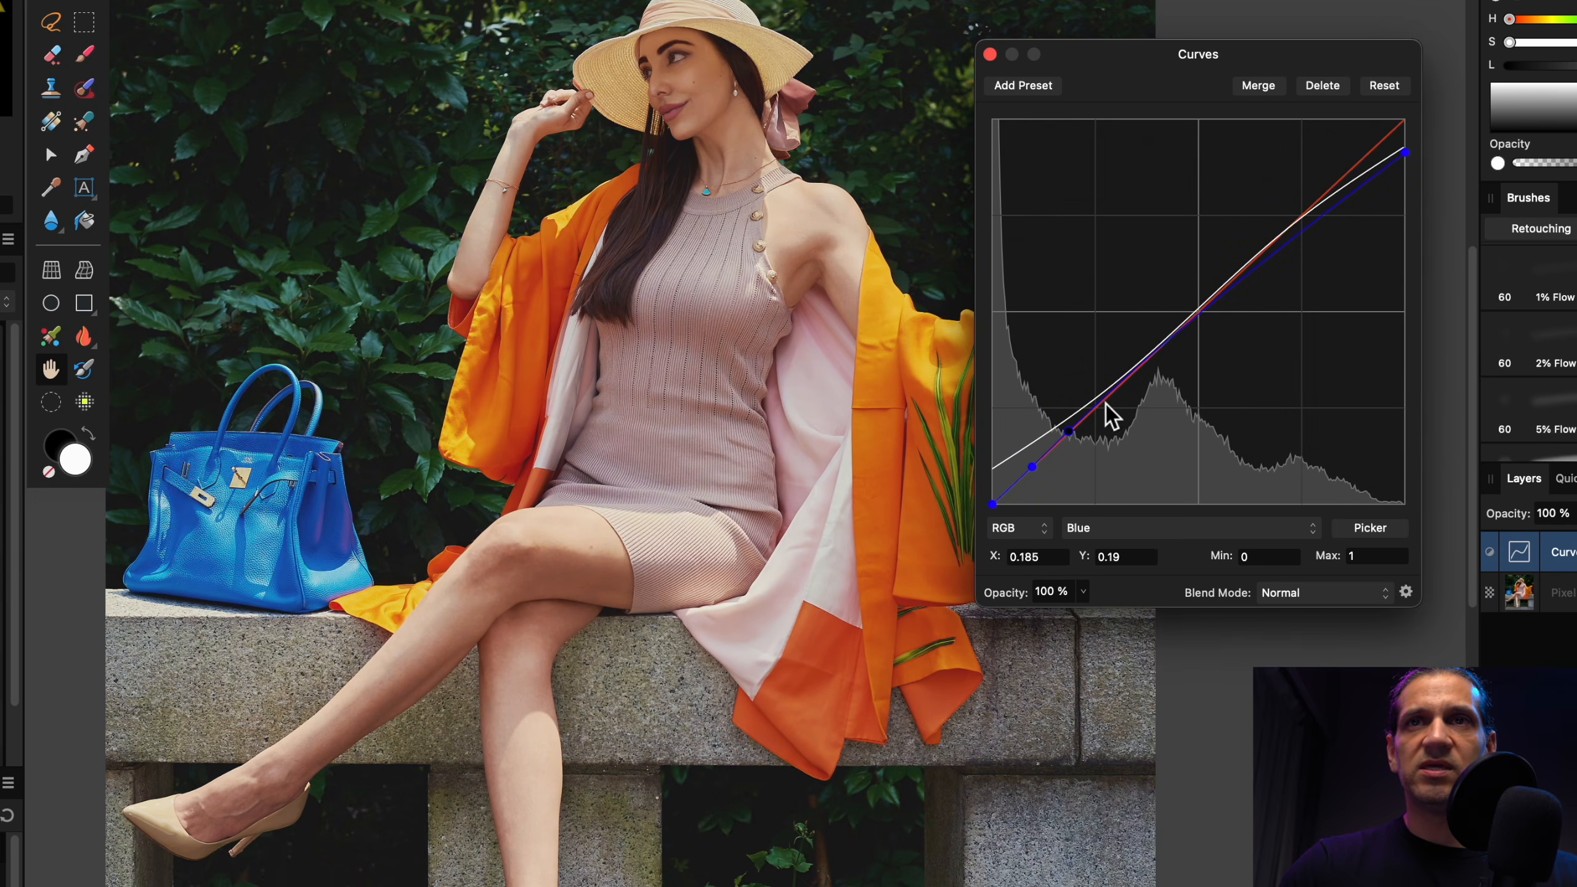
left_click_drag(1033, 468, 1107, 379)
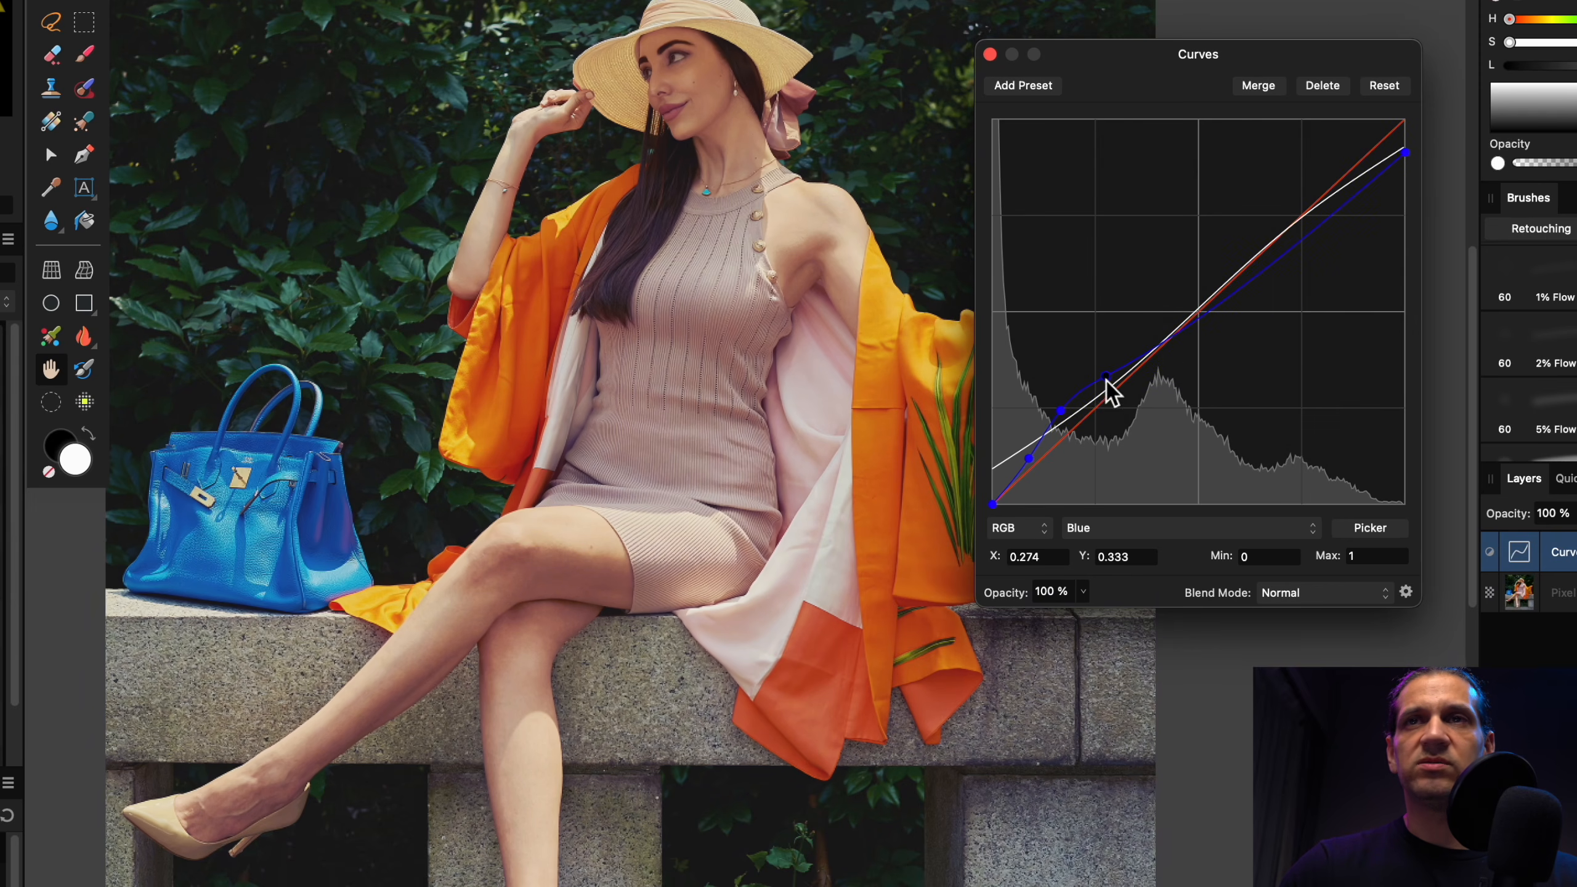
left_click(1199, 312)
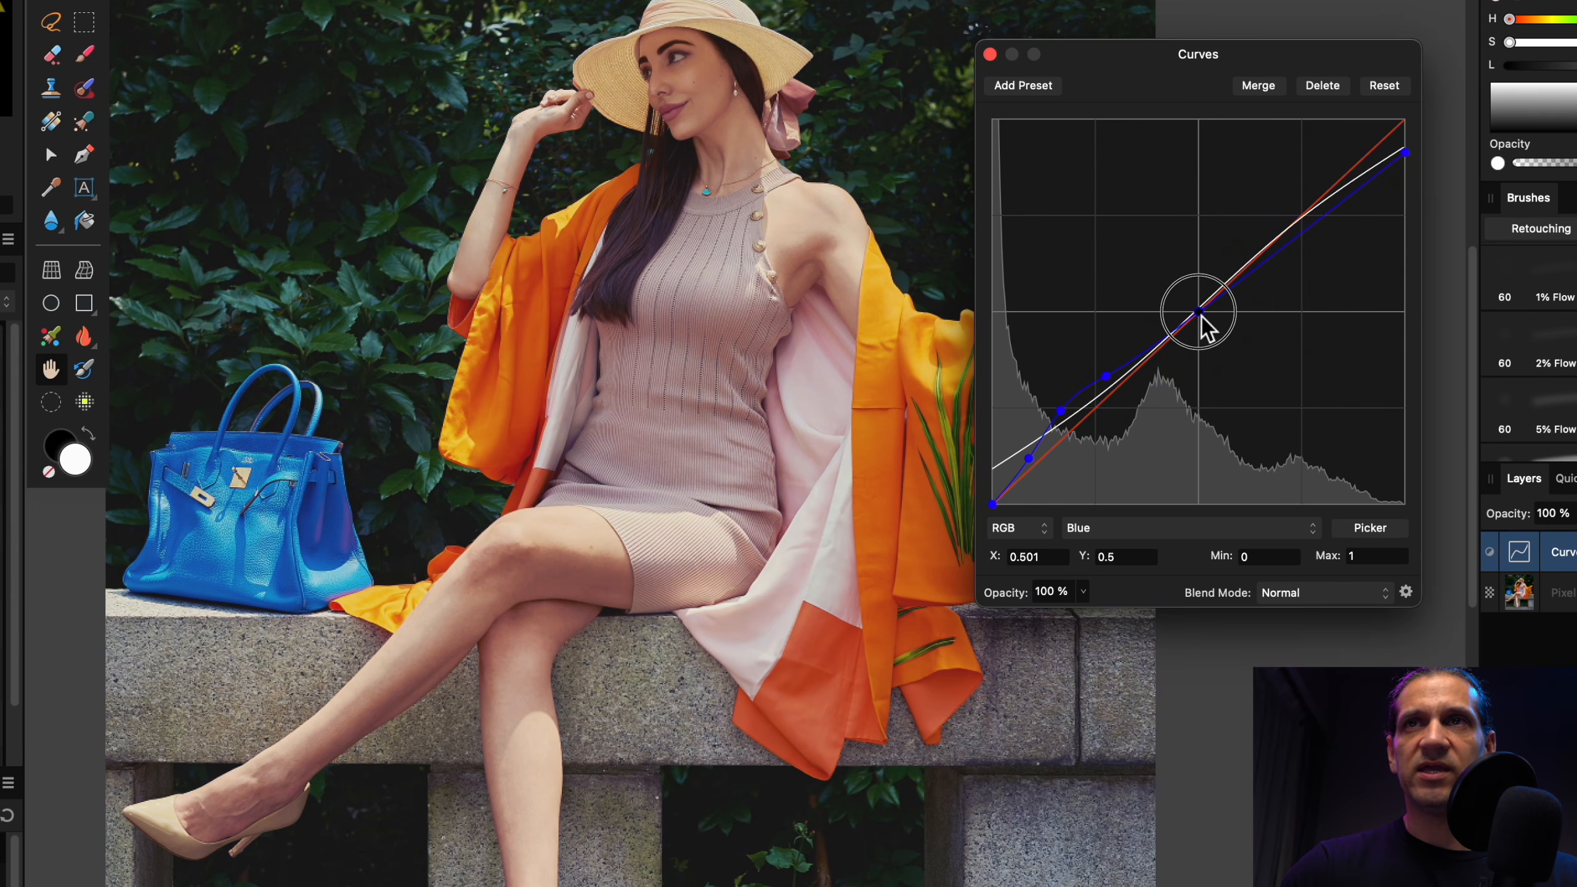
left_click_drag(1201, 314, 1201, 314)
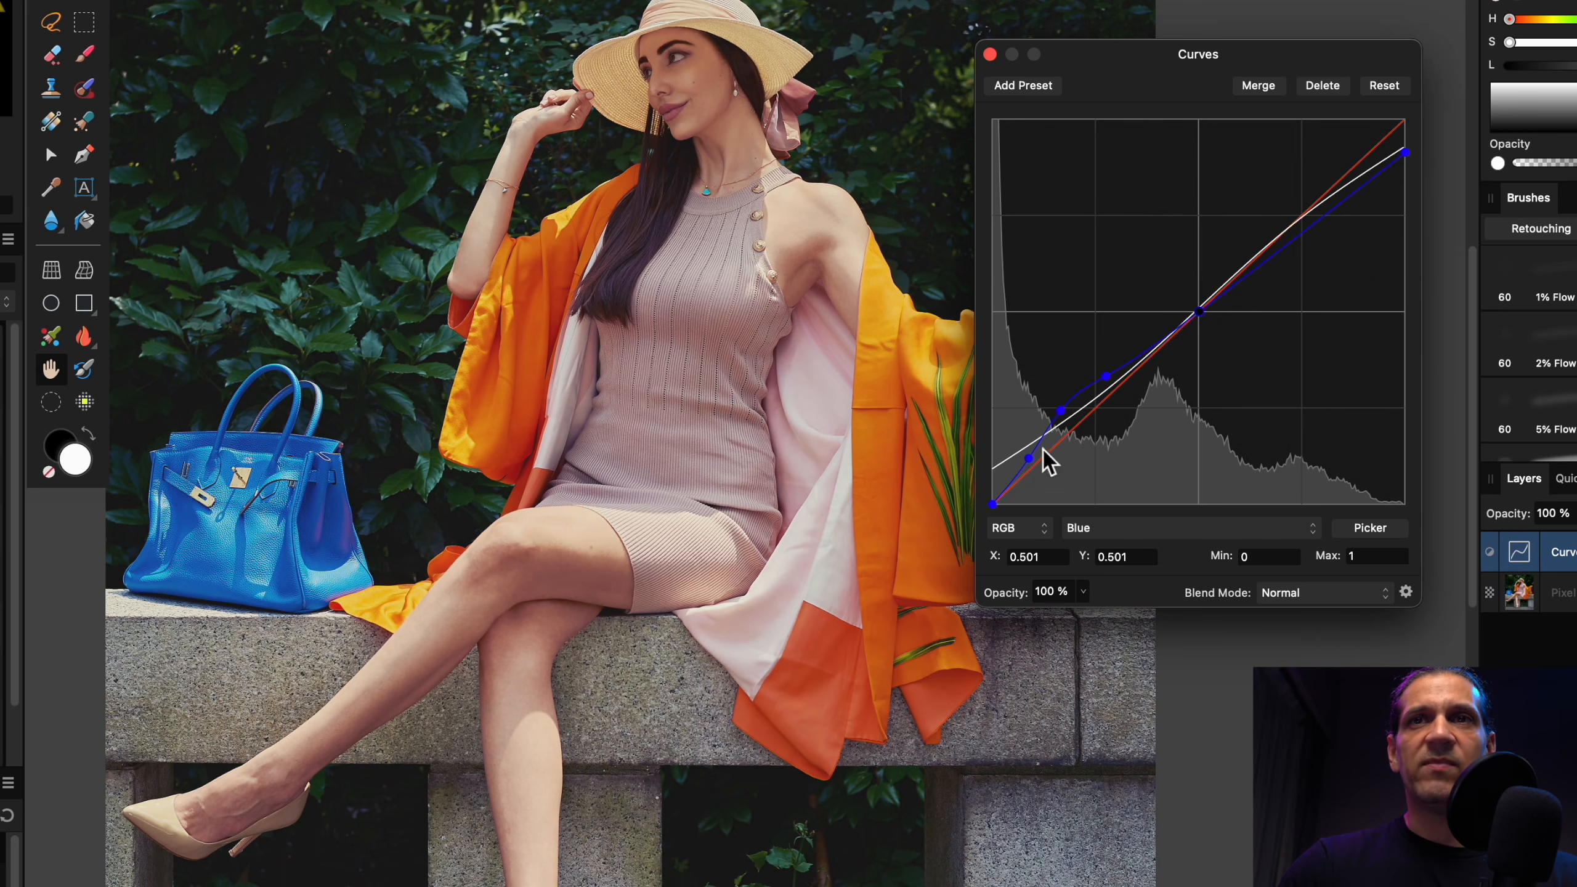
Step: Lift the blue curve's shadow points further, and hold its brighter half with a highlight point and the midpoint at about 0.507
left_click_drag(1030, 461, 1027, 452)
left_click(1060, 408)
left_click_drag(1027, 452, 1114, 378)
left_click_drag(1276, 255, 1280, 256)
left_click(1201, 312)
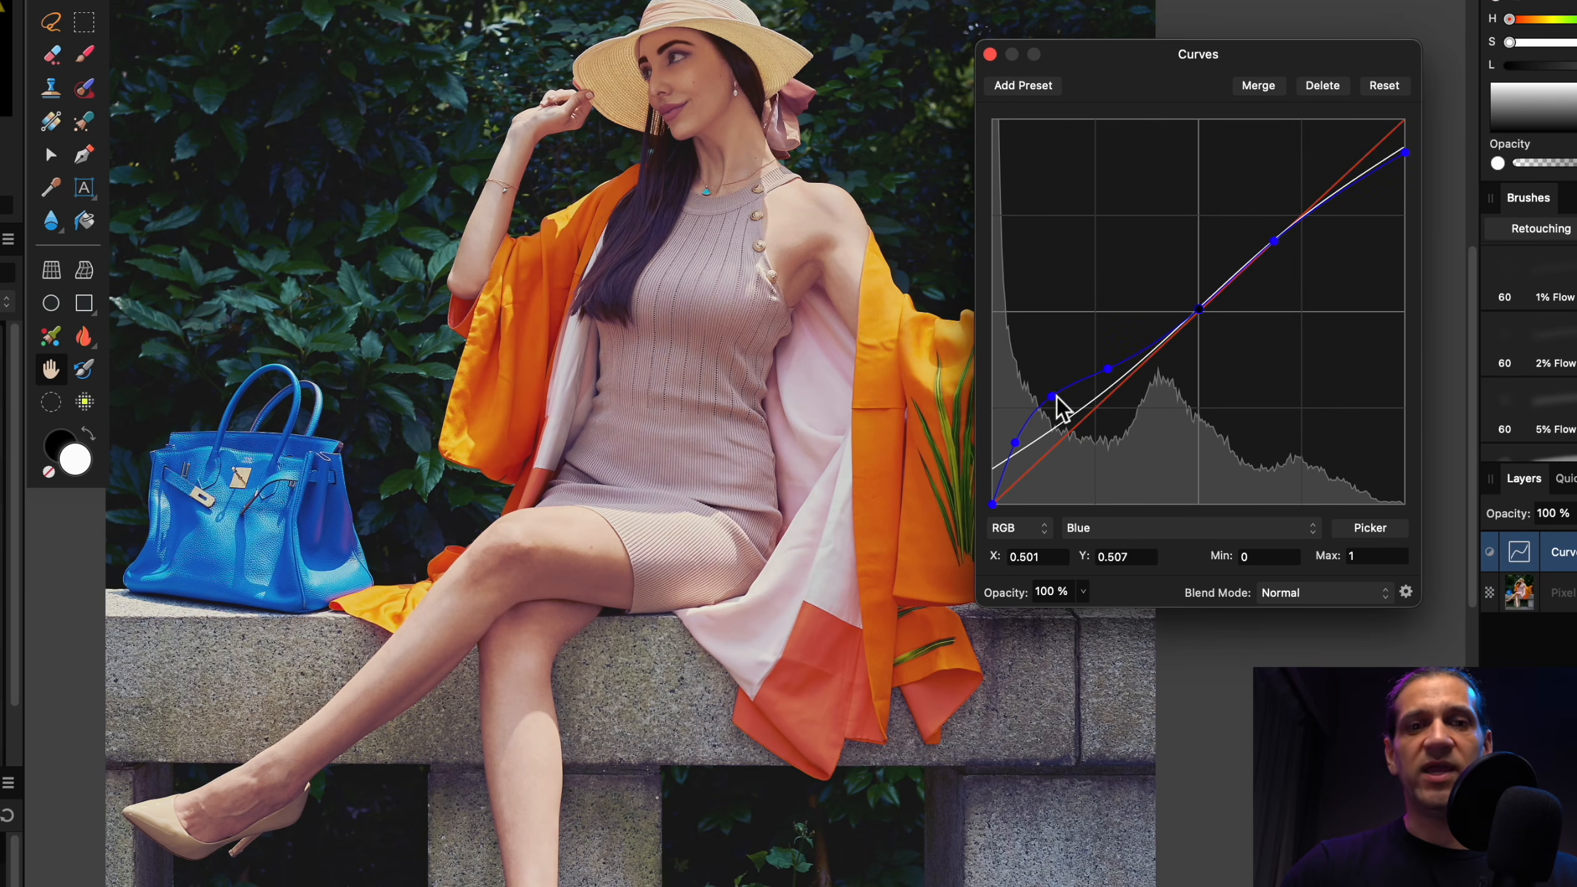
Step: View the whole photo and compare it with the Curves adjustment hidden and shown
key("super+0")
scroll(772, 466, "right", 5)
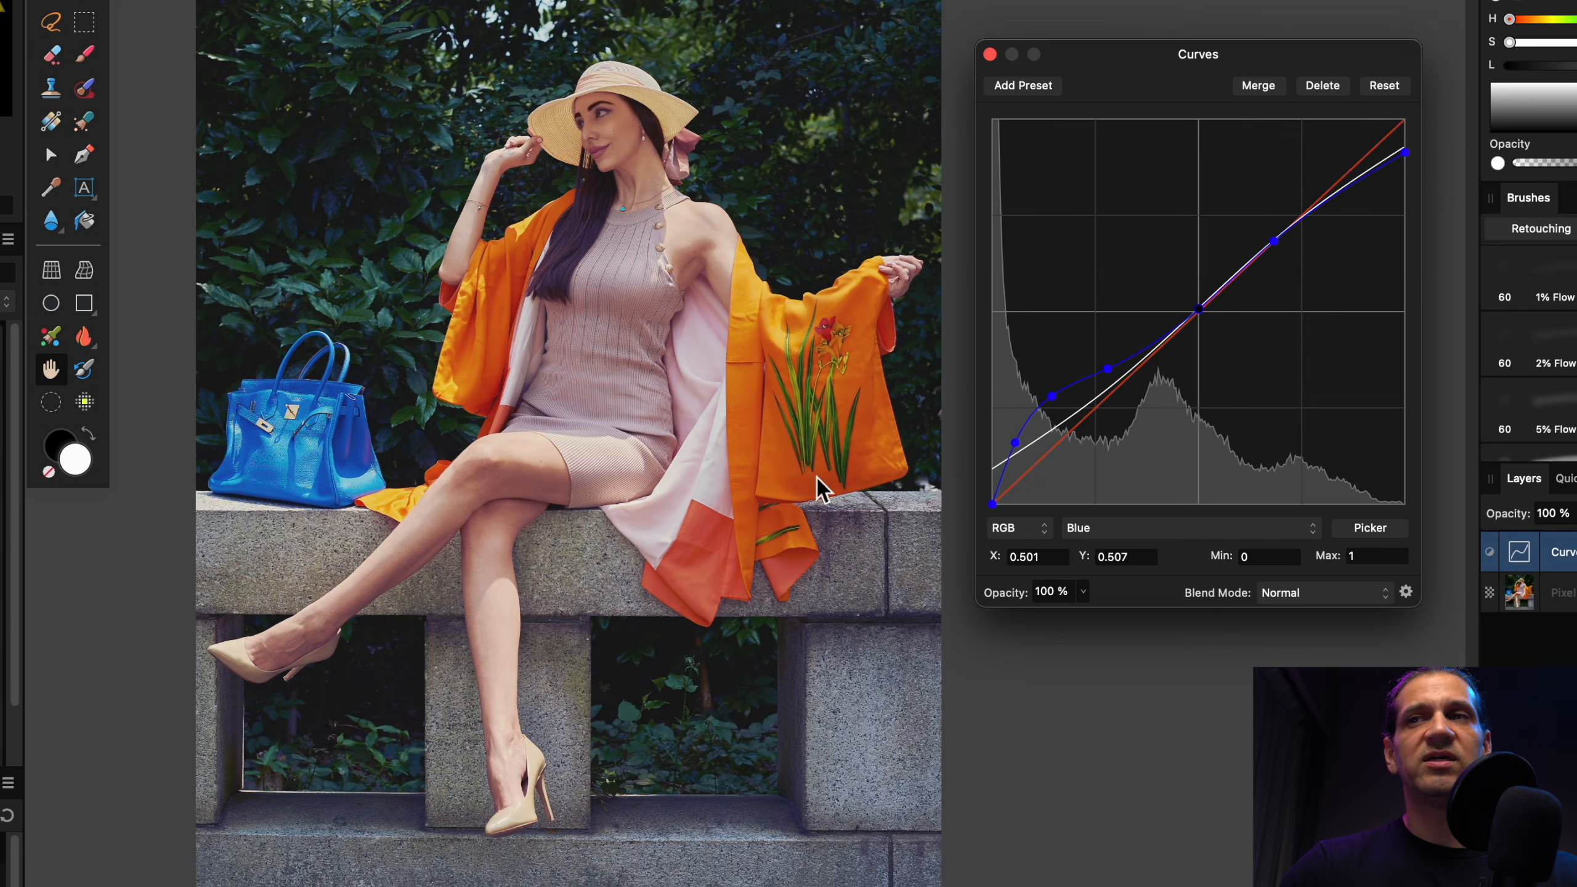
left_click(1575, 552)
left_click(1575, 551)
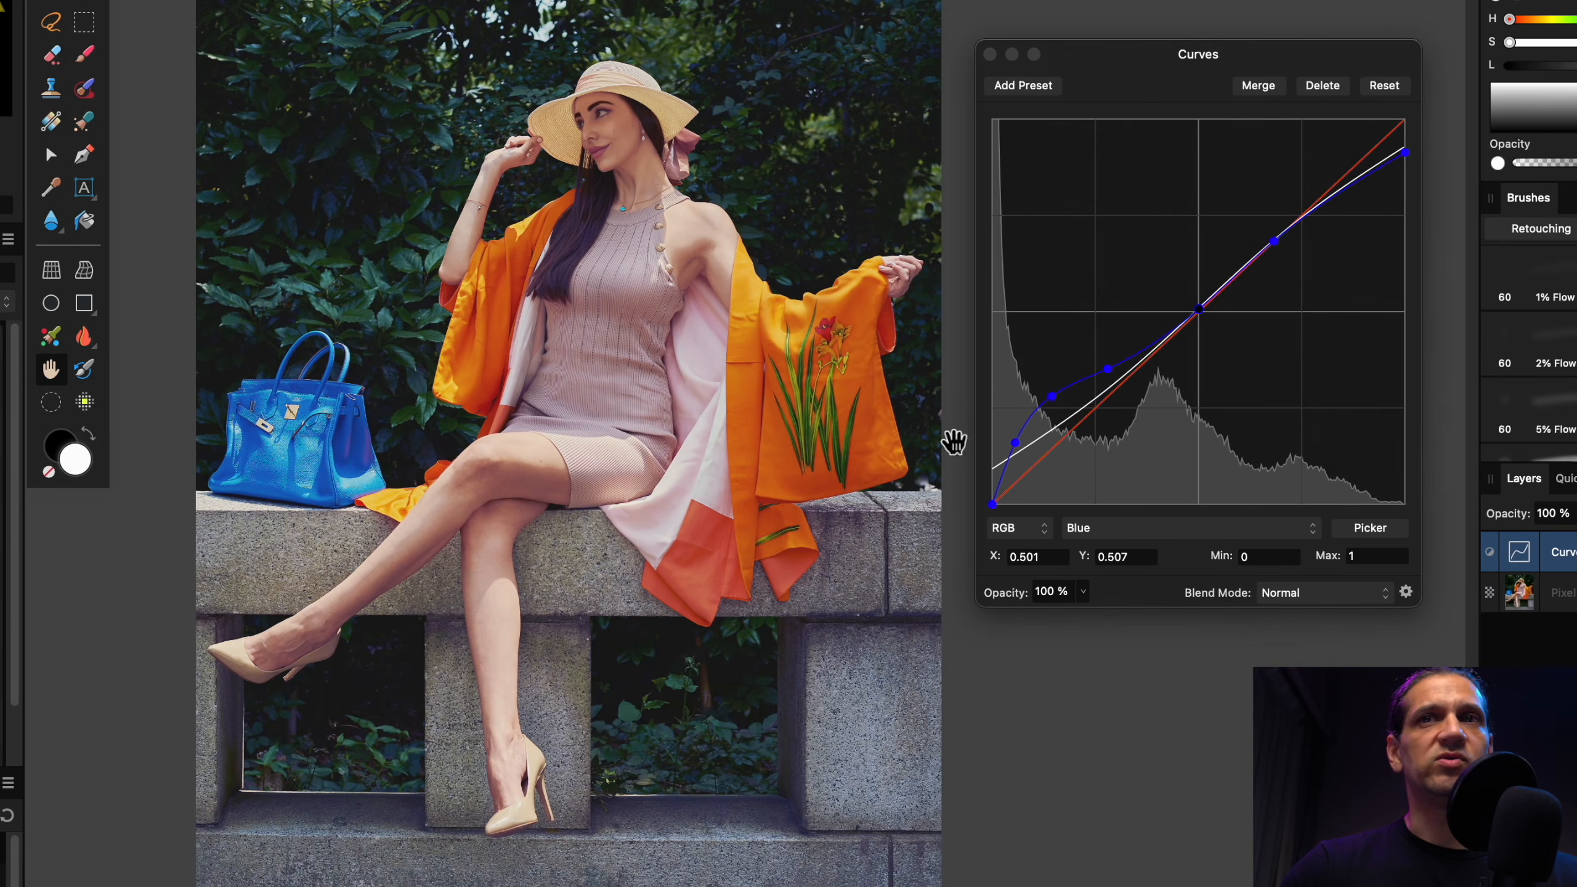
Step: Return the master curve's black point to zero and lift its shadows with a point at about X 0.142, Y 0.189
left_click(1105, 529)
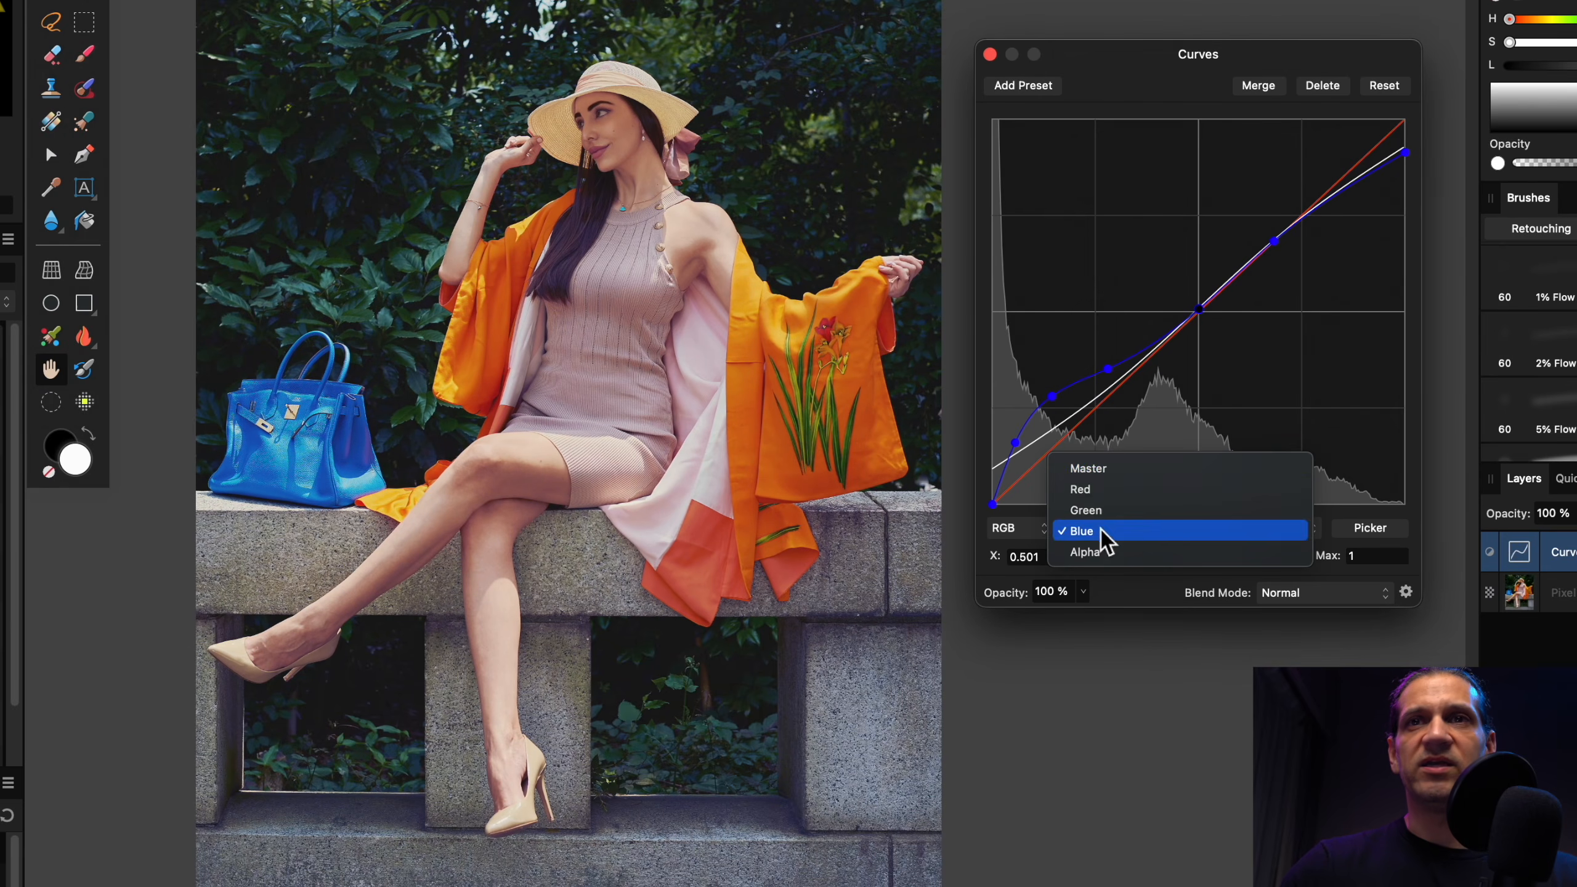
left_click(1102, 467)
left_click(1051, 434)
left_click_drag(993, 470, 994, 505)
left_click(1047, 428)
left_click_drag(1049, 432, 1053, 436)
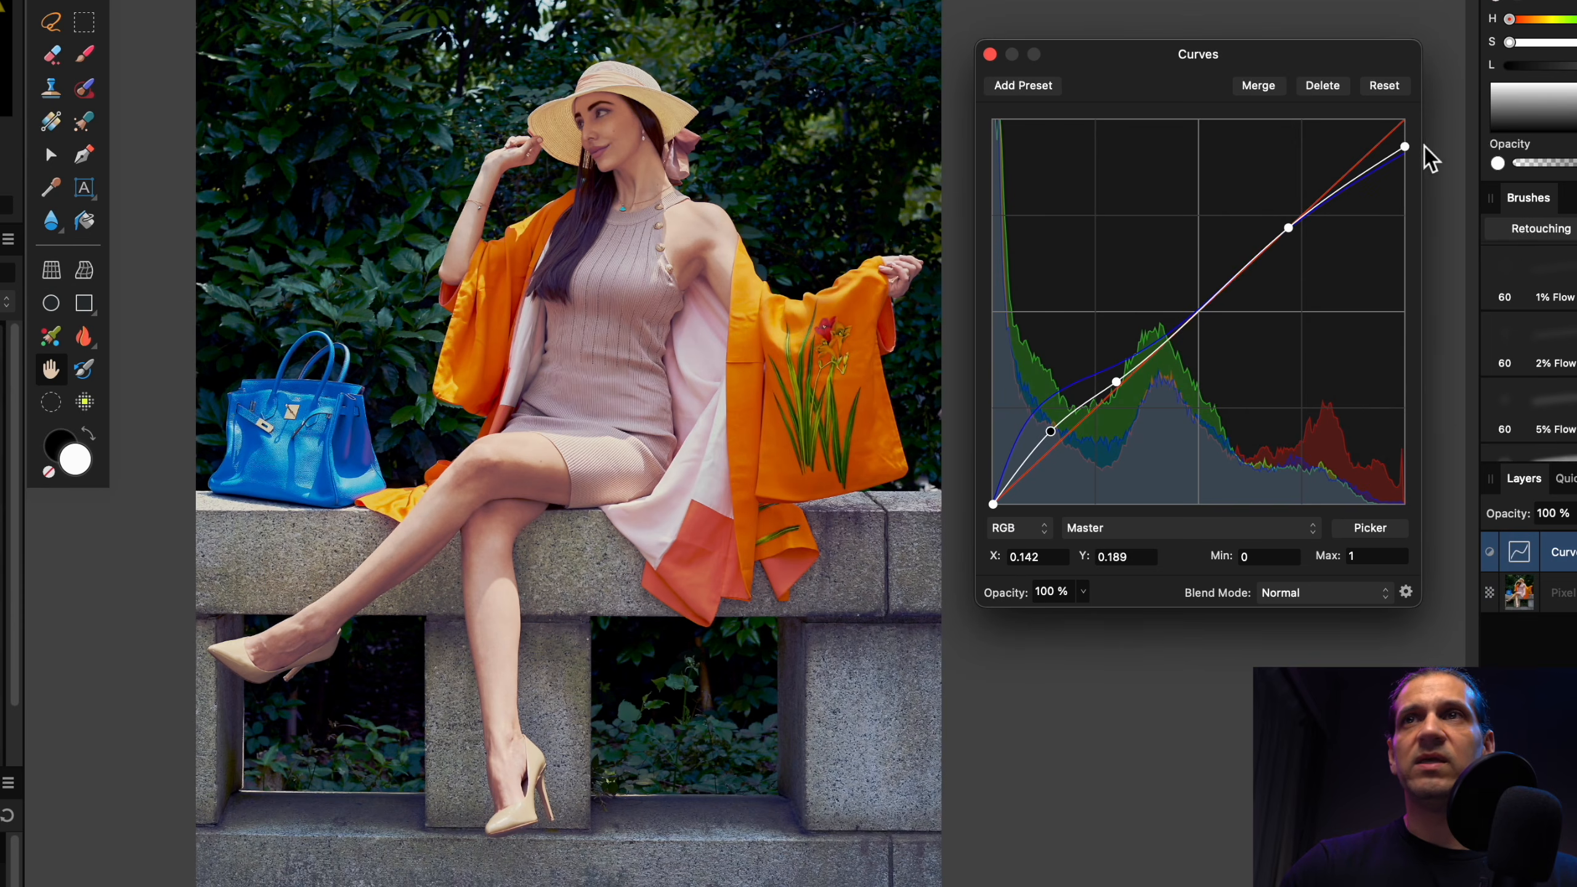
Step: Raise the master curve's white point slightly and fine-tune its highlight and lower midtone points
left_click_drag(1406, 148, 1405, 130)
left_click_drag(1289, 228, 1290, 228)
left_click(1118, 384)
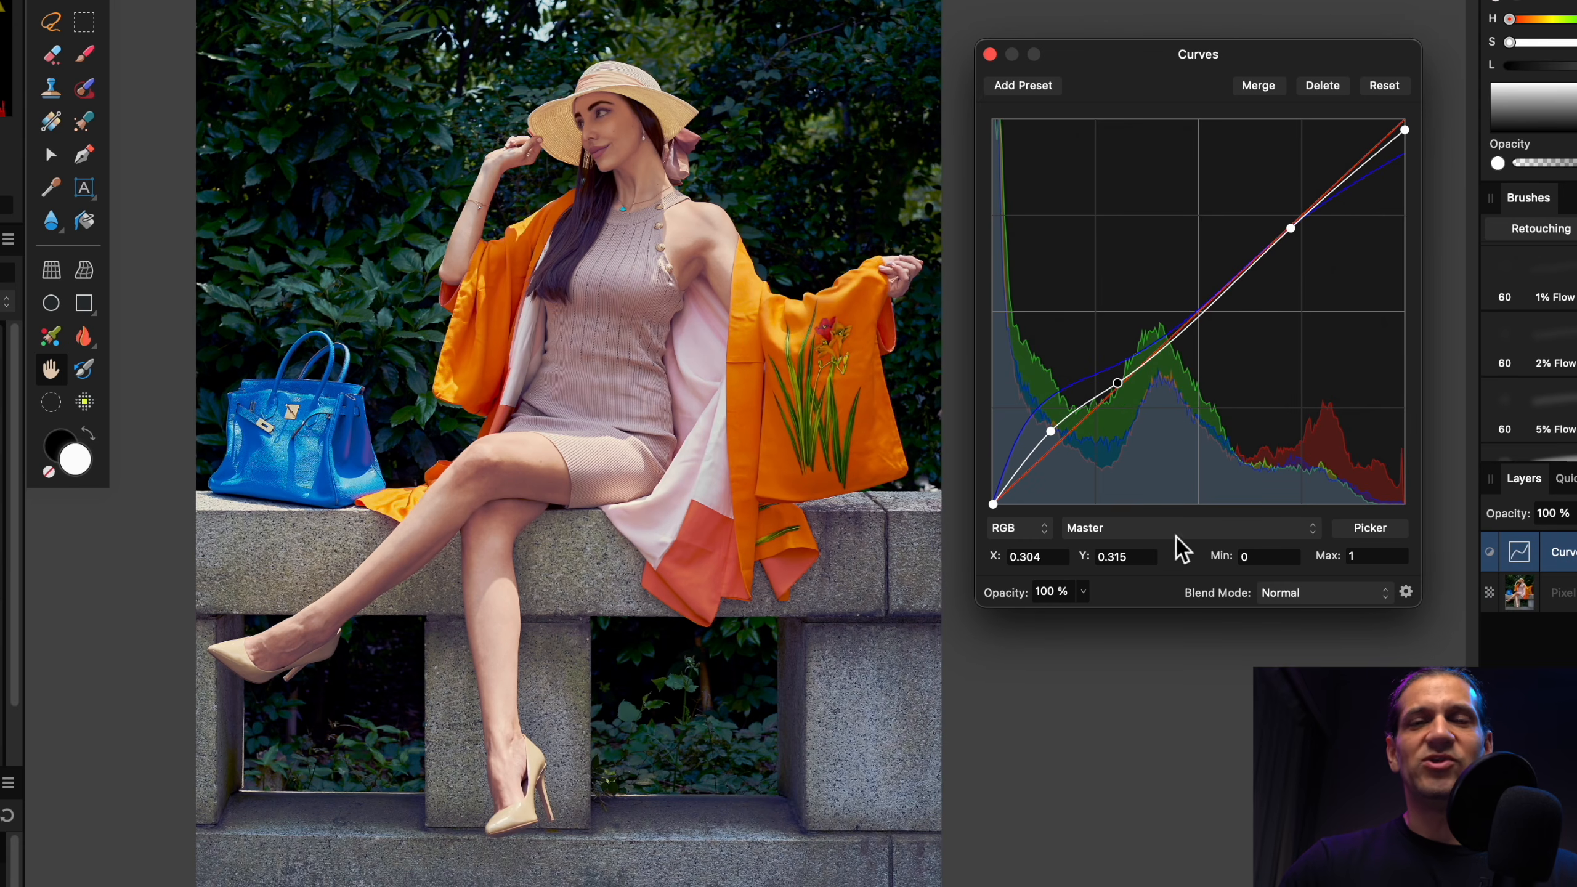
Step: Move the Curves settings further down beside the photo and reset all the curves
left_click_drag(1136, 71, 1148, 198)
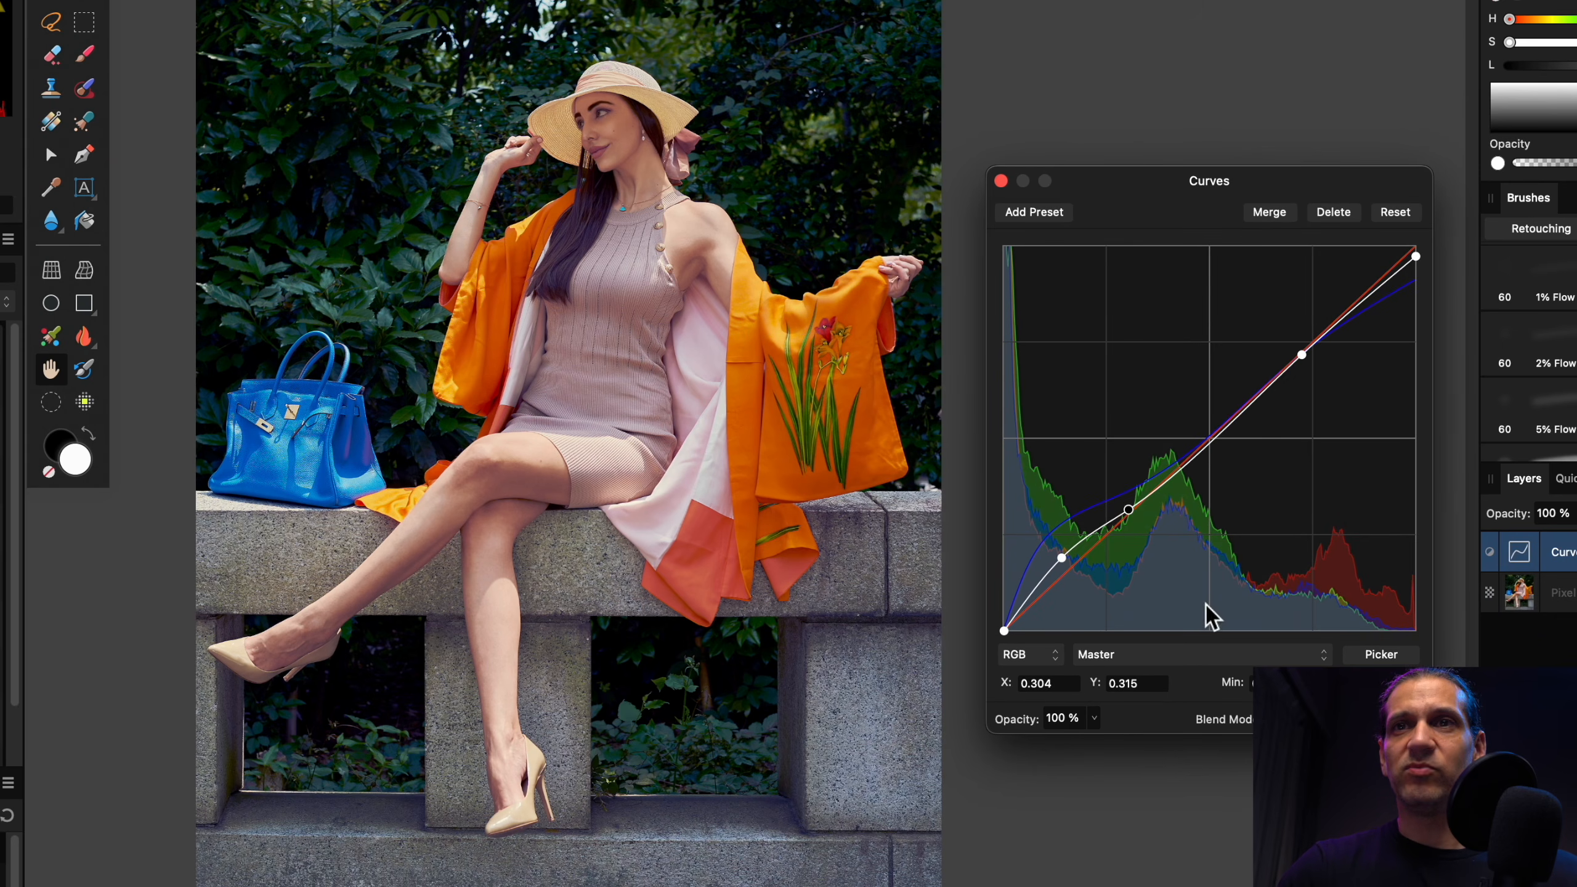
left_click(1191, 661)
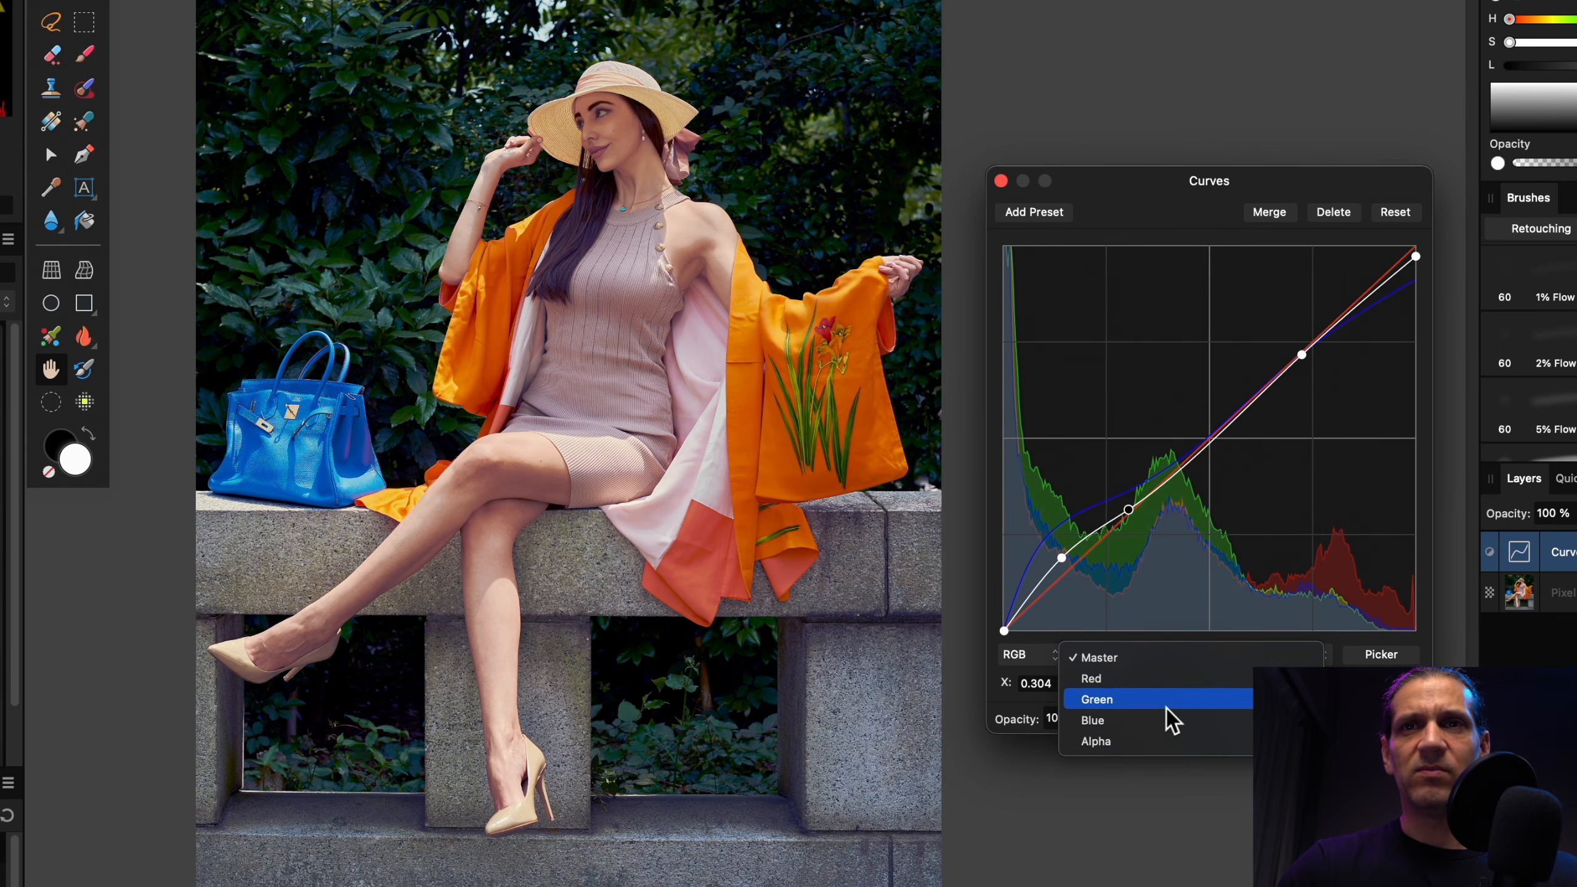
left_click(1227, 303)
left_click(1395, 212)
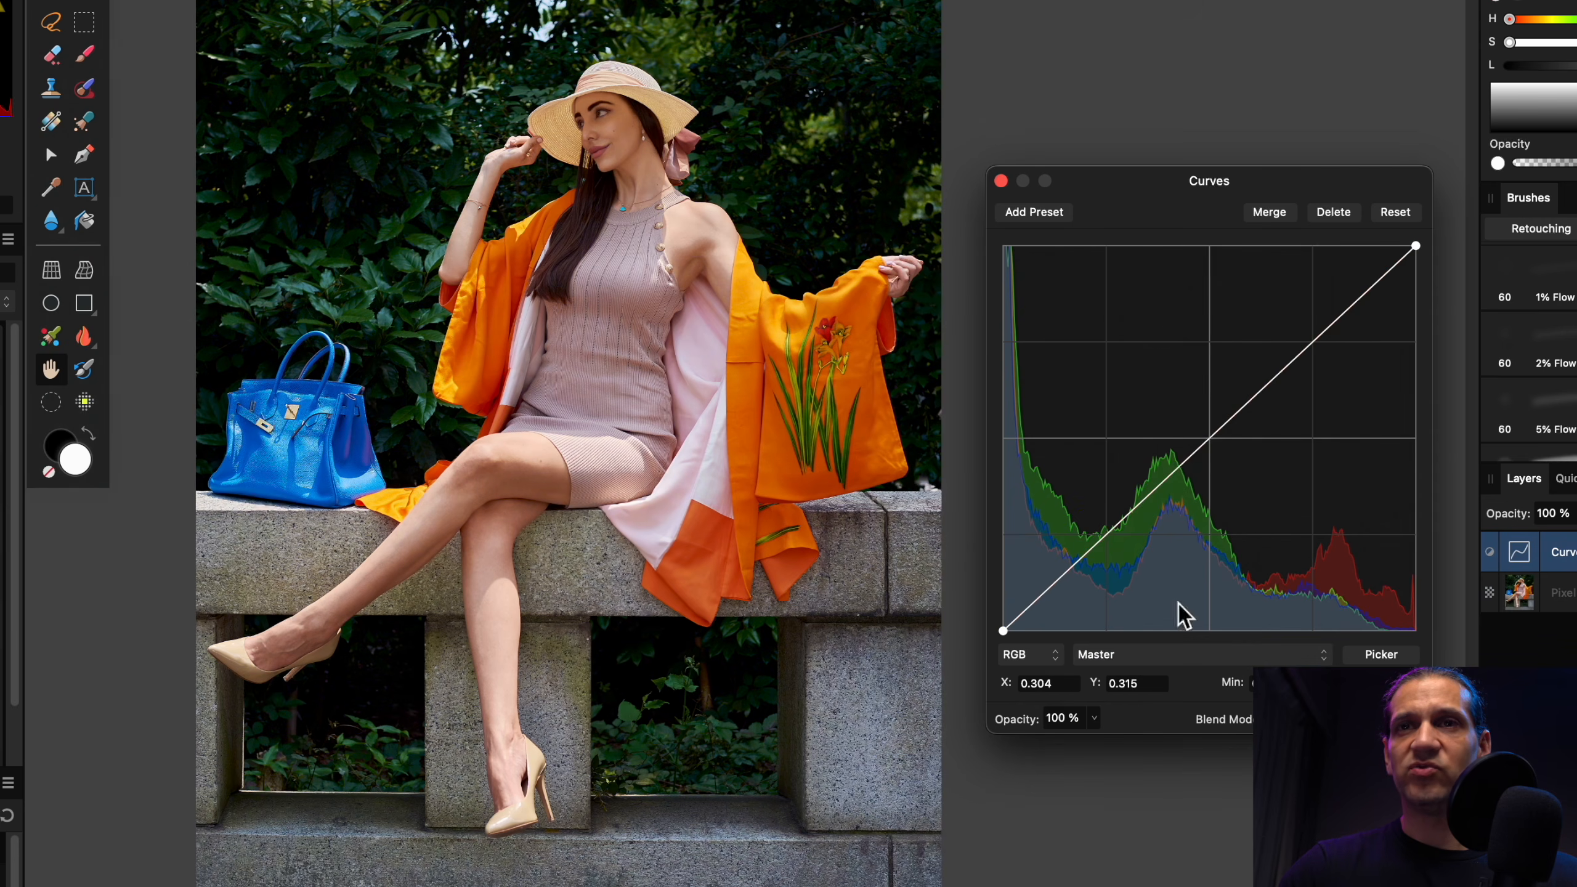
Step: Fade the master curve by slightly raising its black point and slightly lowering its white point
left_click_drag(1004, 631, 1004, 613)
left_click_drag(1421, 257, 1419, 272)
left_click_drag(1006, 615, 1004, 610)
Step: Raise the blue curve's black point and lower its white point to about 0.91
left_click(1126, 659)
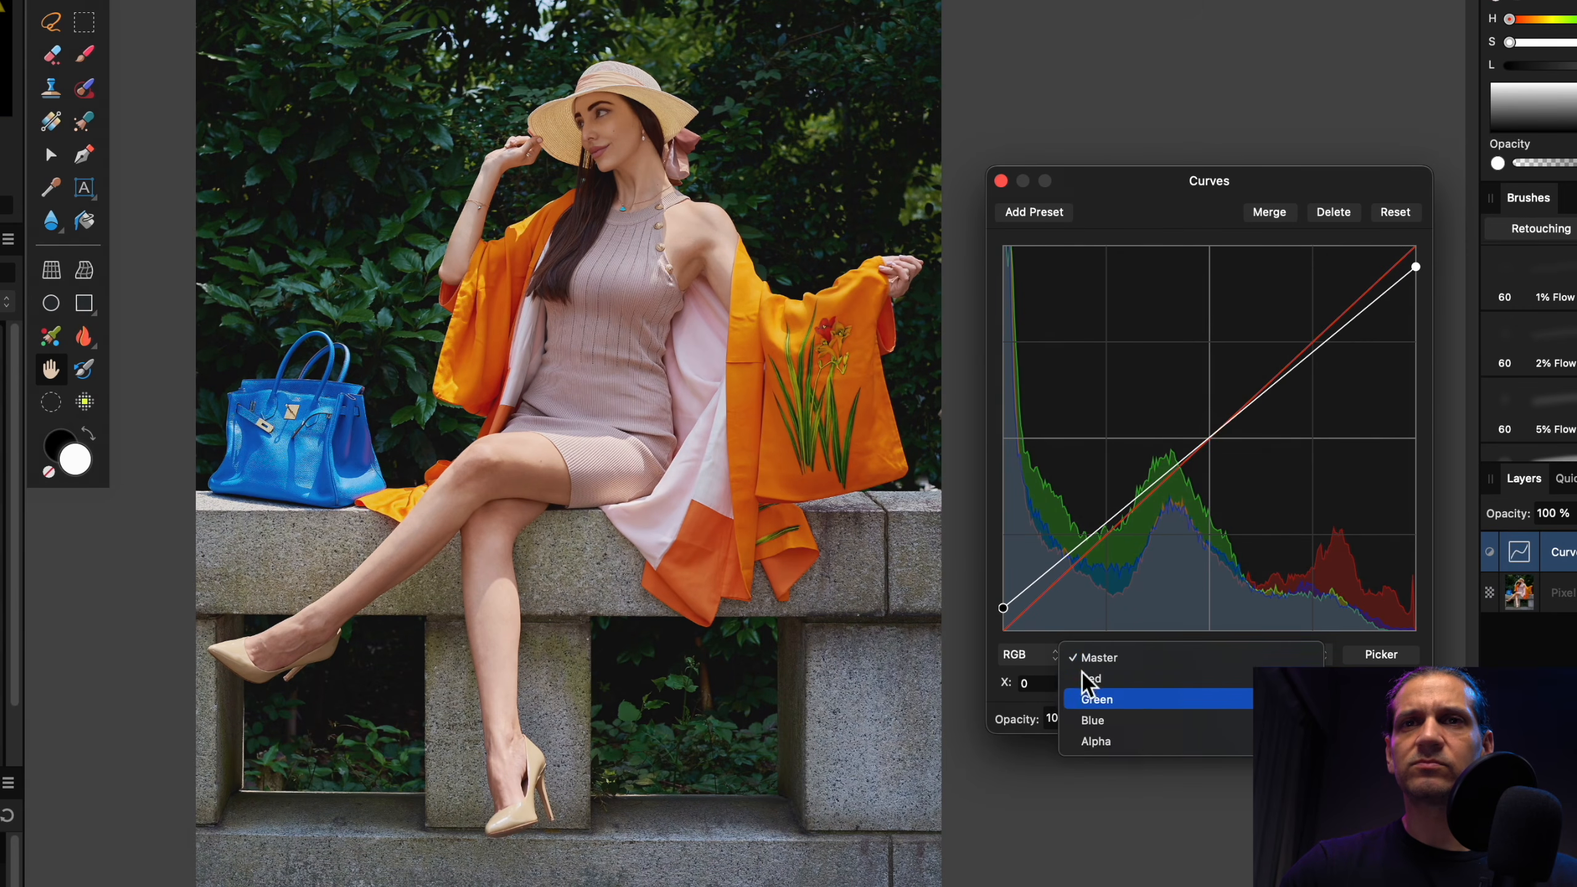
left_click(1118, 721)
left_click_drag(1005, 631, 1002, 594)
left_click_drag(1420, 245, 1429, 284)
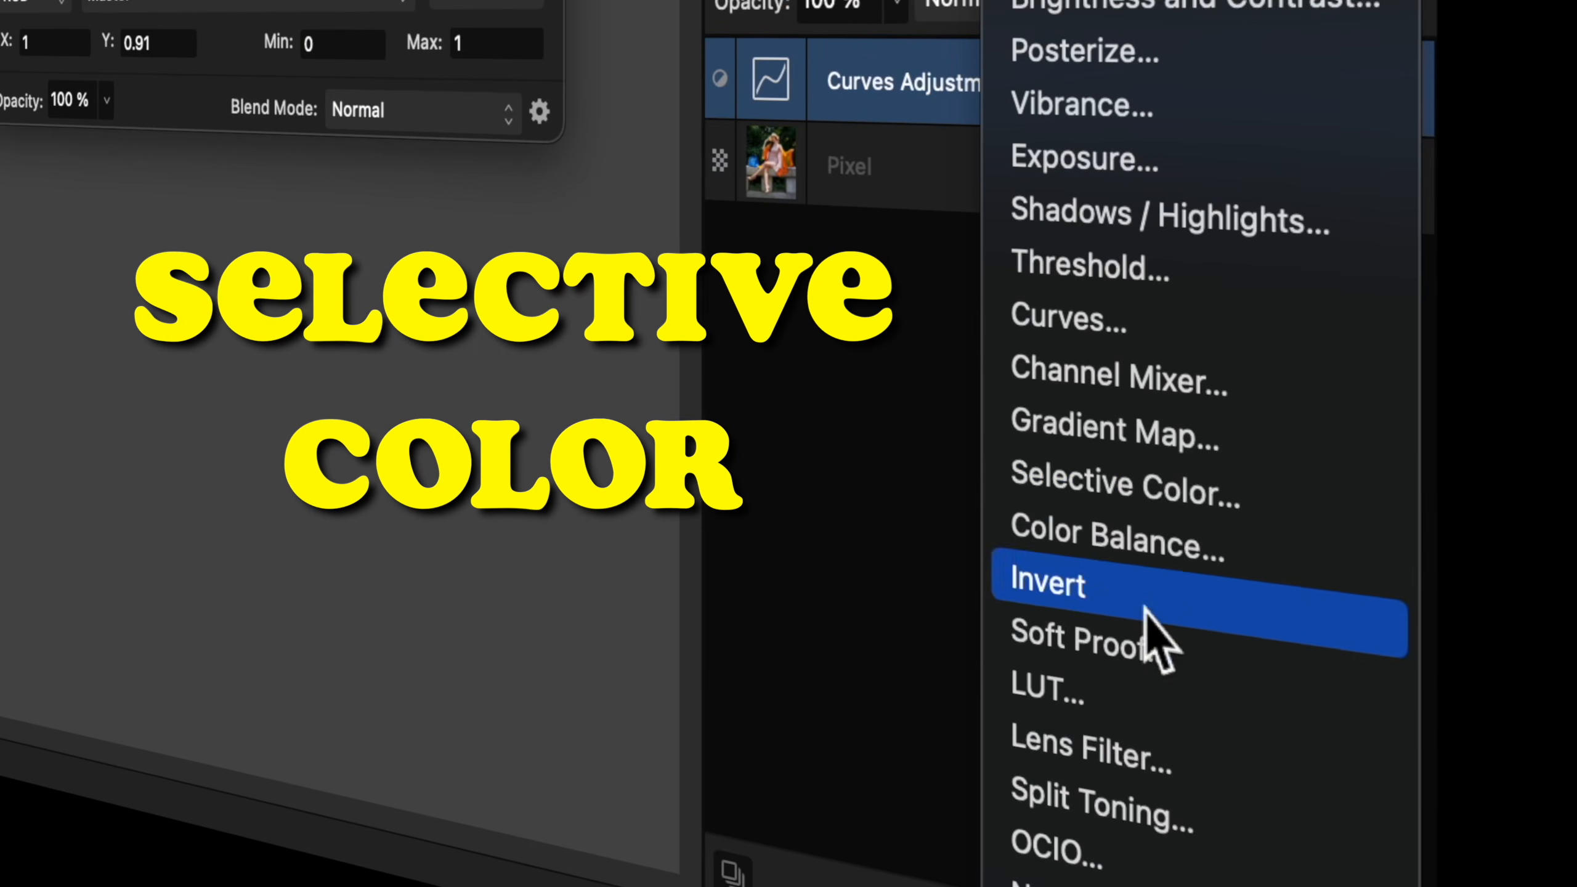
Step: Add a Selective Color adjustment above the Curves adjustment
left_click(1137, 503)
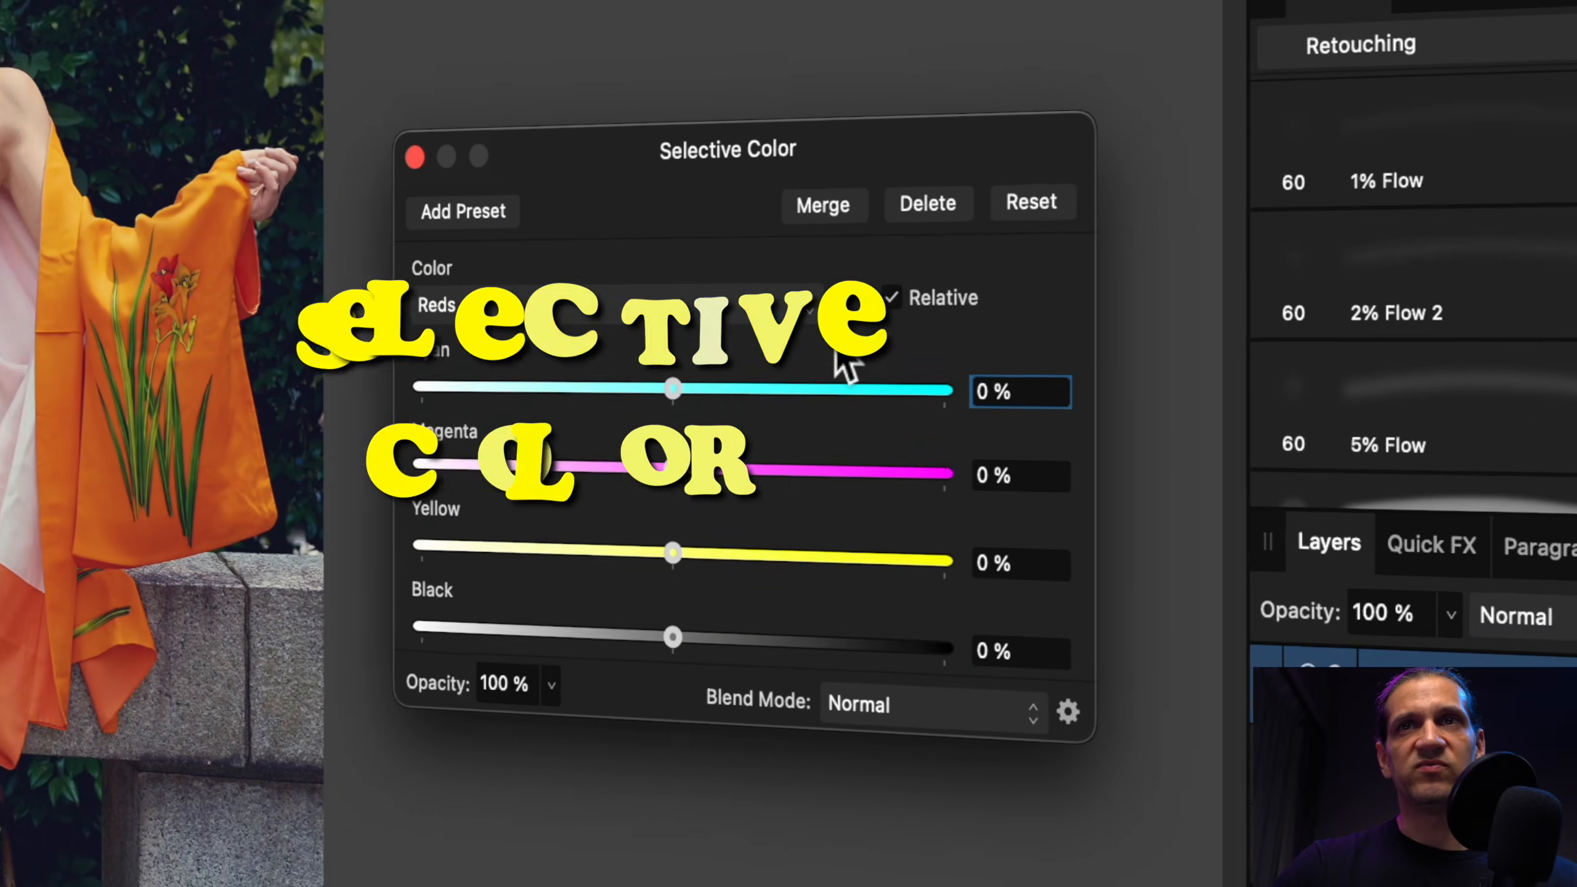
Step: In the Selective Color adjustment, target the greens and raise their magenta to 100%
left_click(1110, 417)
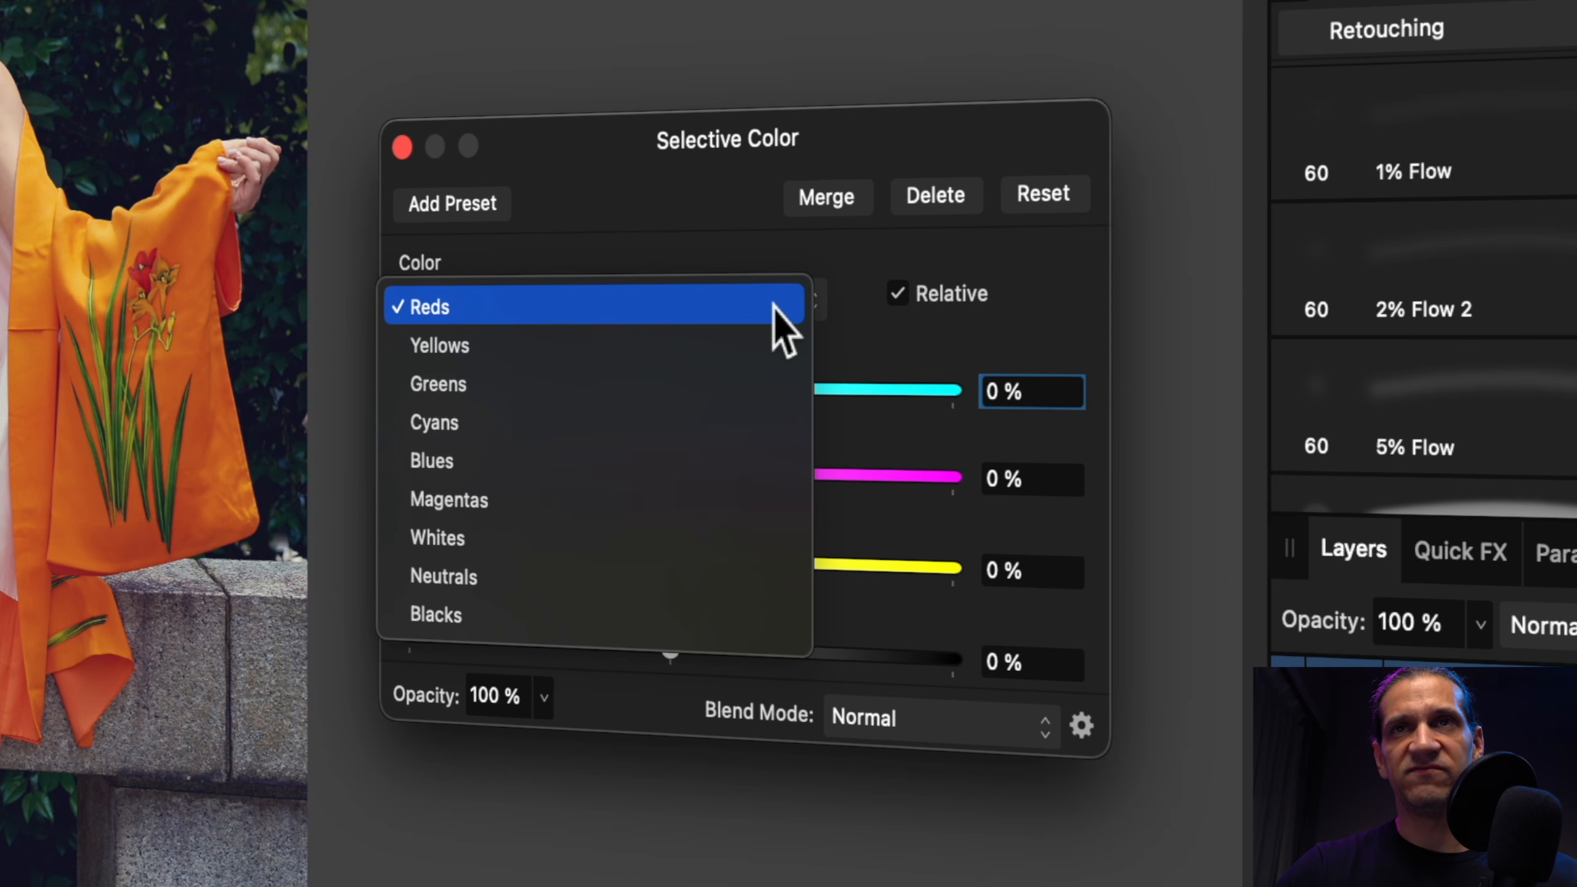
left_click(773, 305)
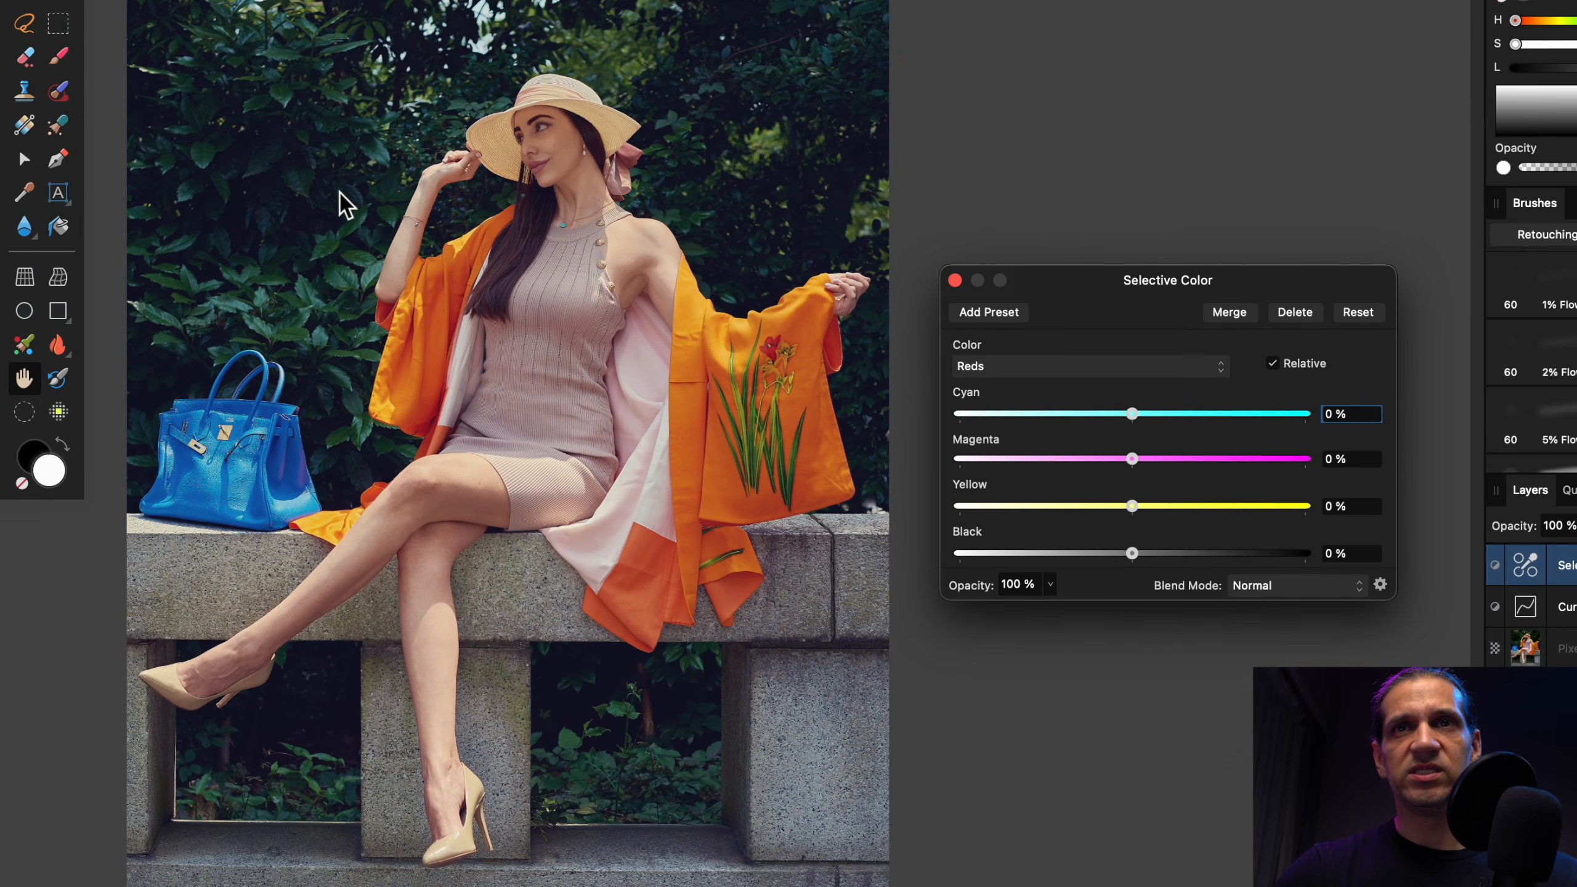
left_click(1183, 372)
left_click(1166, 434)
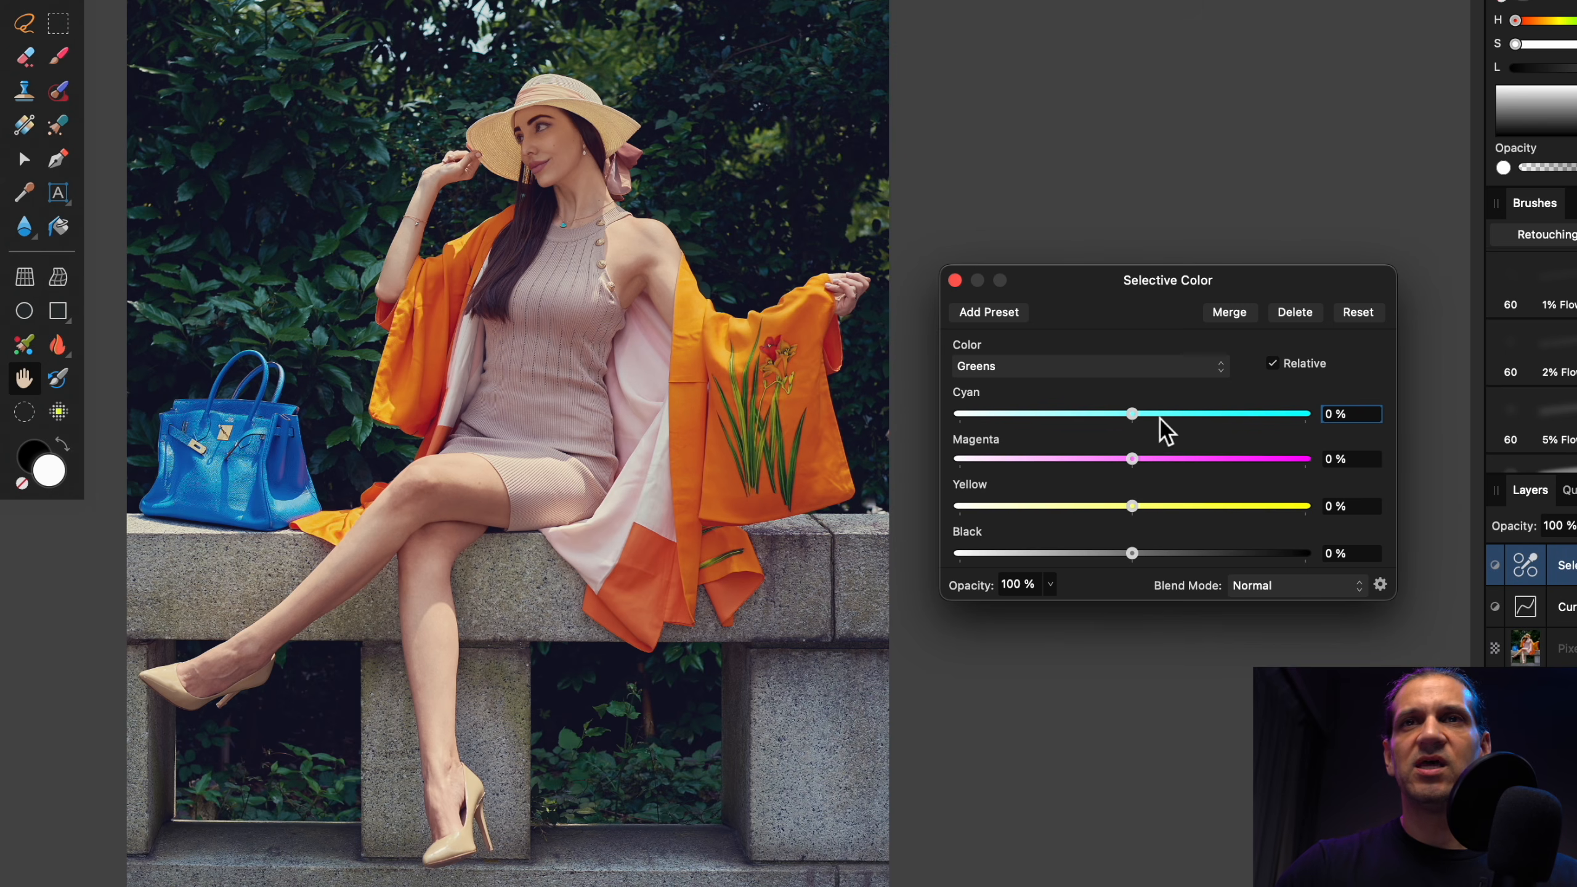
left_click(1133, 458)
left_click(1135, 458)
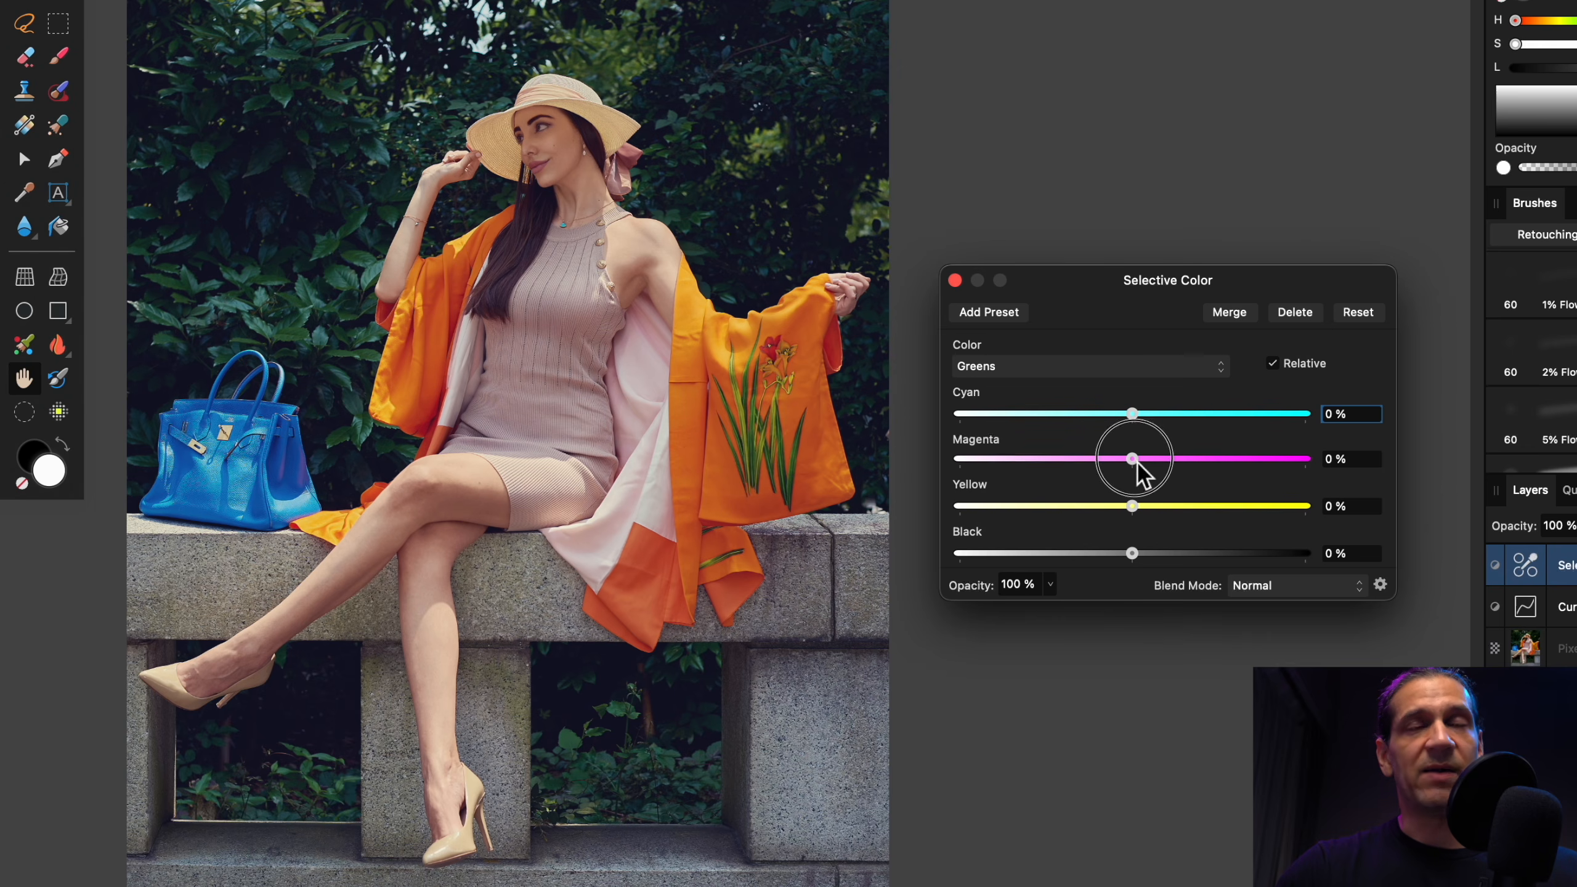
left_click(1133, 458)
left_click_drag(1135, 465, 1311, 477)
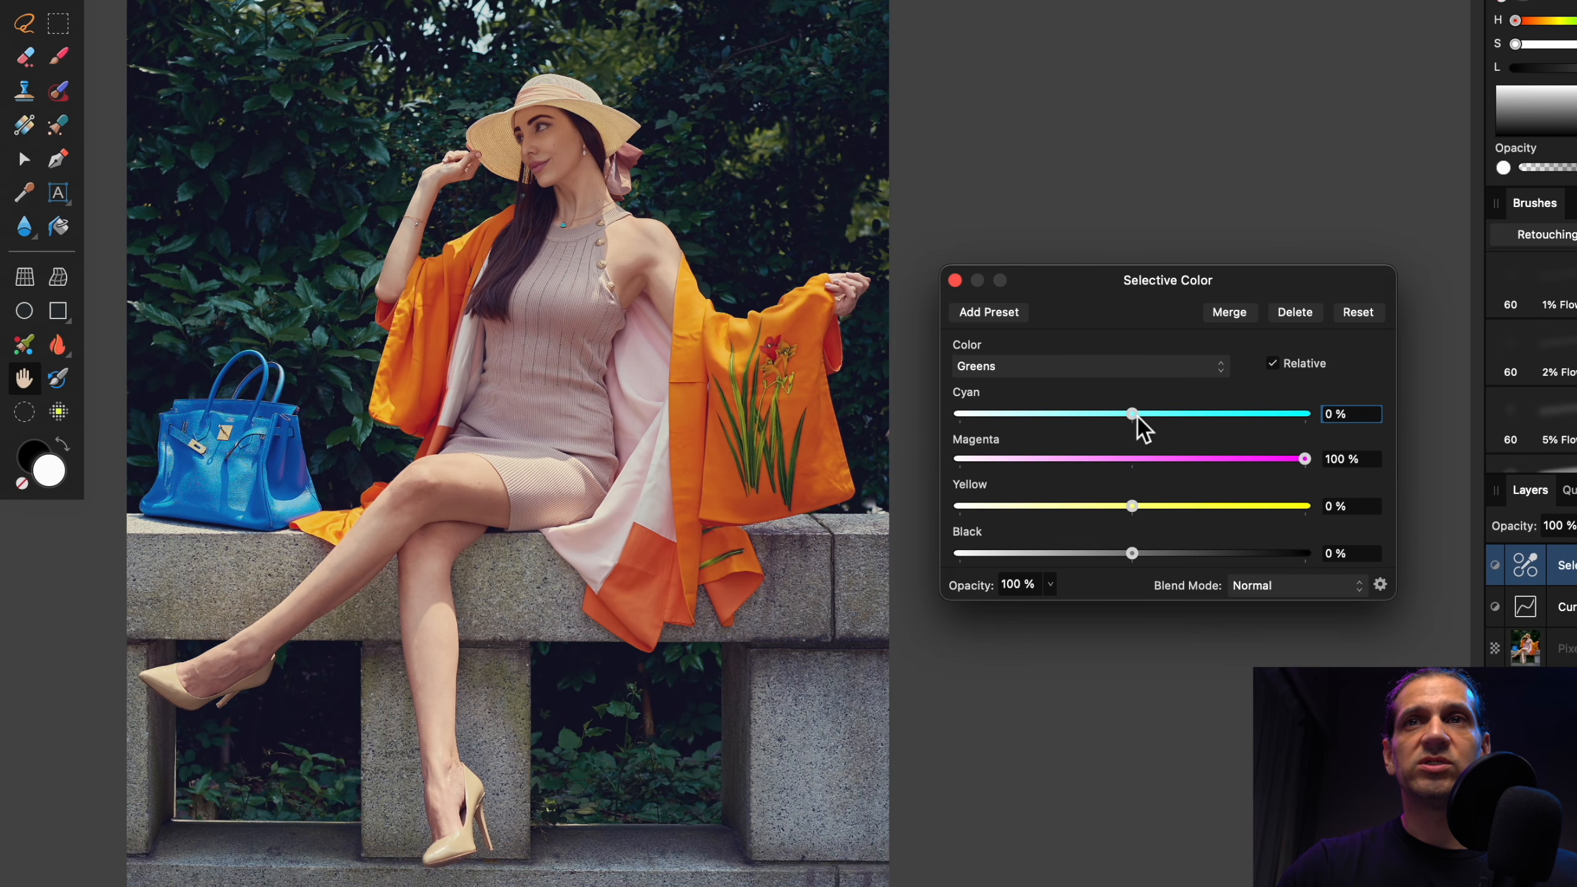
Step: Set the greens' cyan to -90% and their yellow to 91%, keeping black at 0%
left_click_drag(1132, 417, 978, 415)
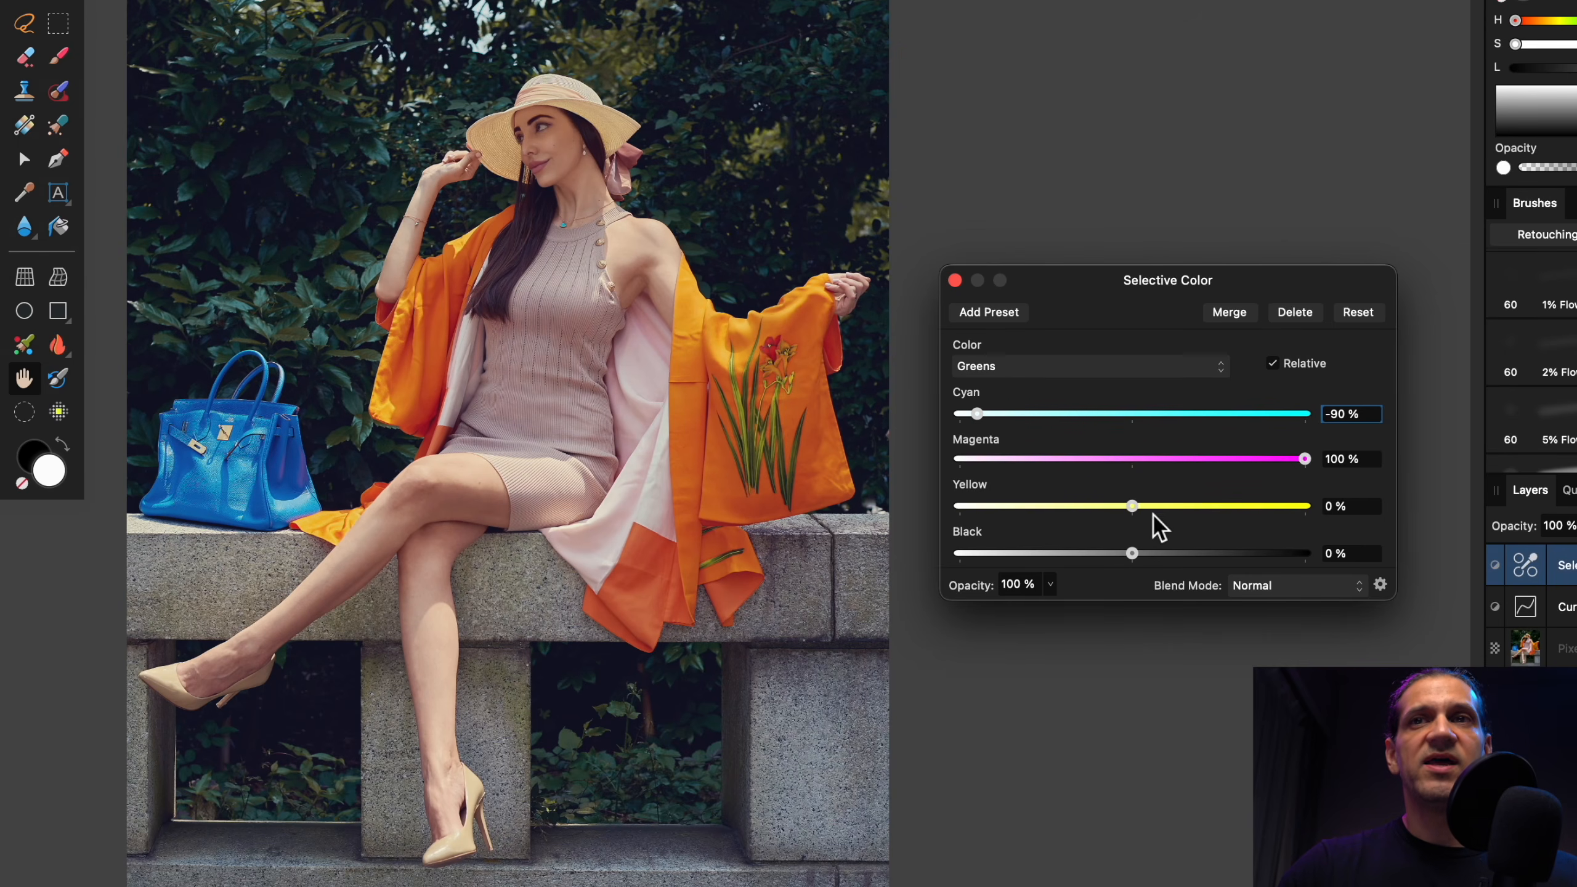
left_click_drag(1132, 506, 1289, 506)
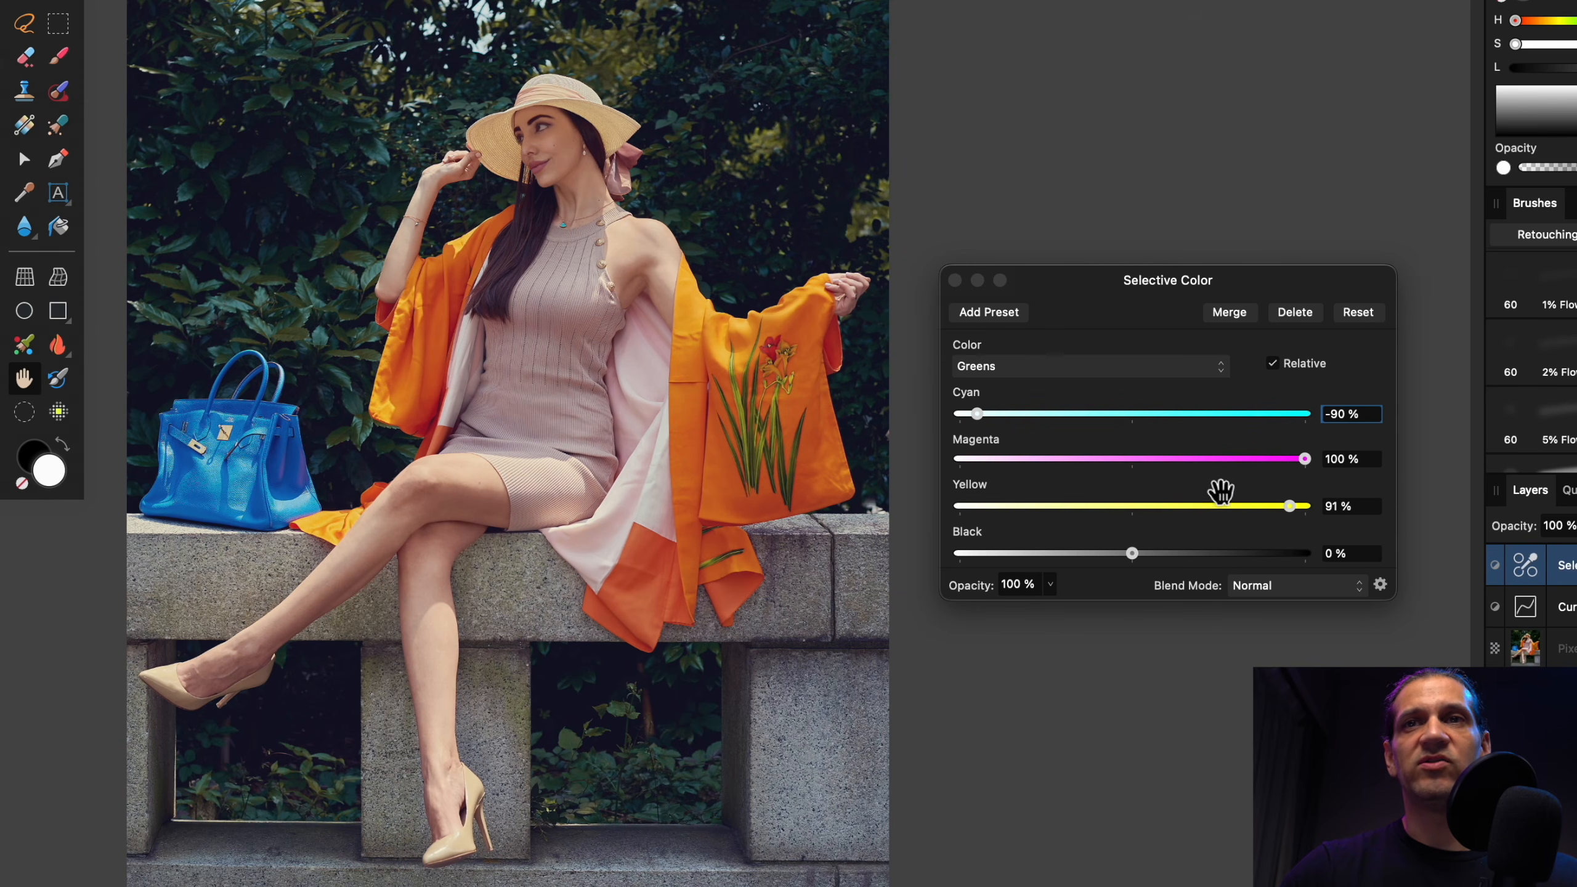
left_click(1135, 557)
mouse_move(1135, 559)
left_mouse_down()
mouse_move(1104, 559)
mouse_move(1236, 559)
mouse_move(959, 556)
mouse_move(1189, 557)
mouse_move(1132, 558)
left_mouse_up()
Step: Target the blacks in Selective Color and set their yellow to 9% and cyan to -4%
left_click(1129, 377)
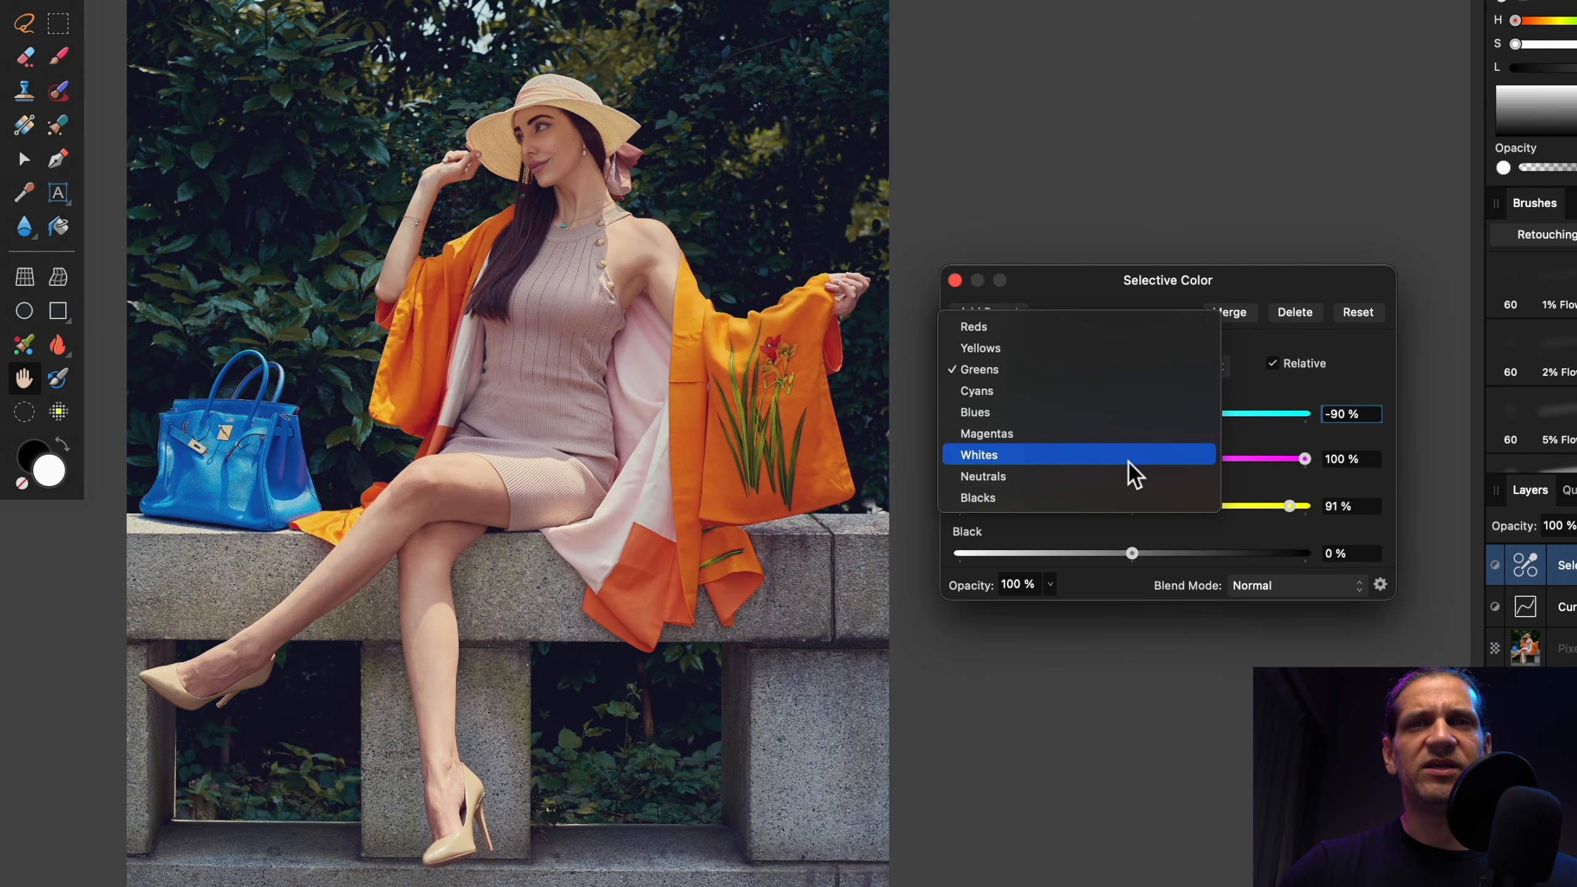
left_click(1122, 497)
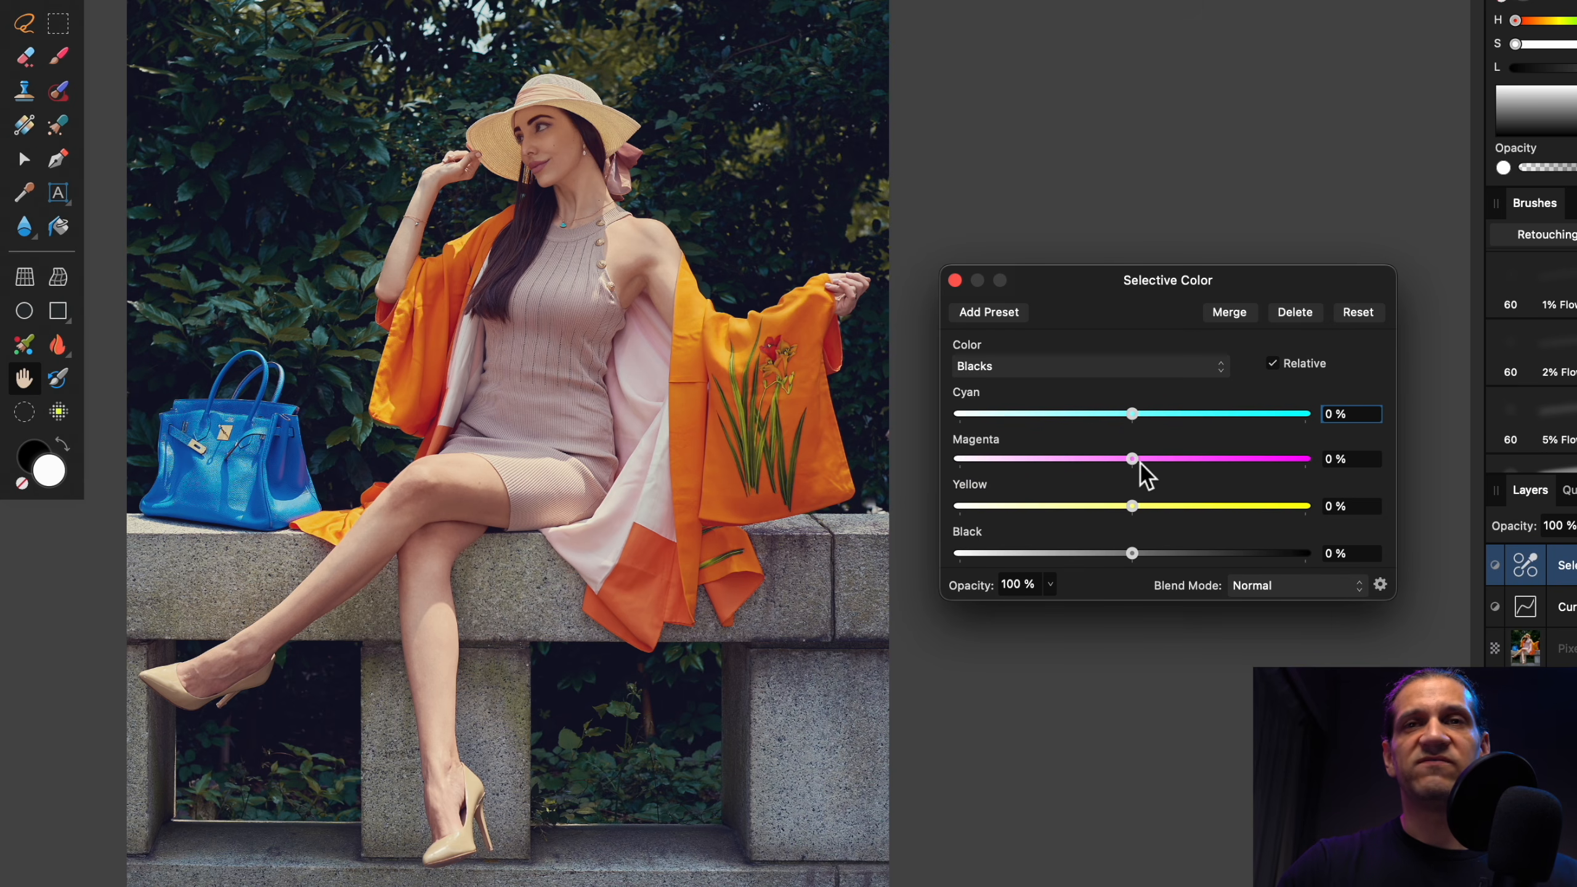
mouse_move(1136, 463)
left_mouse_down()
mouse_move(1173, 469)
mouse_move(1137, 466)
left_mouse_up()
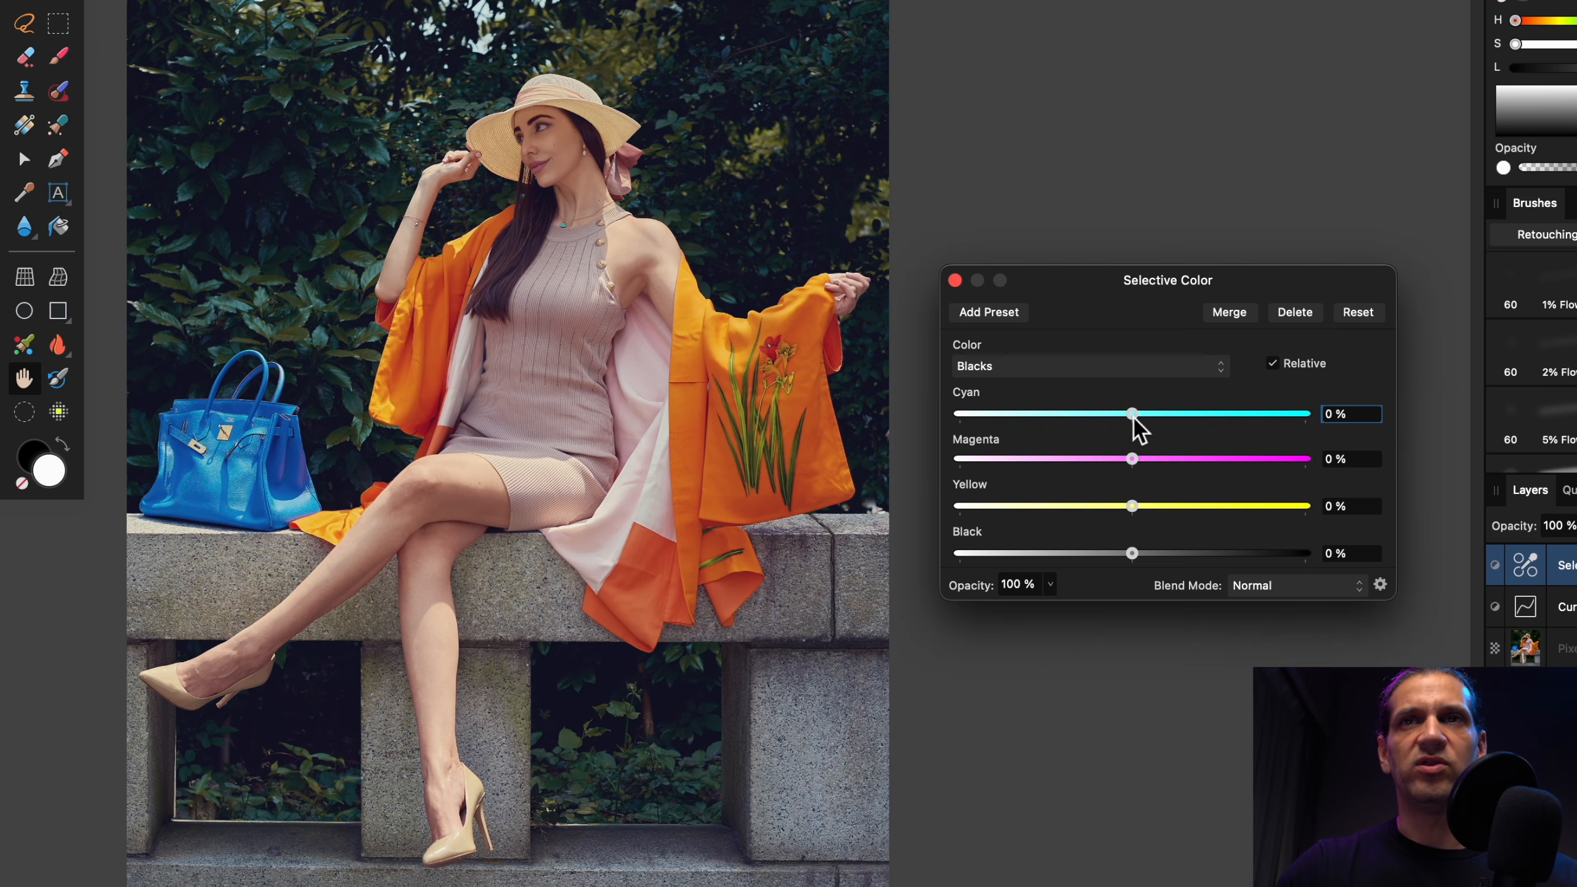
mouse_move(1141, 429)
left_mouse_down()
mouse_move(957, 418)
mouse_move(1135, 428)
left_mouse_up()
mouse_move(1133, 506)
left_mouse_down()
mouse_move(925, 509)
mouse_move(1132, 507)
left_mouse_up()
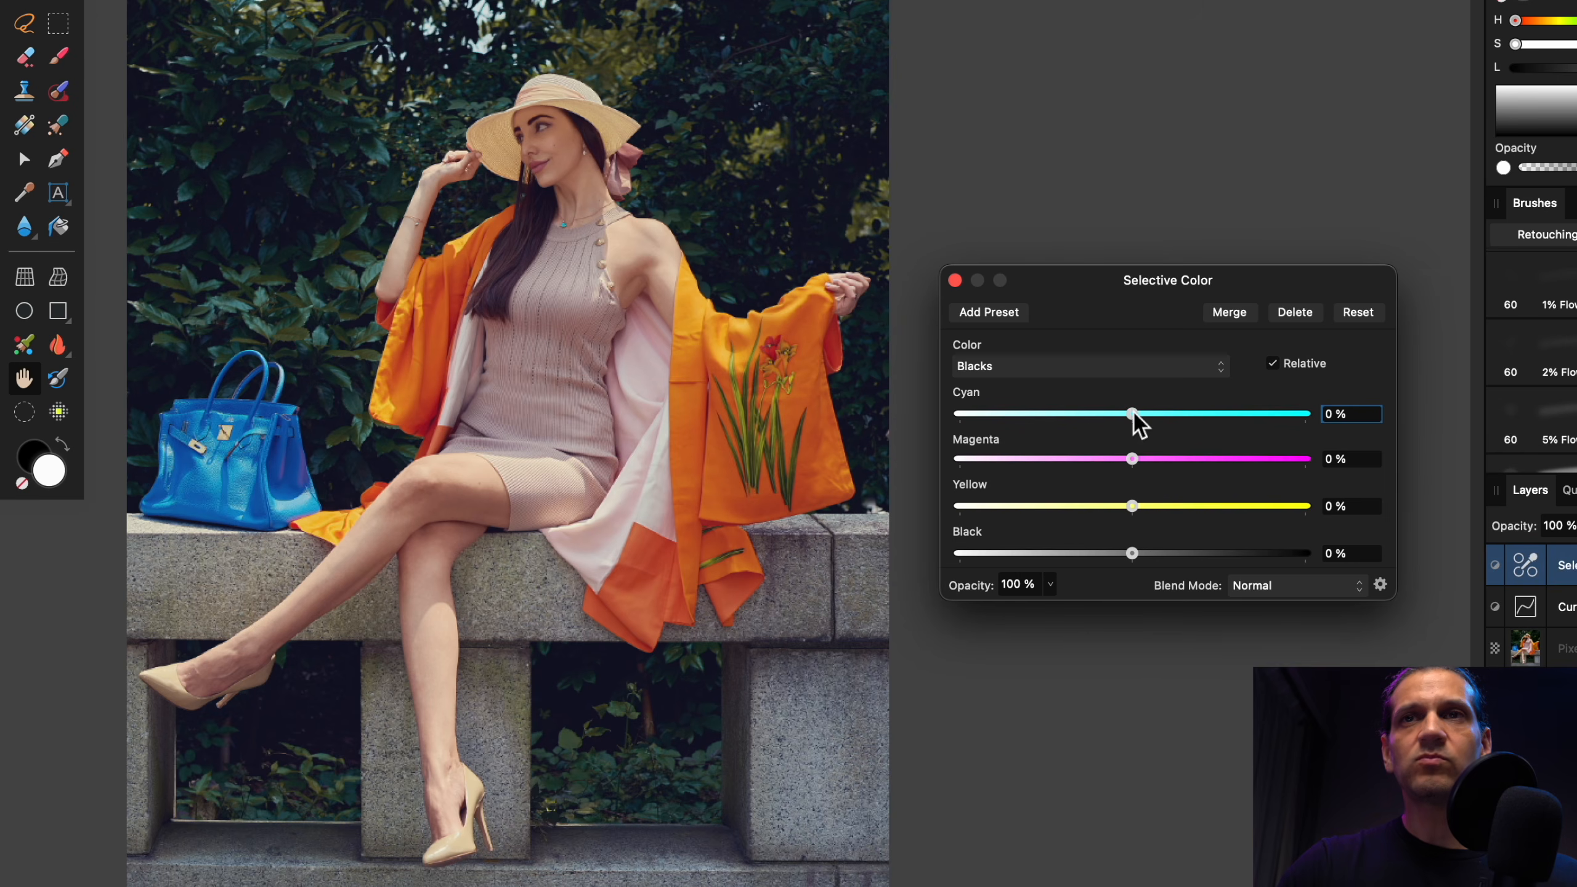
left_click(1142, 370)
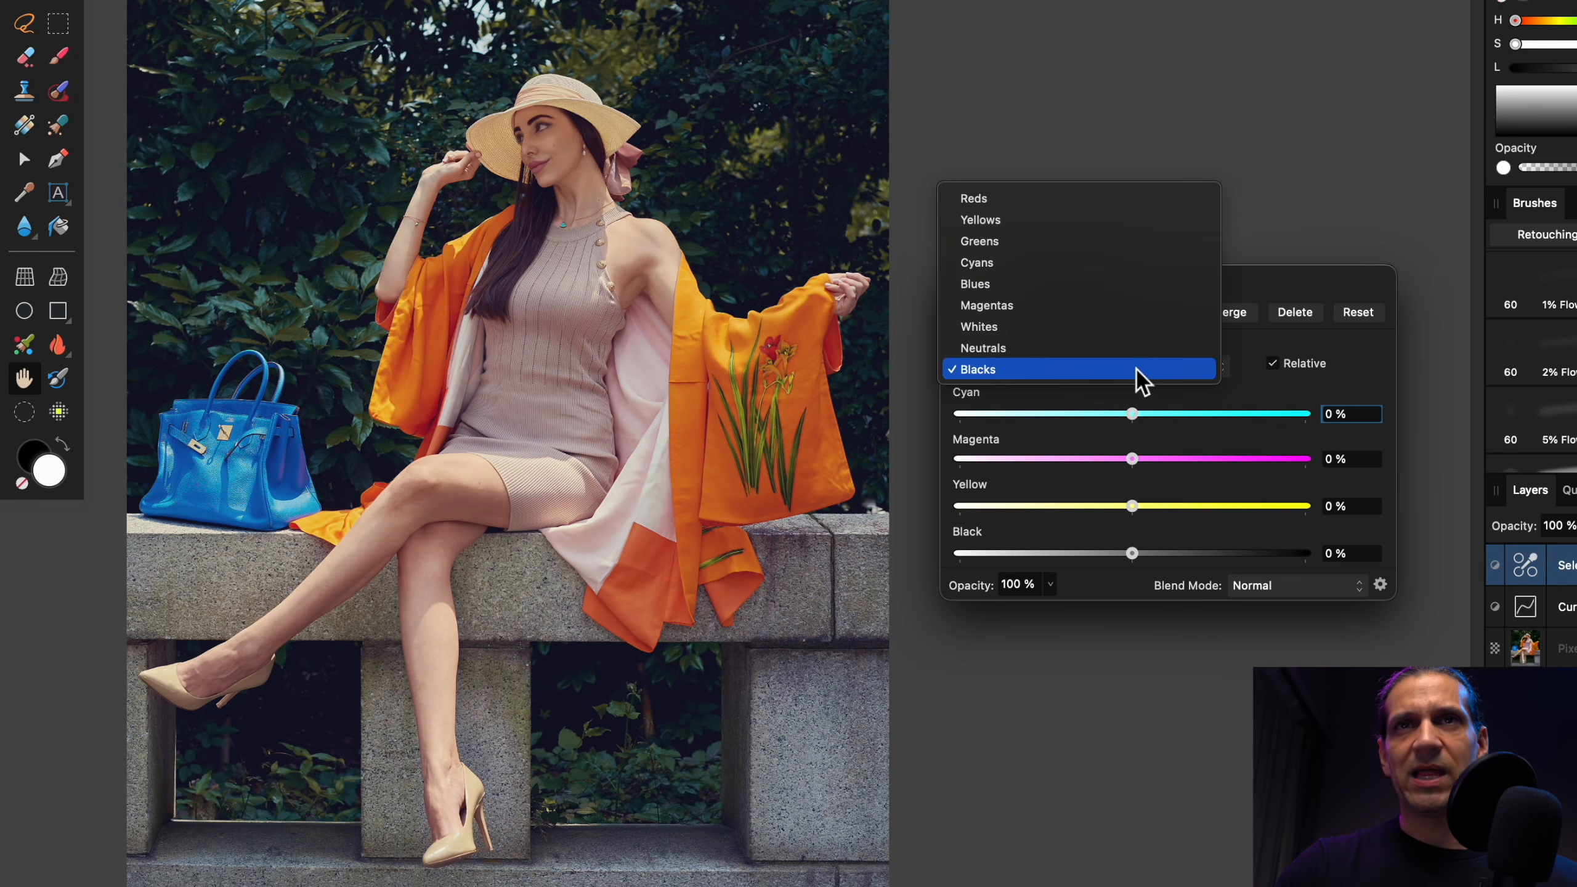
left_click(1136, 376)
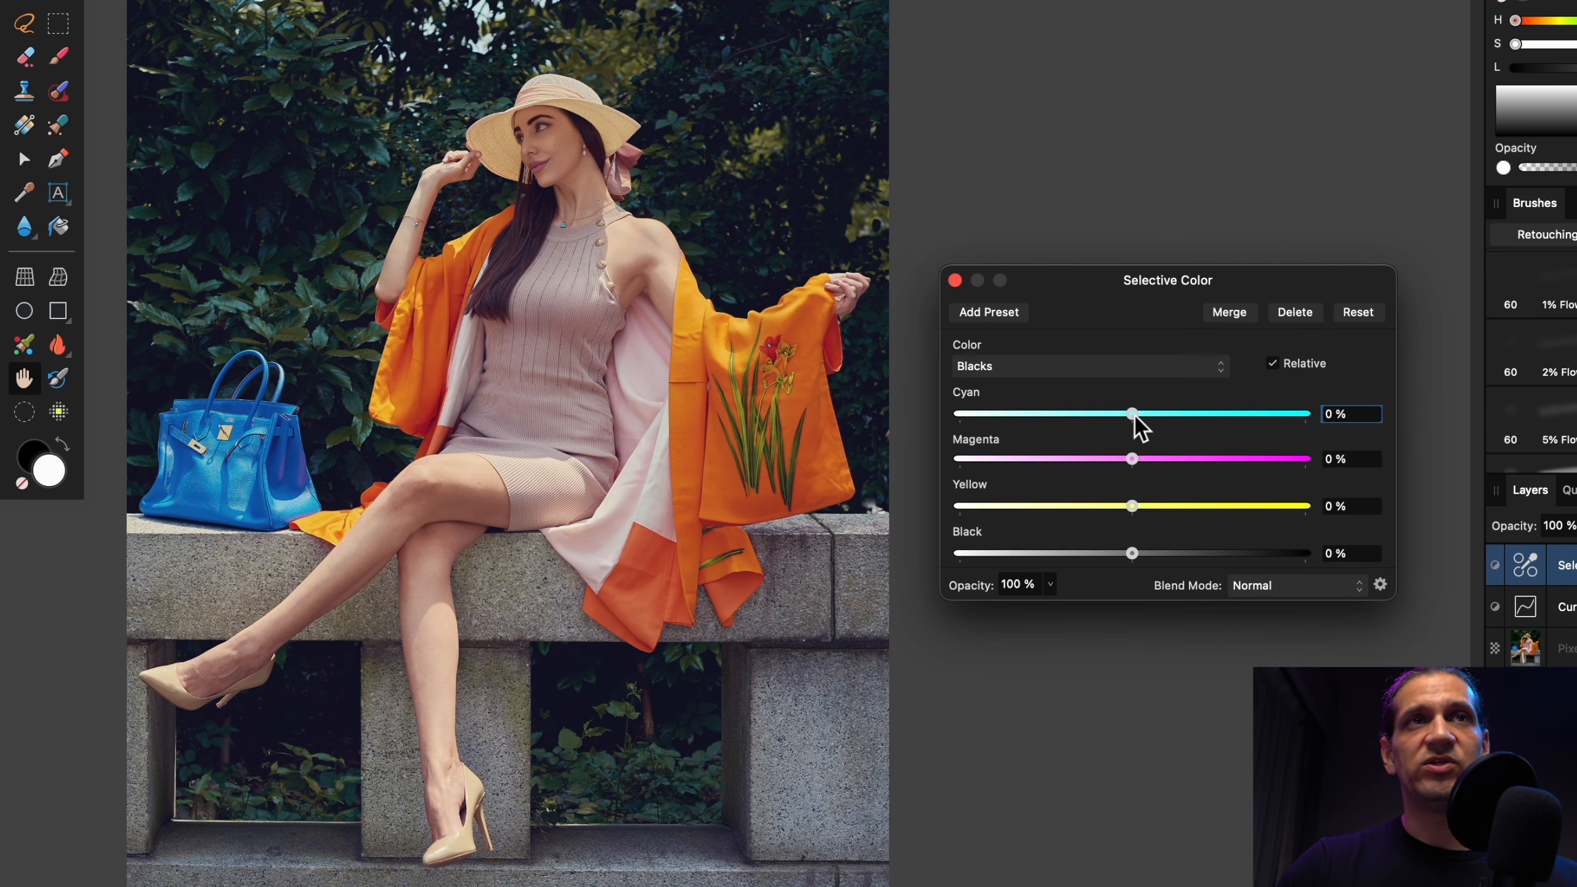
mouse_move(1135, 506)
left_mouse_down()
mouse_move(1164, 507)
mouse_move(1147, 507)
left_mouse_up()
left_click(1132, 459)
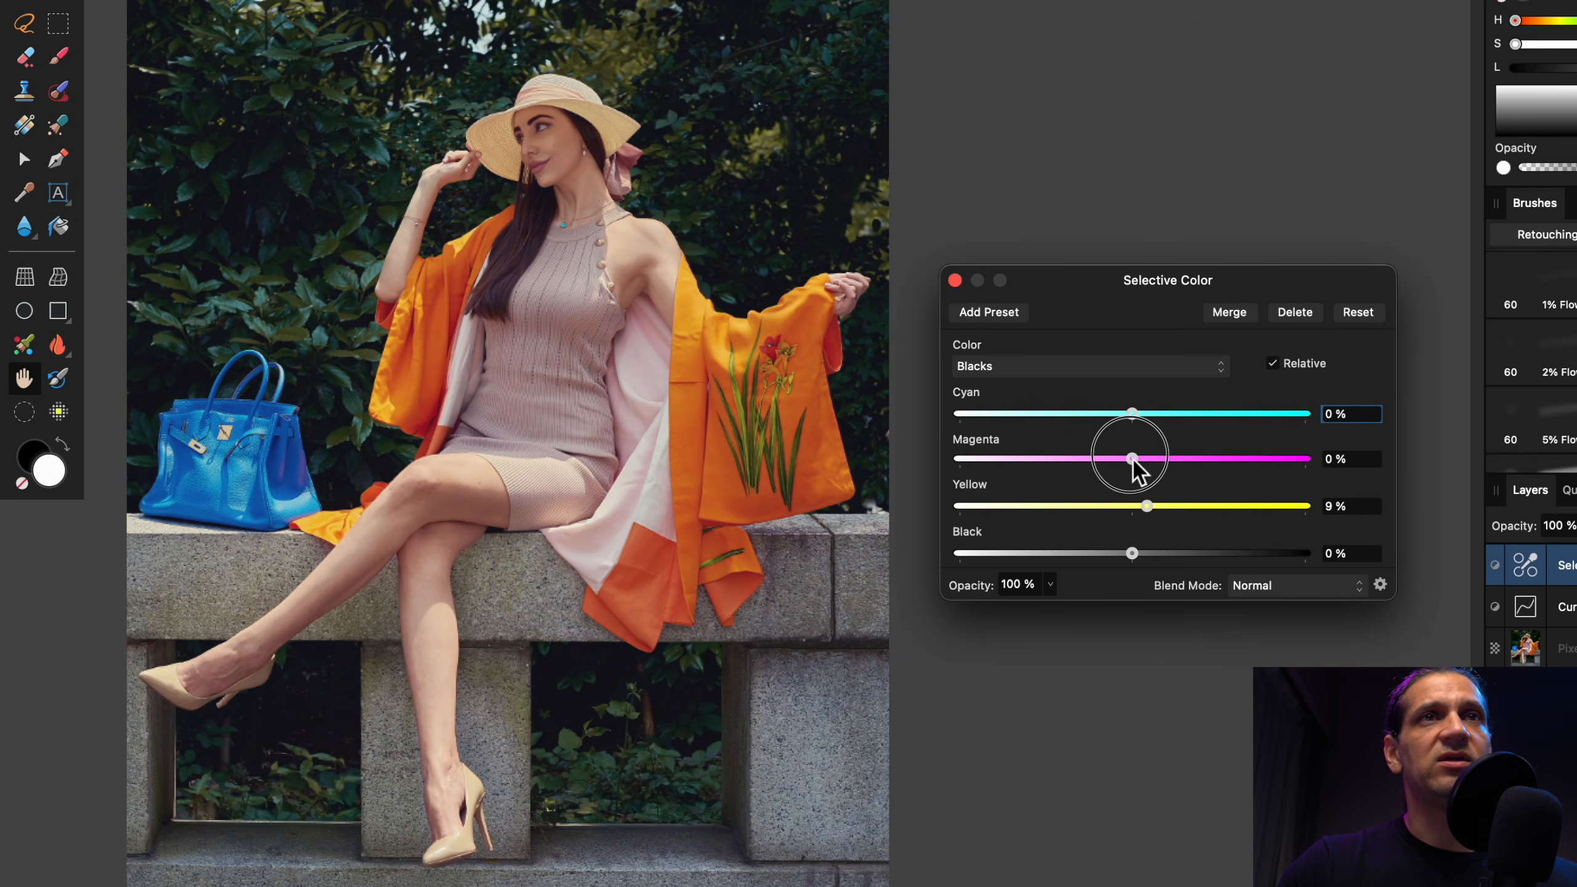
left_click_drag(1134, 415, 1125, 415)
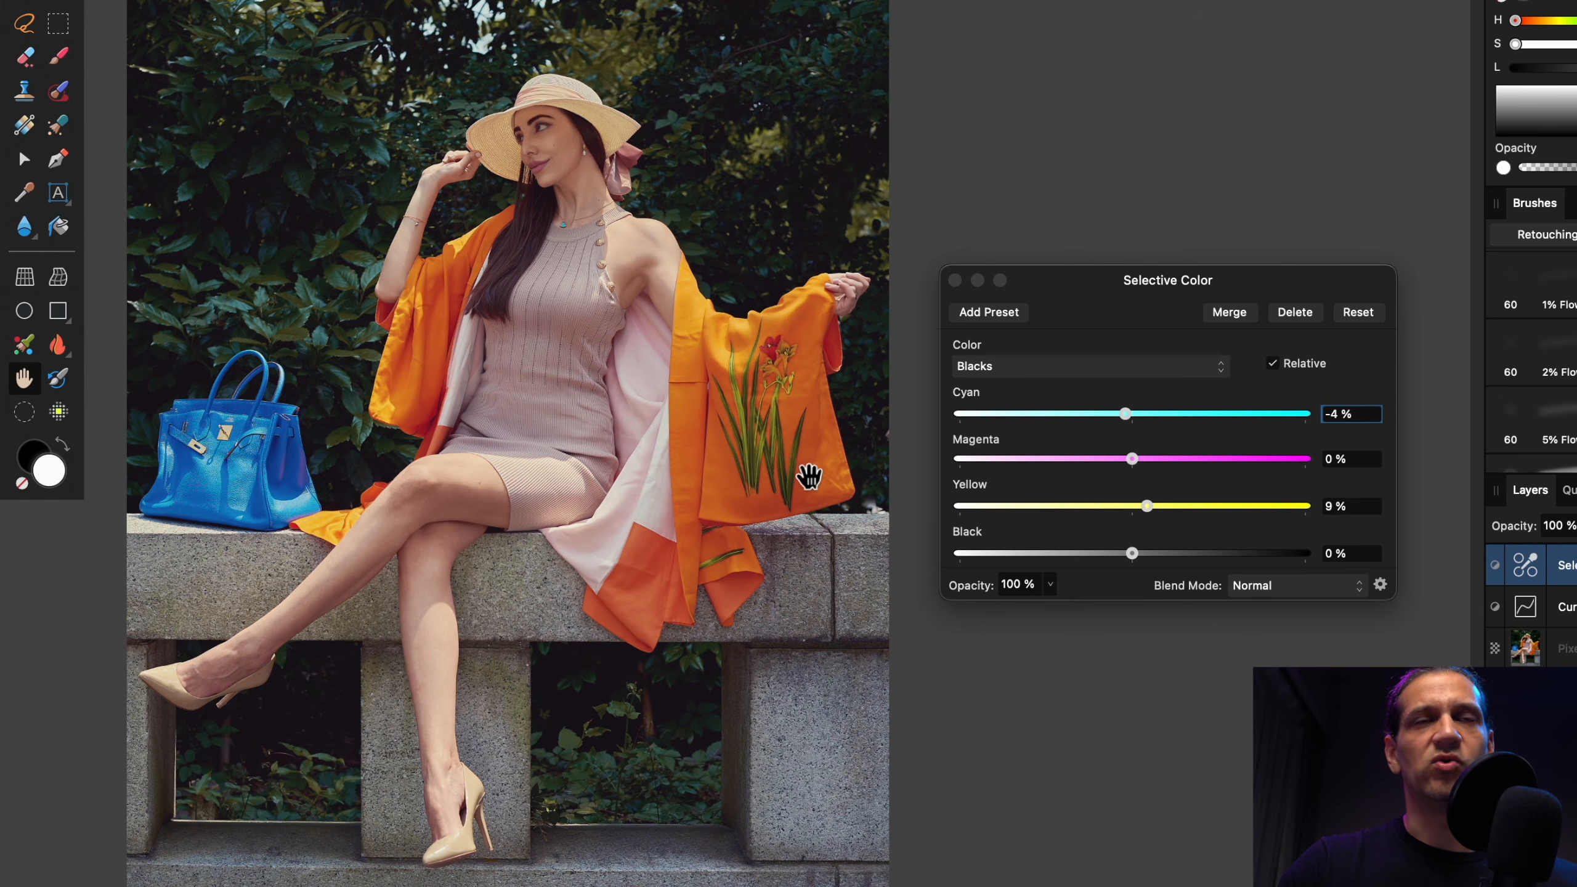
Step: Try shifting the cyan amount of the whites in Selective Color
left_click(1196, 371)
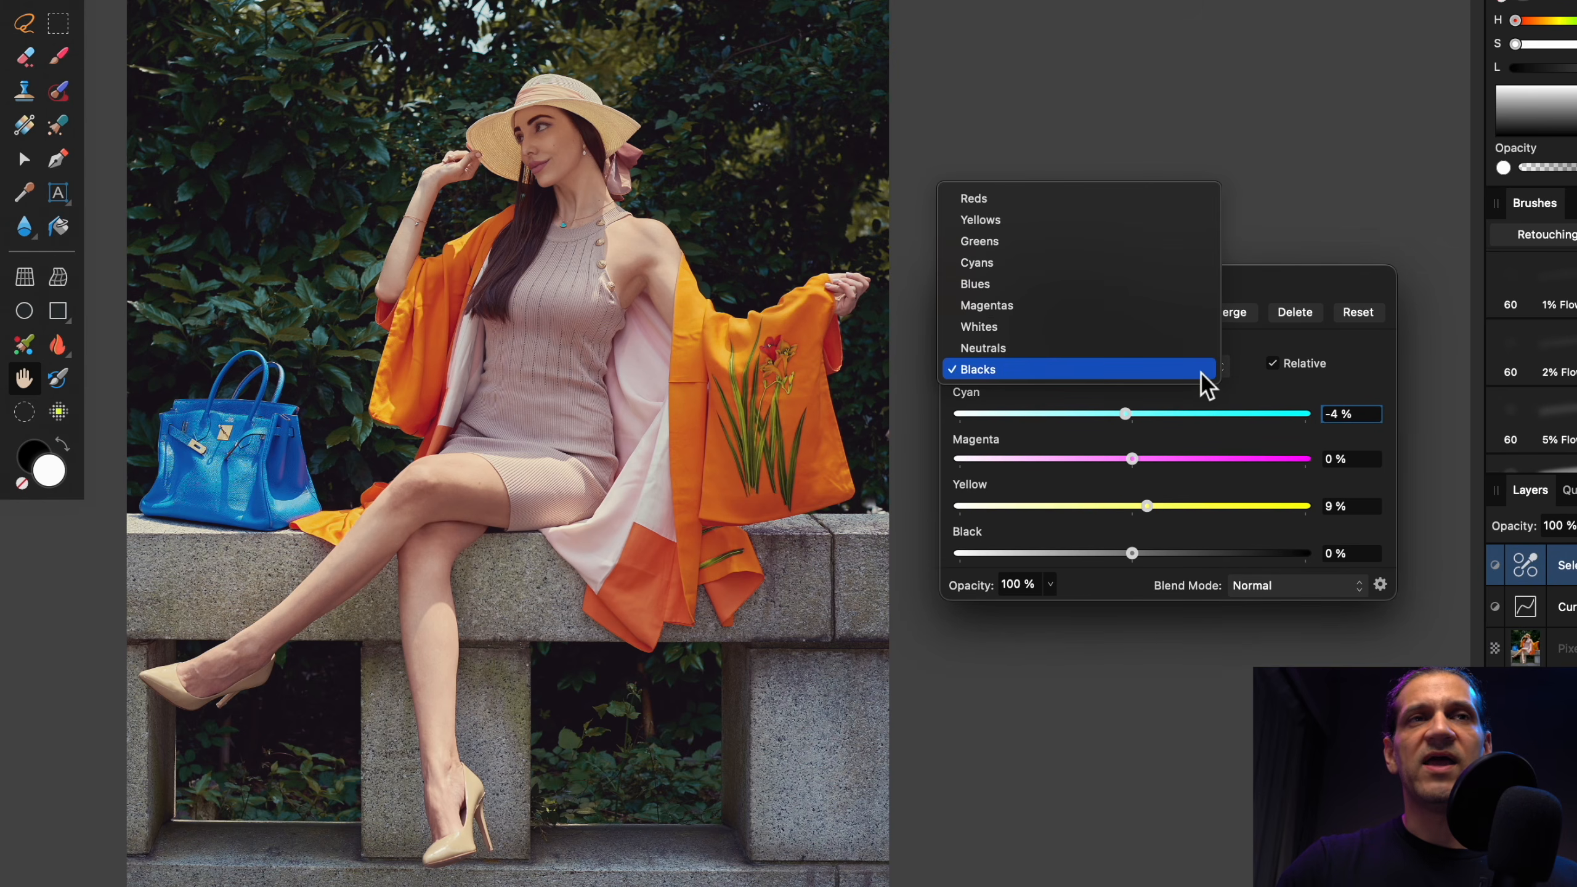
left_click(1122, 327)
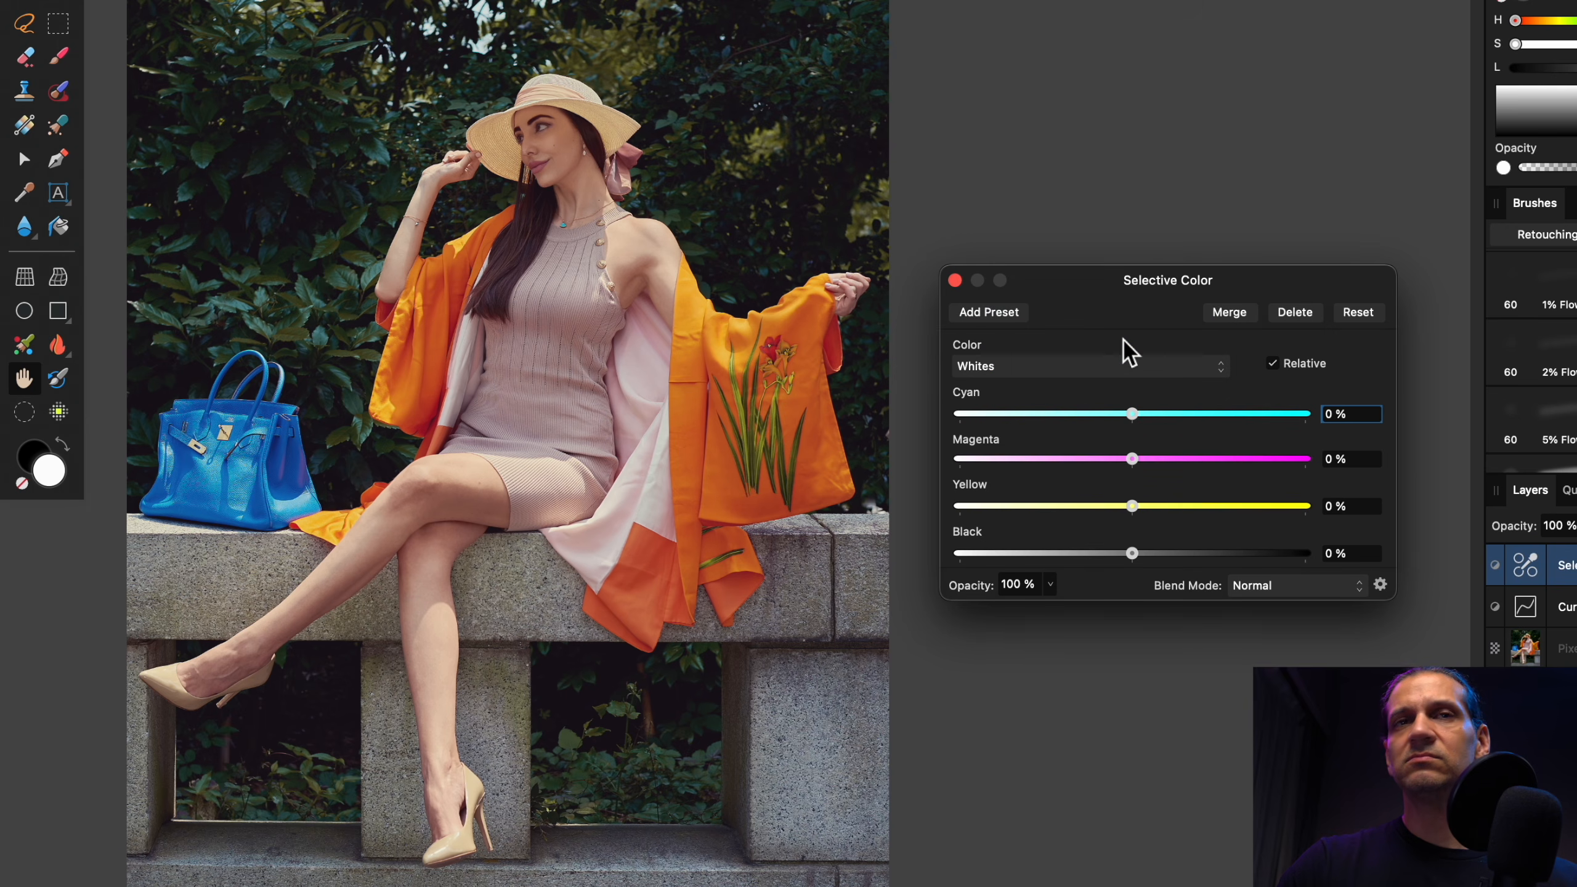
mouse_move(1133, 415)
left_mouse_down()
mouse_move(1231, 416)
mouse_move(1088, 417)
mouse_move(1136, 421)
left_mouse_up()
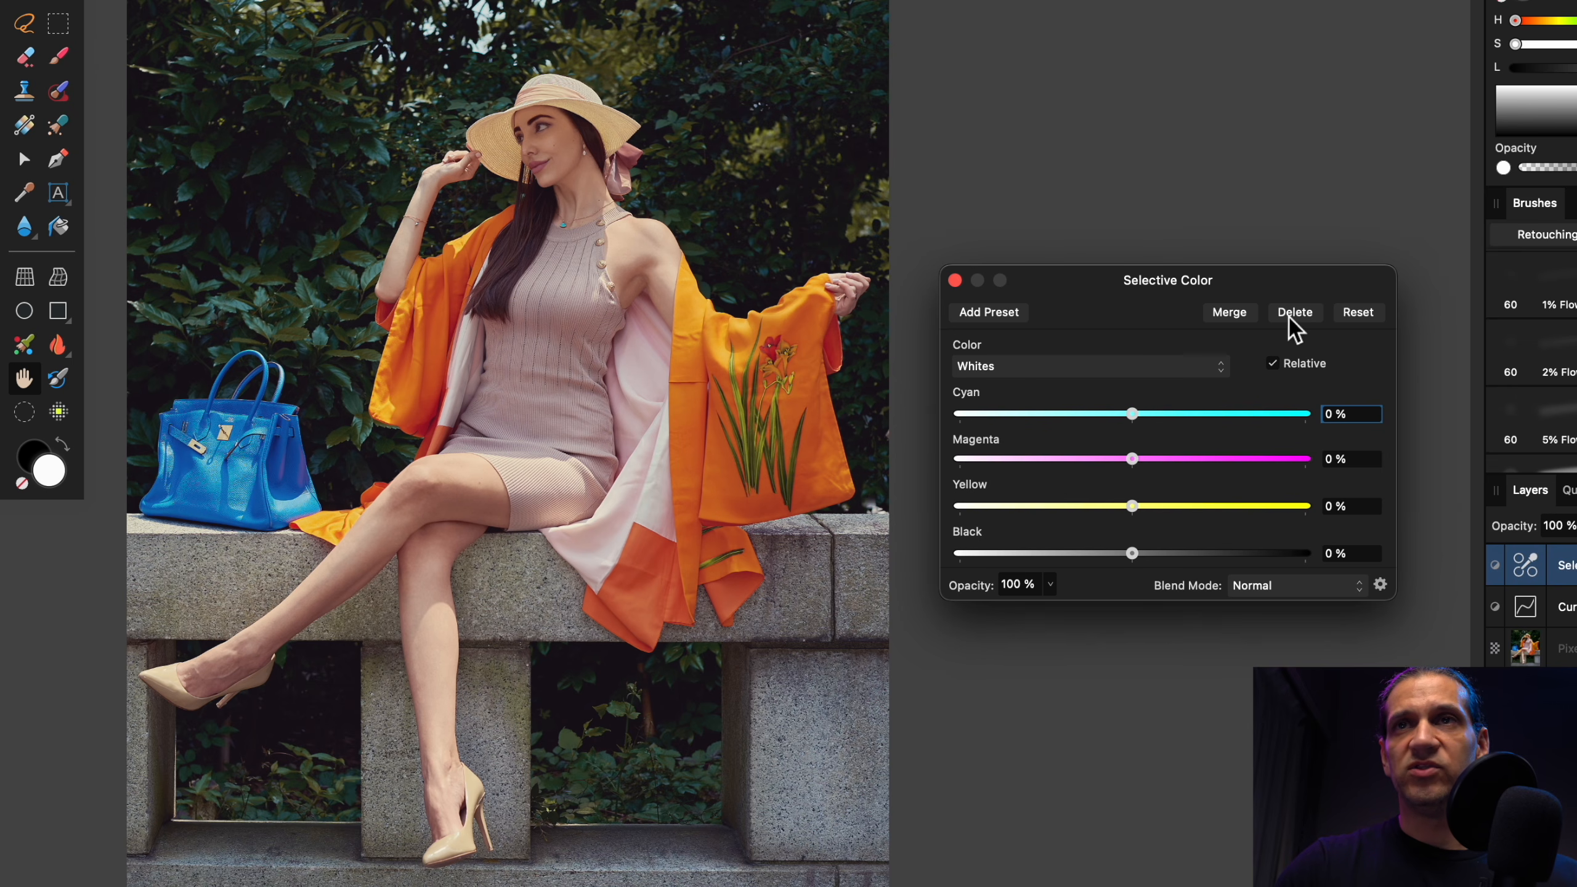
Step: Close the Selective Color settings and add a Color Balance adjustment above that layer
left_click(955, 280)
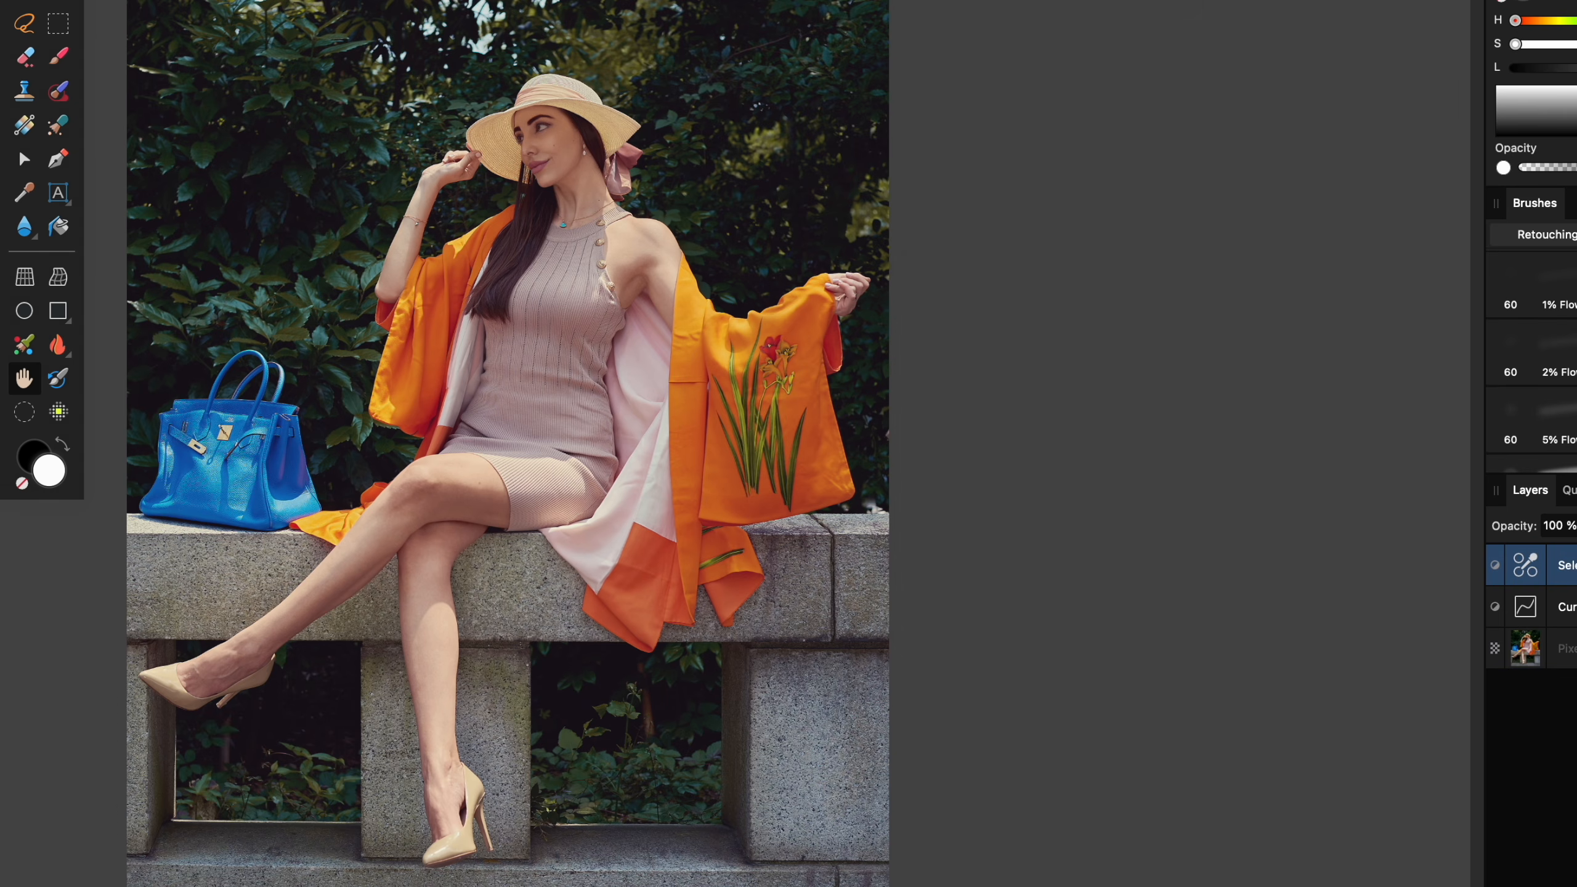
left_click(1457, 883)
left_click(1102, 594)
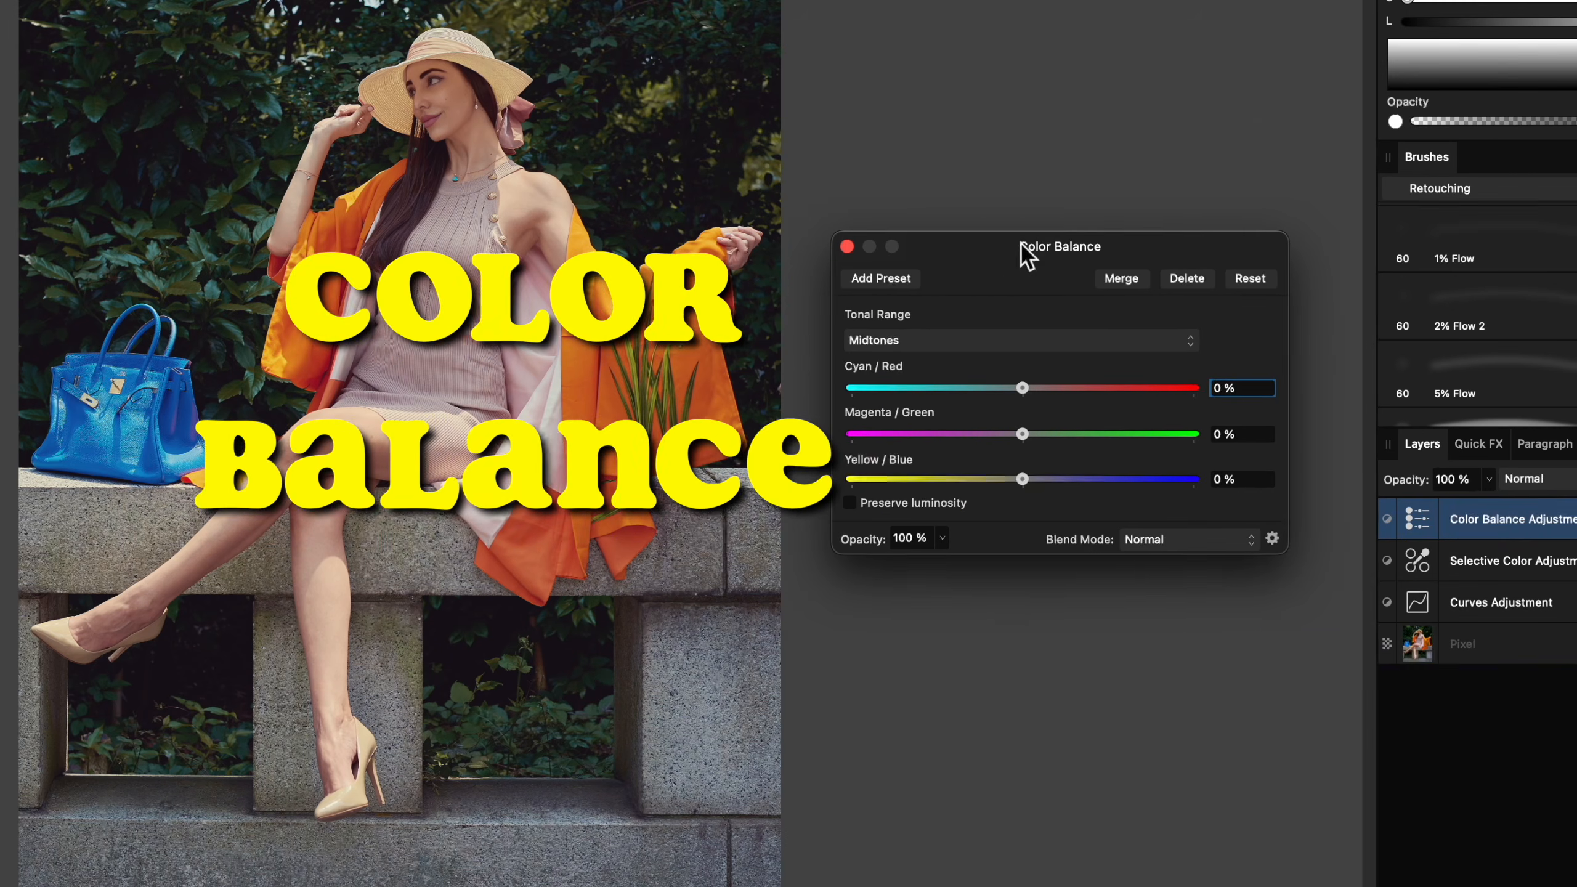
left_click_drag(1022, 253, 1016, 291)
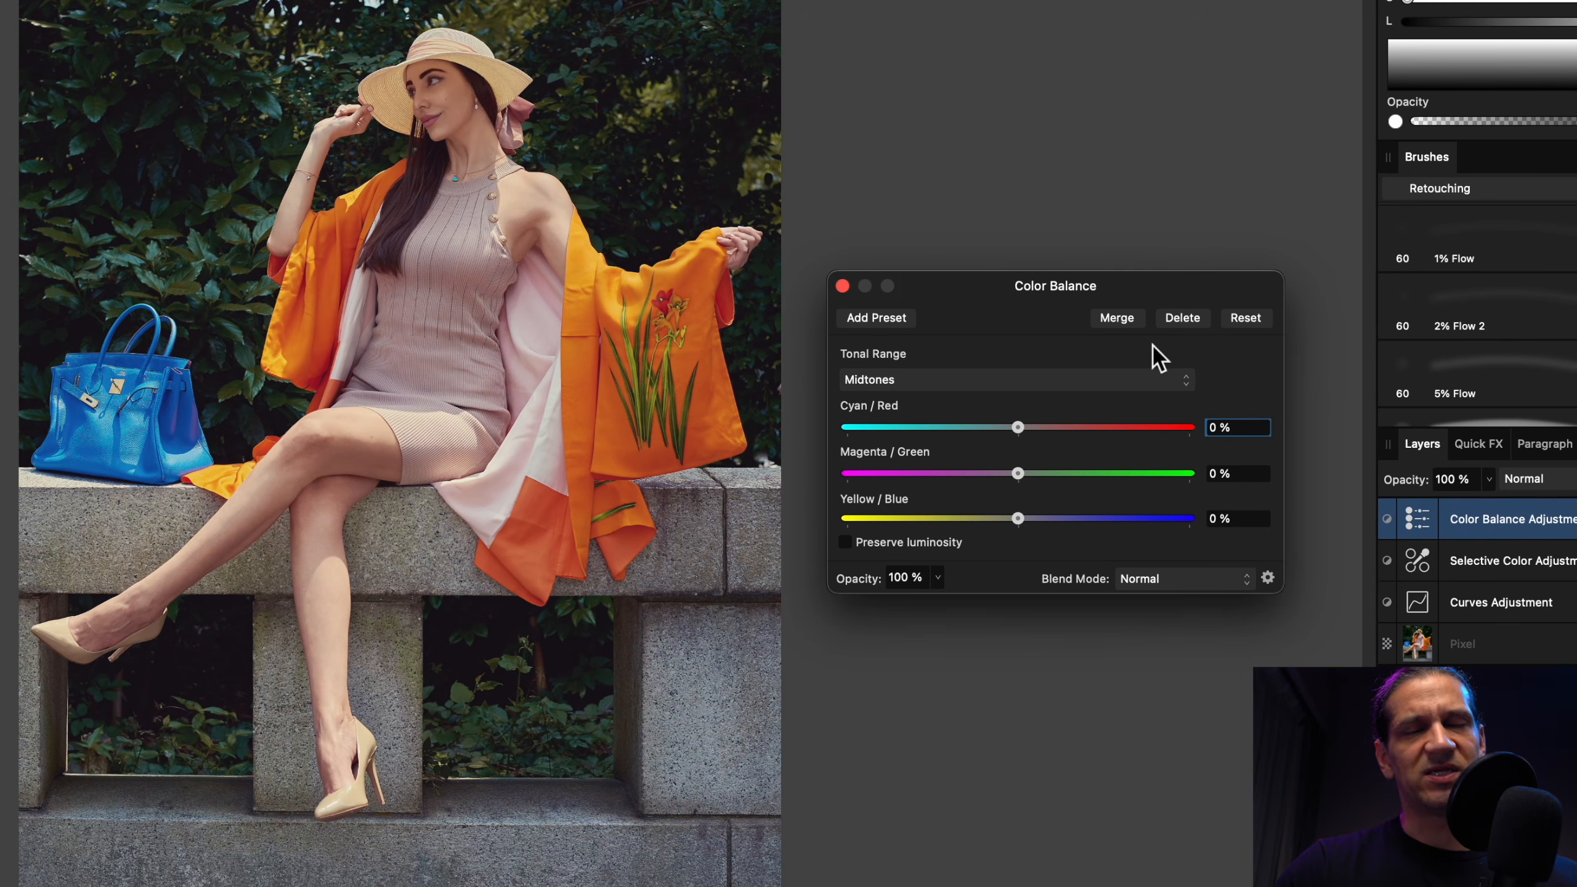
Step: Try pushing the Color Balance shadows to 100% blue, and return Yellow / Blue to 0%
left_click(1073, 380)
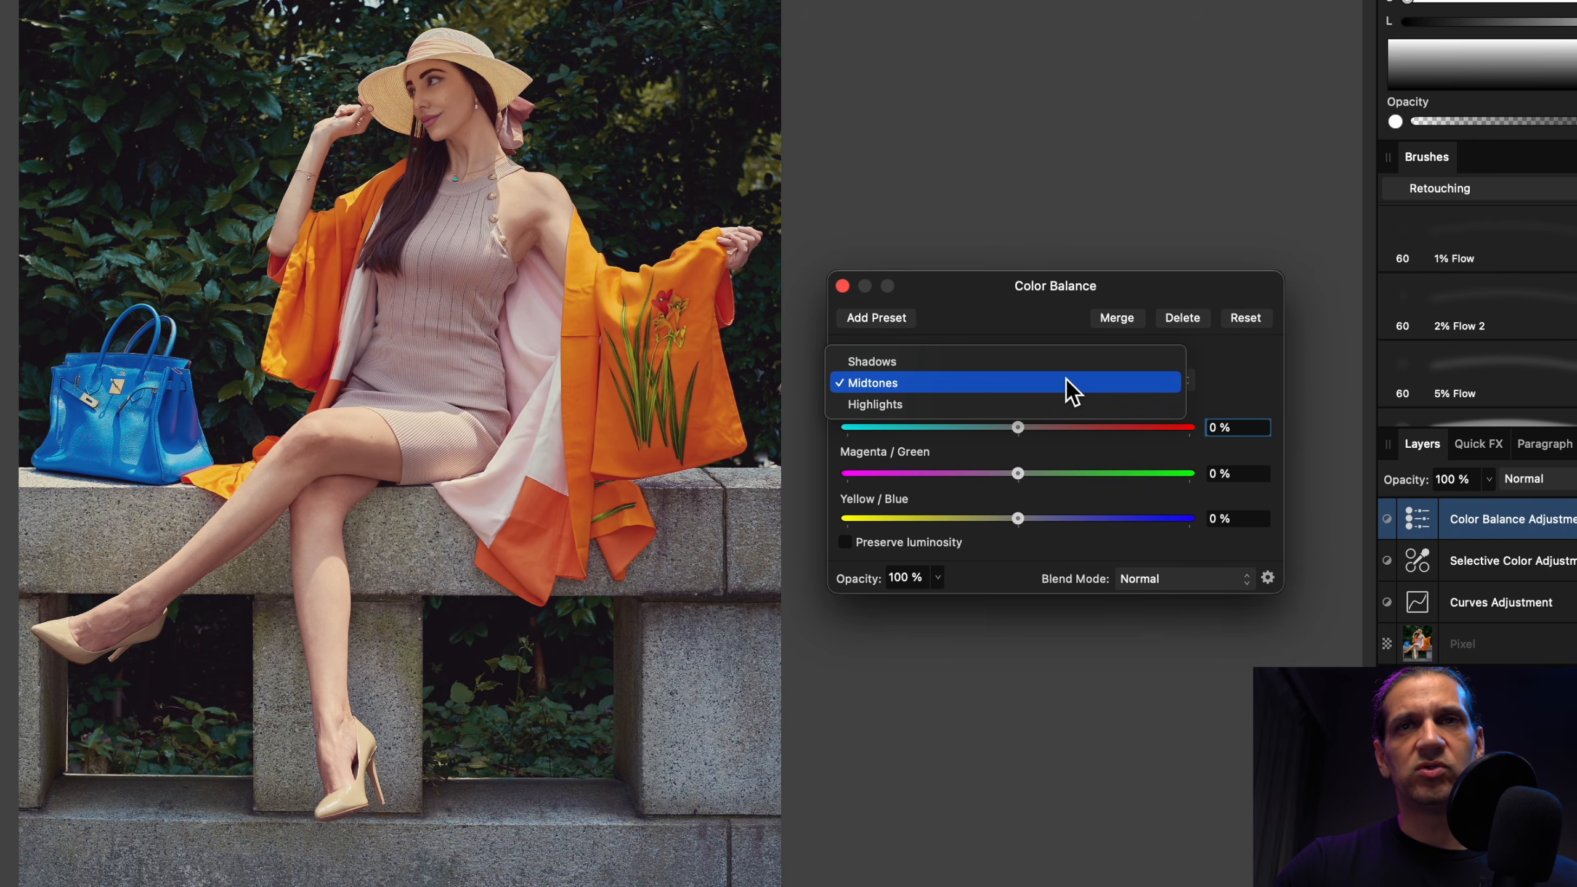
left_click(1054, 410)
left_click(1074, 376)
left_click(1060, 340)
mouse_move(1023, 524)
left_mouse_down()
mouse_move(1187, 533)
mouse_move(866, 530)
mouse_move(1025, 536)
left_mouse_up()
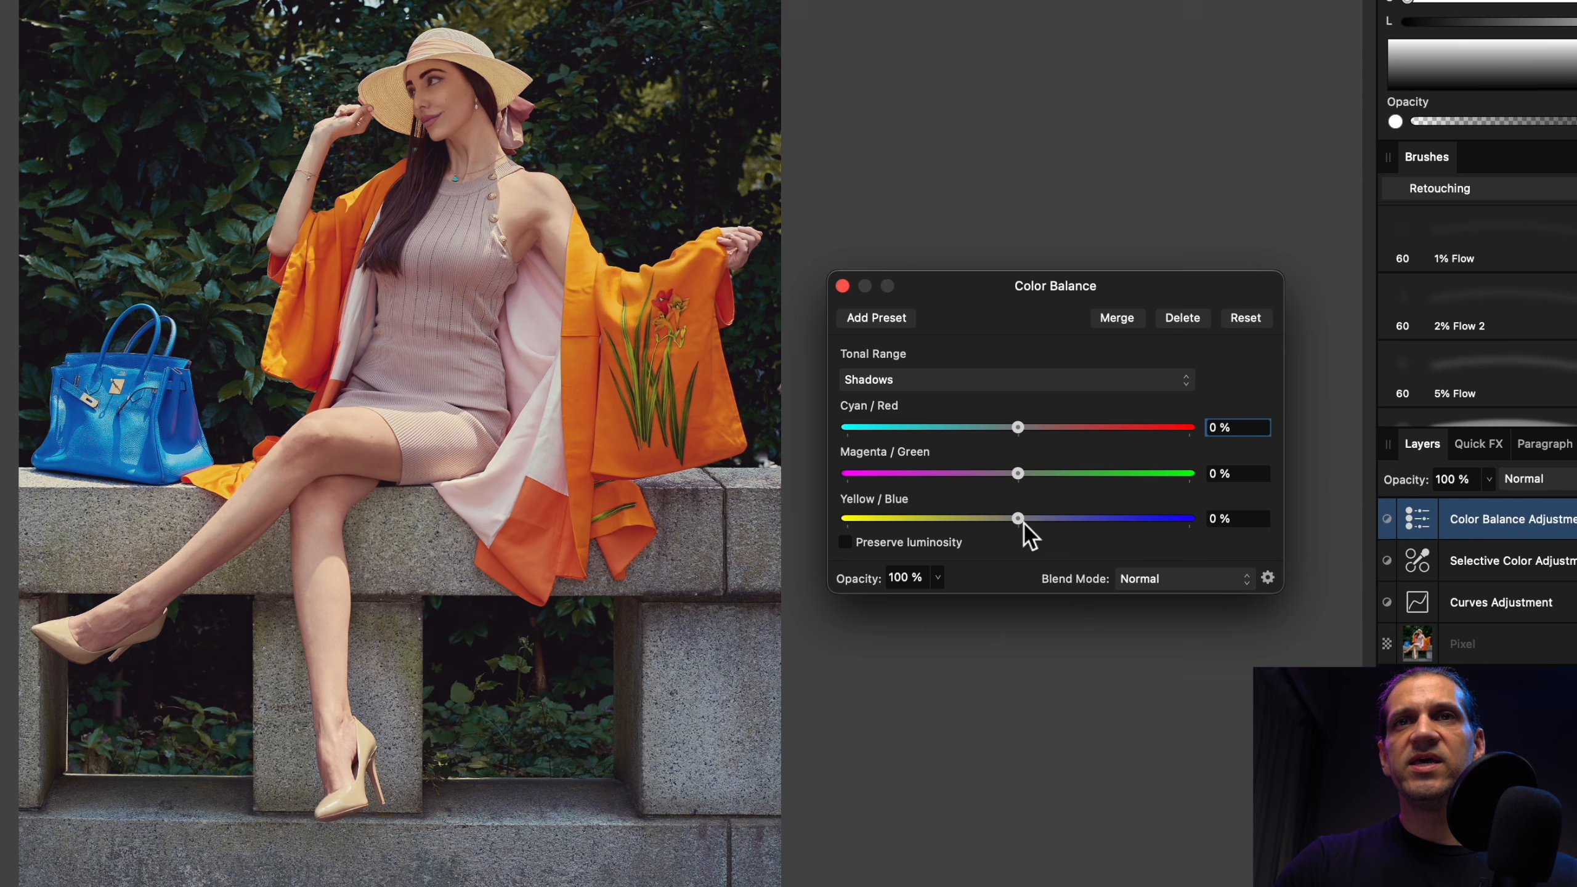
left_click_drag(1026, 528, 1229, 528)
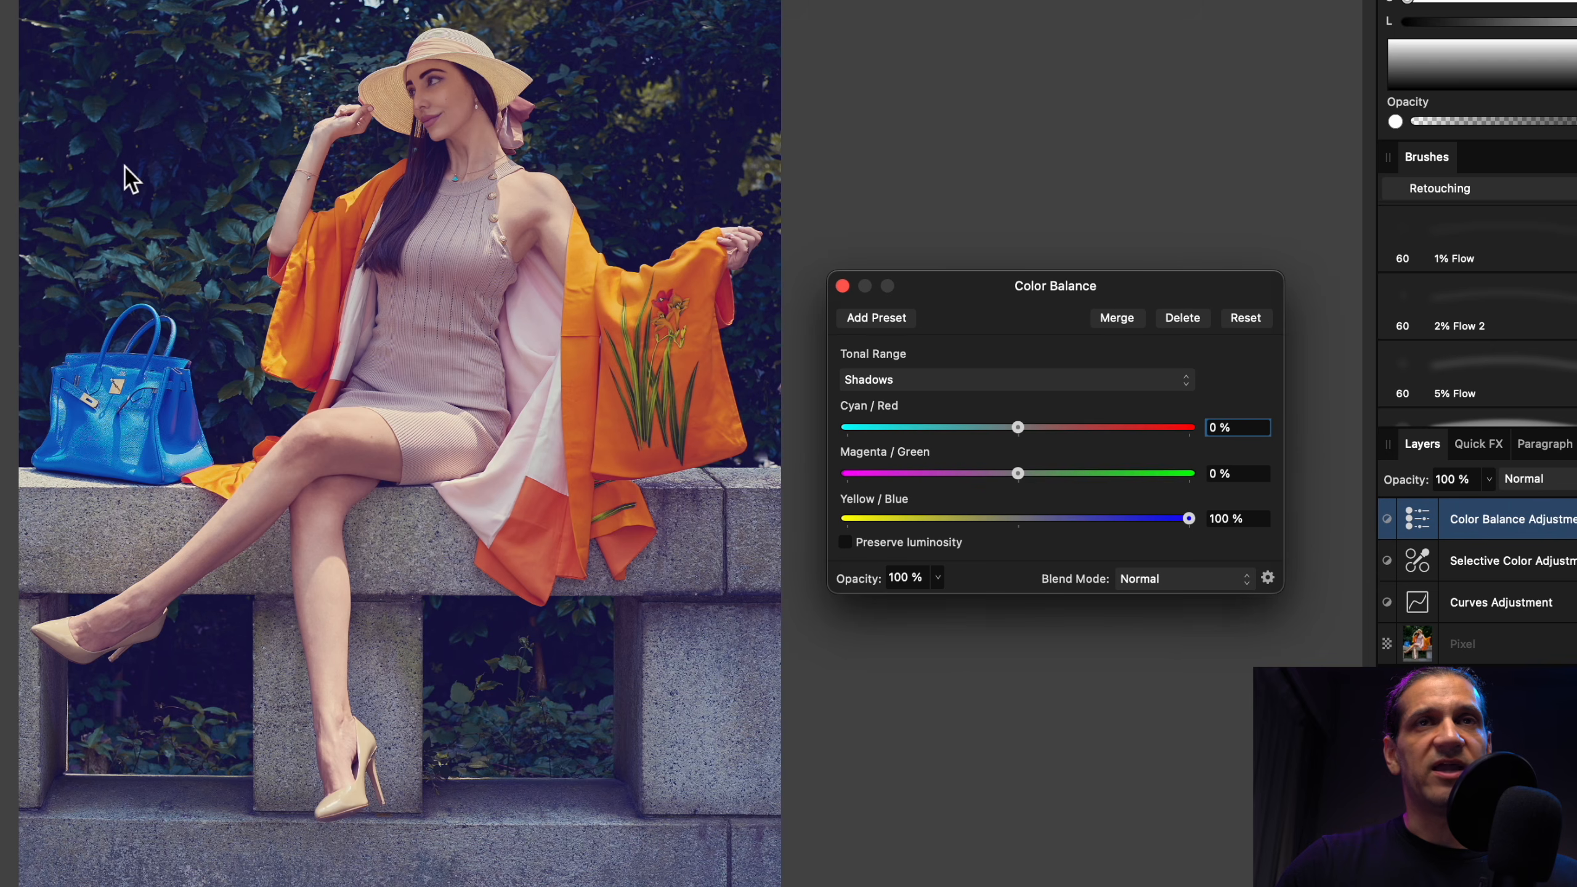
left_click_drag(1188, 519, 1023, 546)
Step: For comparison, try a yellow value of -100% on the Selective Color blacks and bring the yellow back up
left_click(1028, 362)
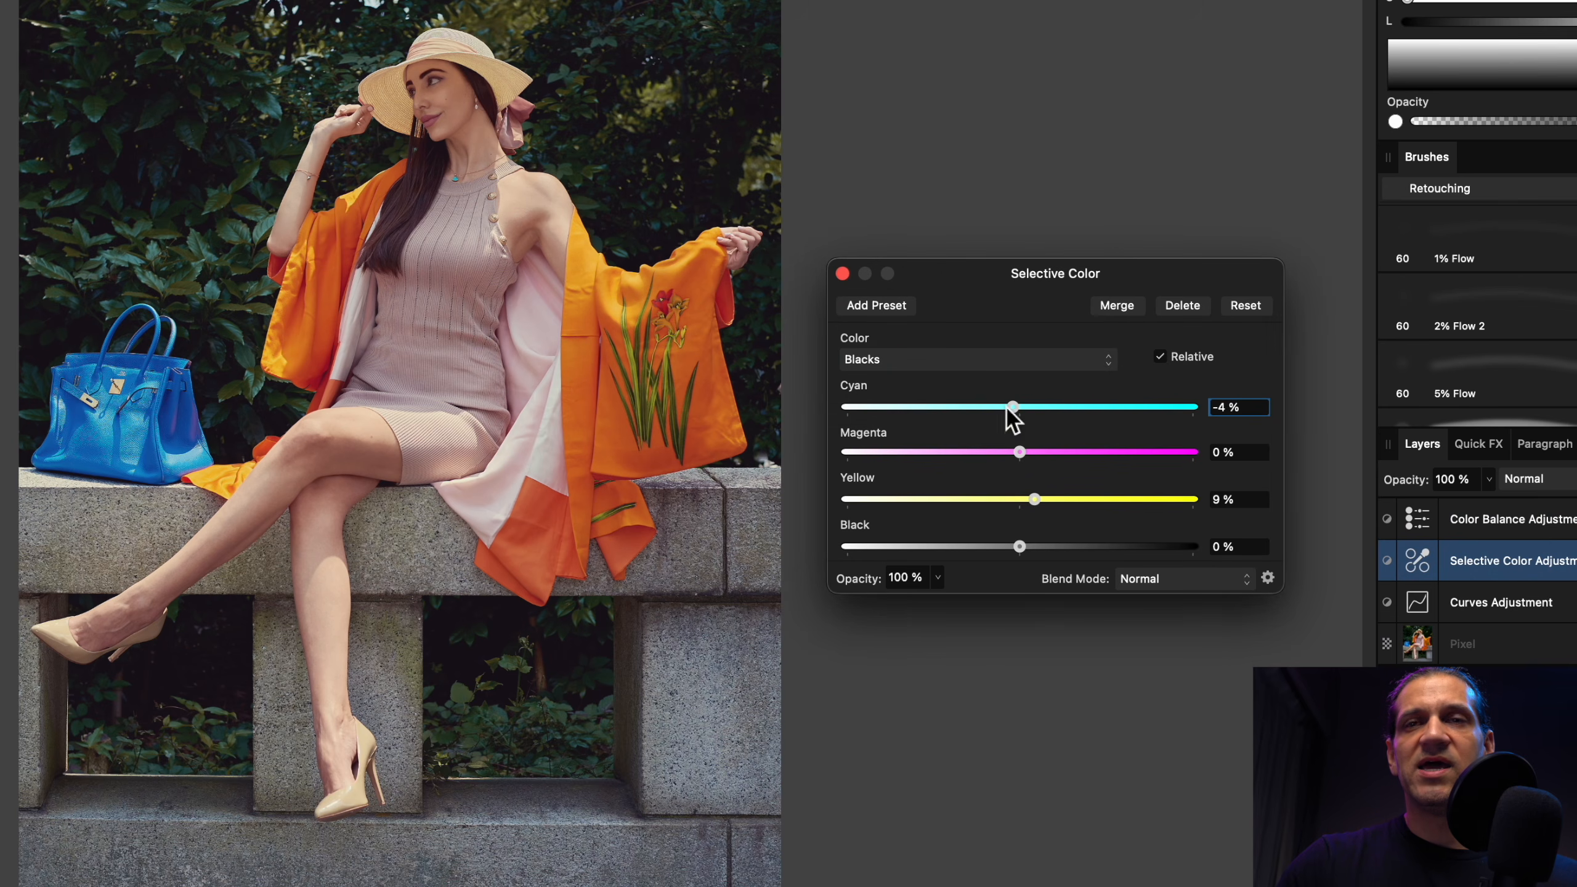
left_click_drag(1037, 501, 814, 501)
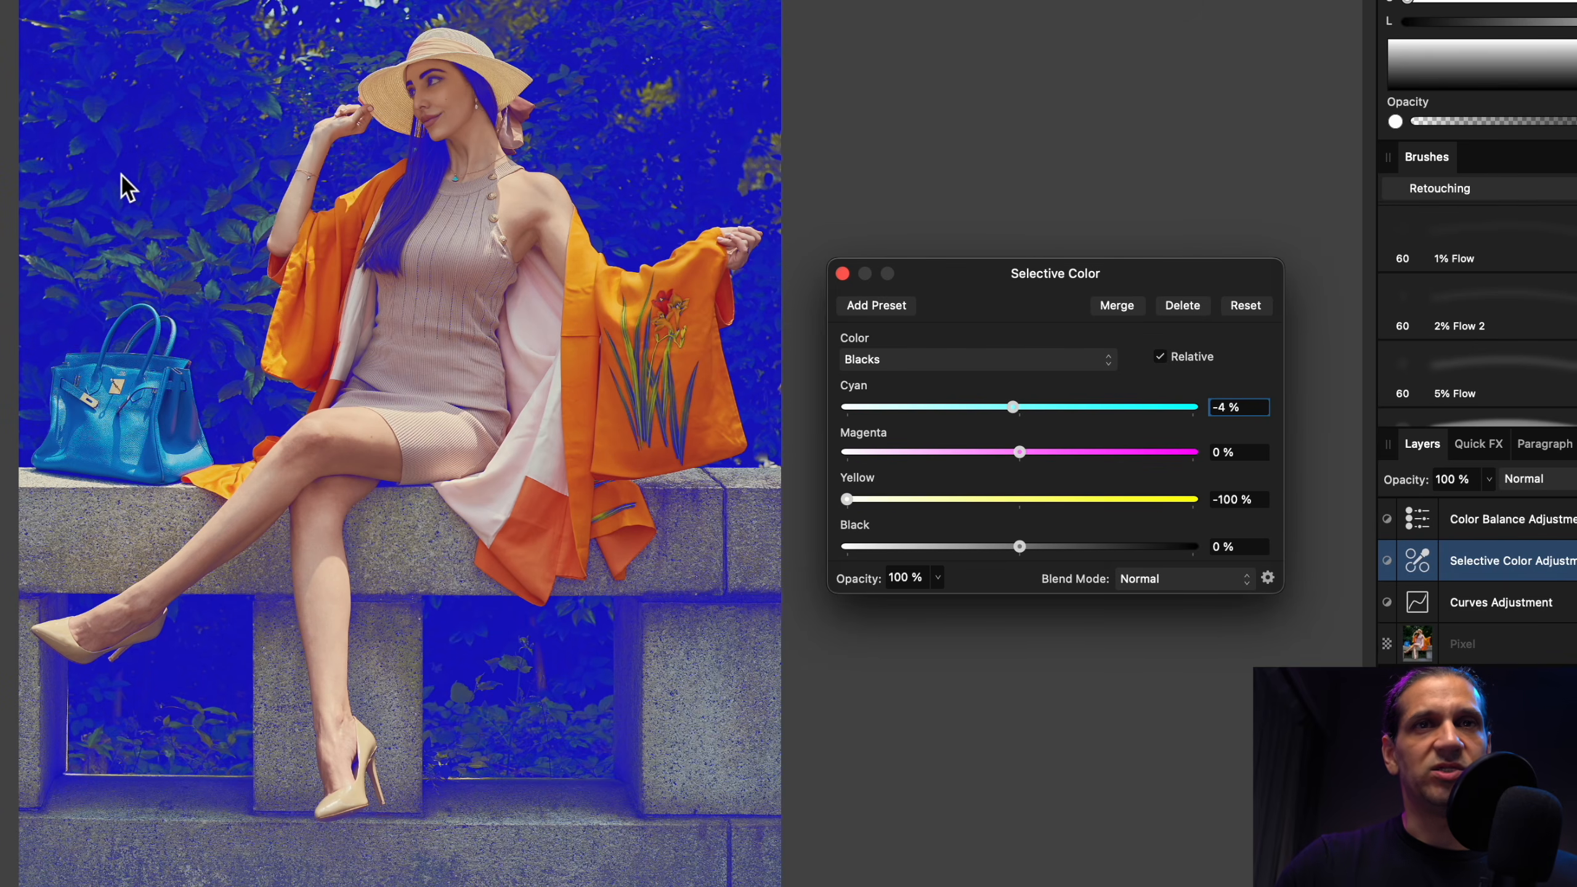
left_click_drag(848, 499, 1046, 522)
Step: Reopen the Color Balance adjustment and shift the midtones' Yellow / Blue balance slightly toward blue
double_click(1421, 520)
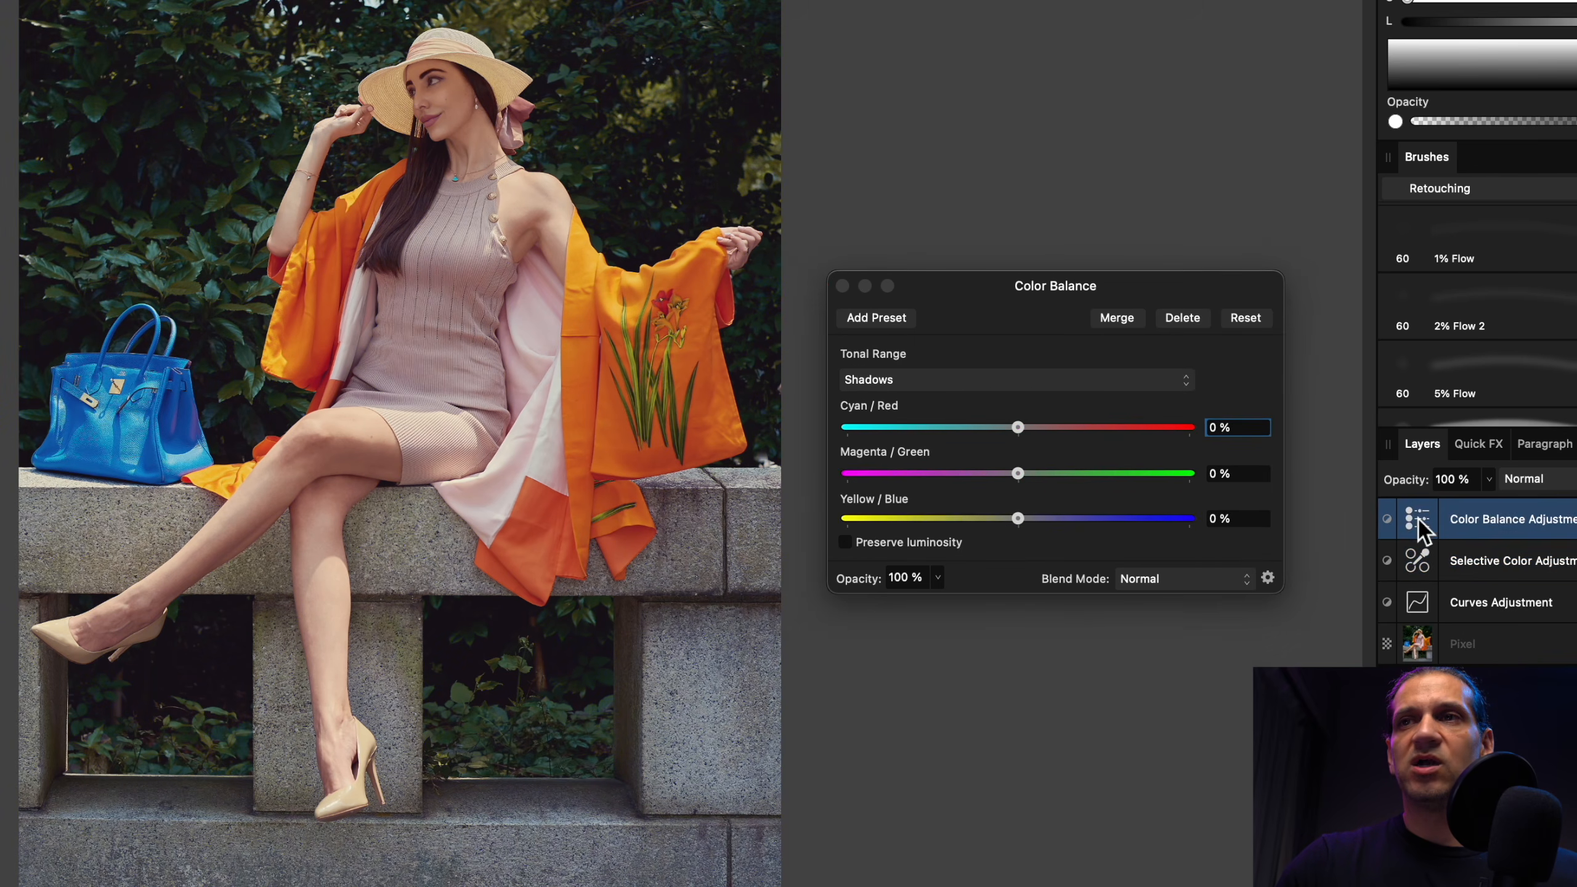
mouse_move(1021, 521)
left_mouse_down()
mouse_move(969, 527)
mouse_move(1058, 537)
mouse_move(1014, 538)
left_mouse_up()
left_click(988, 381)
left_click(986, 405)
left_click_drag(1019, 519, 1052, 527)
Step: For the Color Balance highlights, set Cyan / Red to -9% and shift Yellow / Blue slightly toward blue
left_click(1011, 383)
left_click(1006, 404)
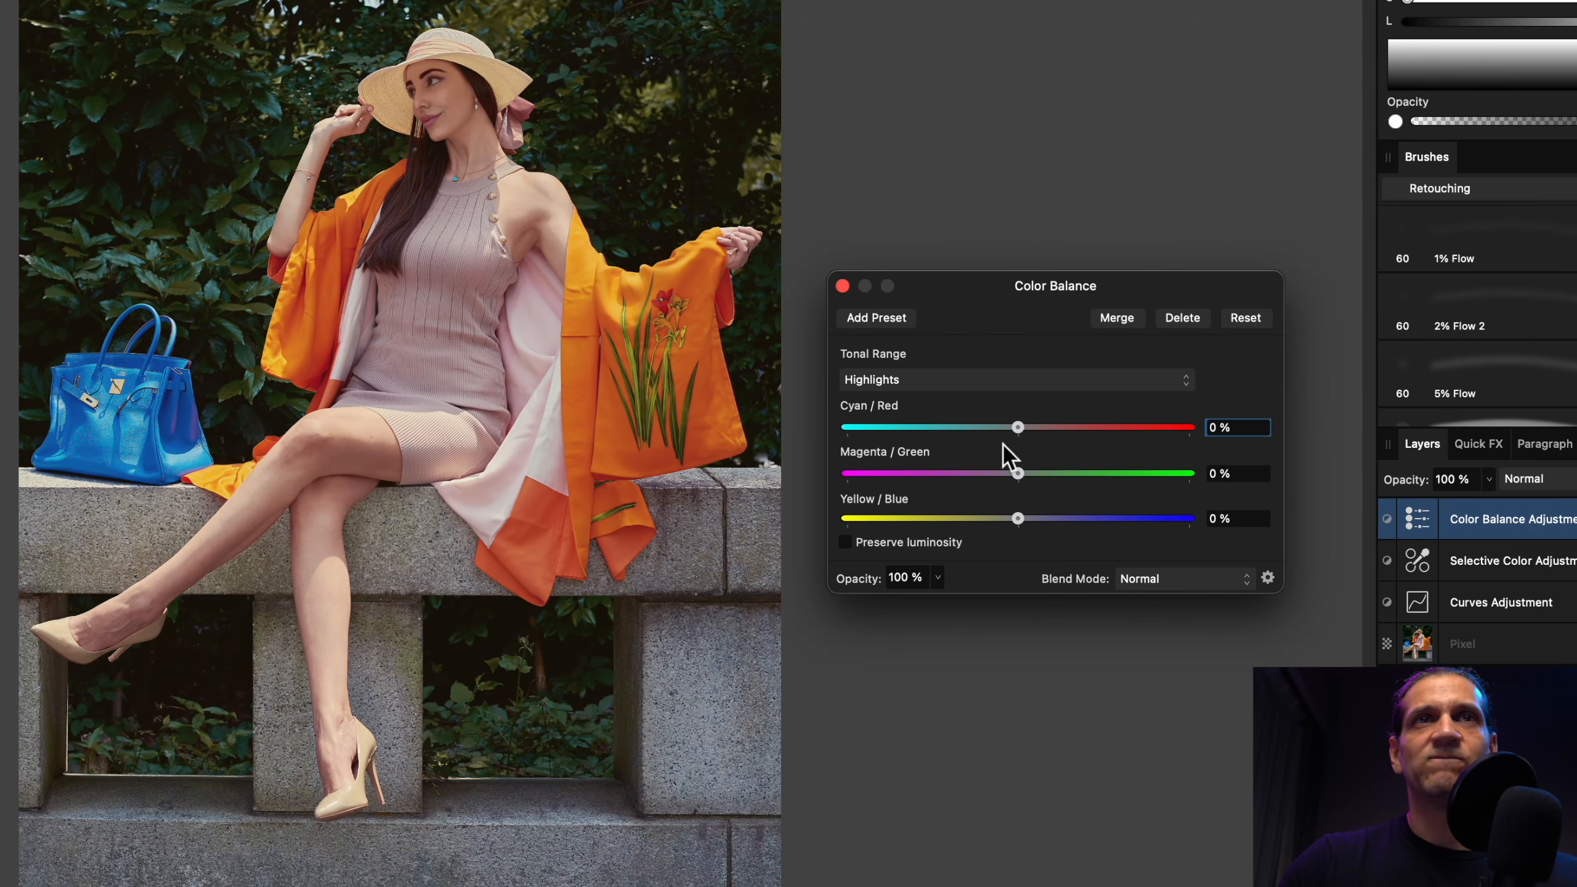
mouse_move(1019, 428)
left_mouse_down()
mouse_move(1042, 431)
mouse_move(981, 431)
mouse_move(1020, 432)
mouse_move(1004, 431)
left_mouse_up()
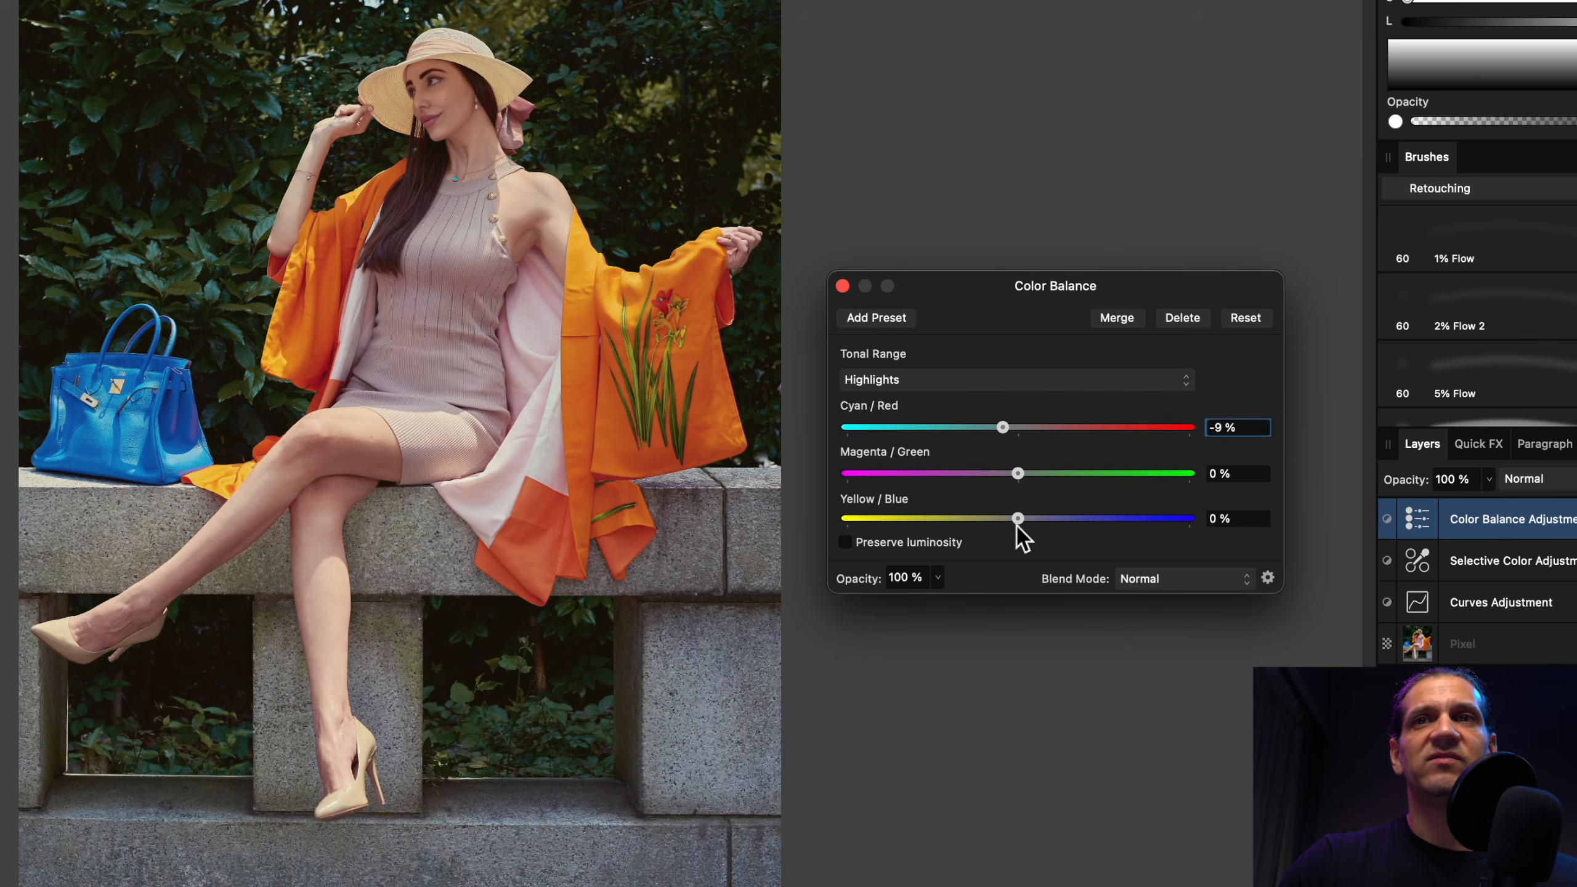
mouse_move(1019, 520)
left_mouse_down()
mouse_move(1043, 521)
mouse_move(1028, 521)
left_mouse_up()
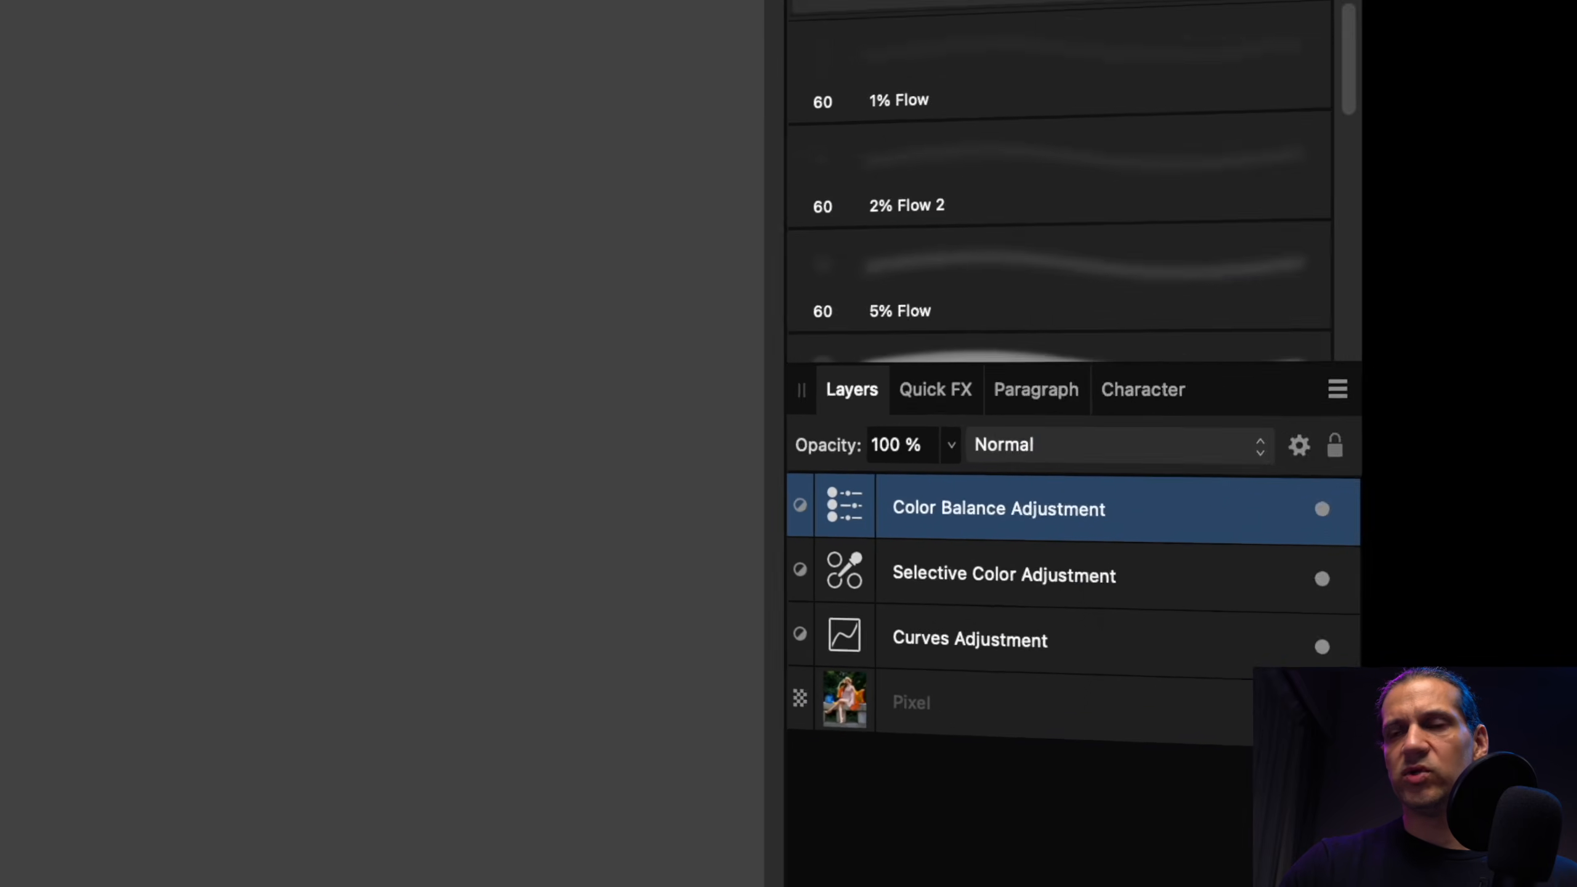
Step: Add an HSL adjustment on top and retarget its cyan range to the blue sampled from the handbag
left_click(950, 879)
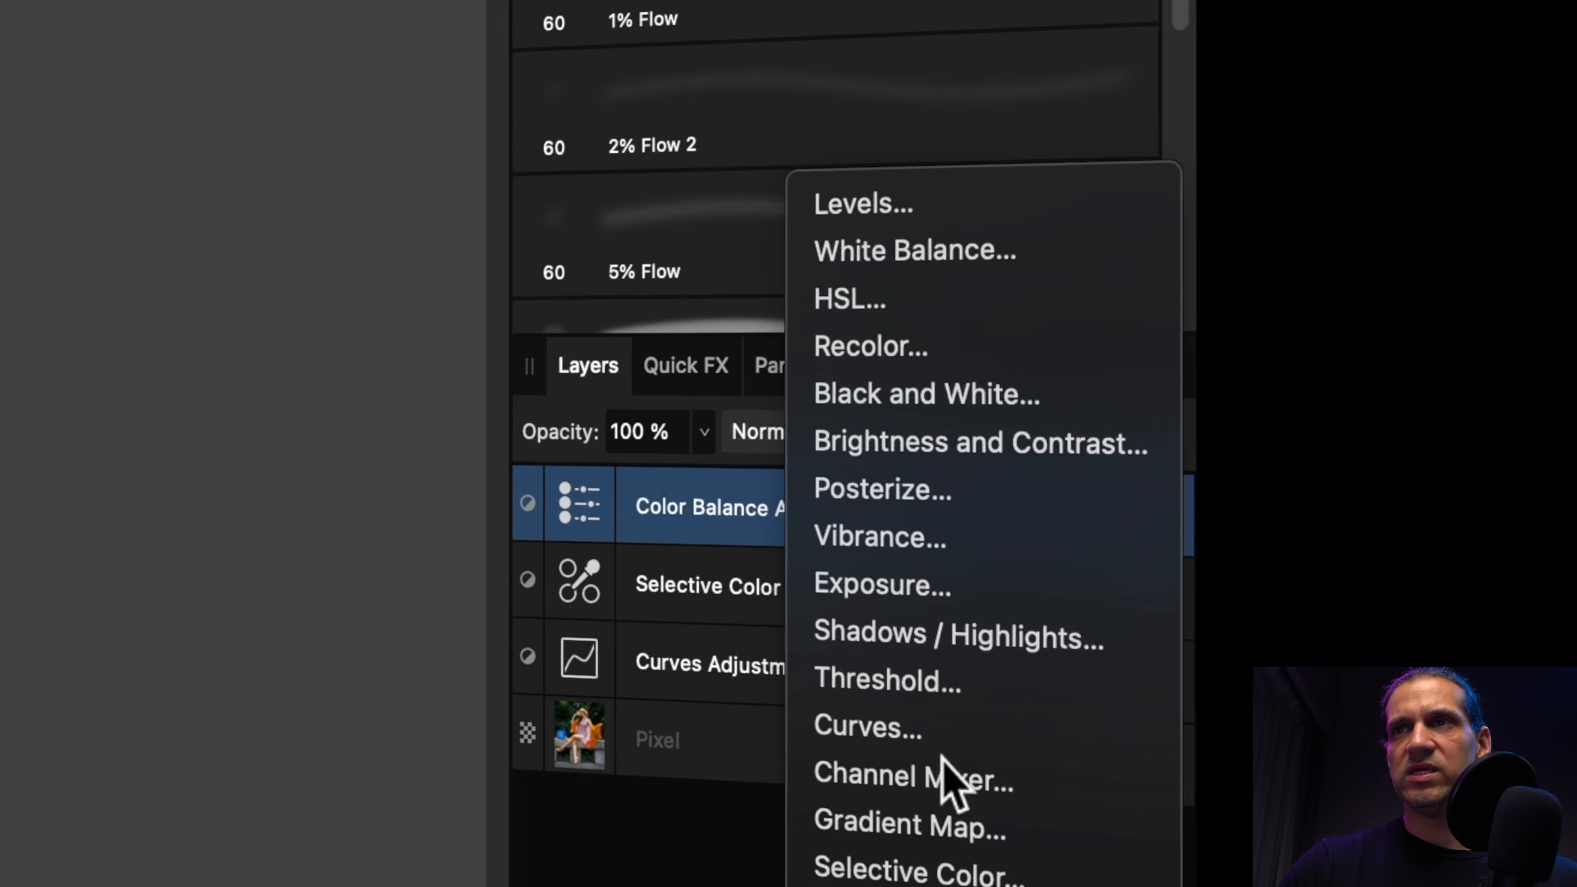
left_click(890, 305)
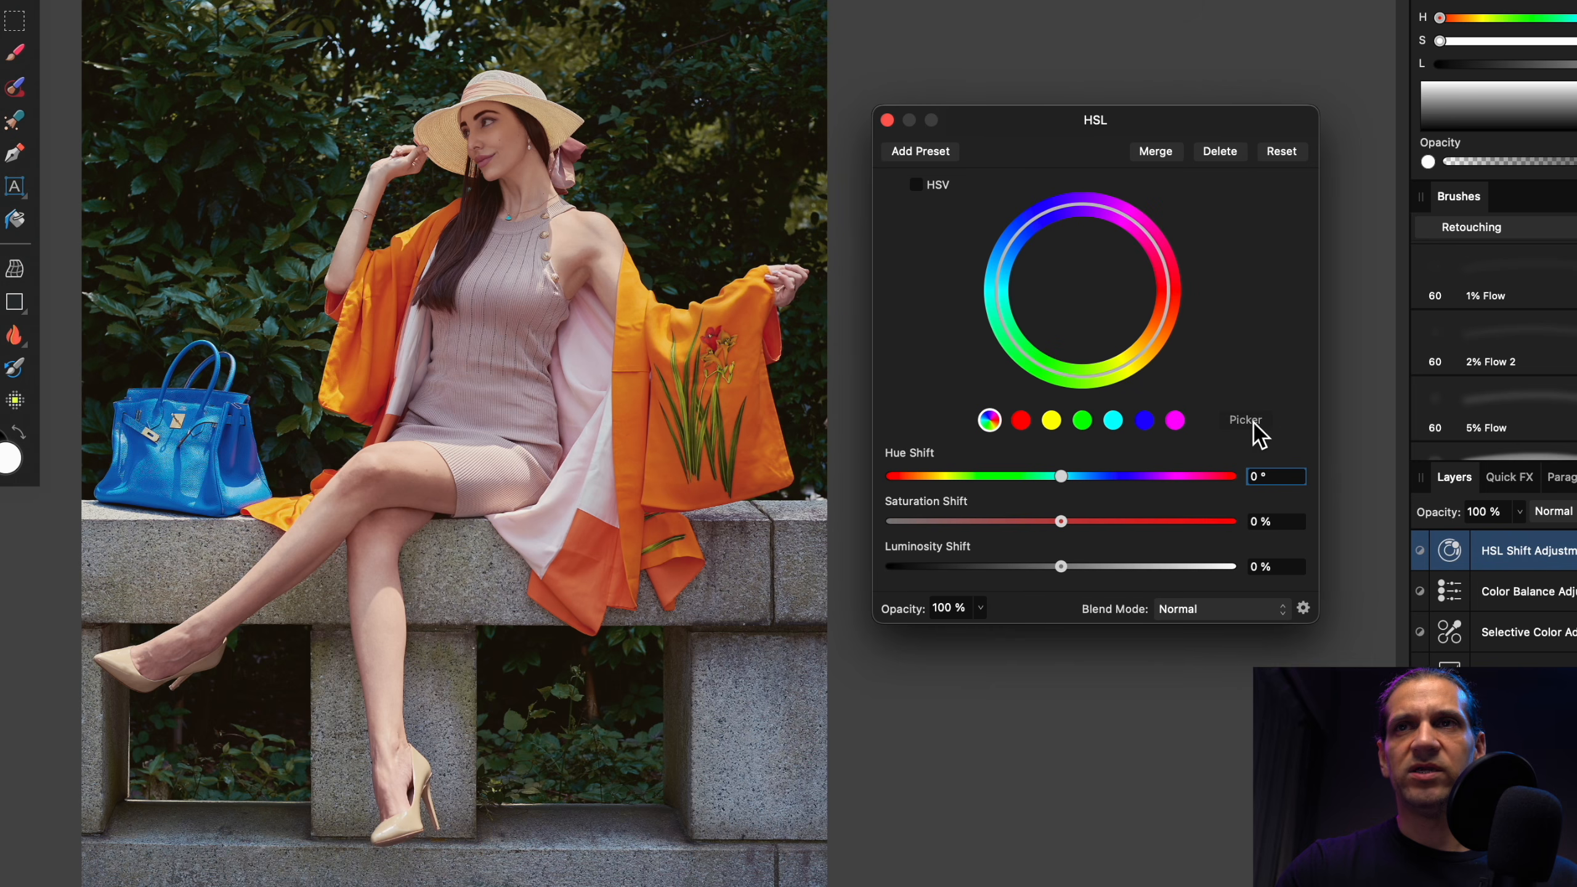
left_click(1109, 426)
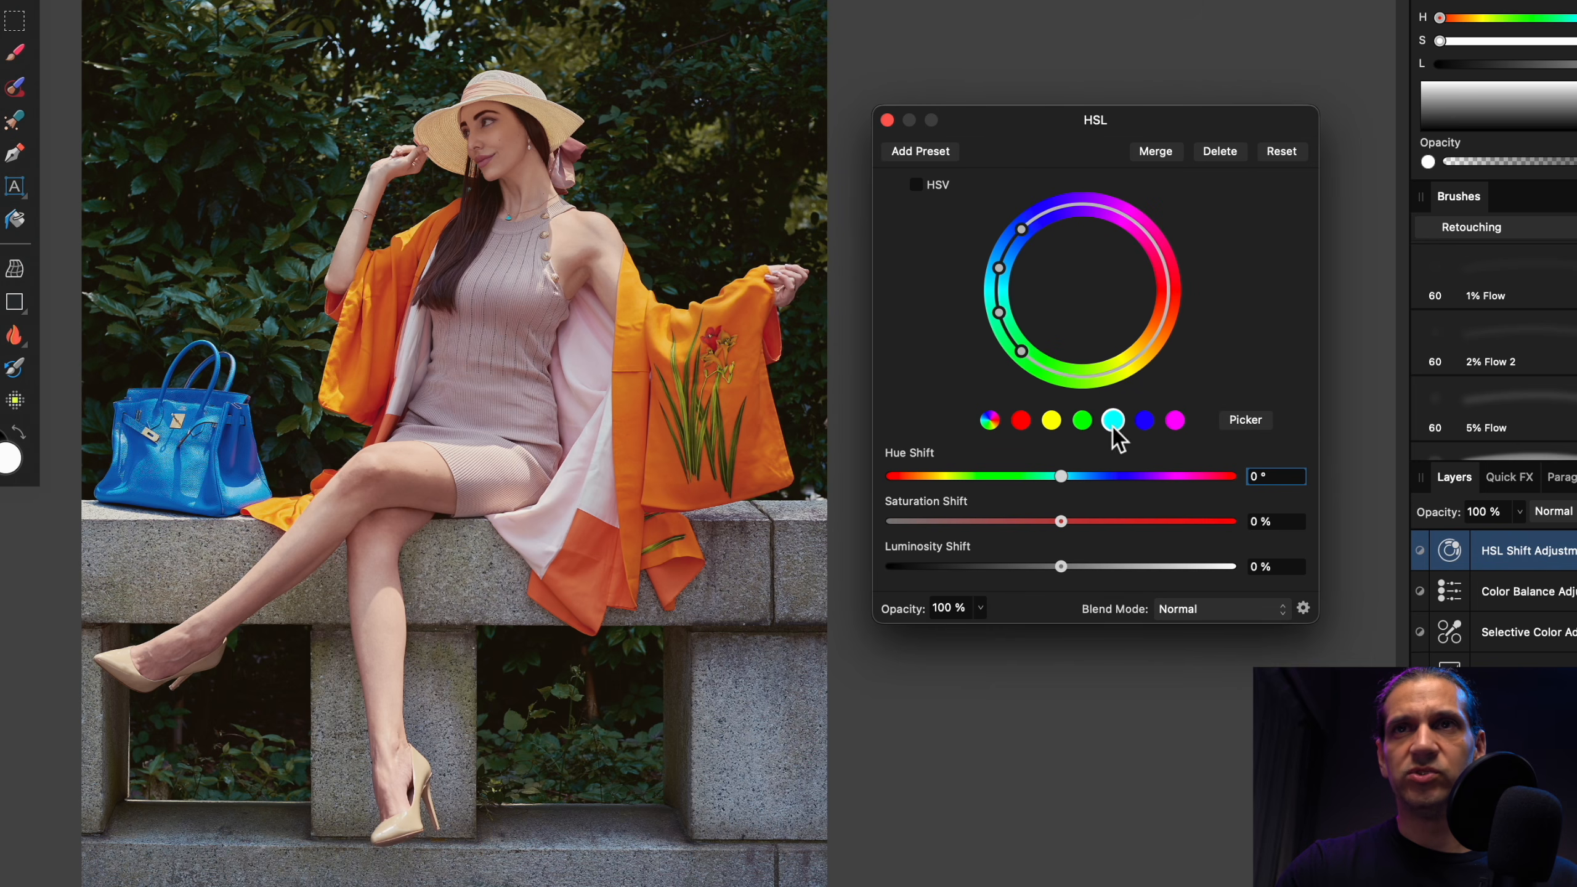
left_click(1250, 427)
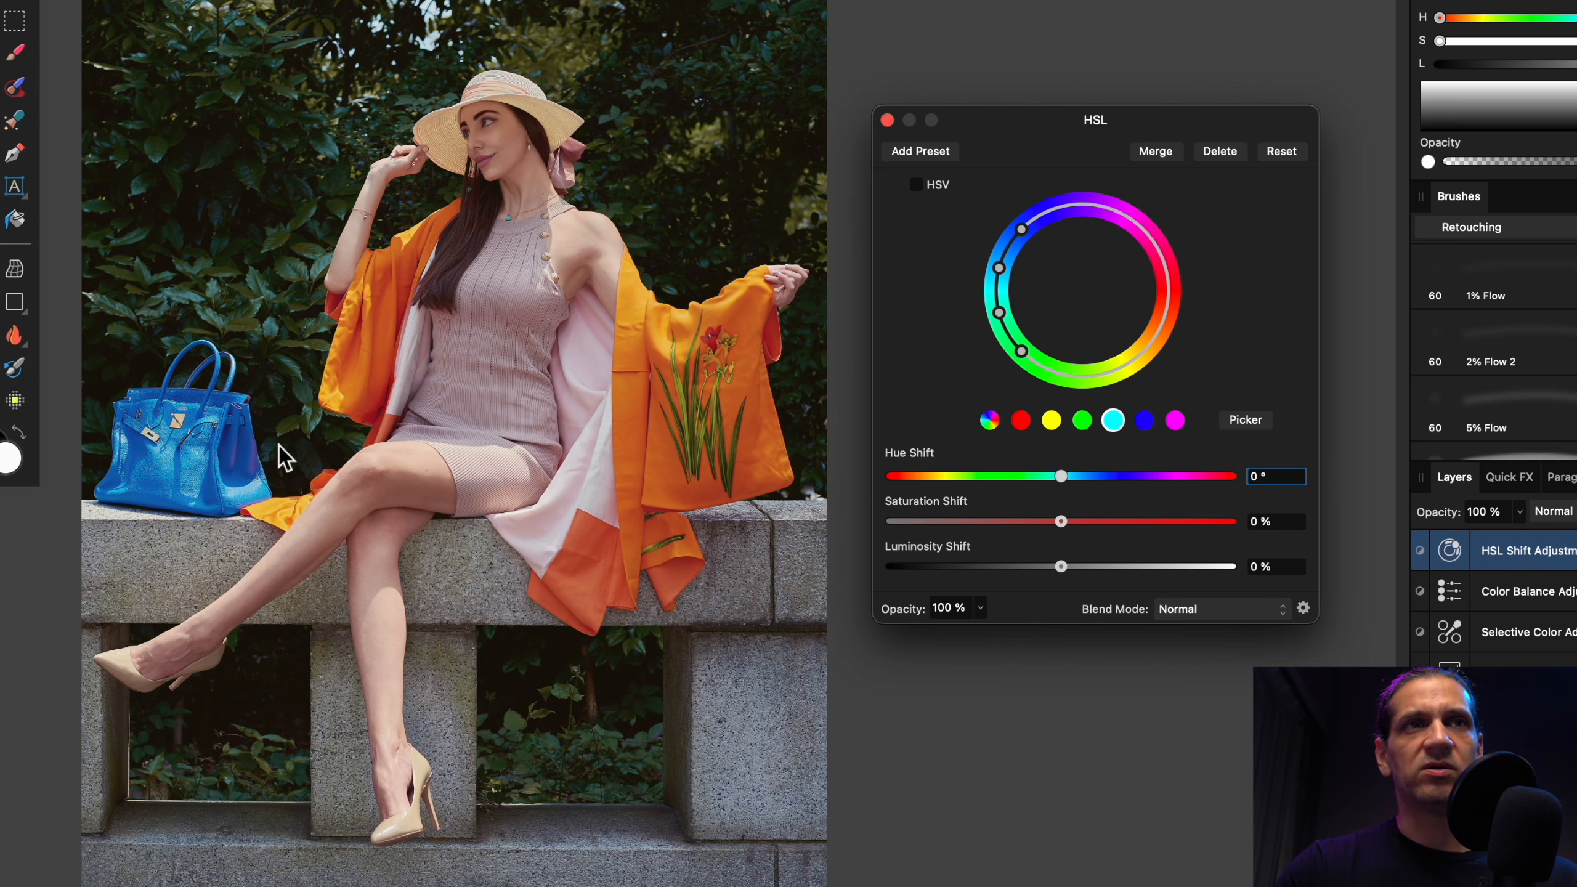
left_click(222, 464)
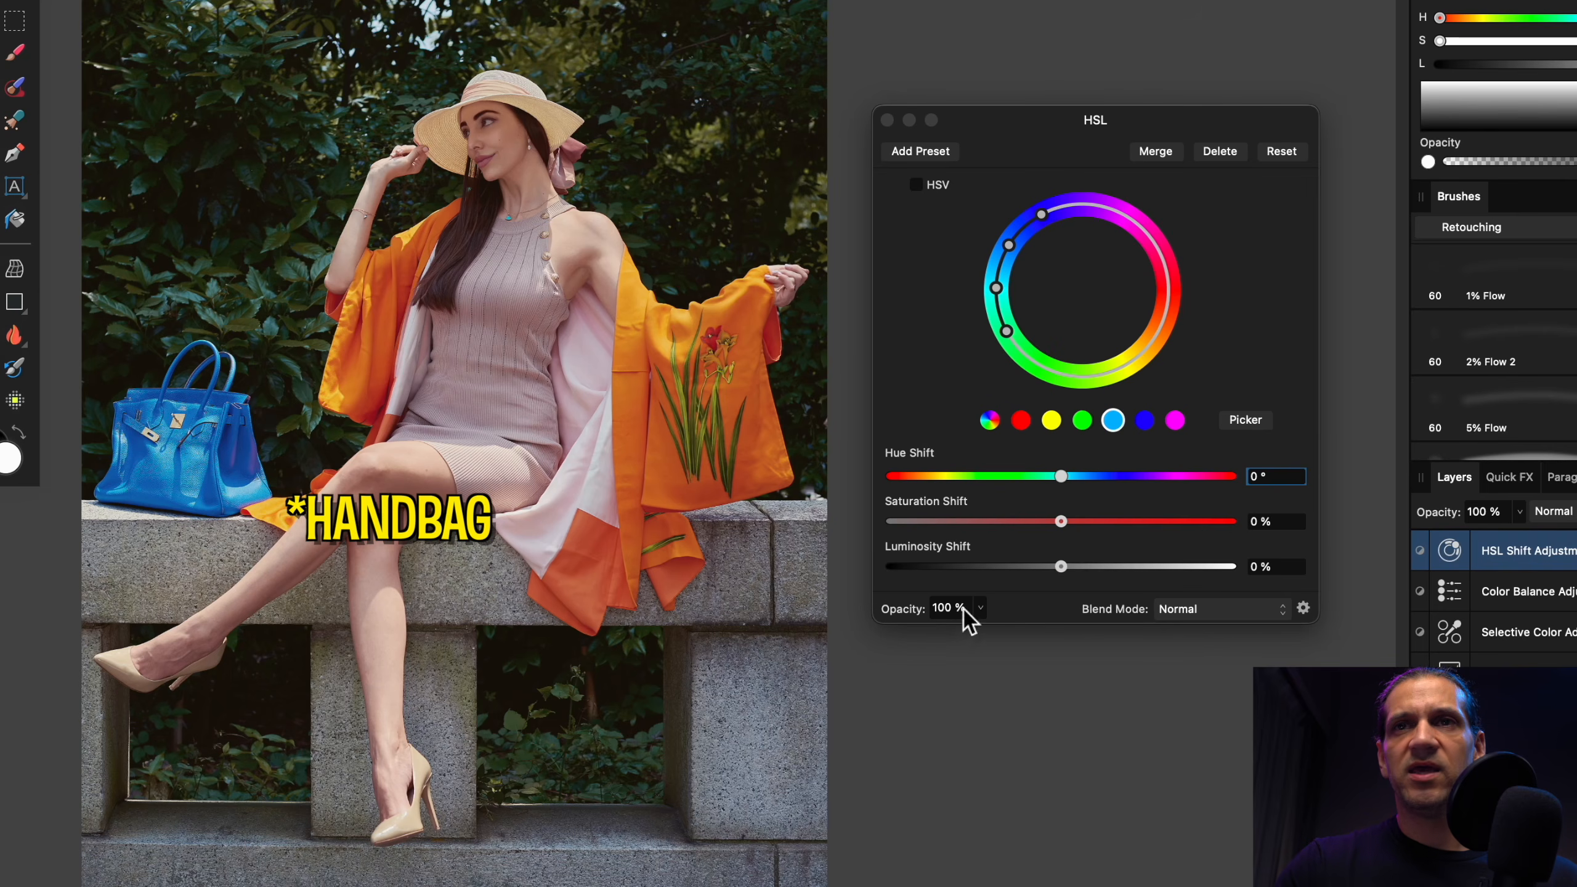
Step: Drop the handbag's blue range to -100% saturation and extend the range on the colour wheel to cover the bag's purple patches
left_click_drag(1061, 522, 799, 526)
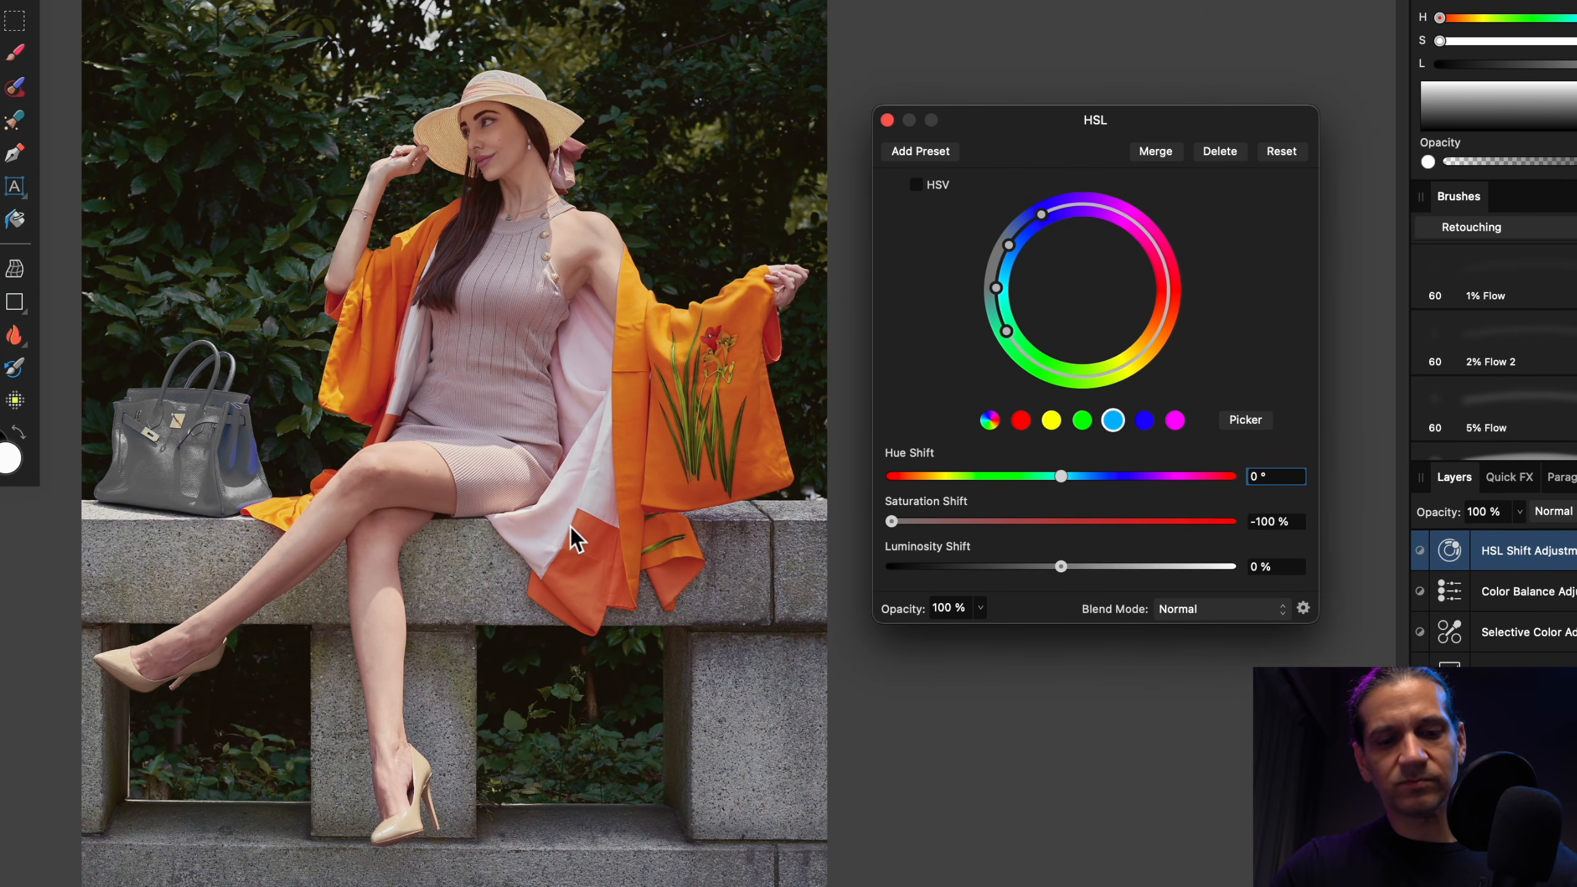
left_click(314, 412)
key("super+=")
key("super+=")
key("super+=")
scroll(314, 412, "left", 20)
scroll(314, 412, "right", 4)
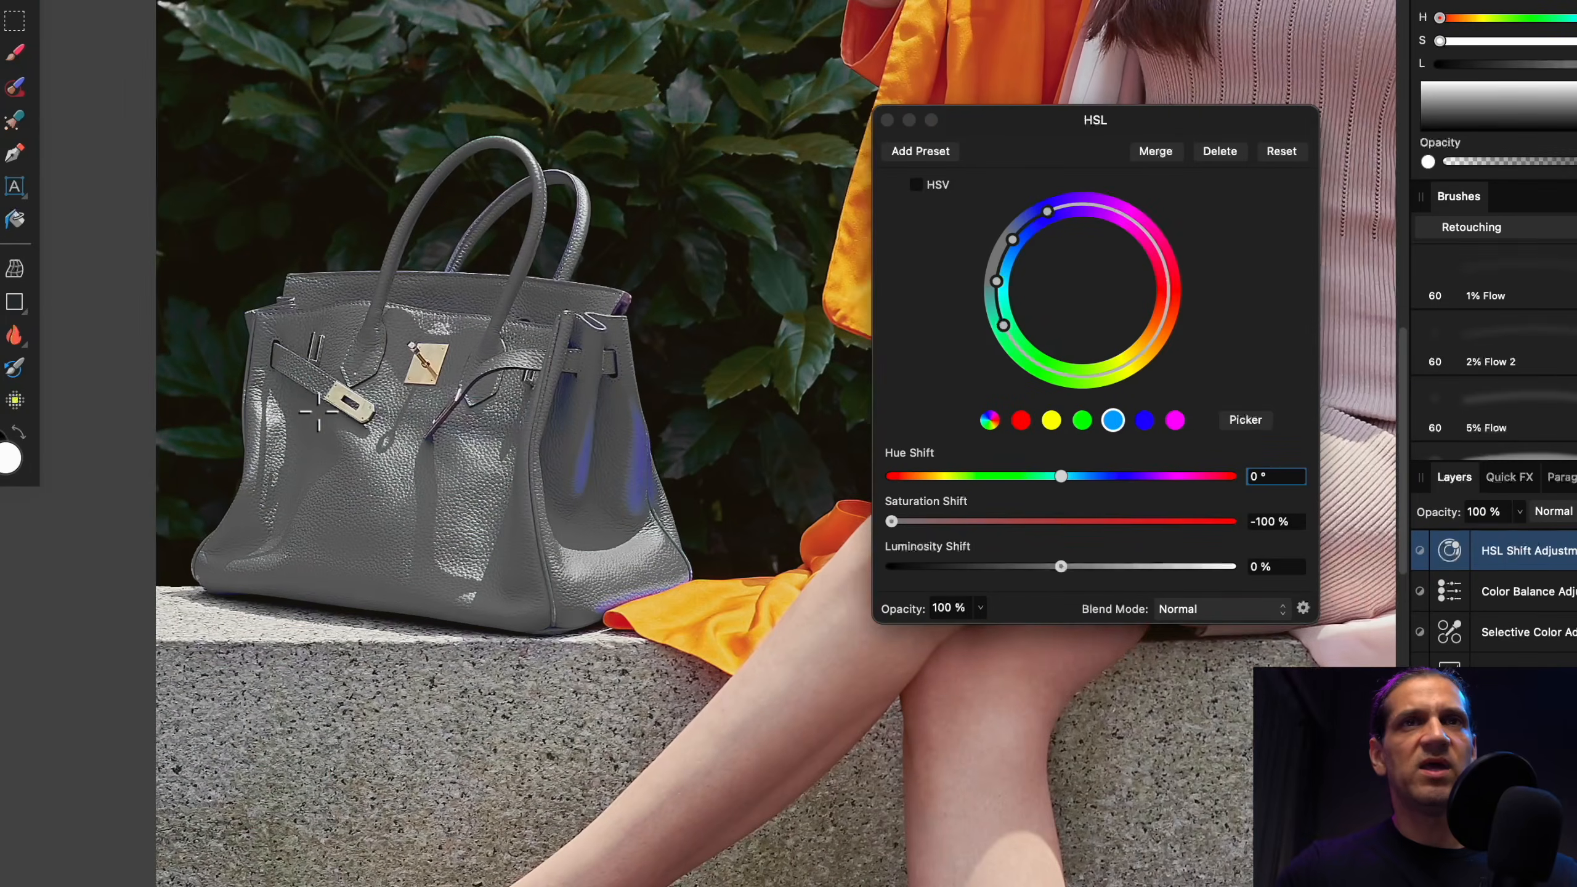
left_click_drag(998, 283, 999, 308)
left_click_drag(1034, 230, 1056, 224)
Step: Restore the handbag blue's saturation to -13% and shift its hue slightly toward cyan
scroll(686, 386, "right", 3)
scroll(690, 385, "up", 16)
scroll(691, 385, "left", 3)
scroll(690, 384, "down", 2)
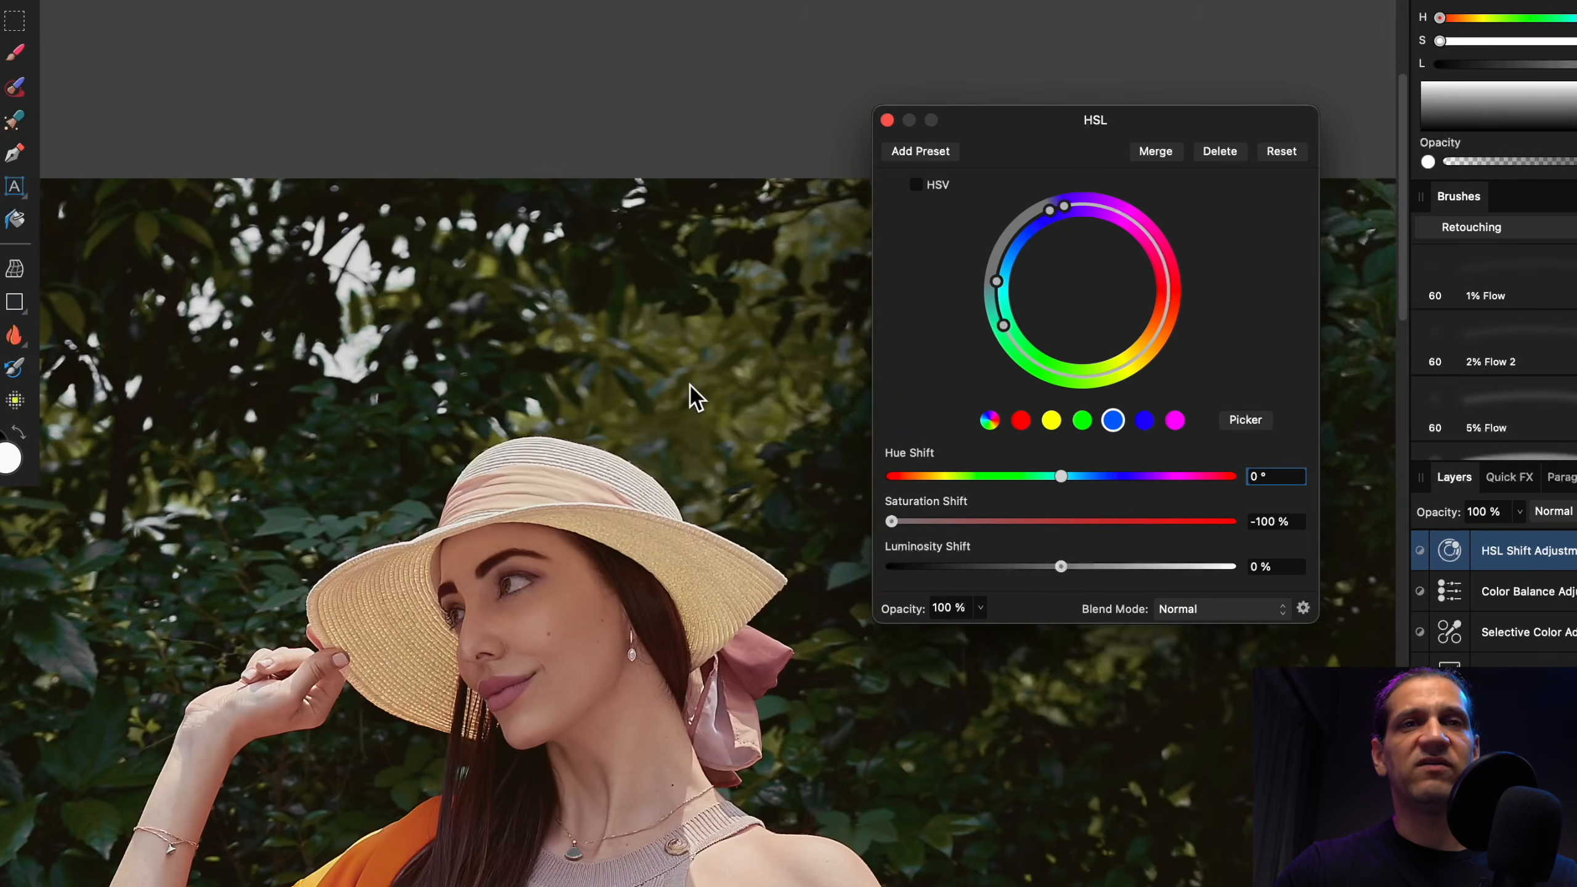
scroll(693, 386, "down", 10)
scroll(693, 387, "left", 6)
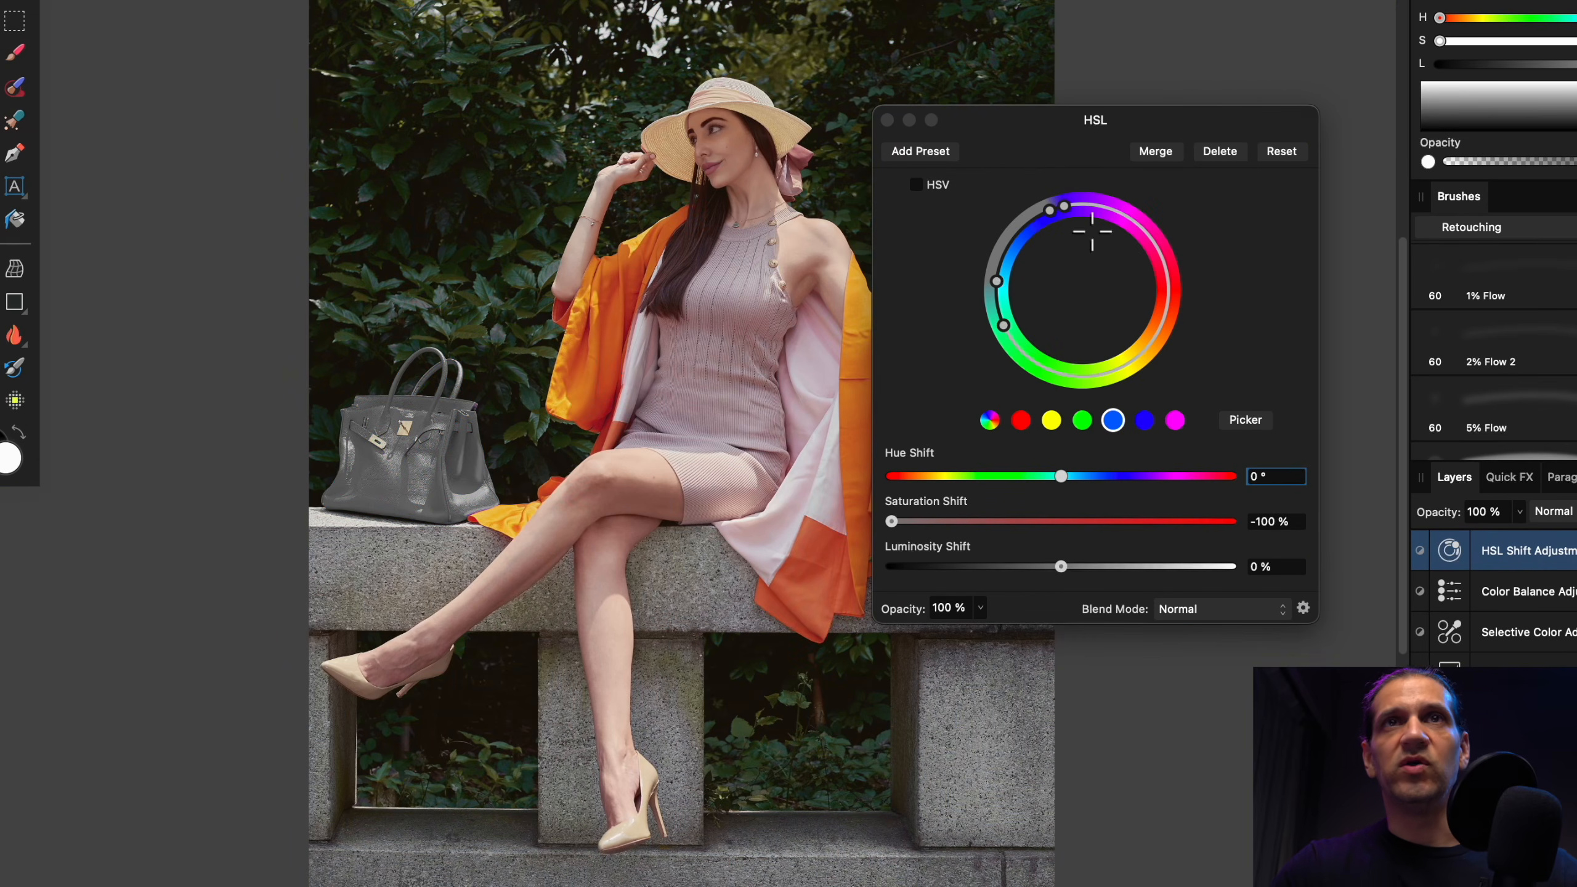
left_click_drag(905, 512, 1071, 486)
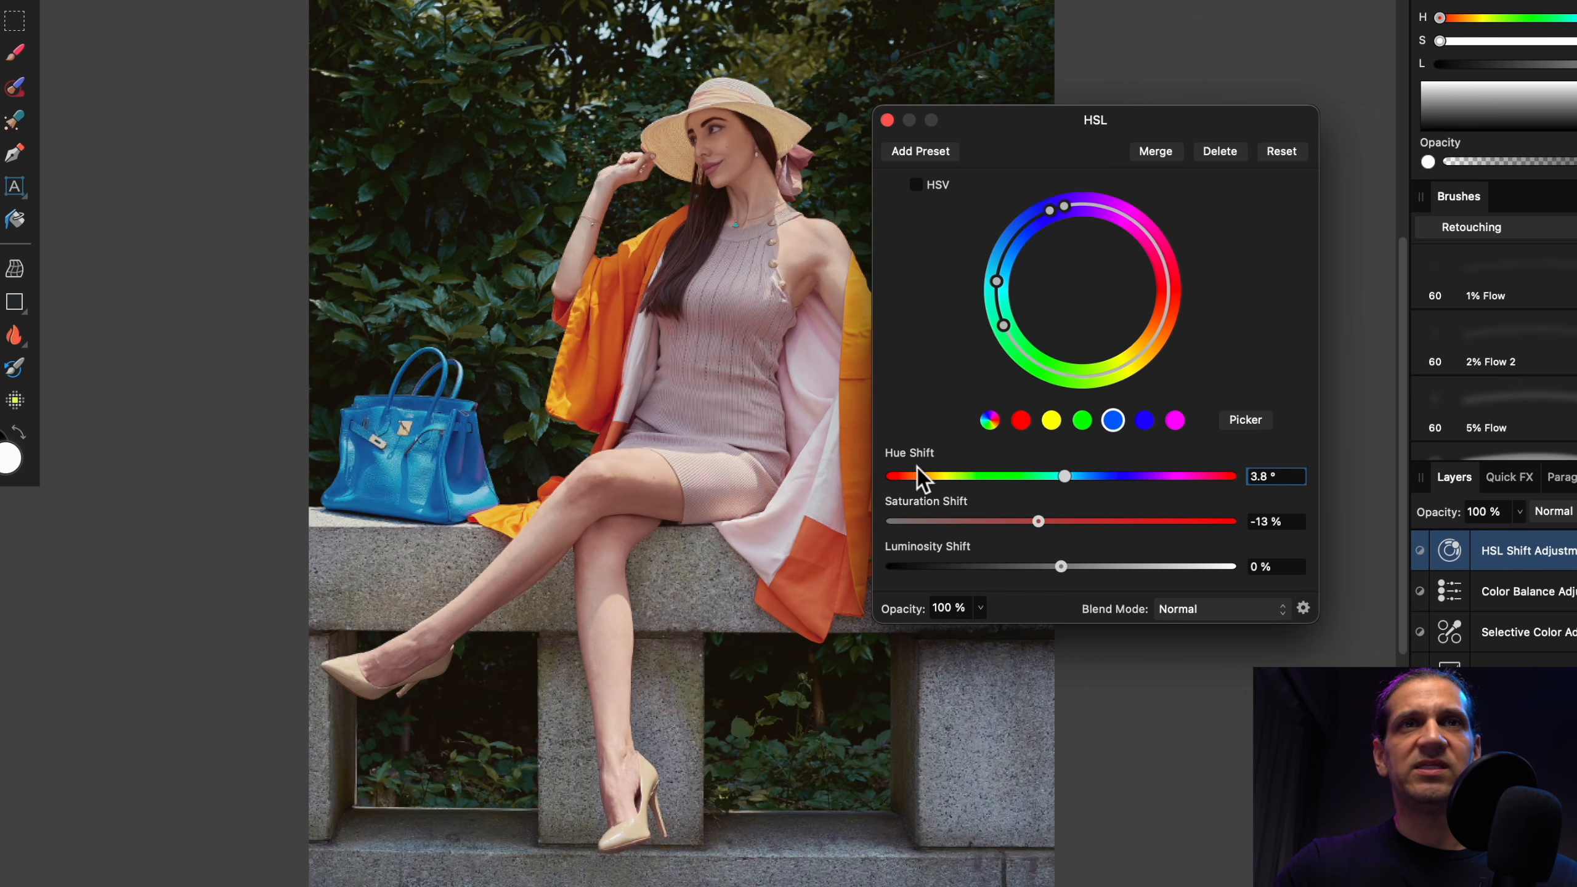
scroll(624, 430, "right", 5)
scroll(624, 430, "left", 2)
mouse_move(1071, 486)
left_mouse_down()
mouse_move(991, 484)
mouse_move(1074, 486)
left_mouse_up()
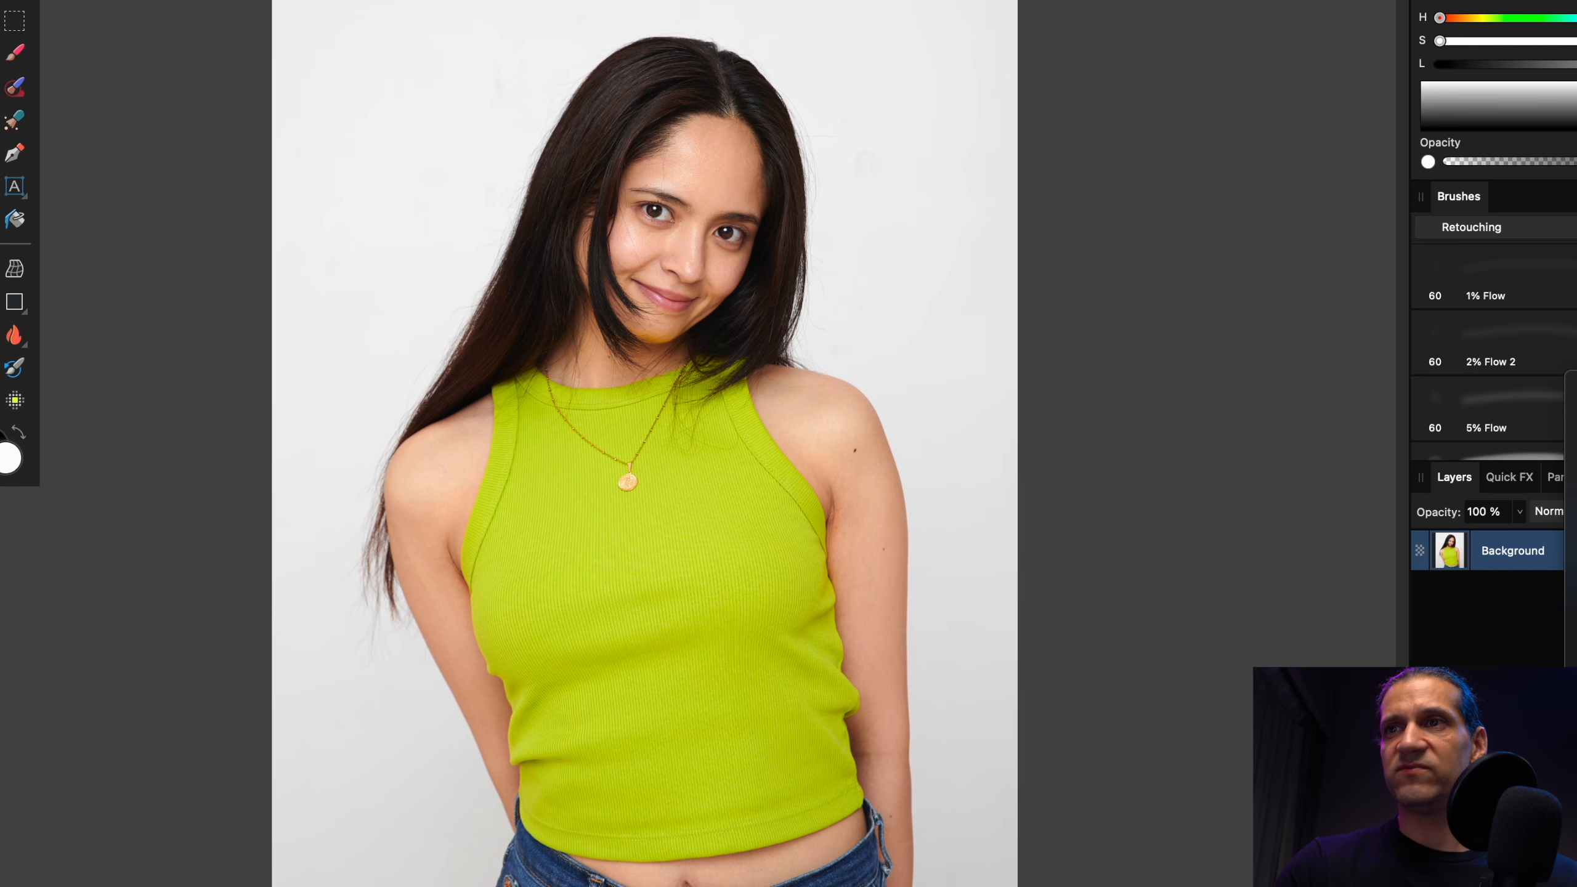
Step: Add an HSL adjustment to the photo of the woman in the green top and retarget its green range to the top's colour
left_click(1571, 435)
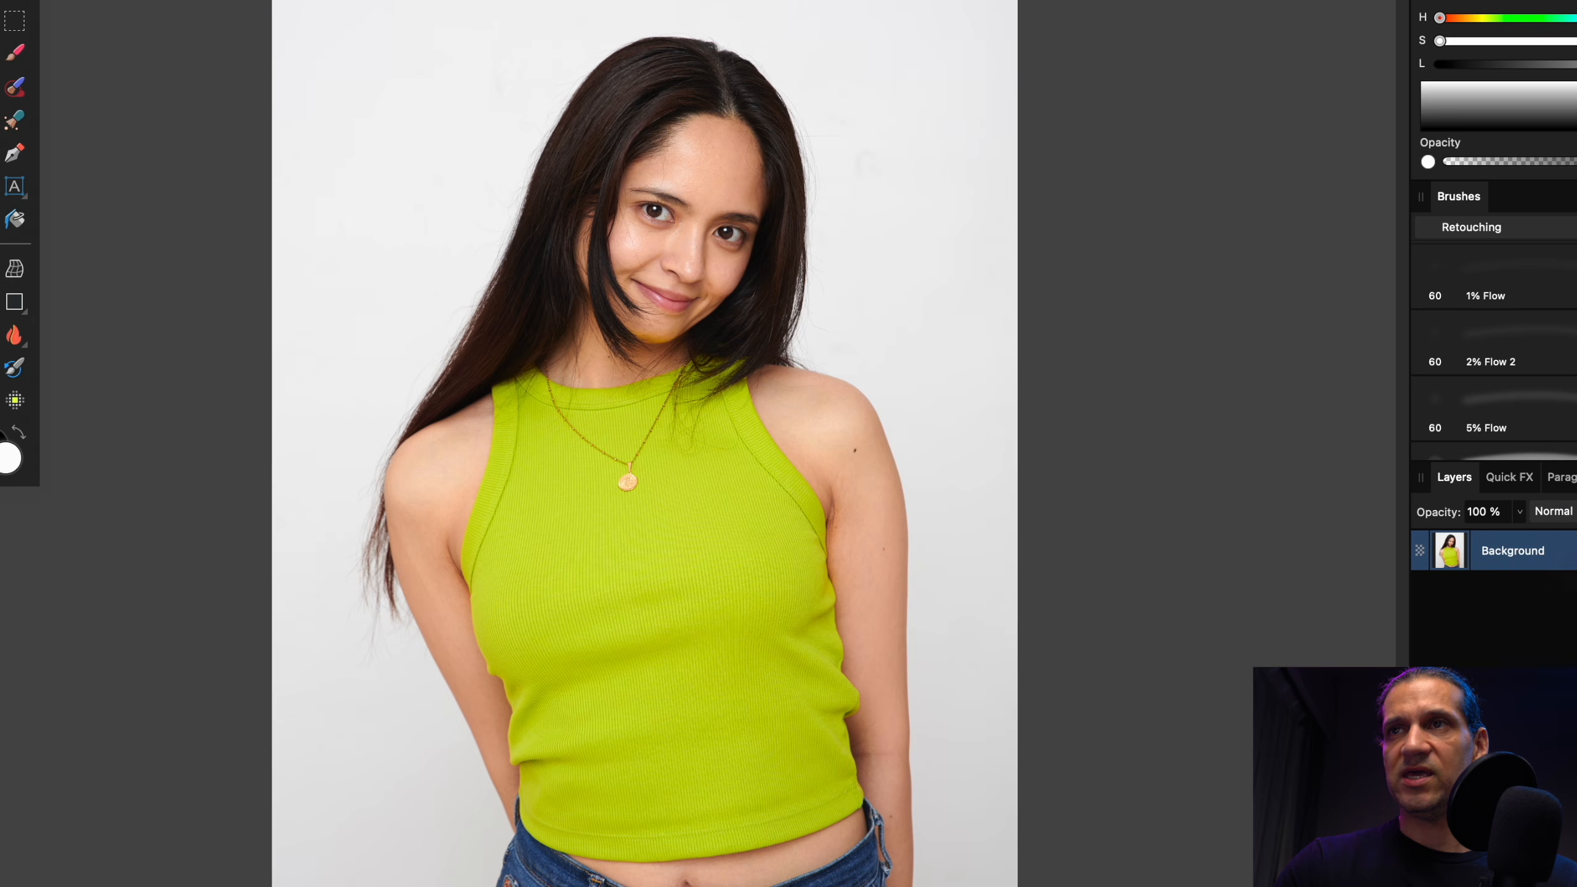
left_click_drag(1077, 129, 1184, 129)
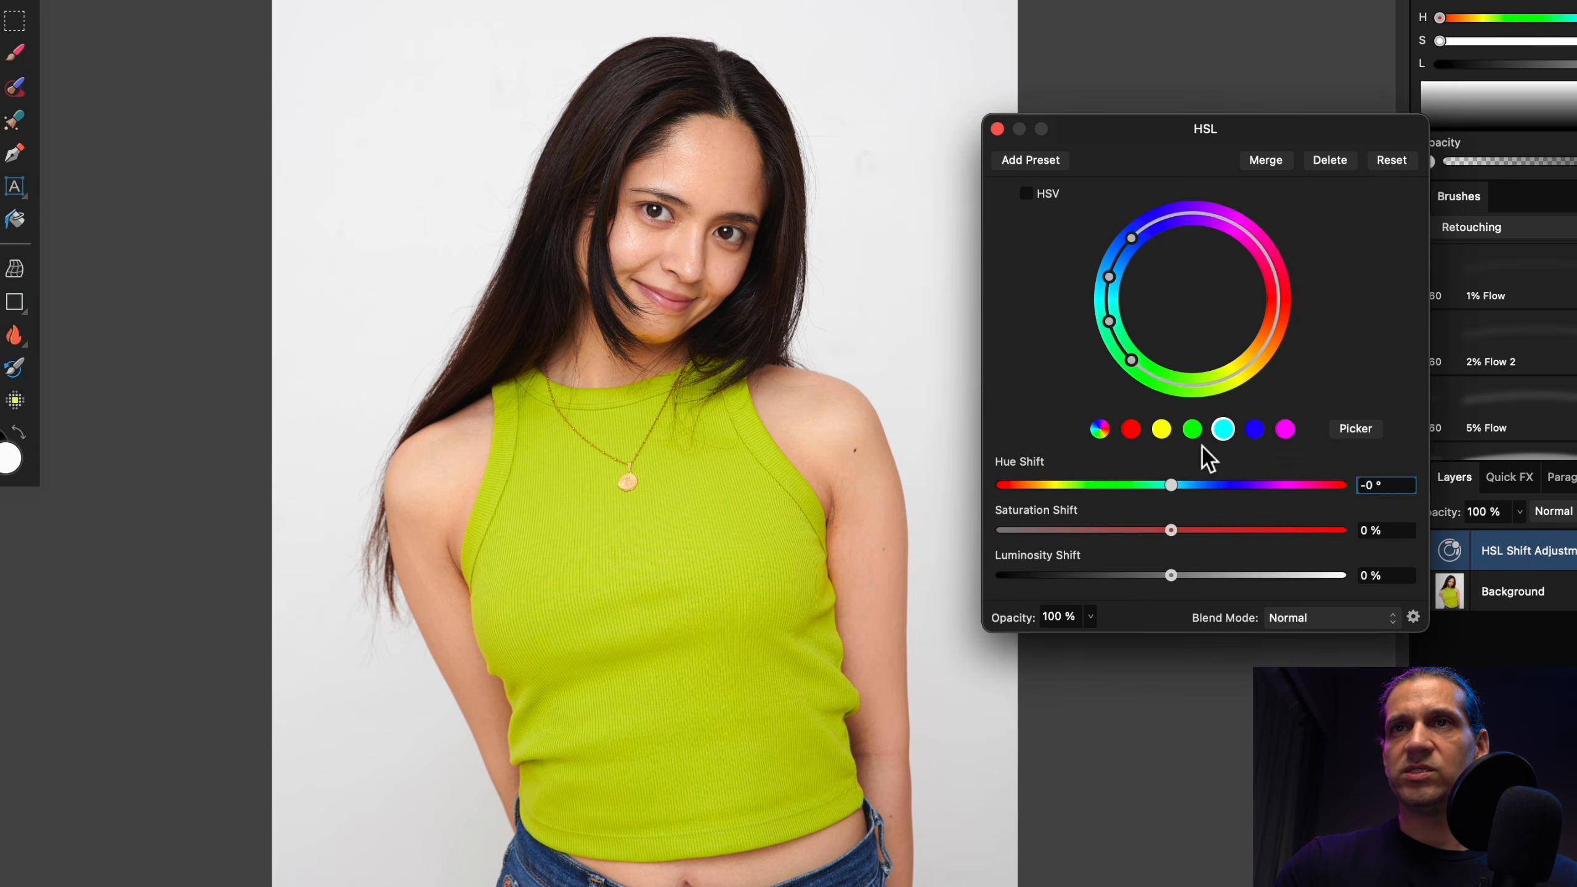
left_click(1192, 429)
left_click(1359, 435)
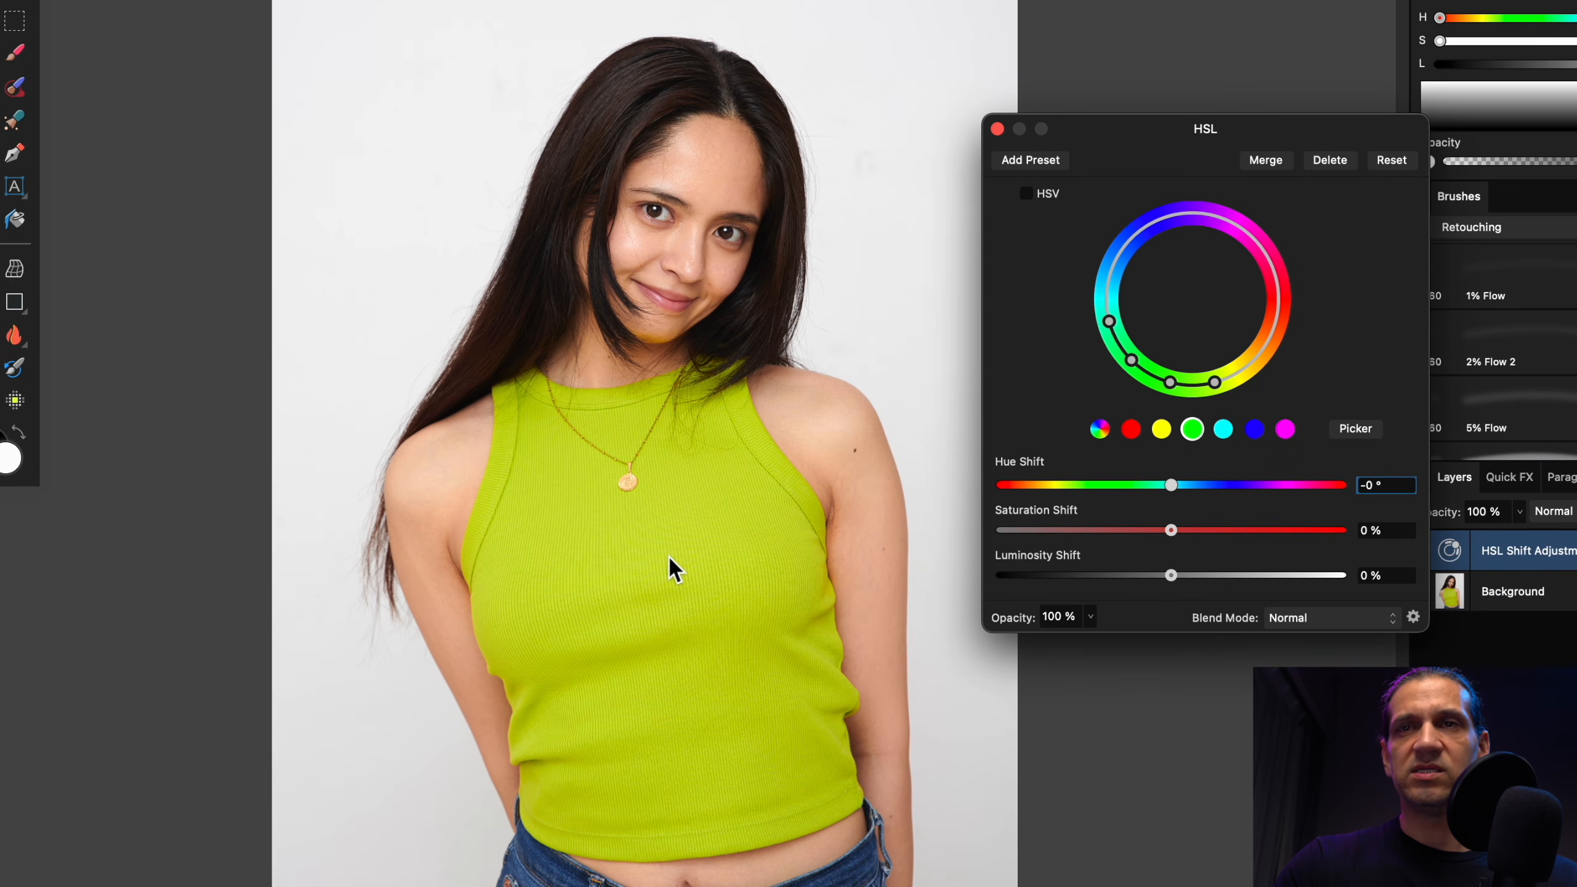
left_click(676, 571)
Step: Preview the sampled range at -100% saturation, narrow its orange end on the colour wheel, and reset the saturation to 0%
left_click_drag(1171, 530, 880, 552)
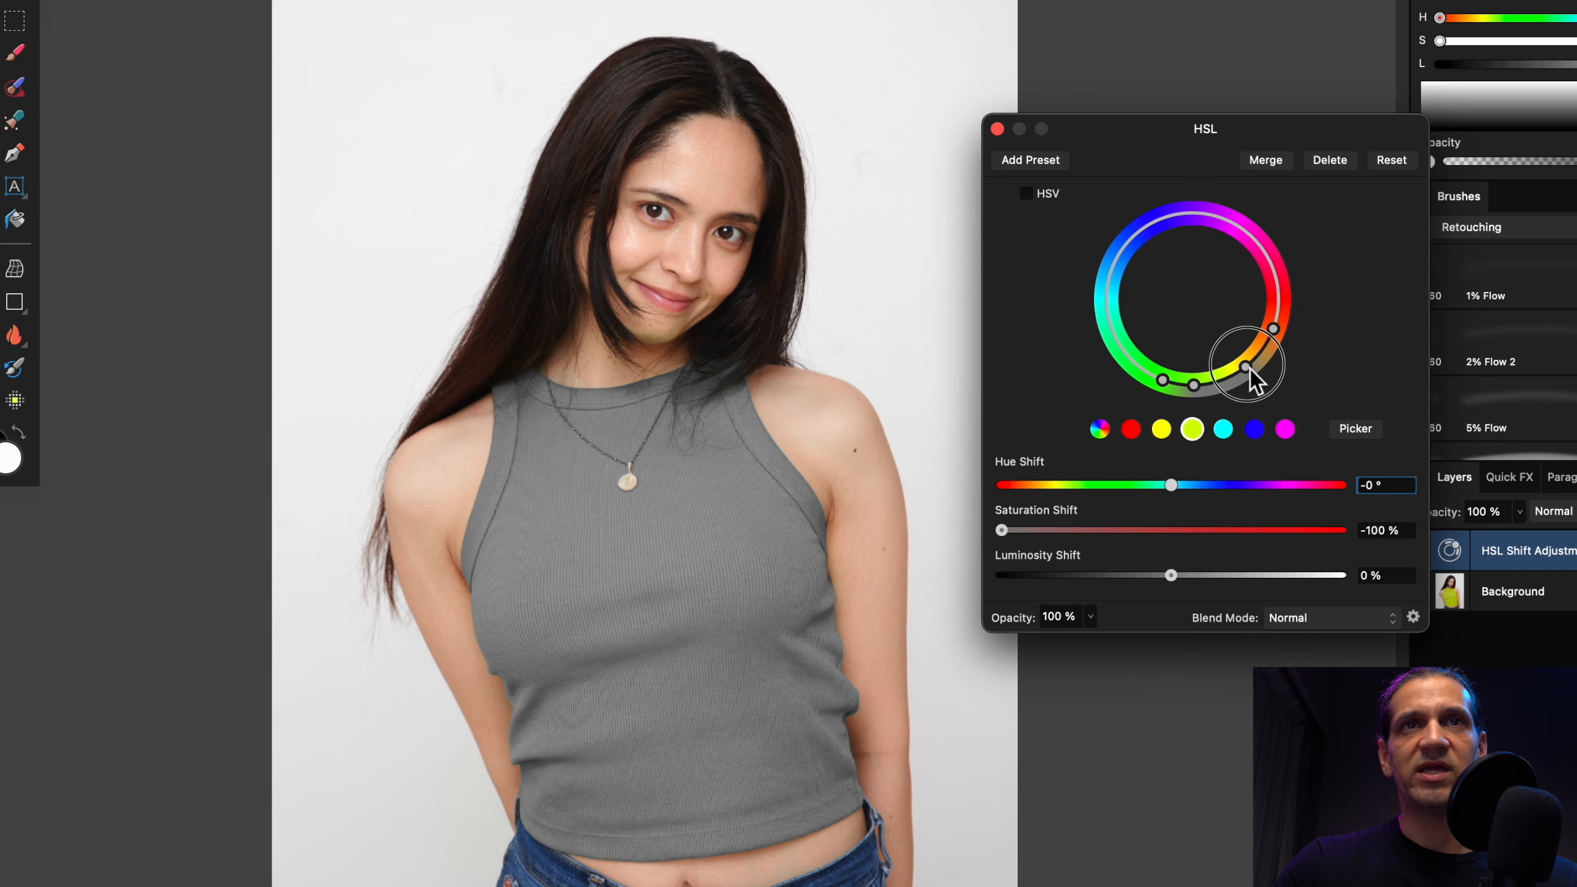
mouse_move(1279, 334)
left_mouse_down()
mouse_move(1255, 367)
mouse_move(1262, 352)
left_mouse_up()
double_click(1001, 530)
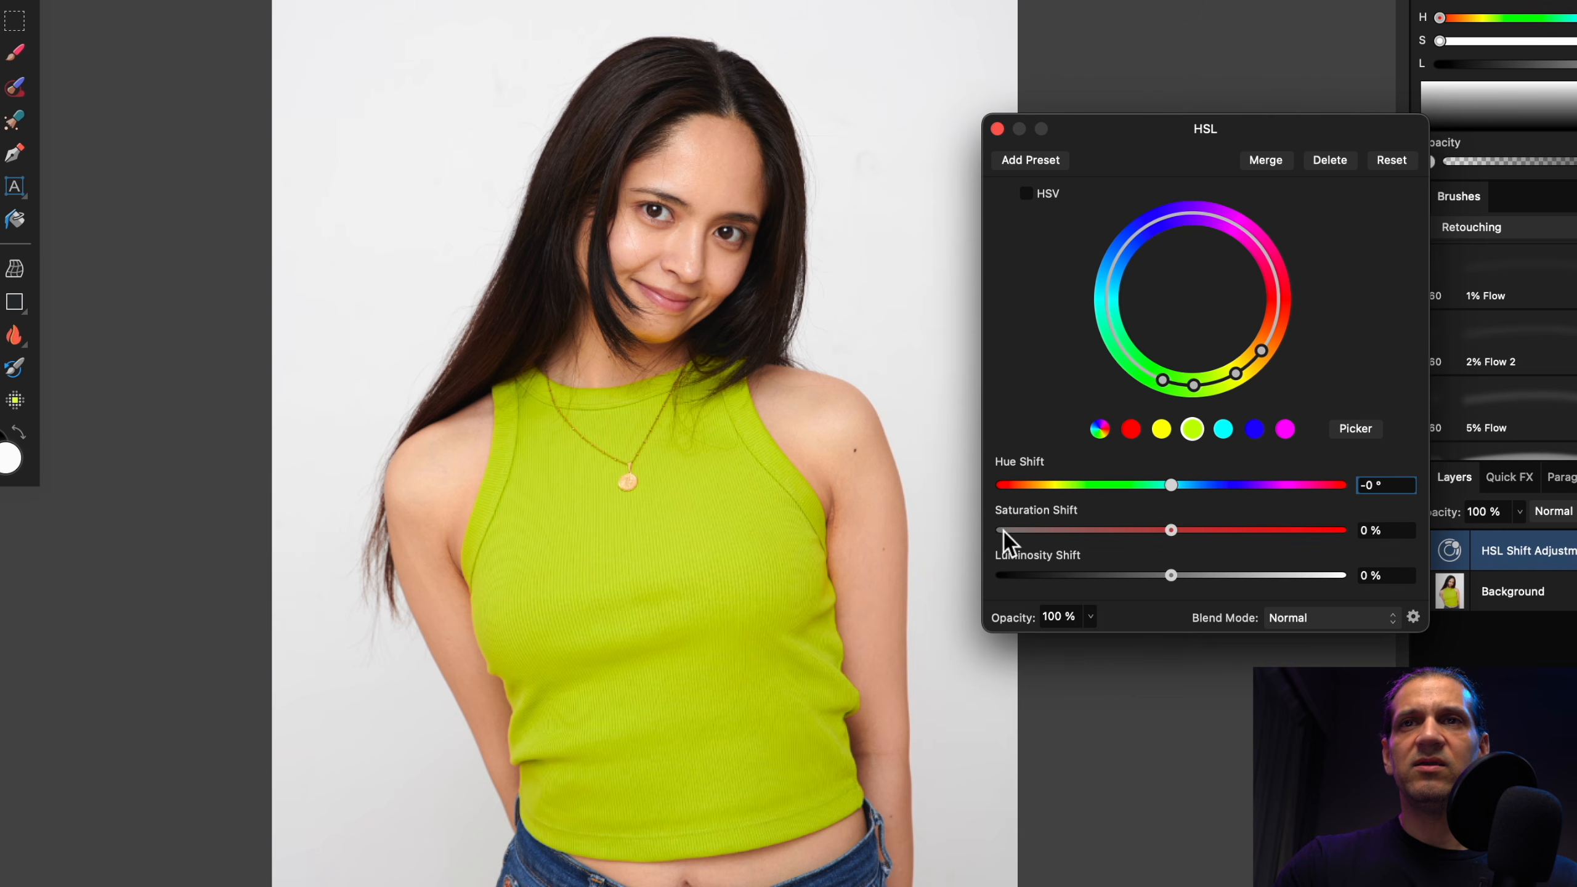
Step: Recolour the green top to pink with a hue shift of 89.9° and a saturation shift of -27%
left_click_drag(1176, 485, 1264, 489)
left_click_drag(1171, 532, 1125, 530)
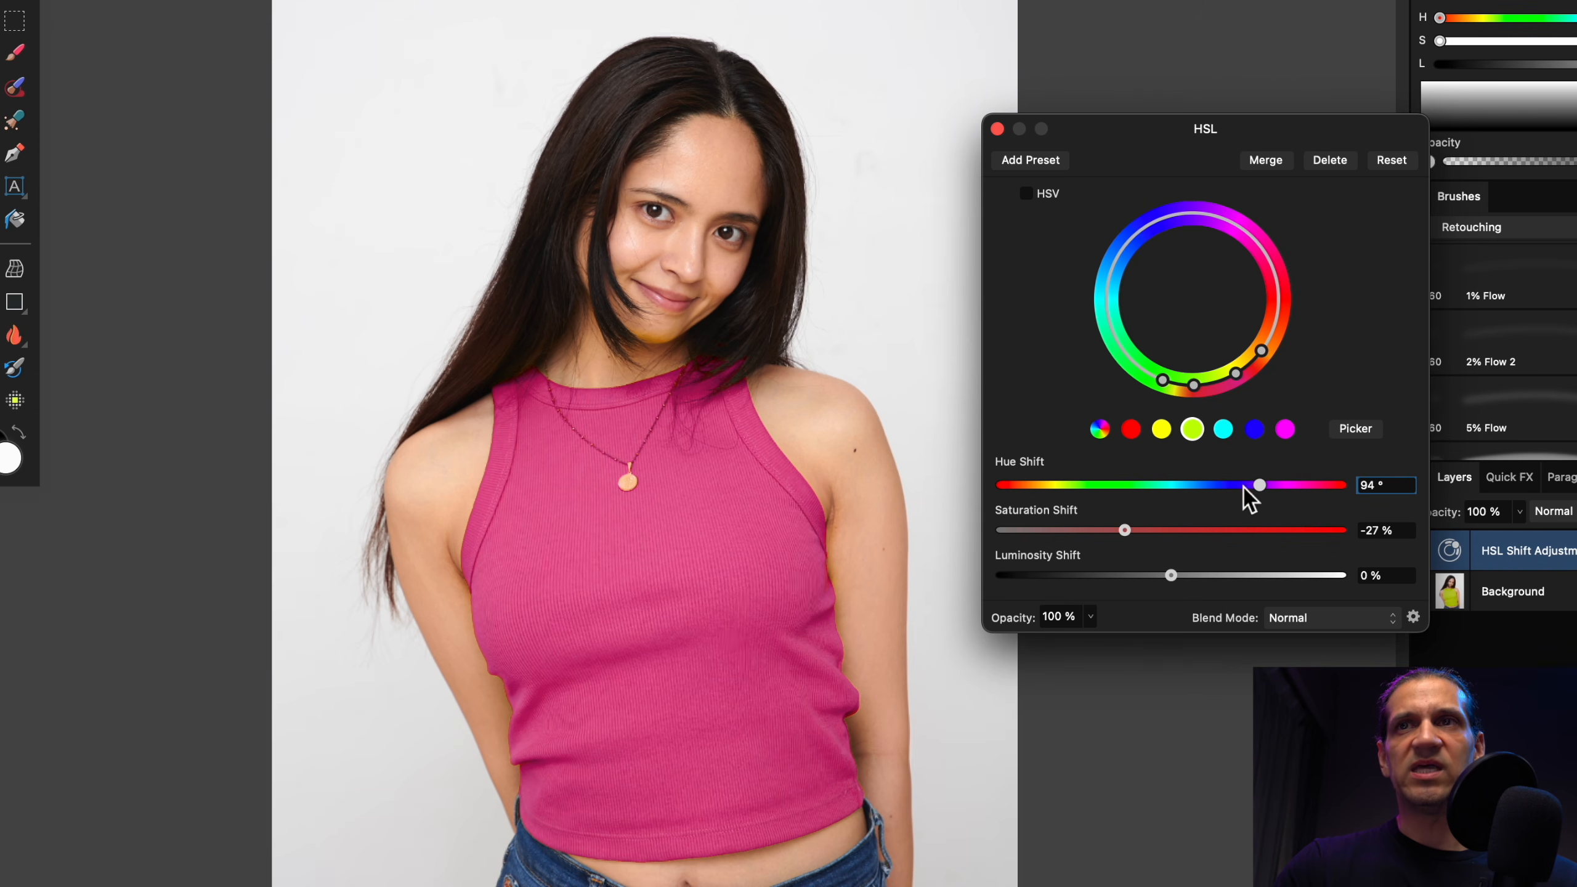
mouse_move(1259, 486)
left_mouse_down()
mouse_move(1129, 490)
mouse_move(1255, 486)
left_mouse_up()
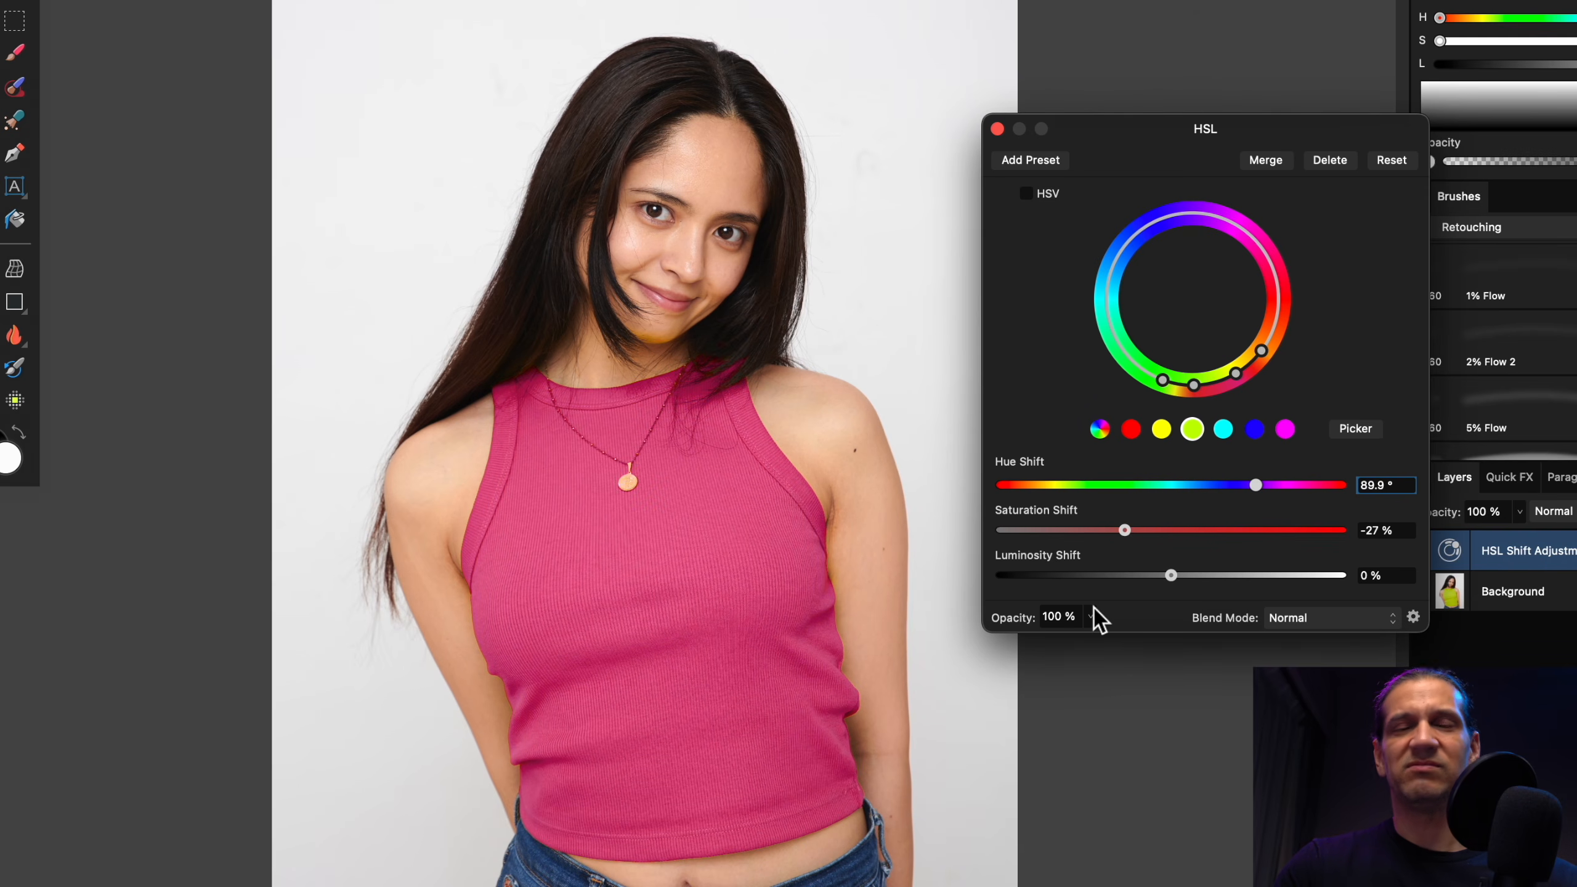
Step: Try a negative hue shift on the top, adjust its colour range, and raise its saturation and luminosity slightly
left_click_drag(1257, 488, 1017, 487)
left_click_drag(1194, 382, 1245, 368)
left_click_drag(1020, 485, 1059, 485)
mouse_move(1125, 529)
left_mouse_down()
mouse_move(1099, 530)
mouse_move(1094, 486)
mouse_move(1254, 486)
mouse_move(1109, 530)
mouse_move(1139, 532)
left_mouse_up()
mouse_move(1175, 581)
left_mouse_down()
mouse_move(1222, 579)
mouse_move(1139, 581)
mouse_move(1183, 583)
left_mouse_up()
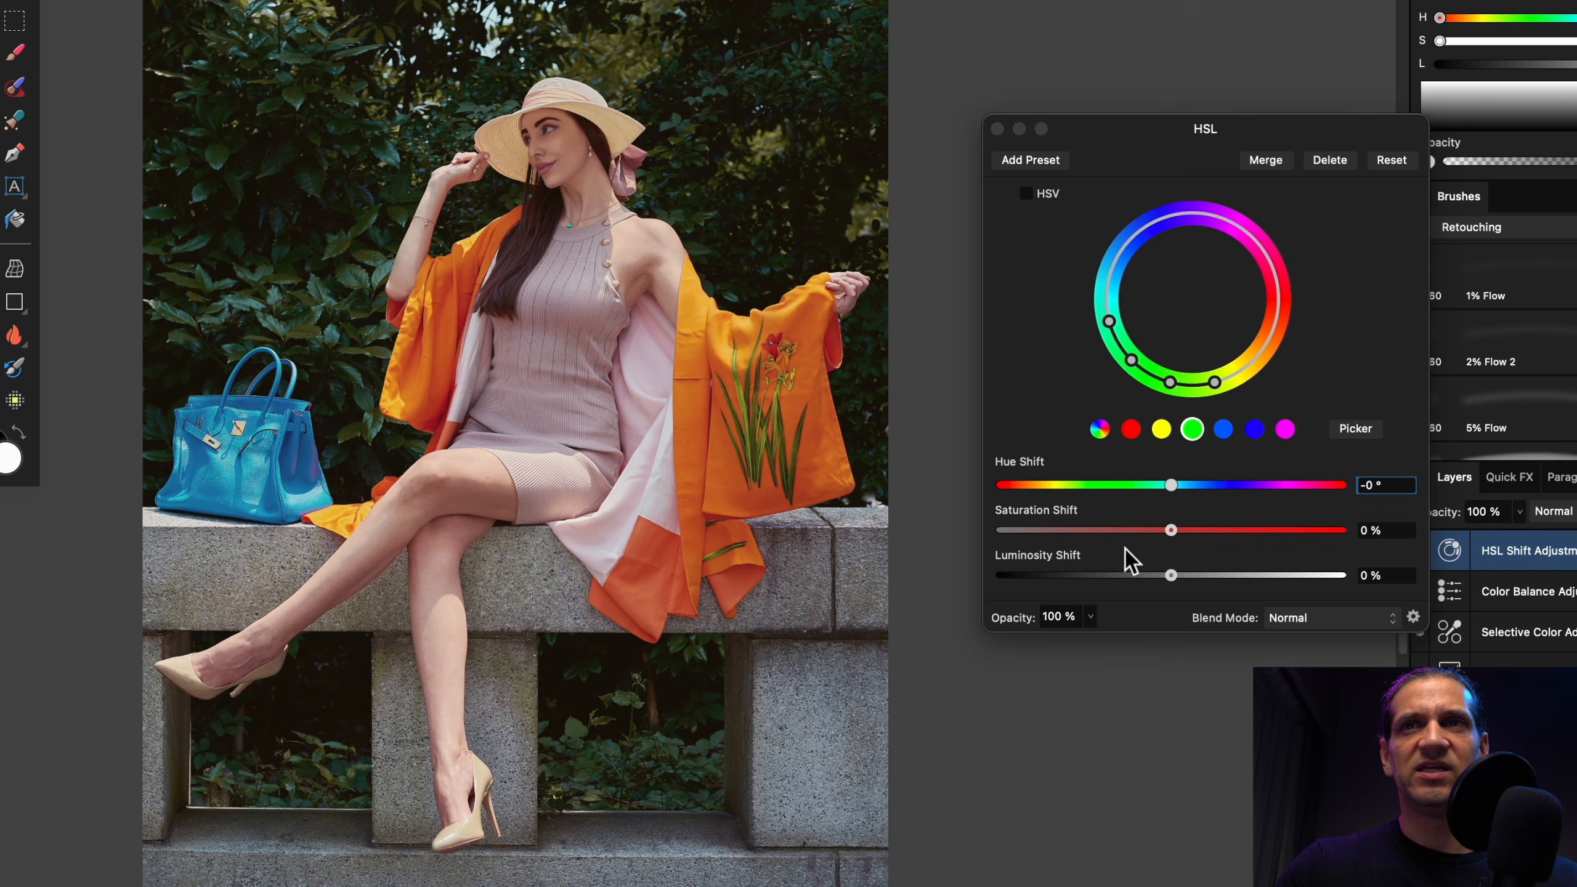
Step: In the handbag photo's HSL adjustment, set the blue range to 8.6° hue, -21% saturation and -19% luminosity shift
left_click_drag(1178, 490, 1231, 489)
double_click(1229, 485)
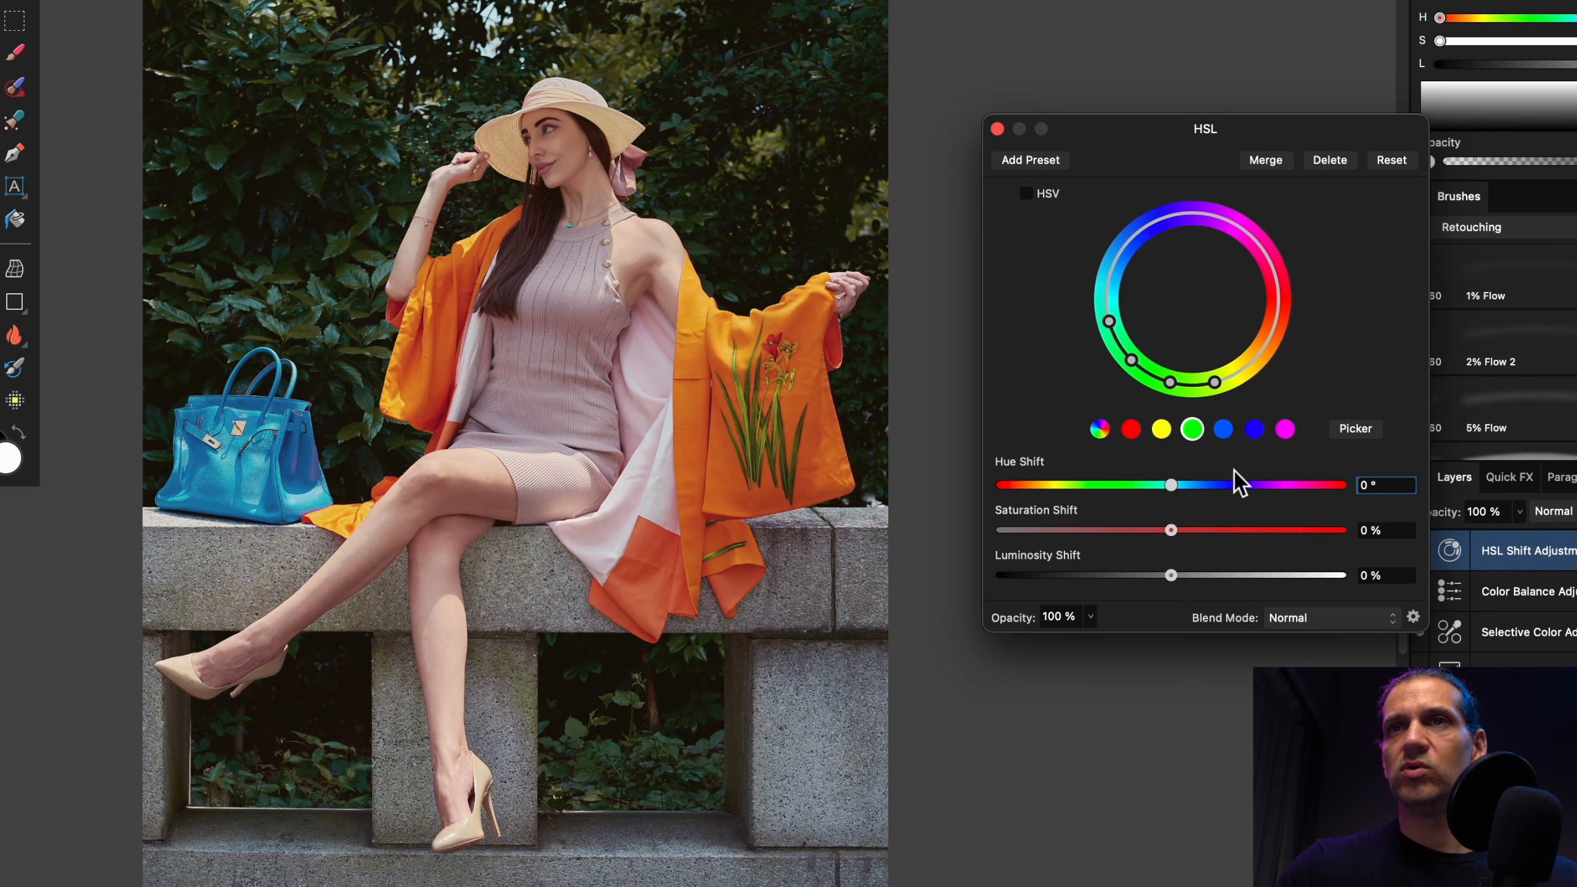
left_click(1228, 431)
left_click_drag(1182, 489, 1139, 575)
Step: Compare the photo with the HSL adjustment hidden and shown, and close the adjustment's settings
left_click(1575, 552)
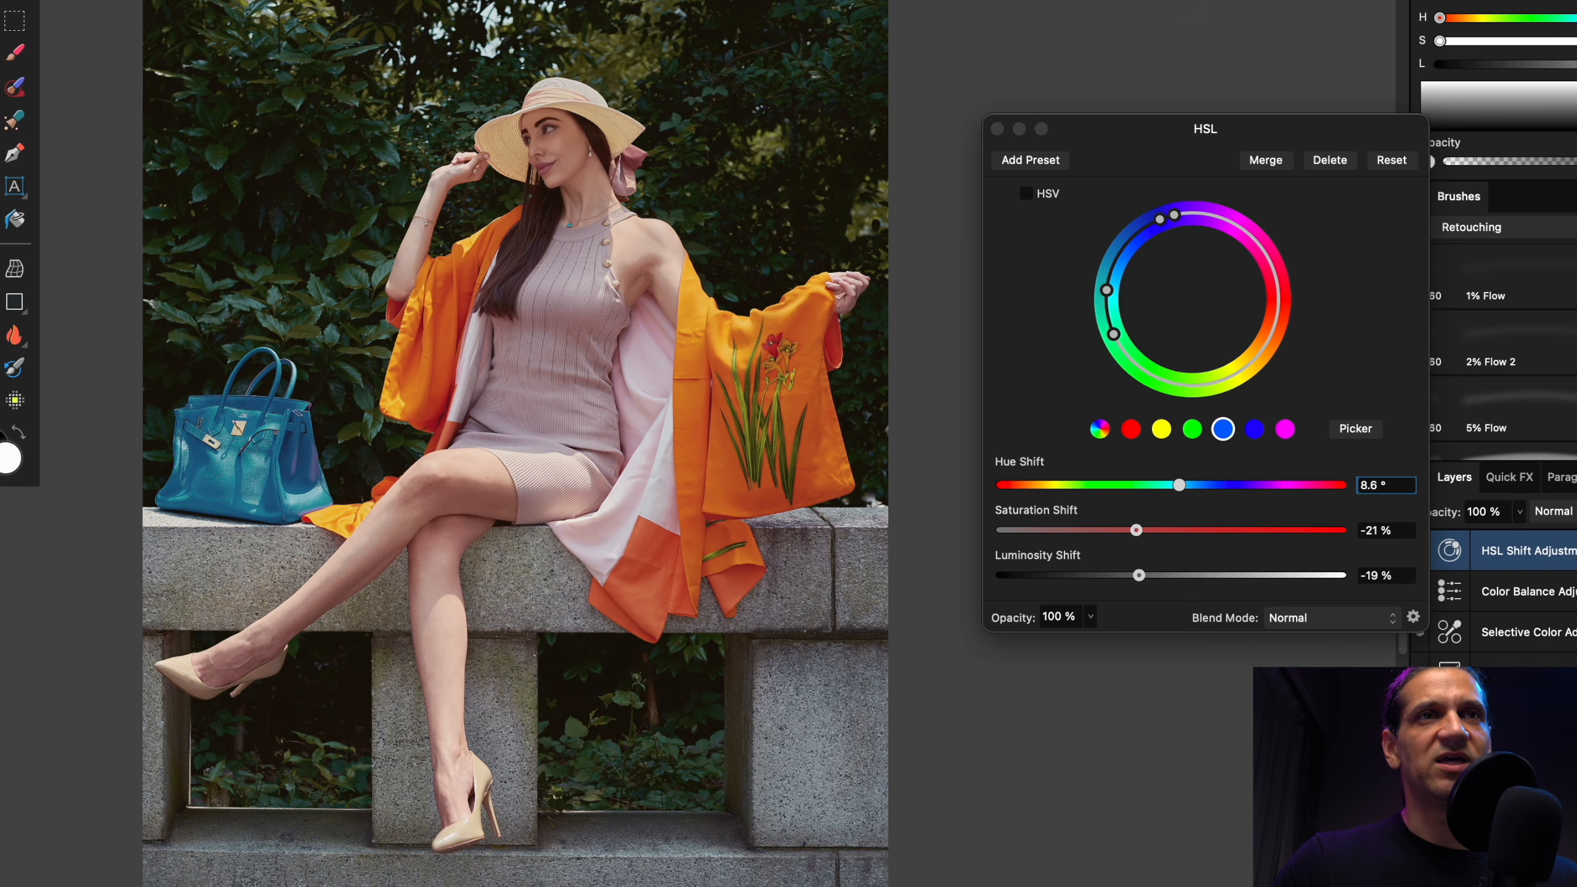
left_click(1575, 552)
left_click(1574, 551)
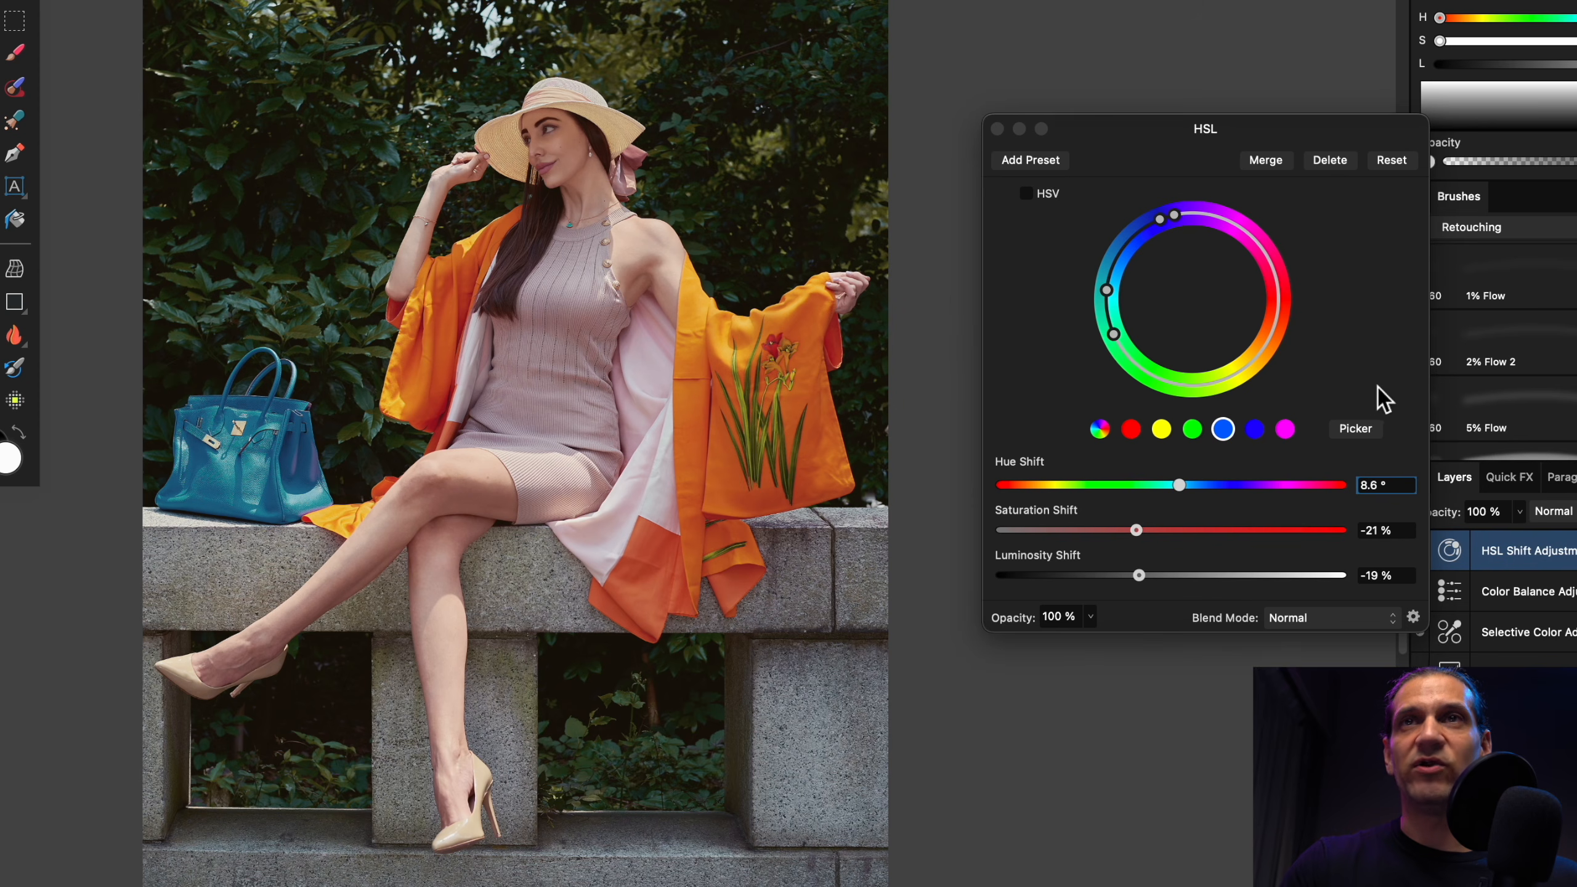
left_click_drag(1184, 138, 1129, 192)
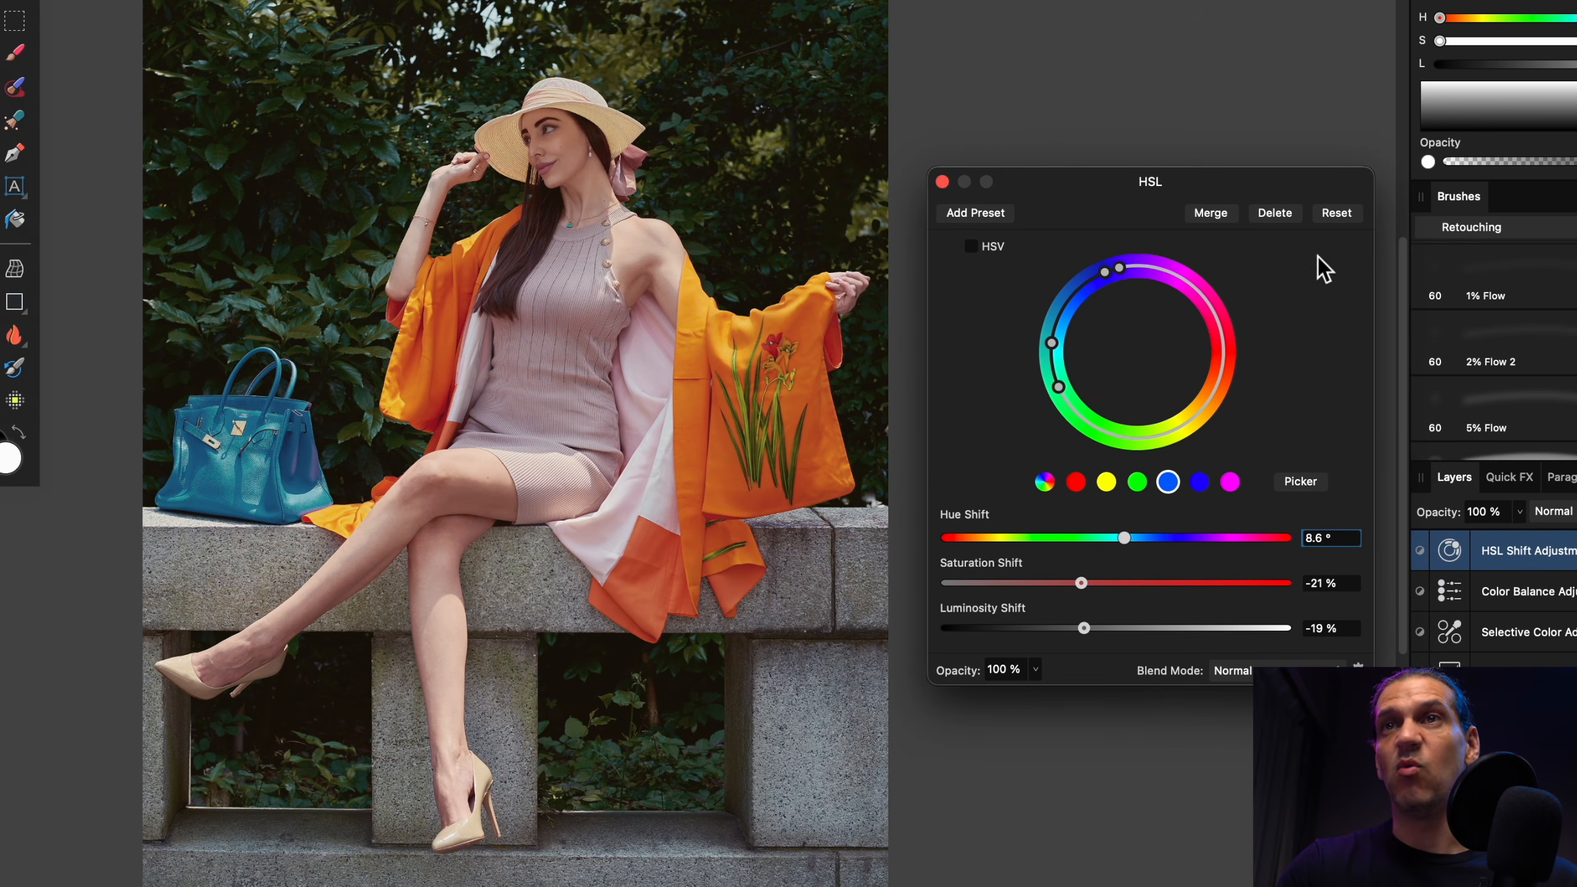
left_click(943, 181)
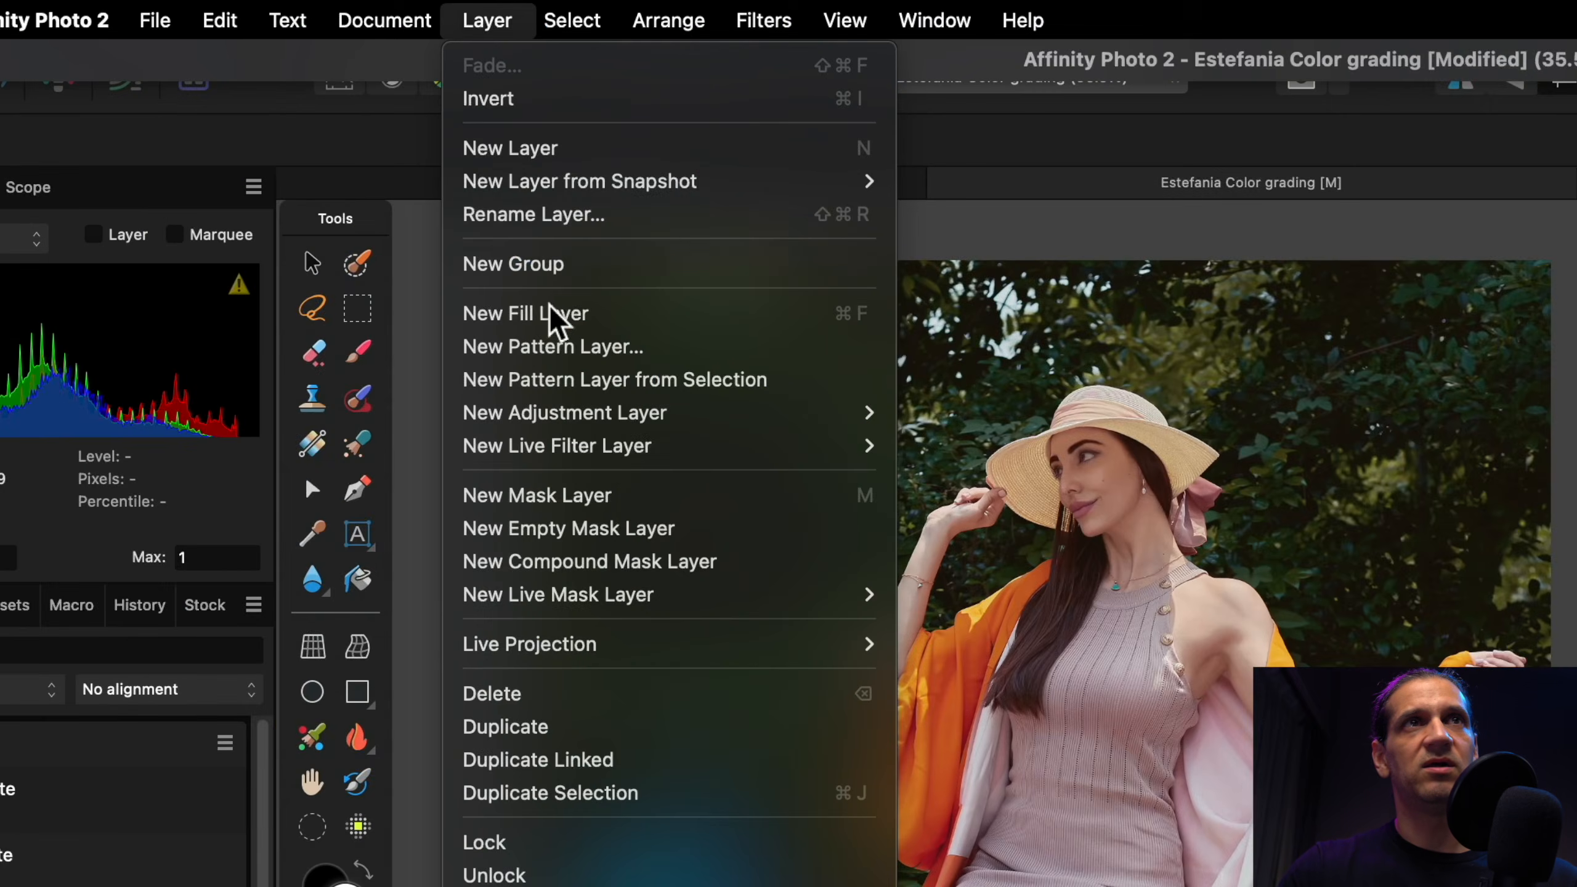
Step: Add a fill layer on top and colour it orange with hue 36, saturation 100 and lightness 50
left_click(547, 317)
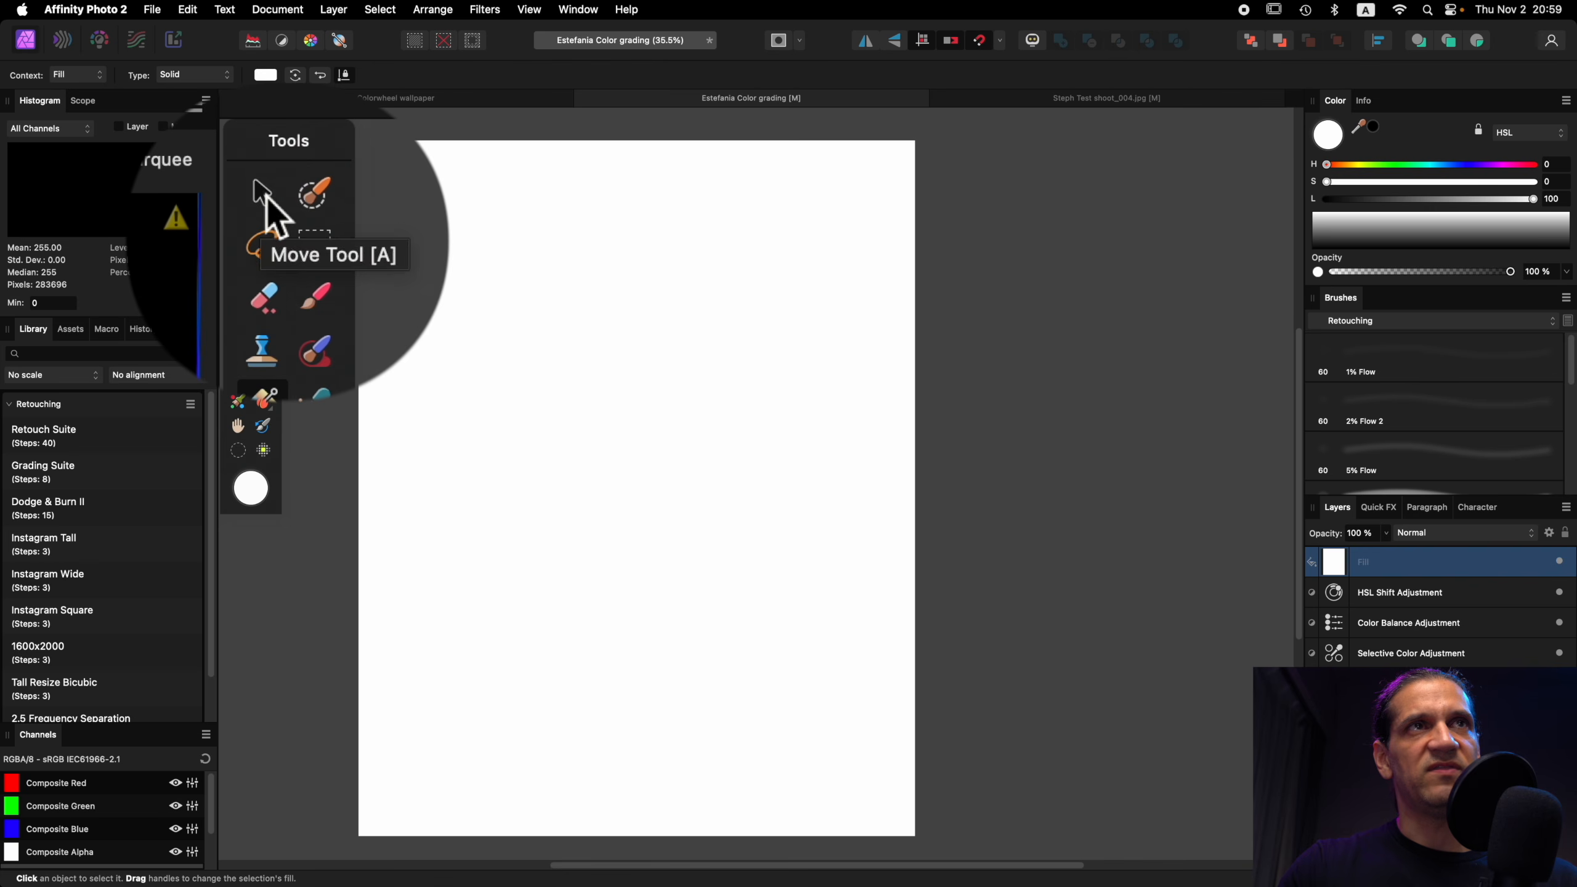
left_click(266, 198)
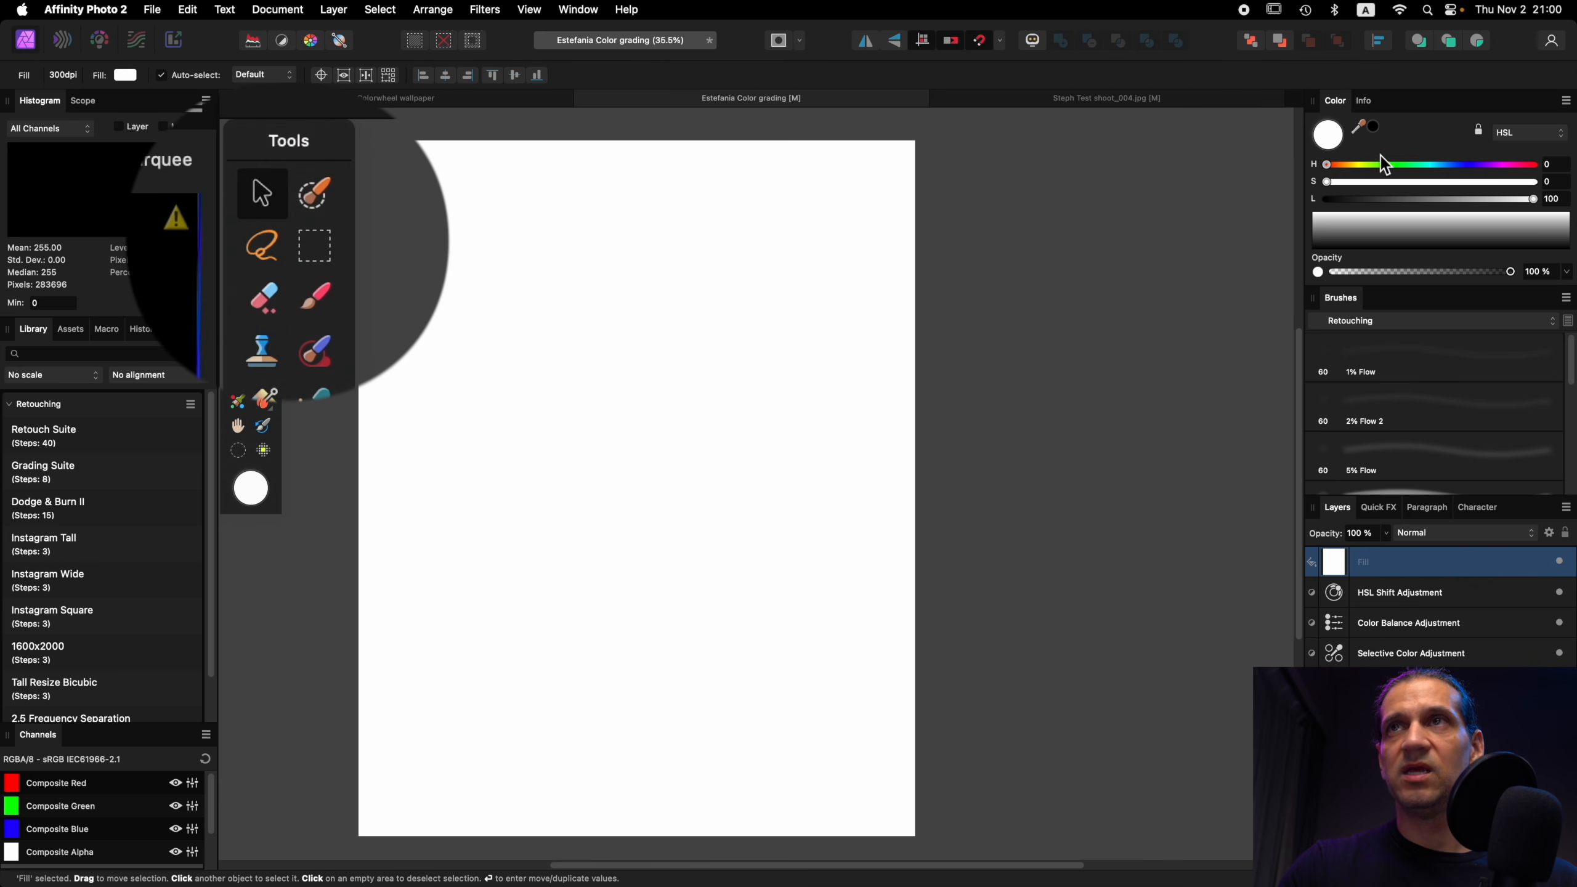
left_click_drag(1331, 164, 1435, 212)
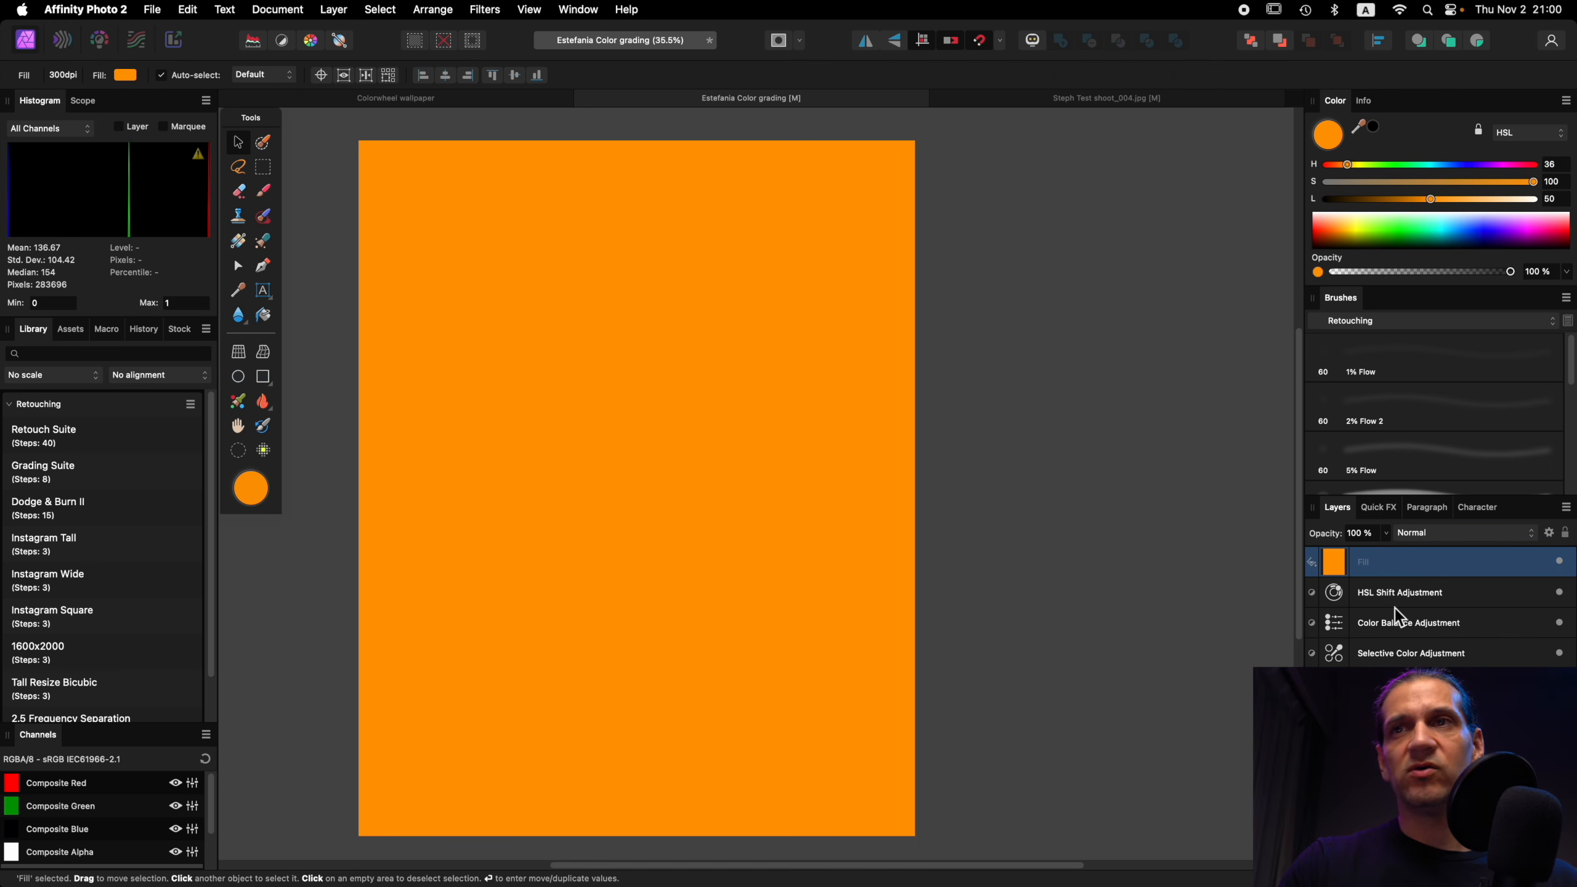
Step: Blend the orange fill layer as Soft Light at 25% opacity
left_click(1452, 532)
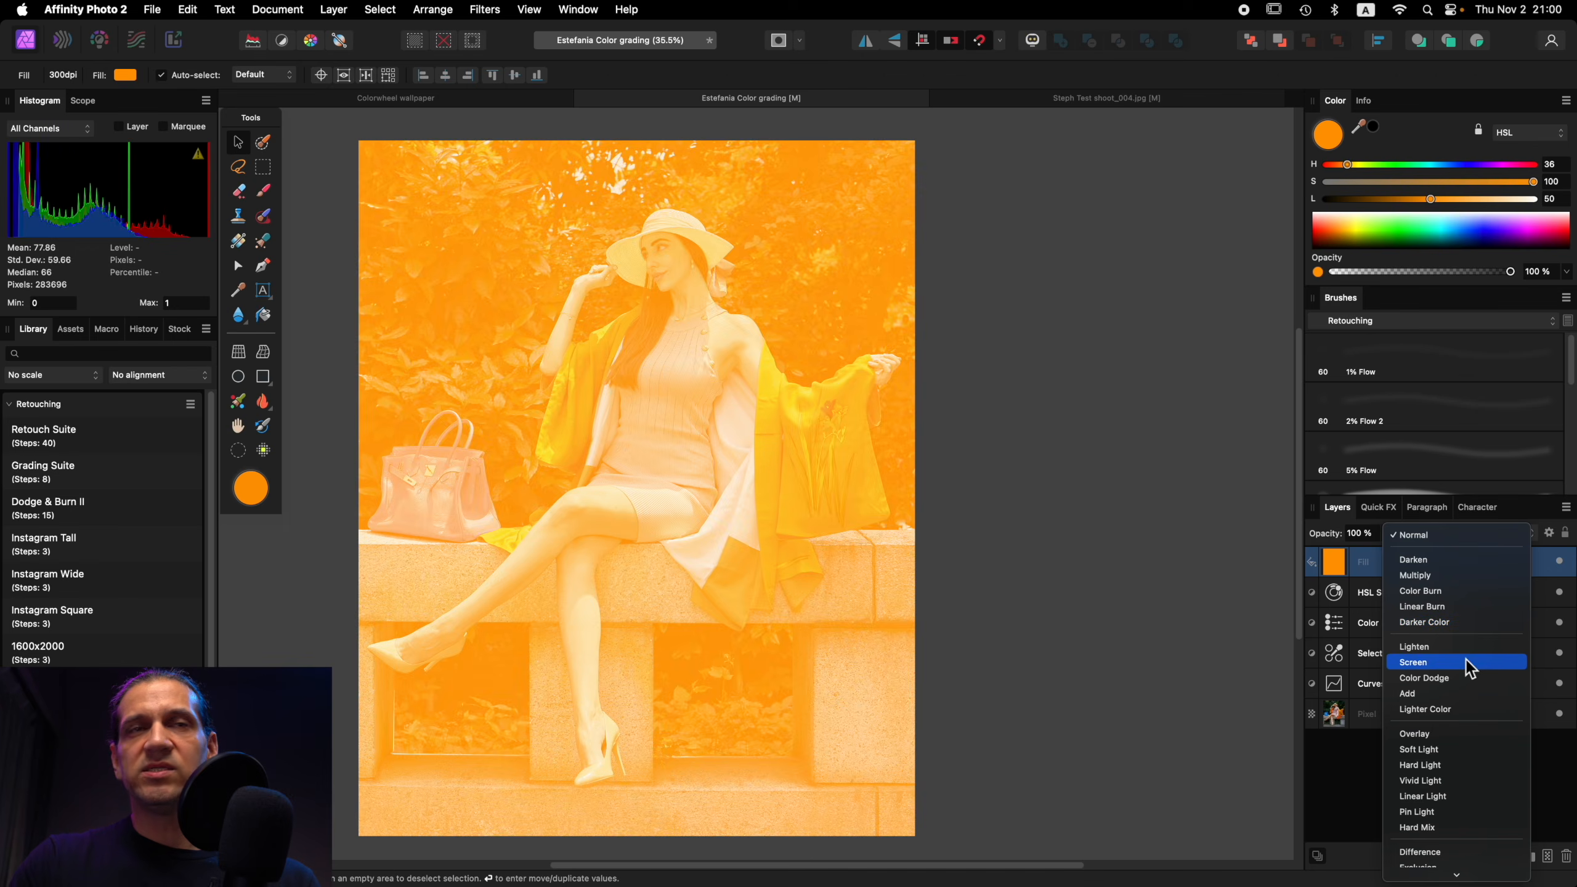
left_click(1466, 749)
scroll(1082, 594, "left", 2)
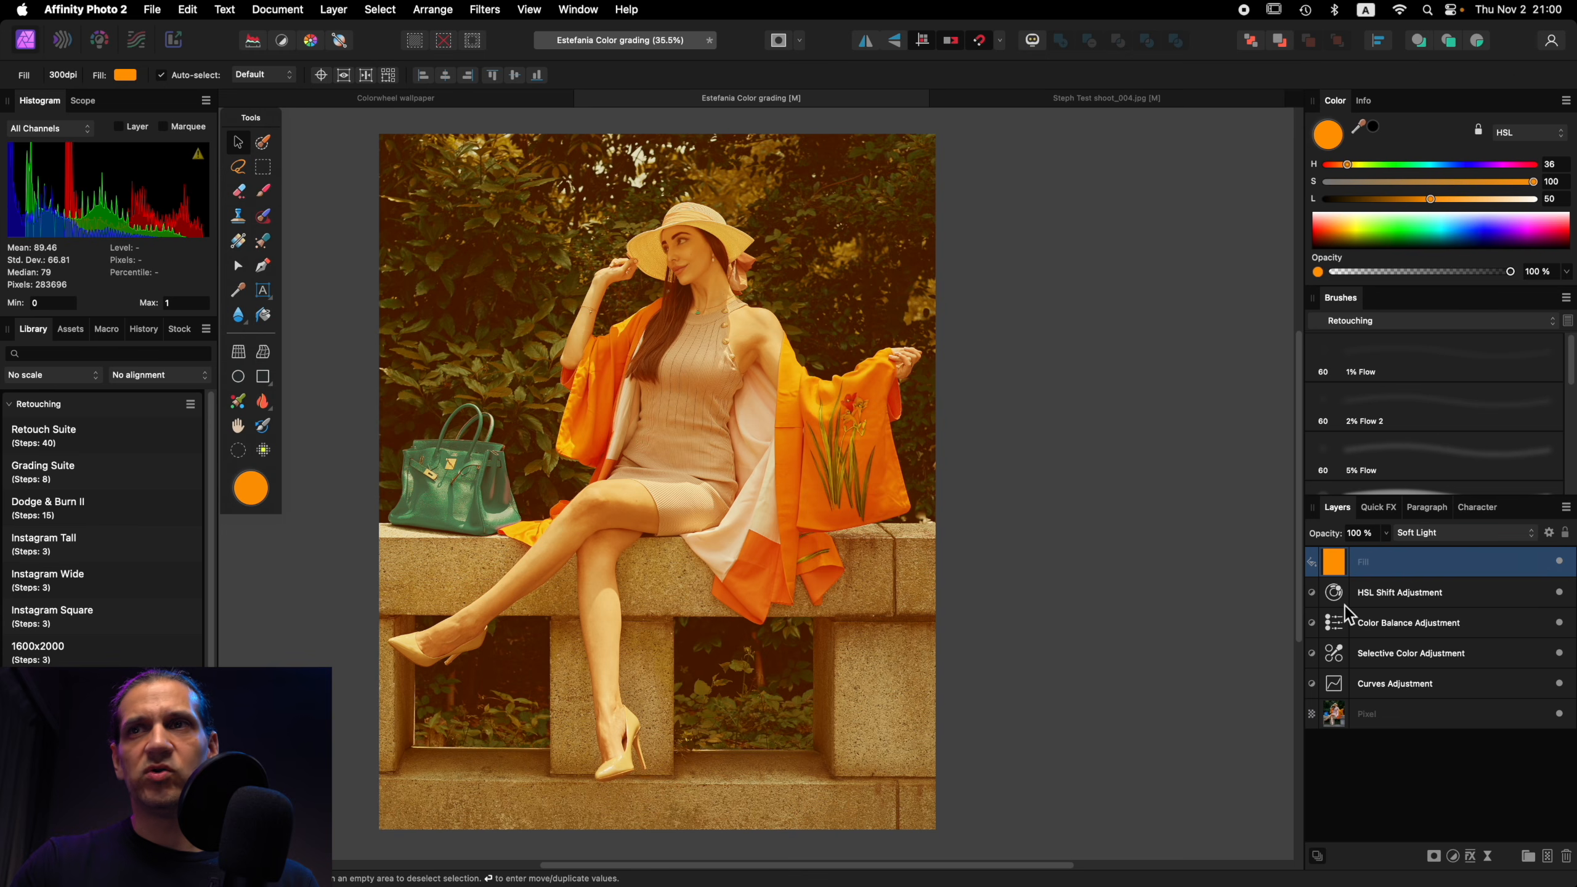
left_click(1387, 534)
left_click_drag(1388, 550, 1287, 559)
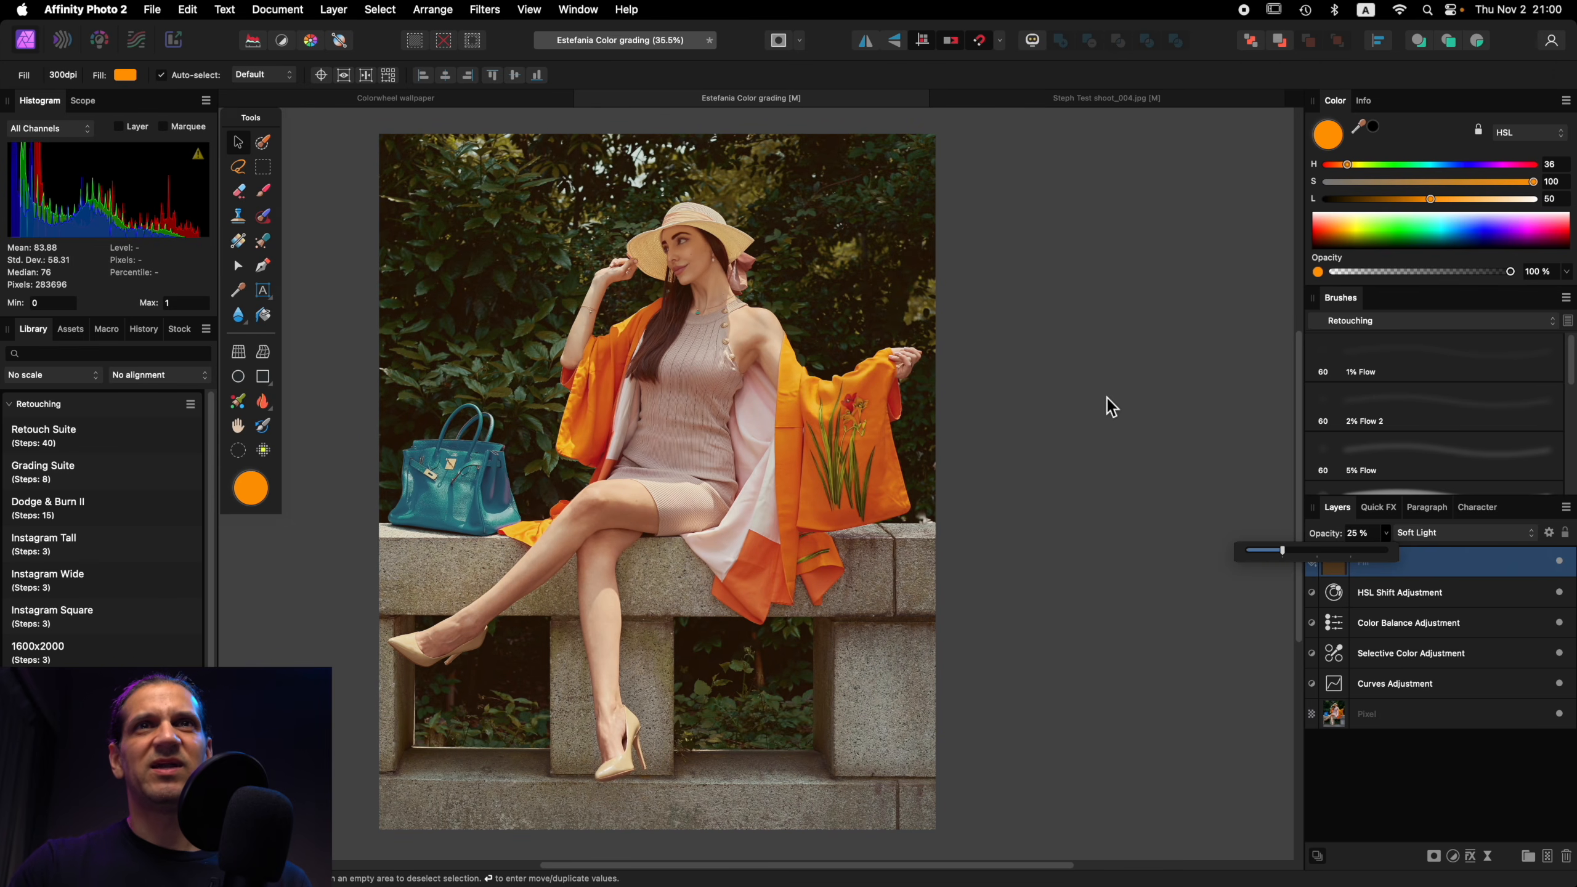
Step: Check the fill layer's effect on the photo, reduce its opacity to 20%, and deselect it
scroll(1108, 398, "left", 2)
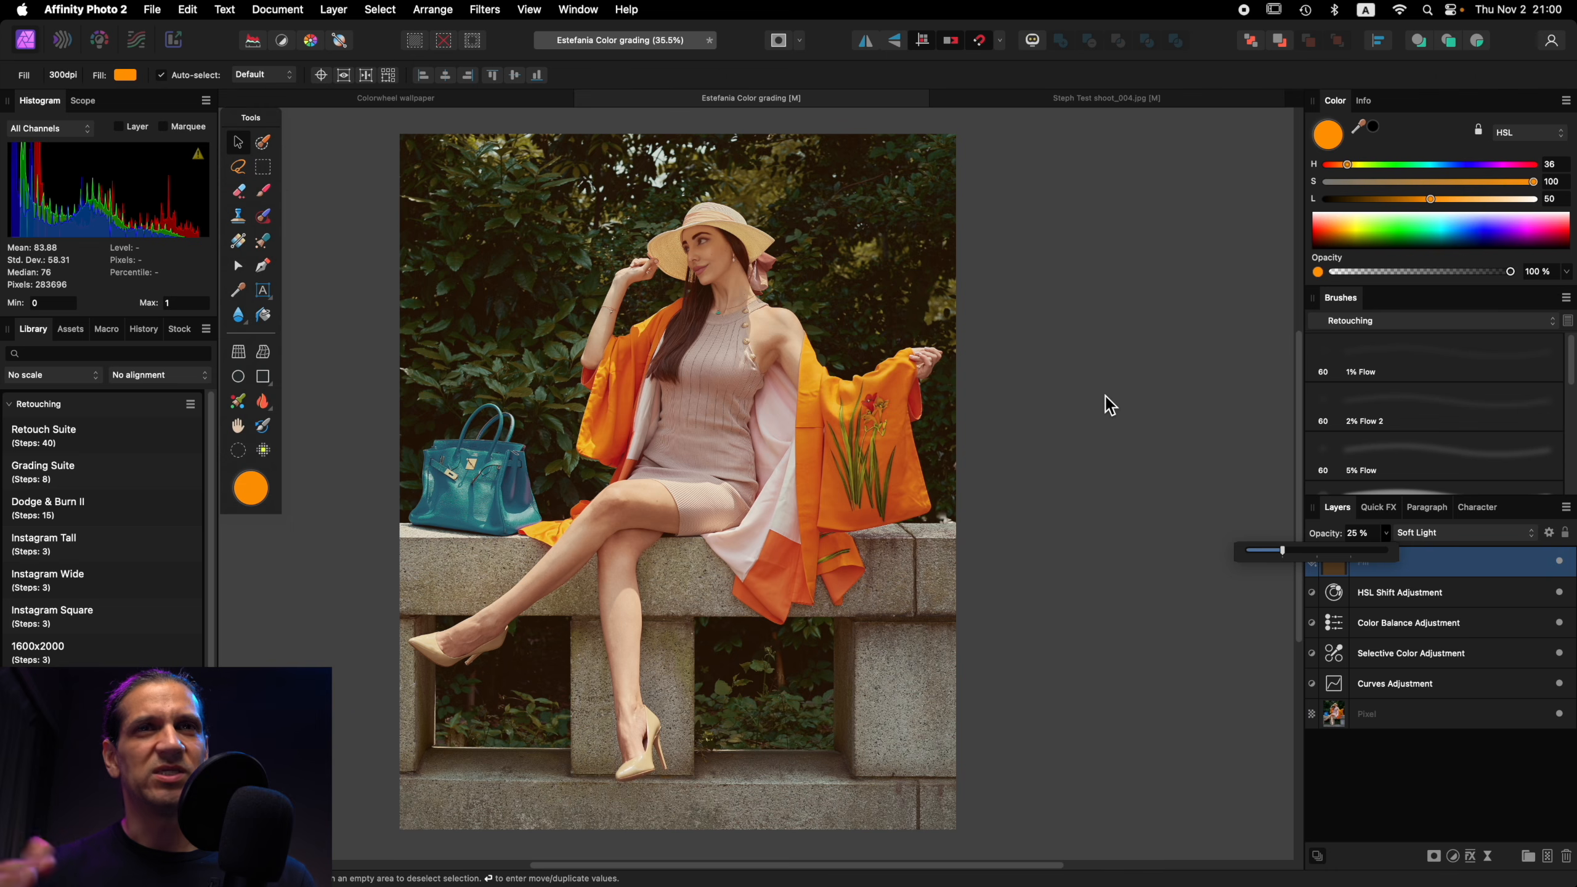
left_click(1562, 571)
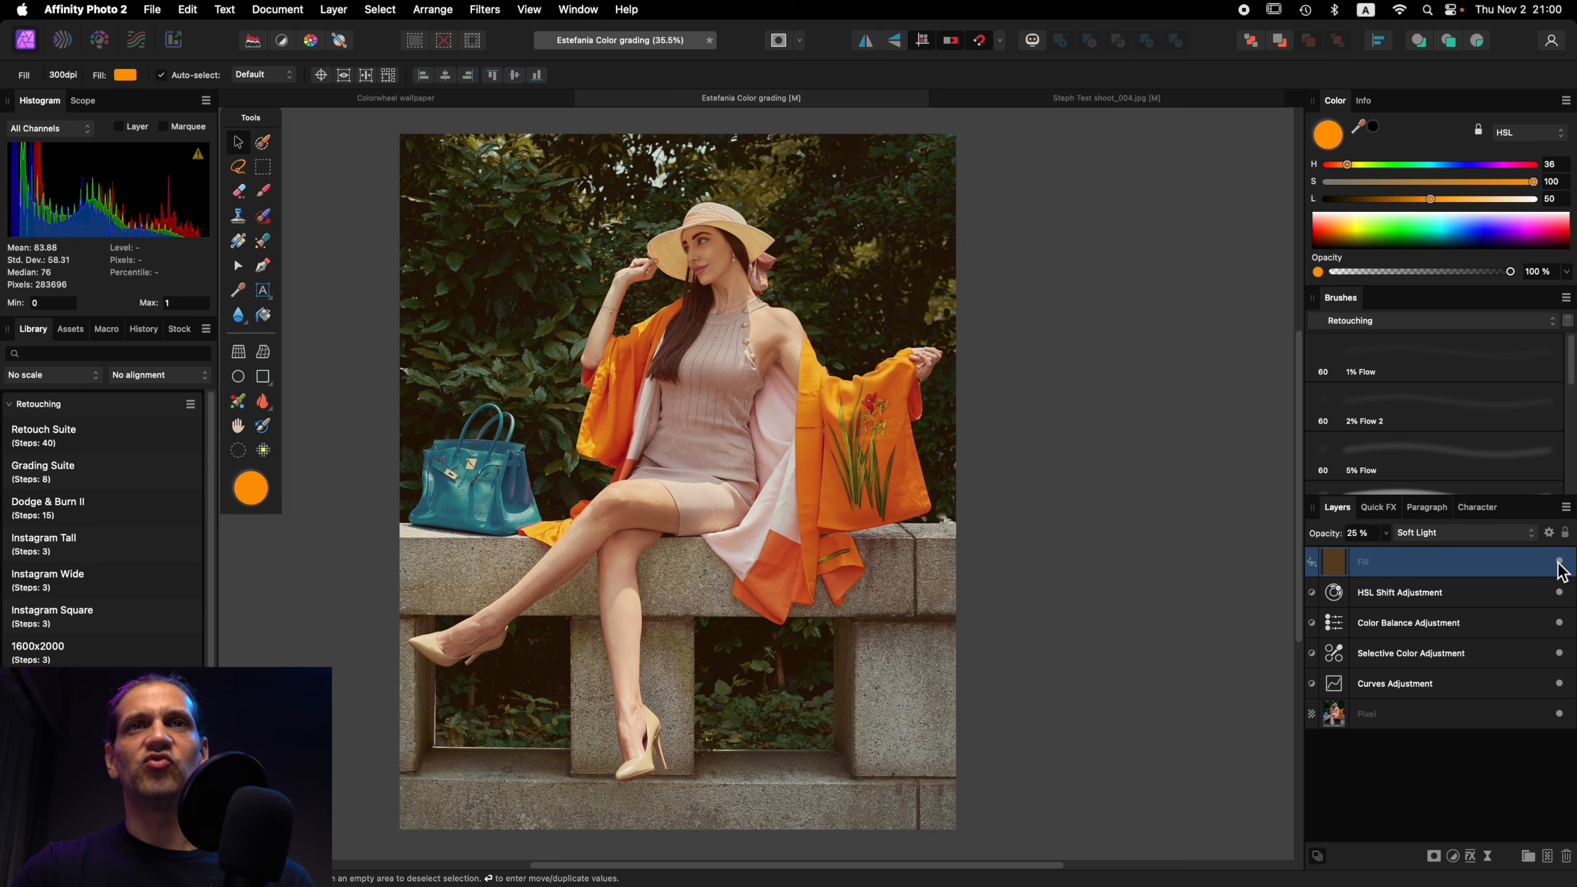
left_click(1389, 534)
left_click_drag(1392, 558, 1385, 558)
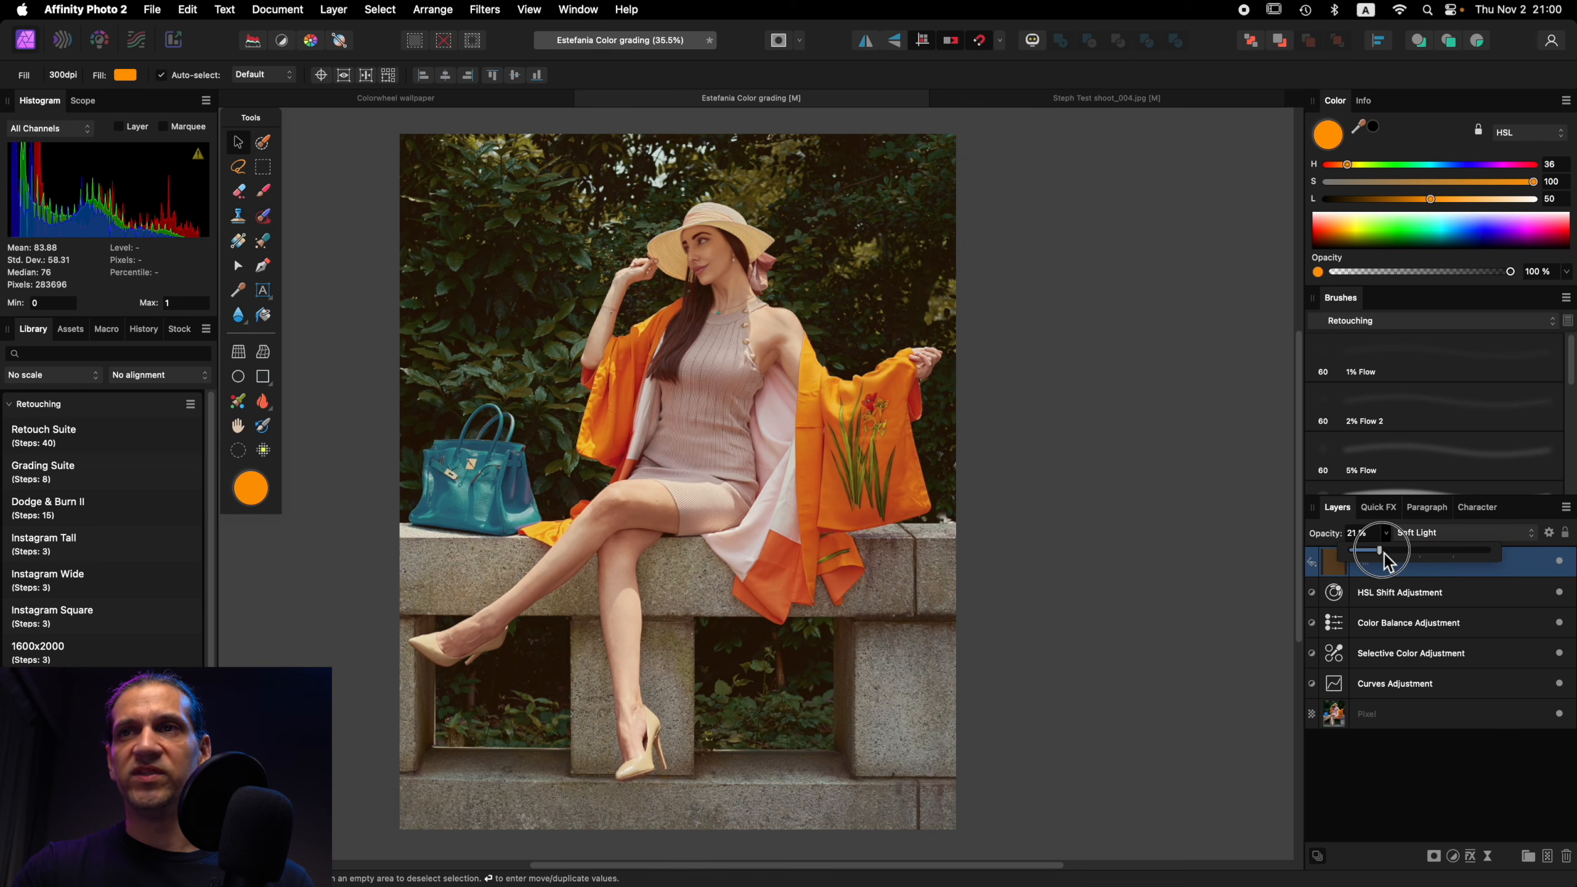
left_click(1106, 508)
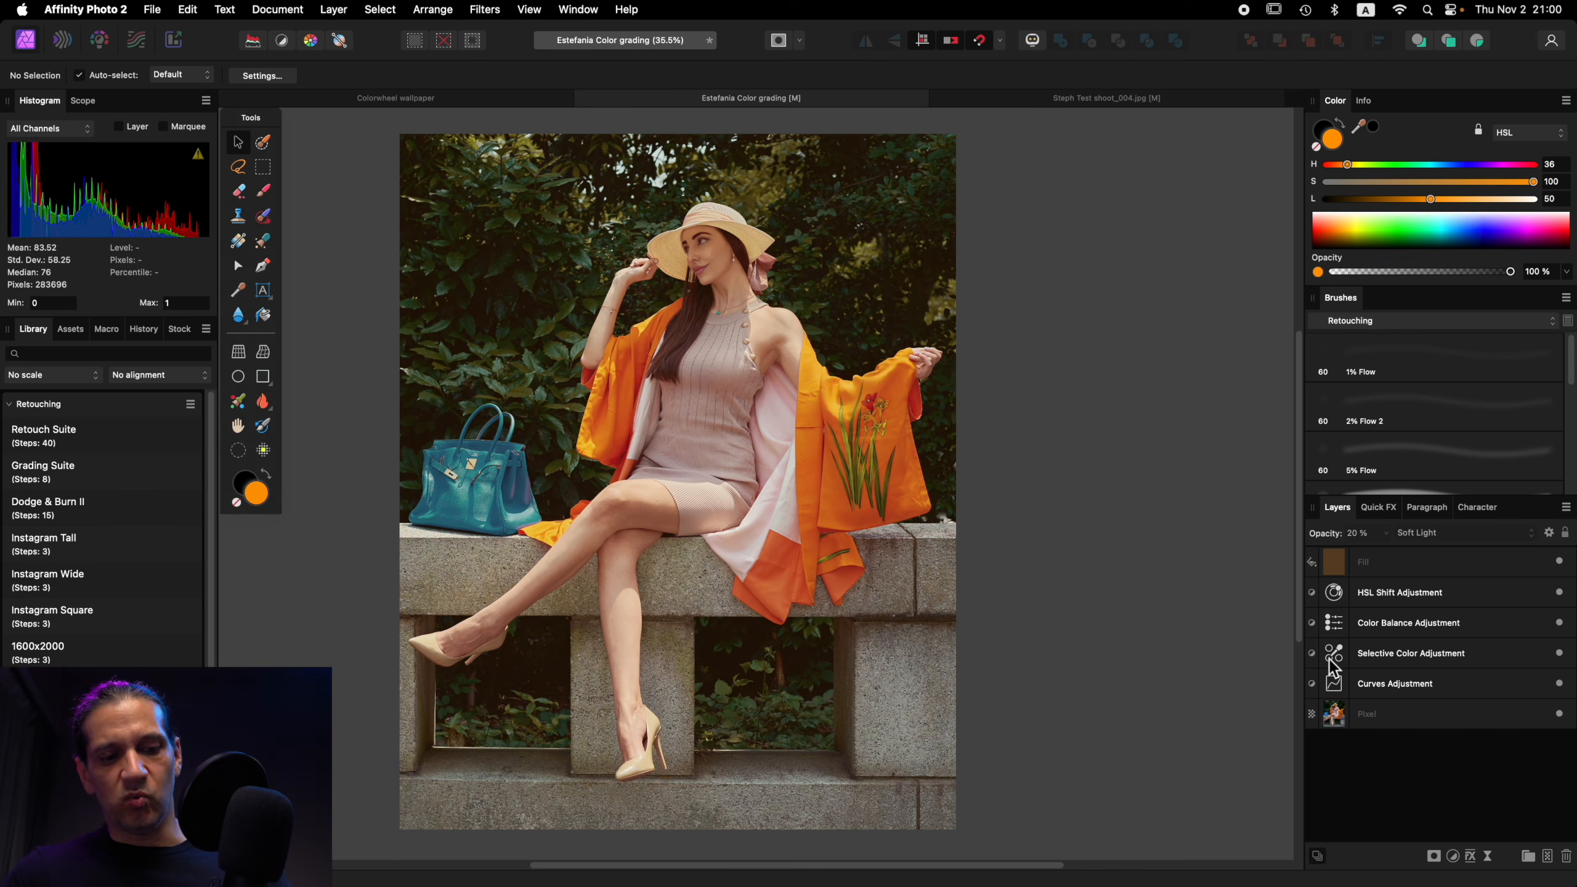
Step: Select all layers from the Curves adjustment up to the fill and toggle their visibility to compare before and after
left_click(1448, 687)
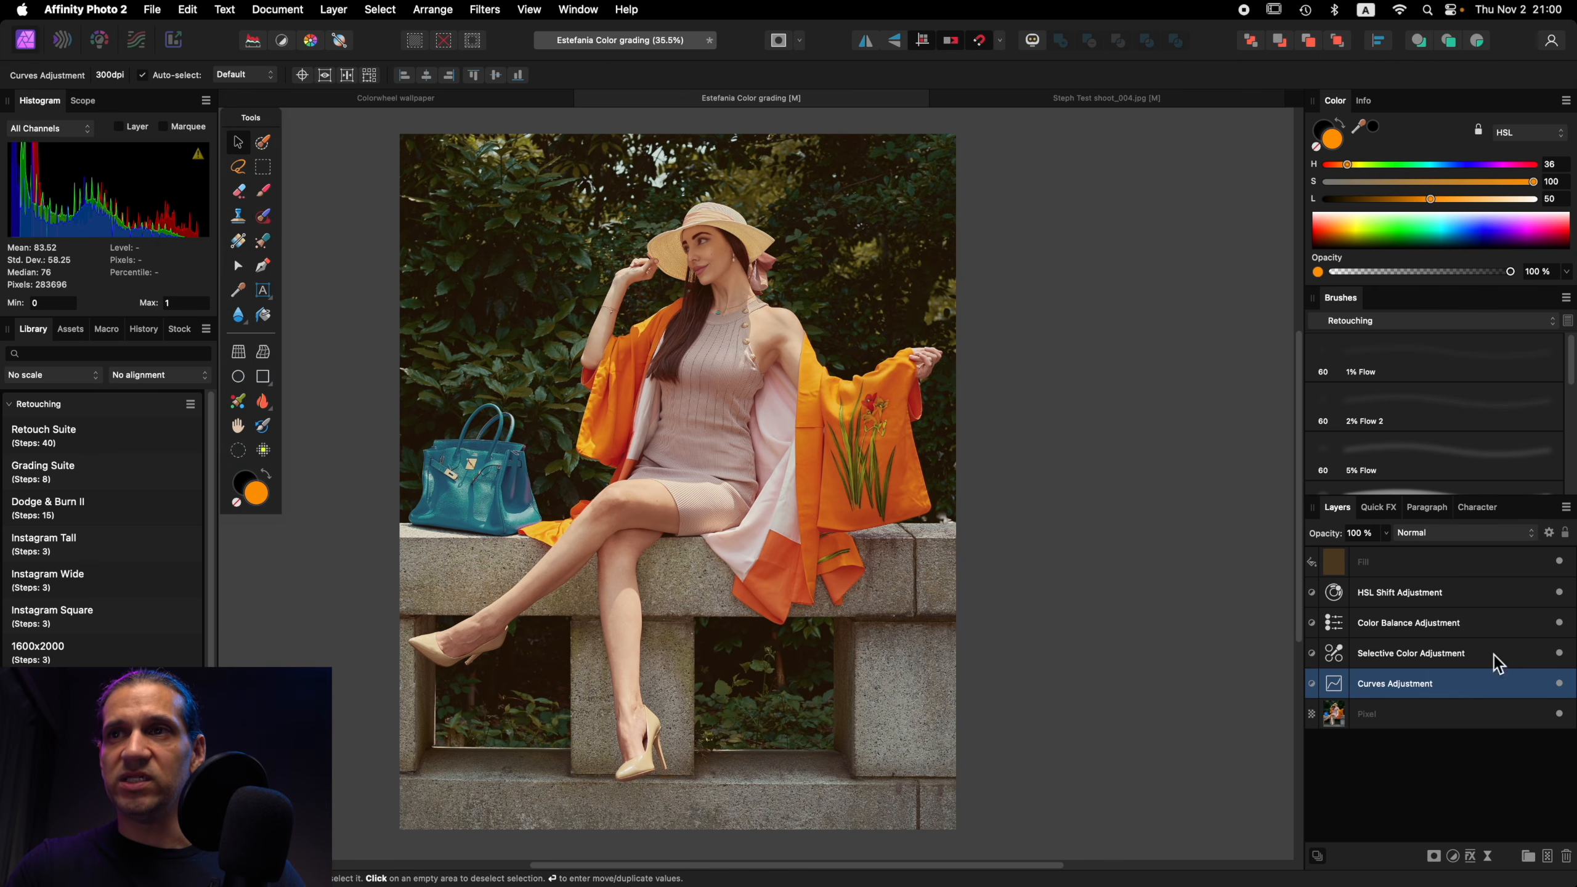
left_click(1501, 567, "shift")
left_click(1561, 563)
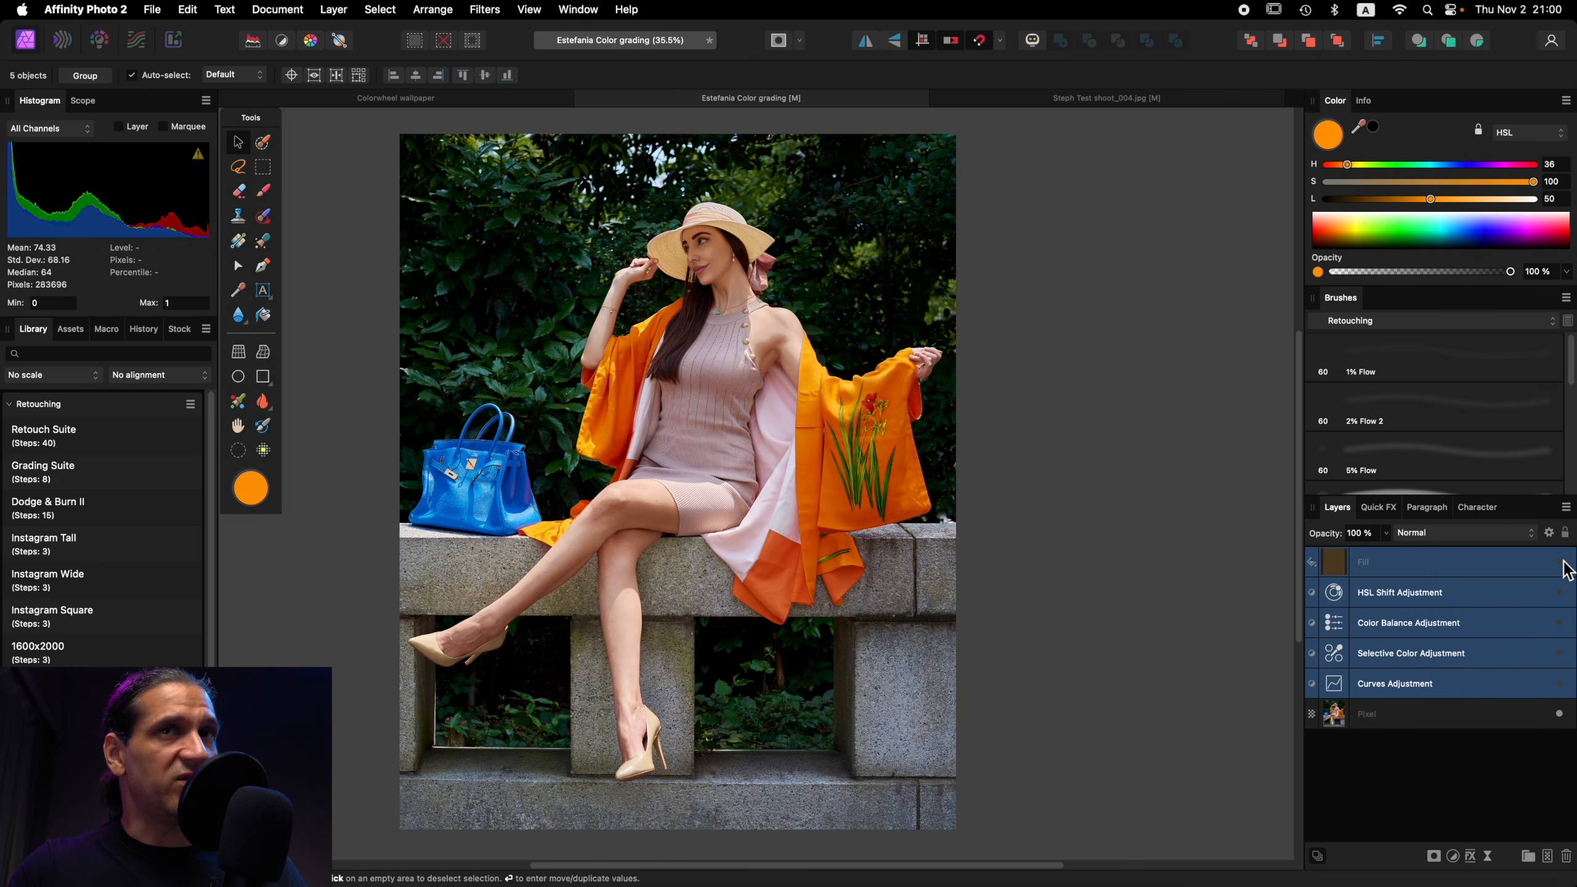
left_click(1563, 565)
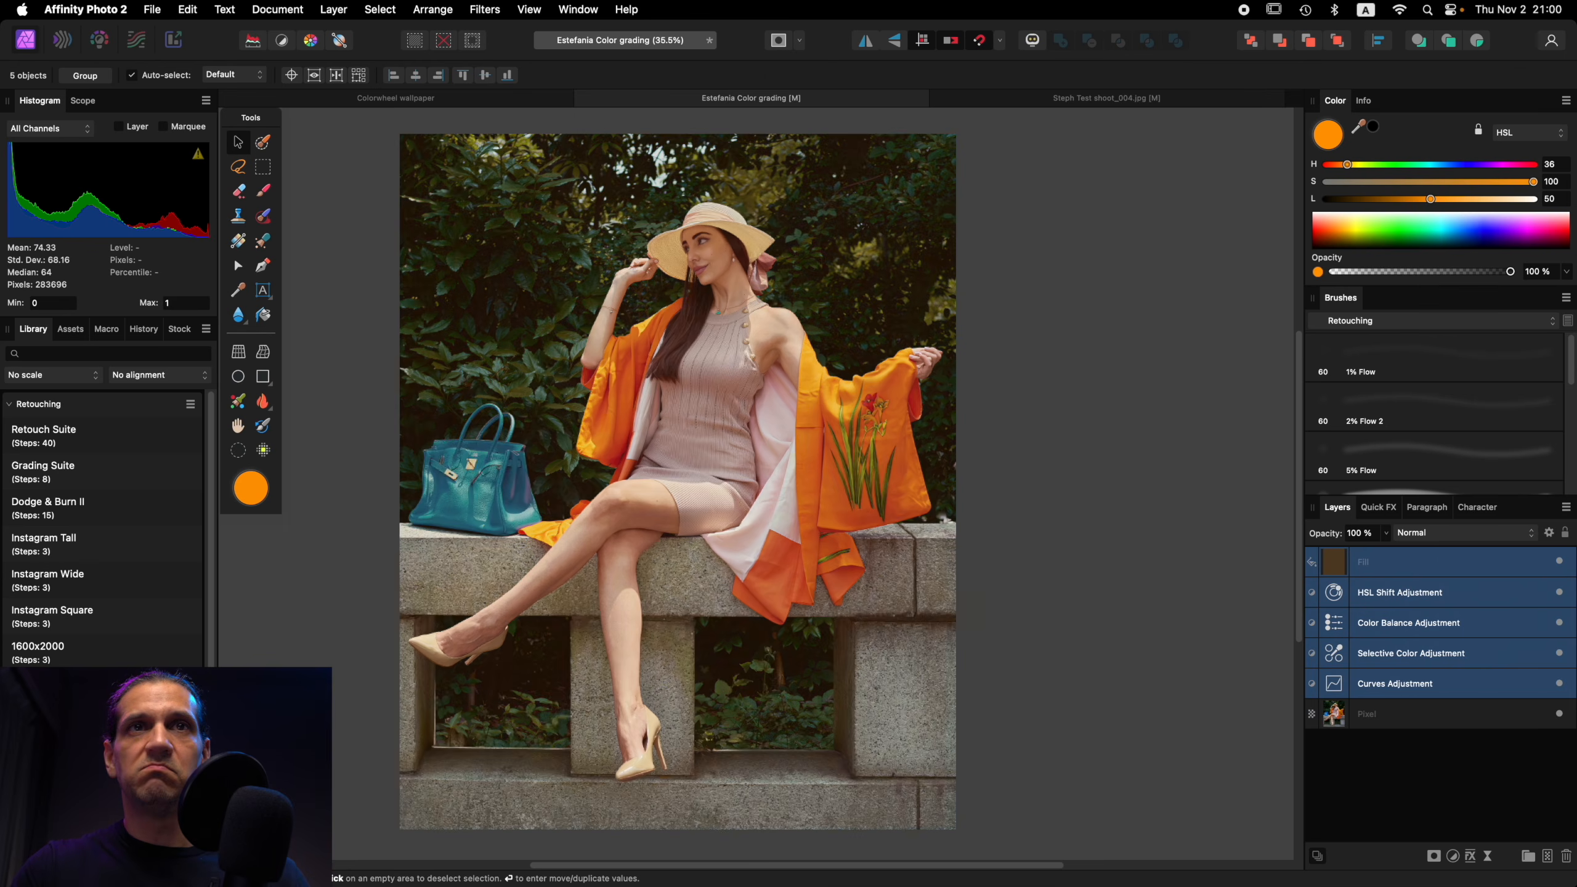
left_click(1205, 575)
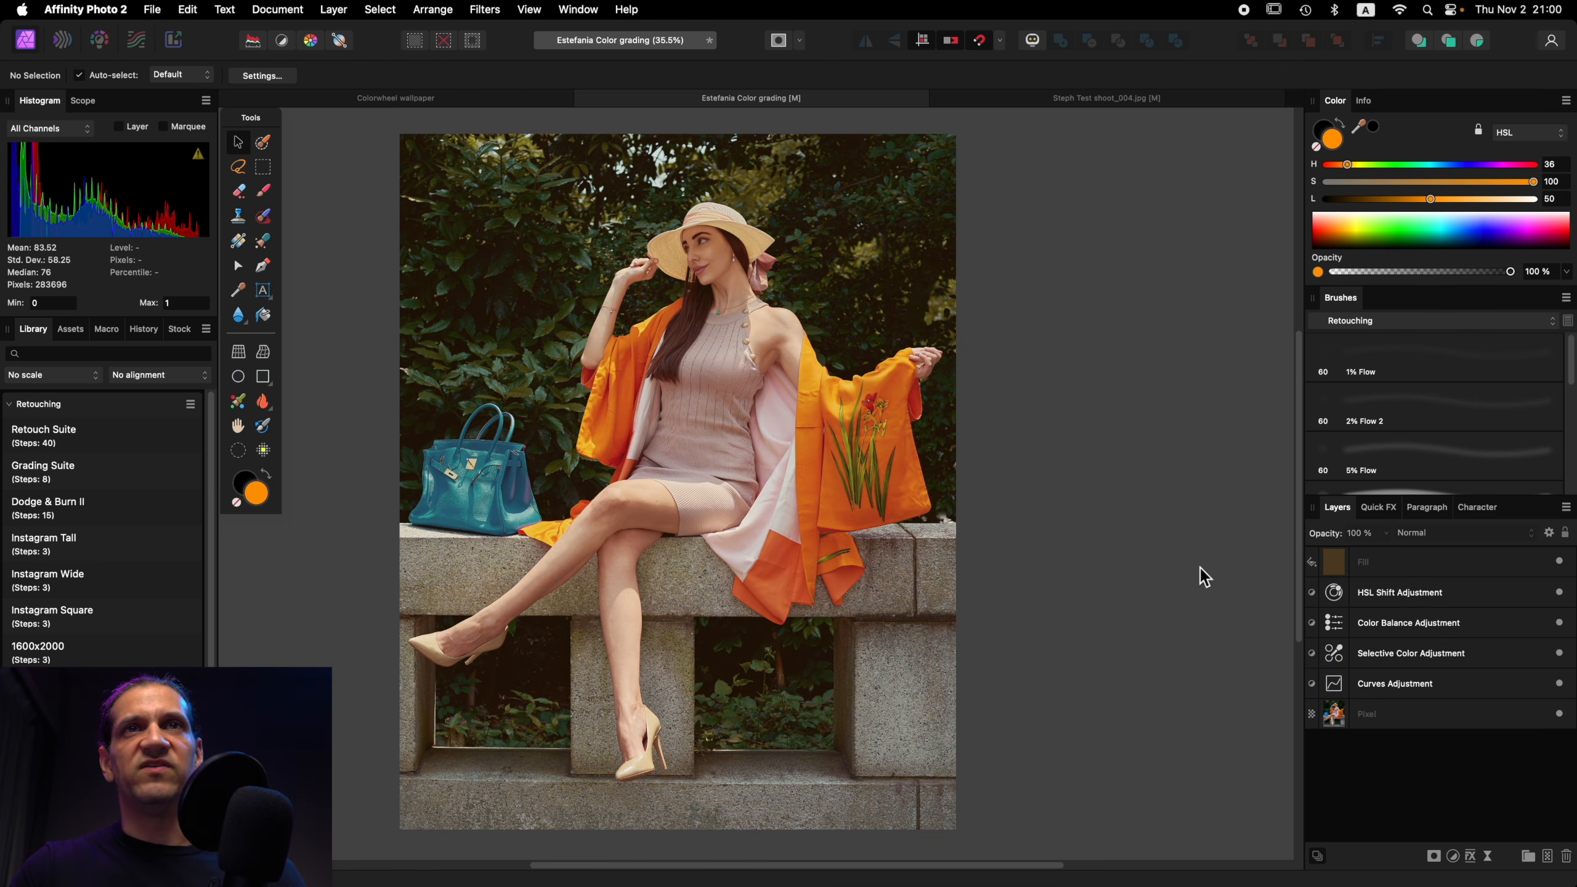
Step: Blend the top fill layer as Overlay and recolour it, trying cyan before settling on yellow-green at hue 67, saturation 100, lightness 61
left_click(1341, 568)
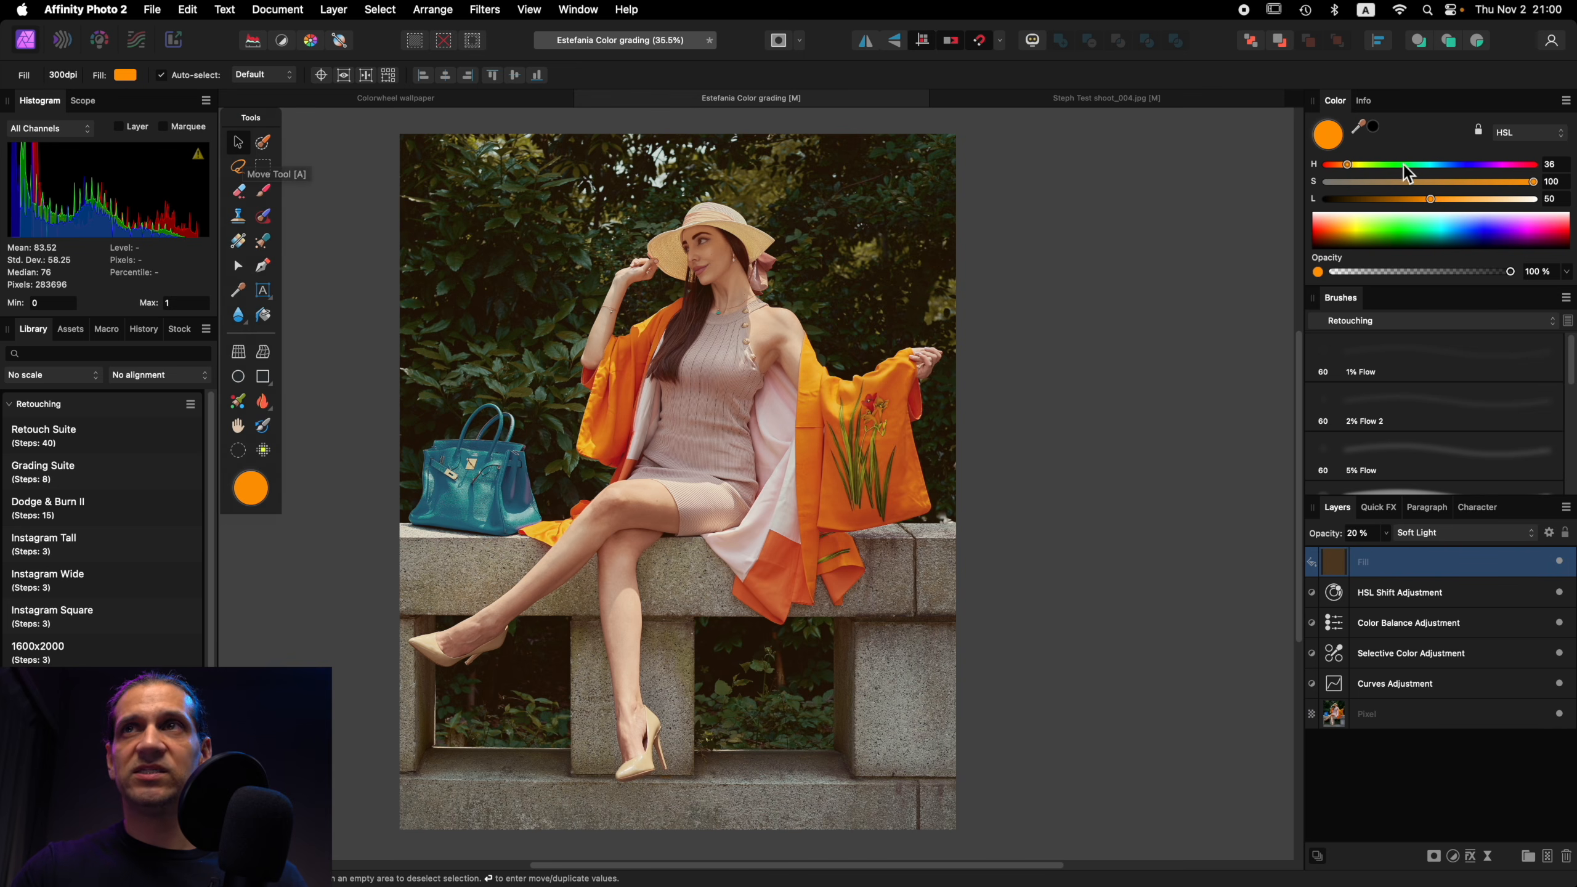
left_click_drag(1351, 167, 1438, 177)
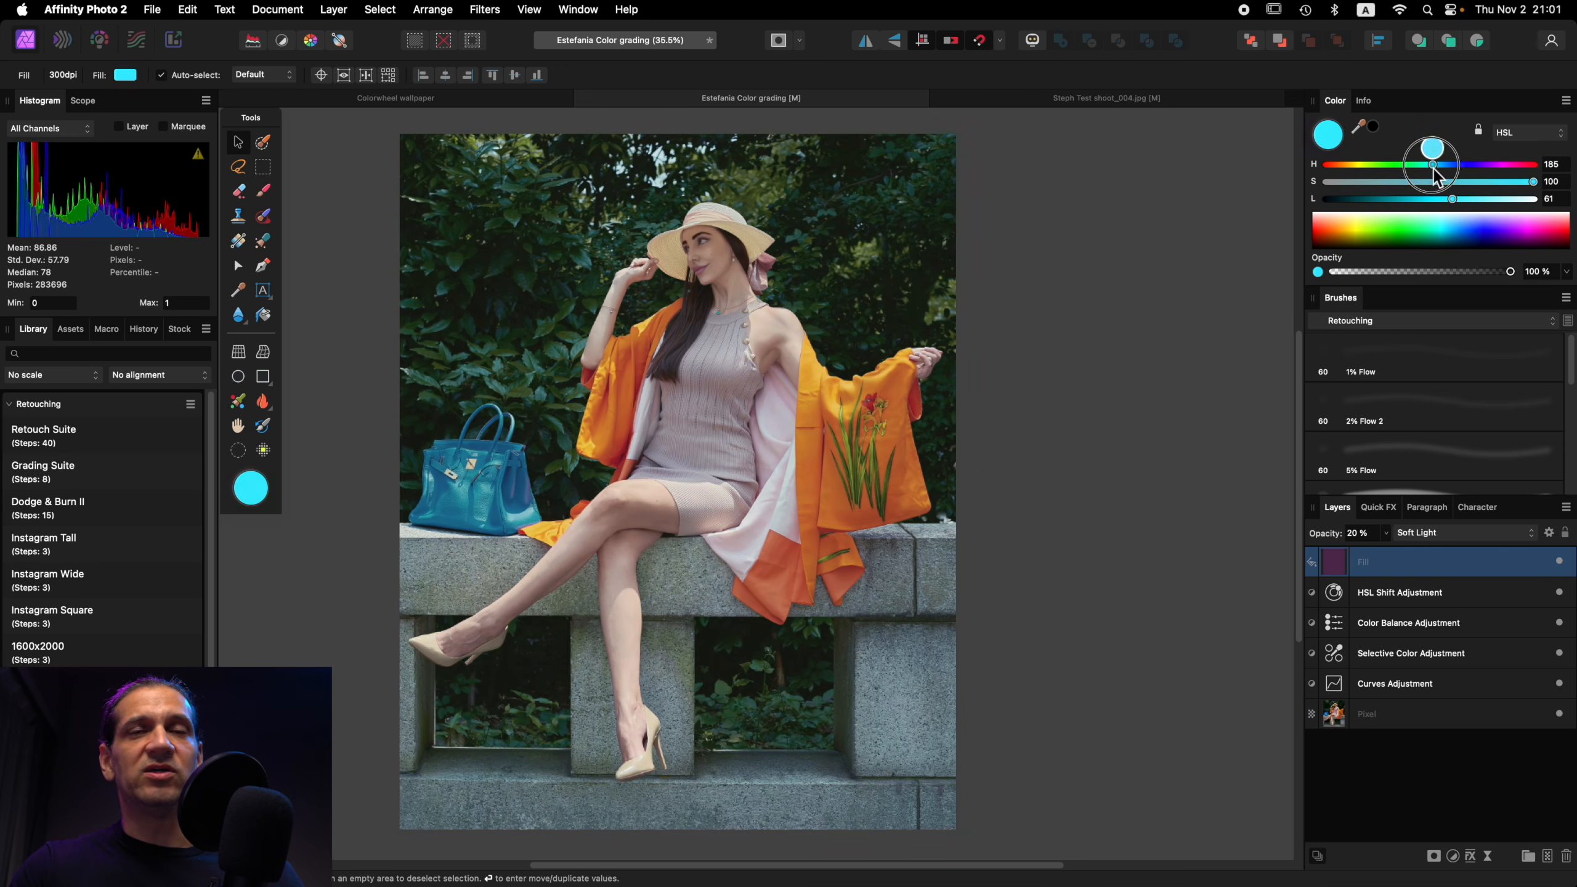
left_click(1445, 535)
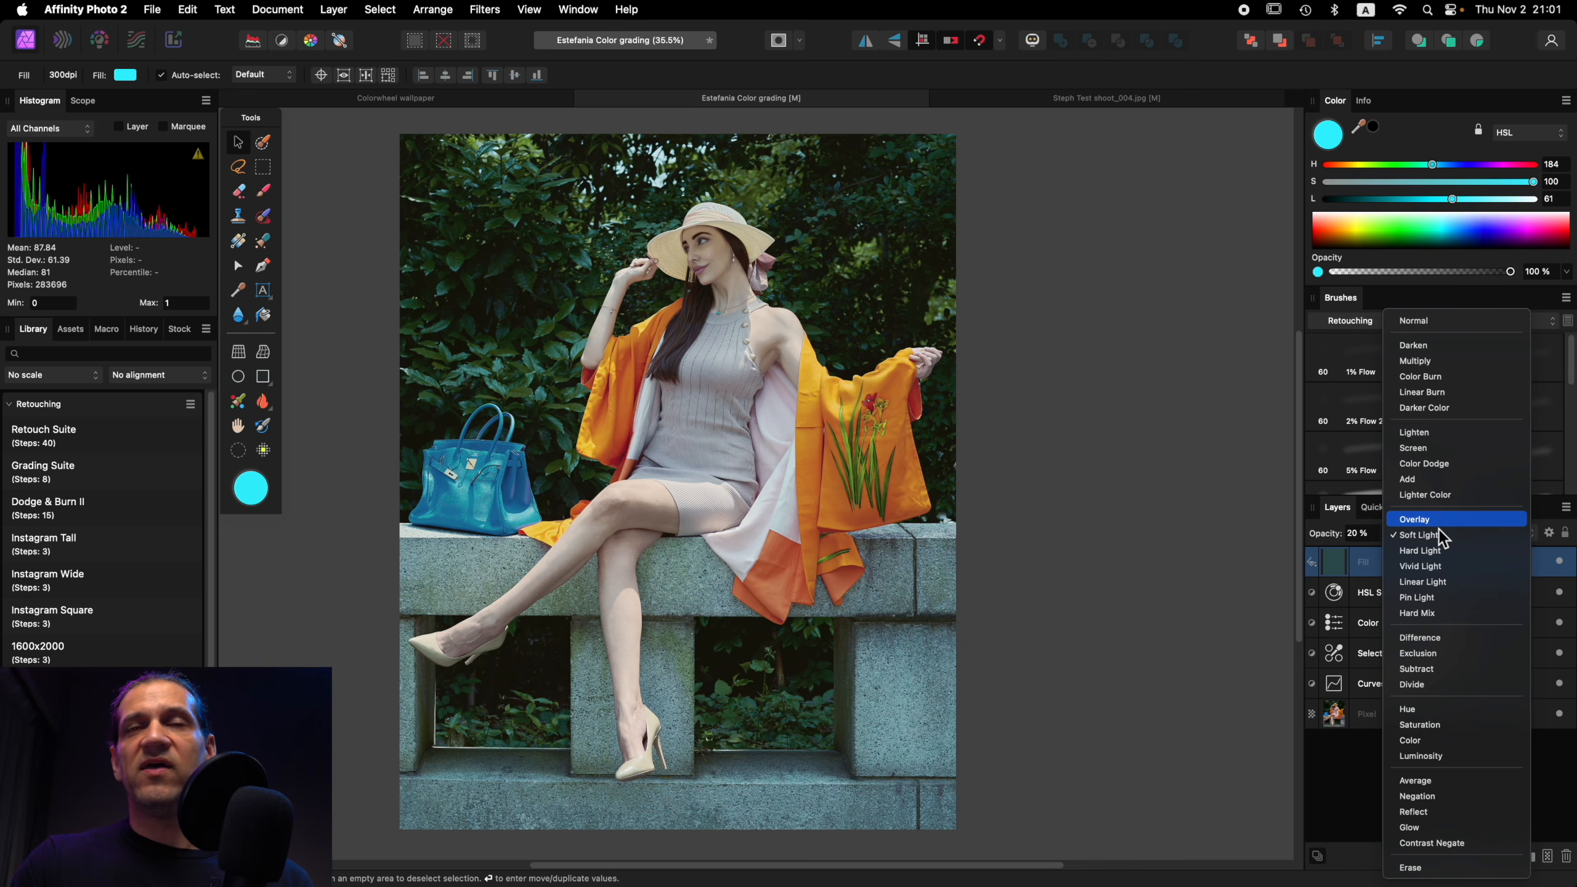
left_click(1440, 523)
left_click_drag(1428, 160, 1373, 180)
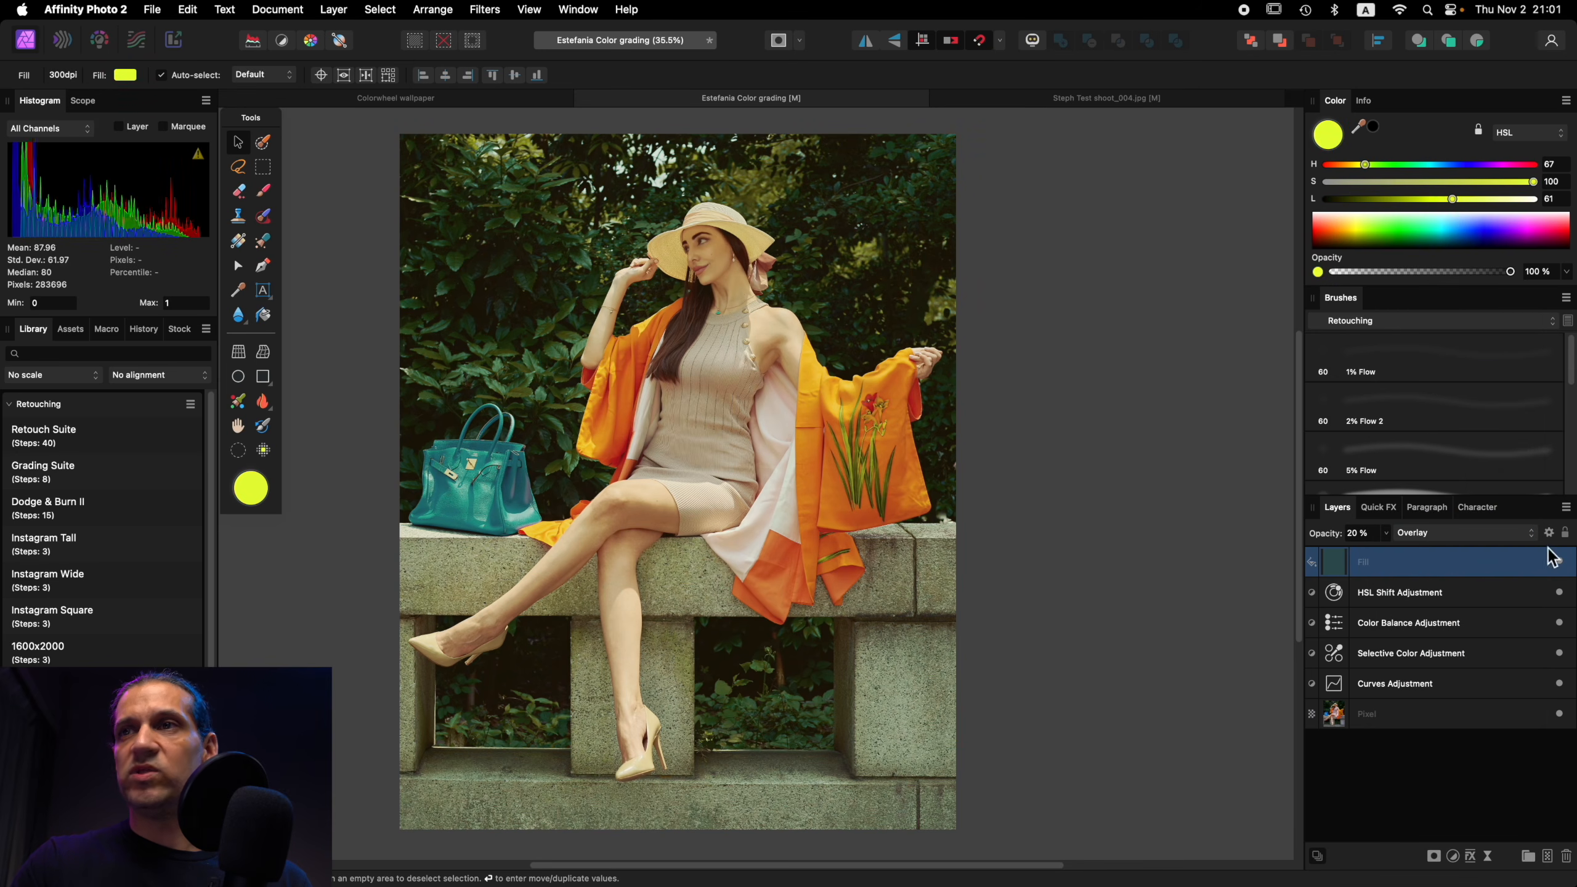
Step: Exclude midtones in the fill layer's underlying composition blend range, with 0% output from the dark tones to 79% and 100% at 6% and 92%
left_click(1550, 533)
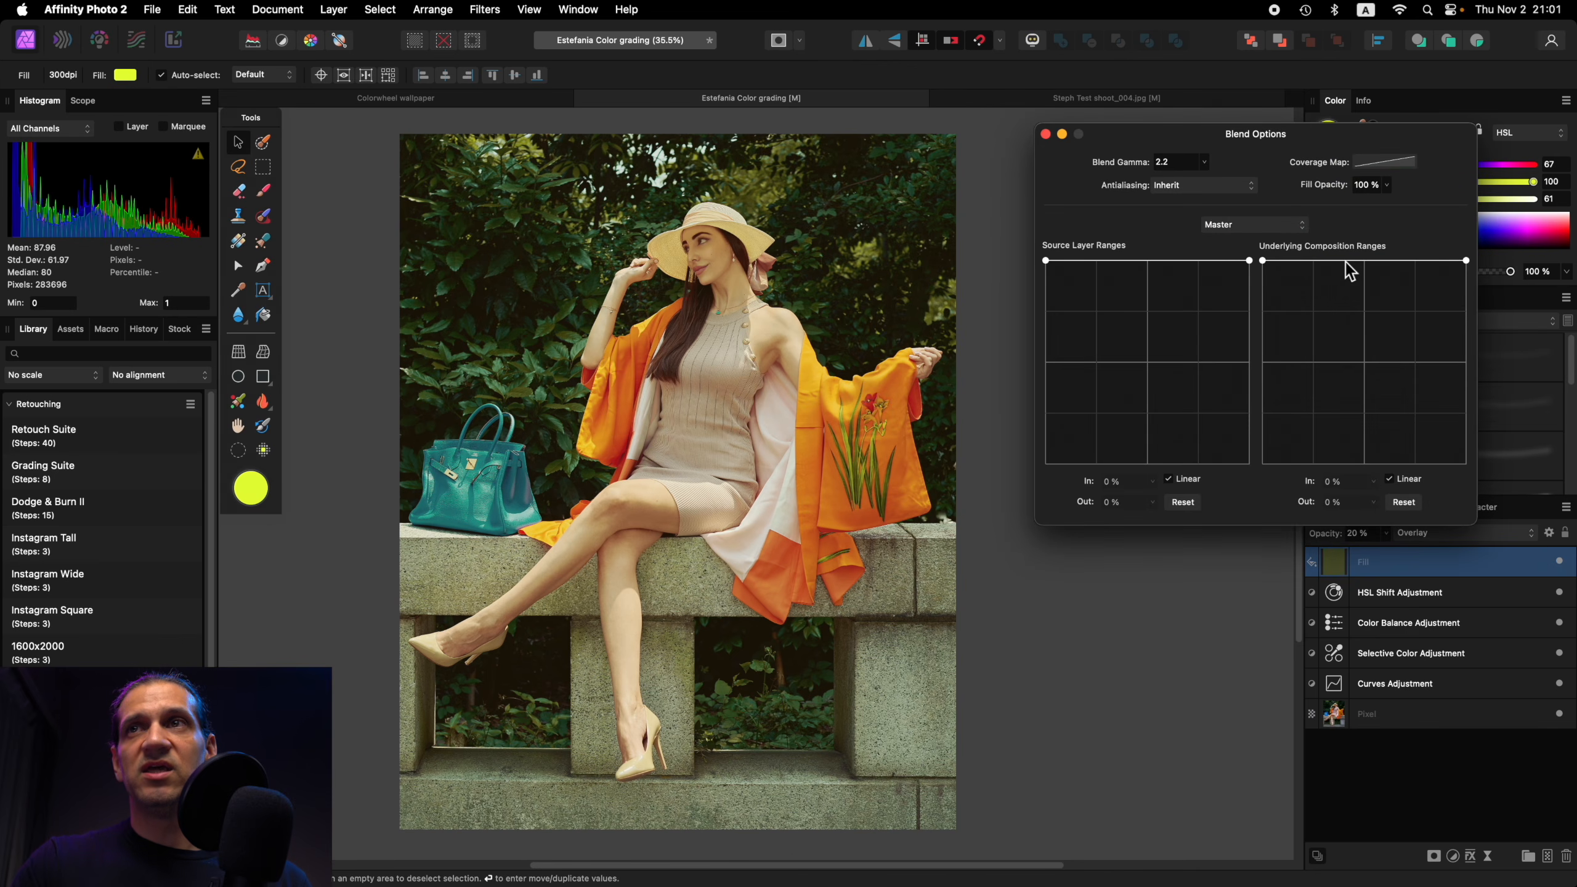
left_click_drag(1367, 261, 1424, 468)
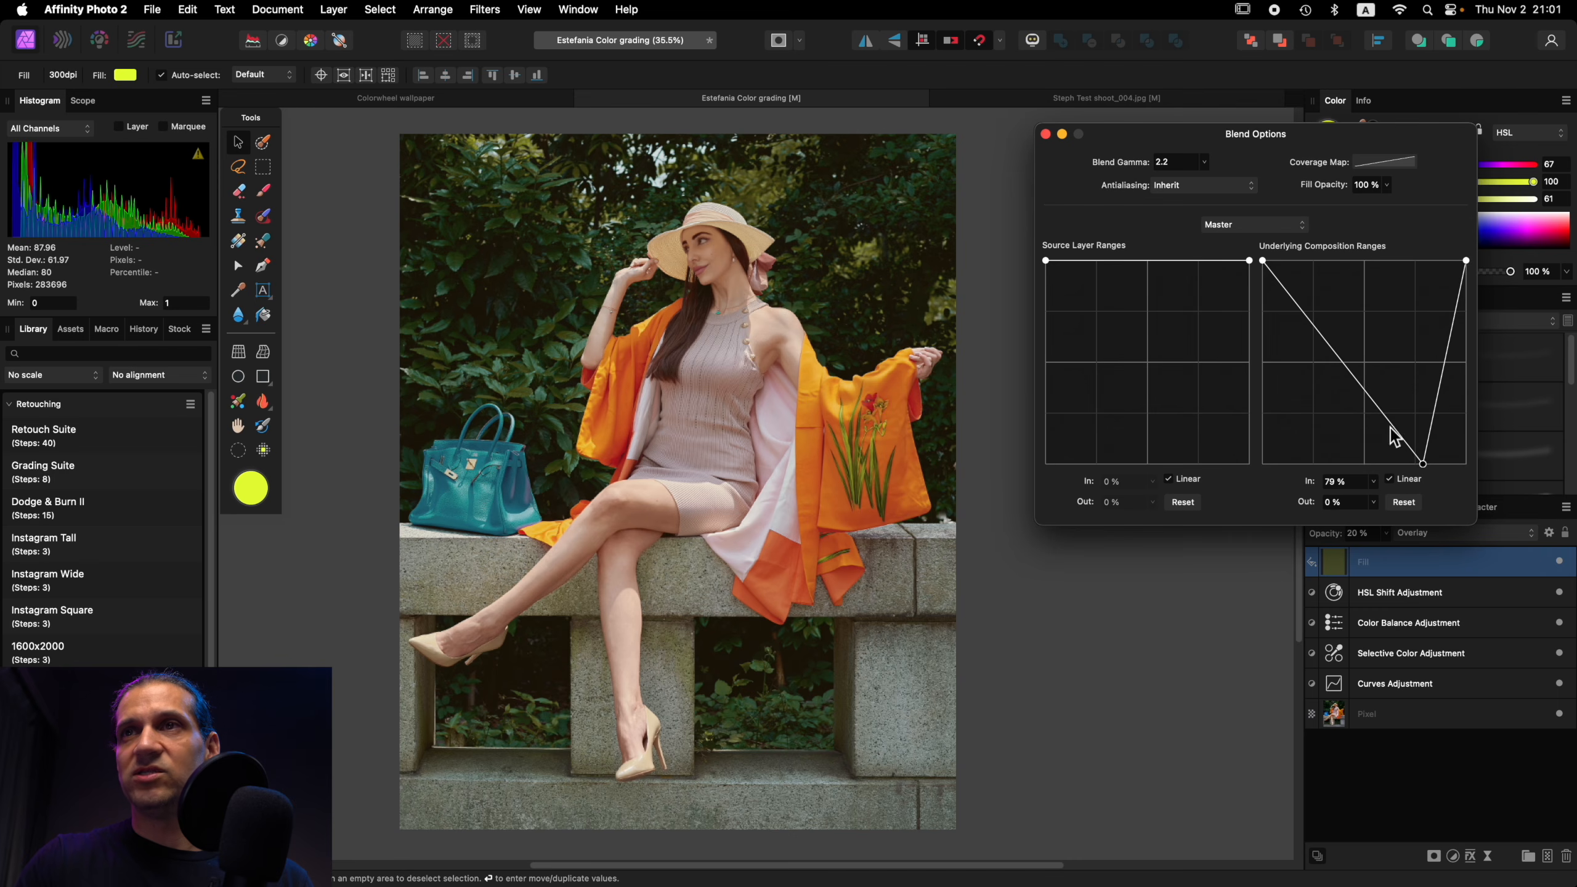
left_click_drag(1348, 369, 1314, 486)
left_click_drag(1264, 261, 1277, 261)
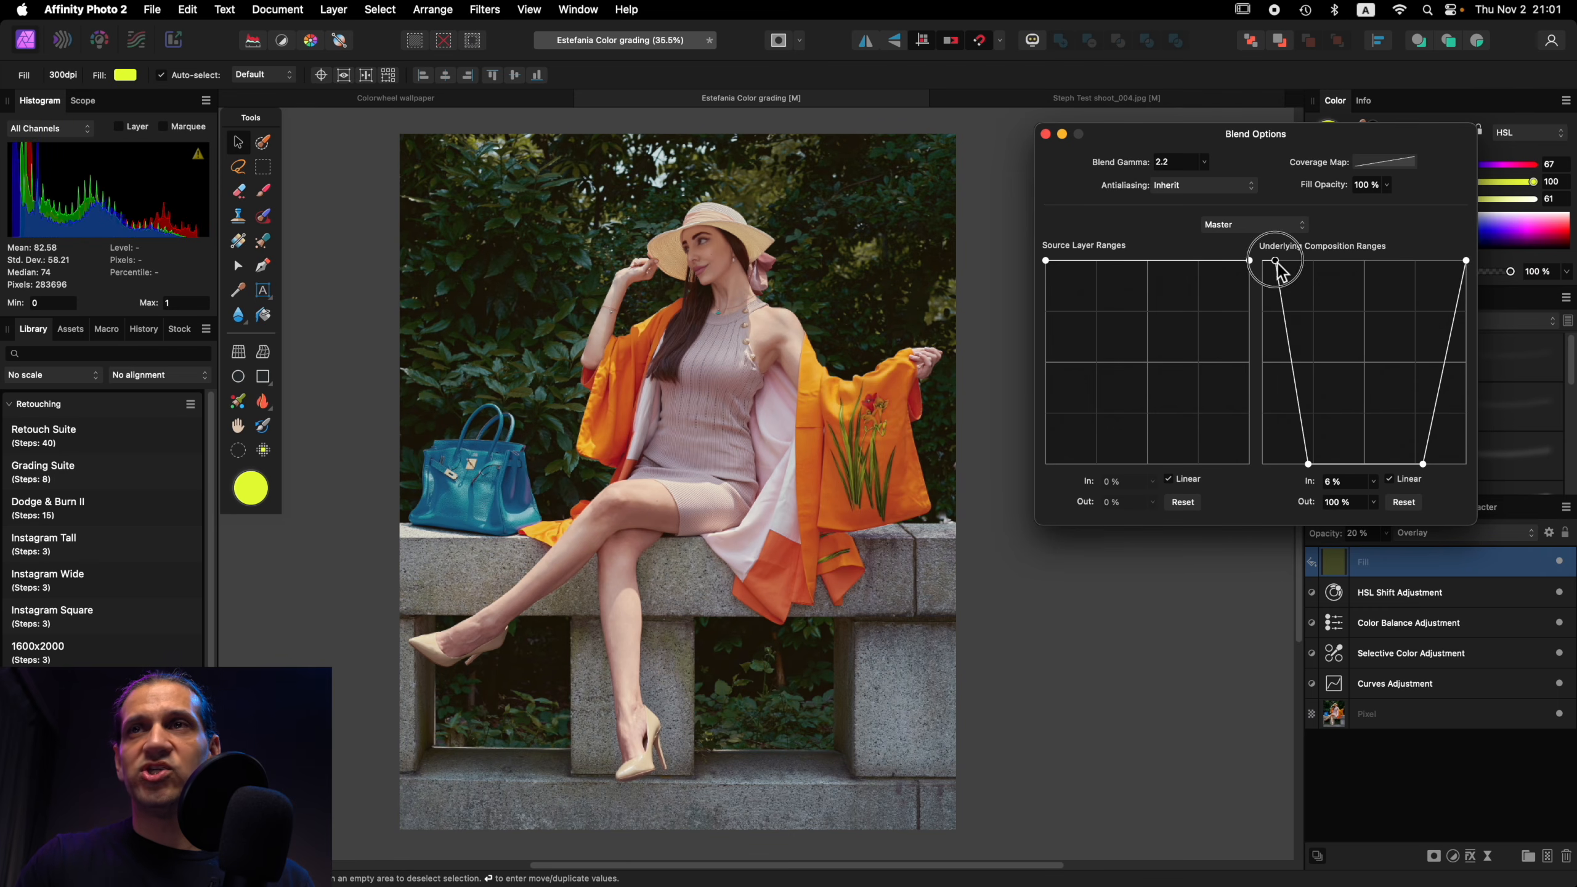
left_click_drag(1466, 262, 1451, 261)
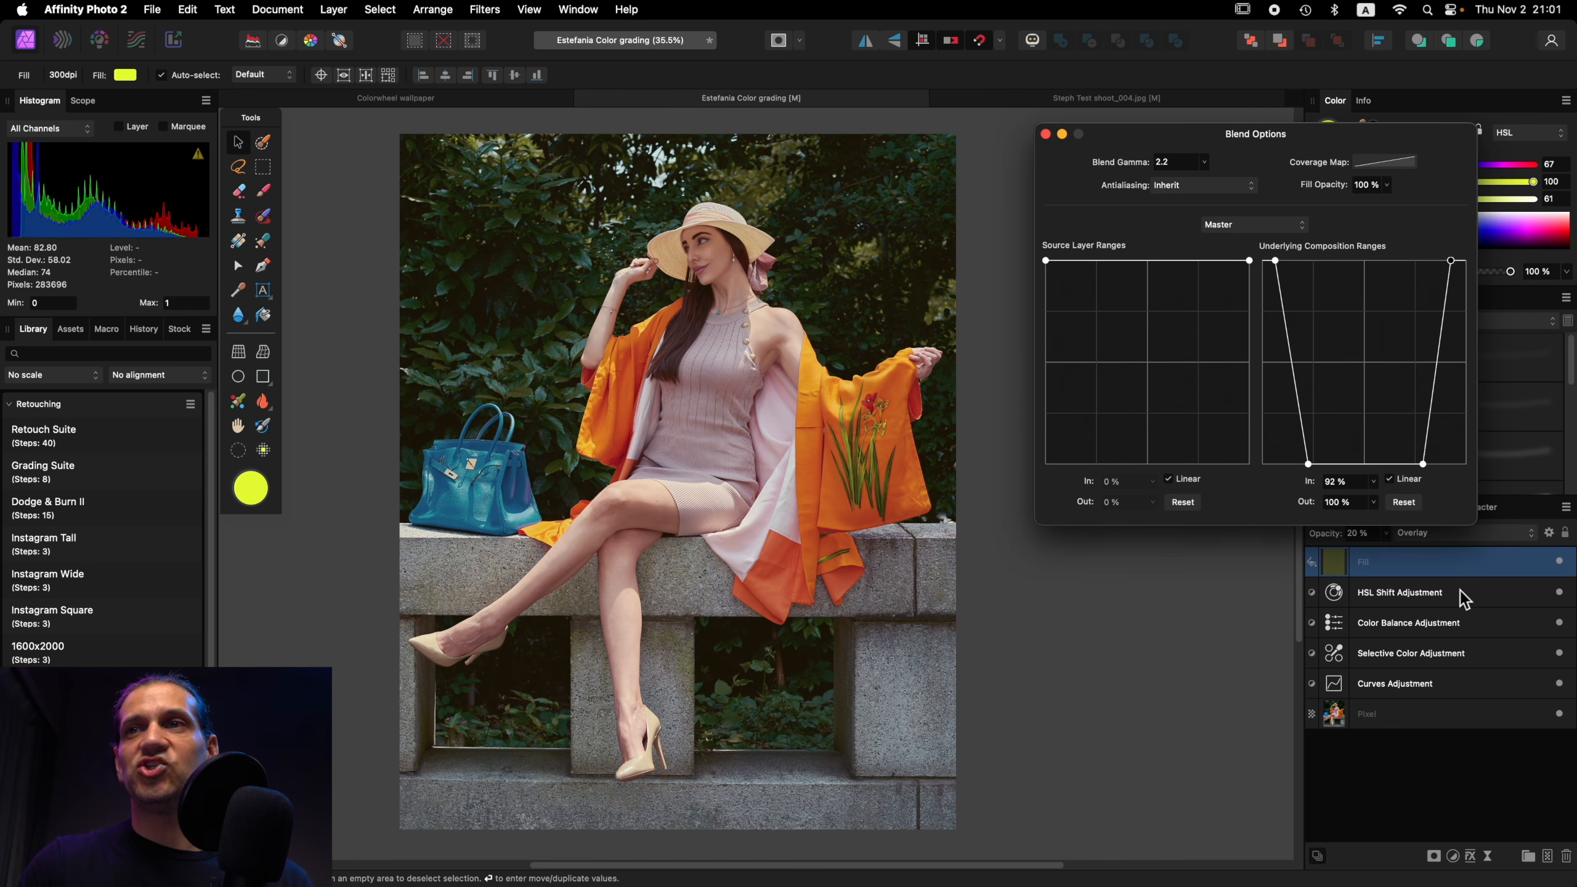
Step: Raise the fill layer's opacity to 58% and close its blend options
left_click(1387, 534)
left_click_drag(1384, 550, 1436, 550)
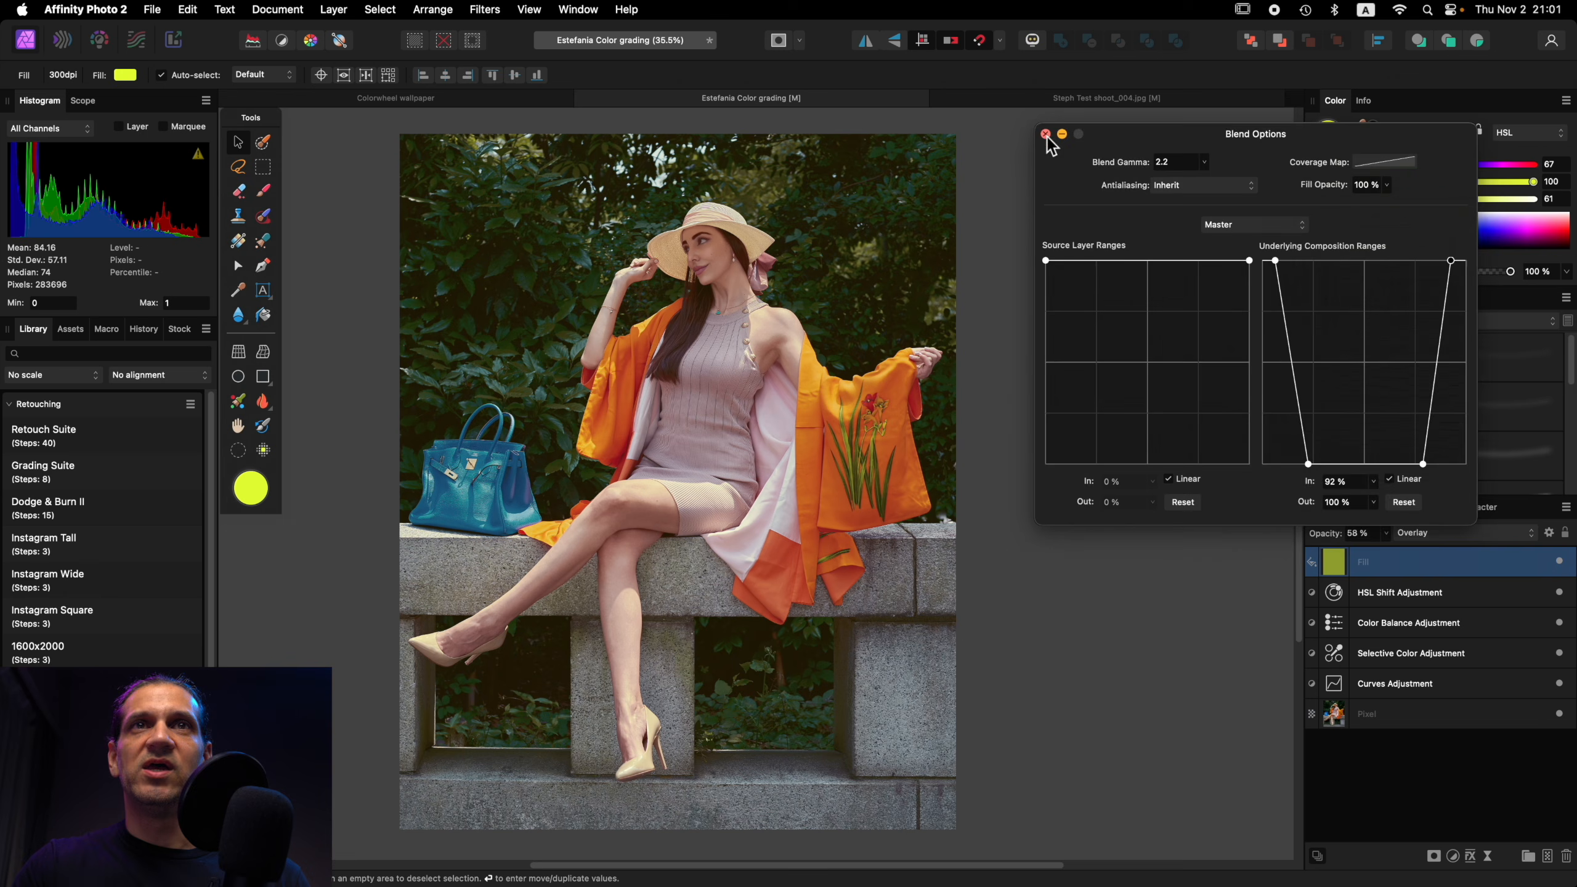
left_click(1046, 134)
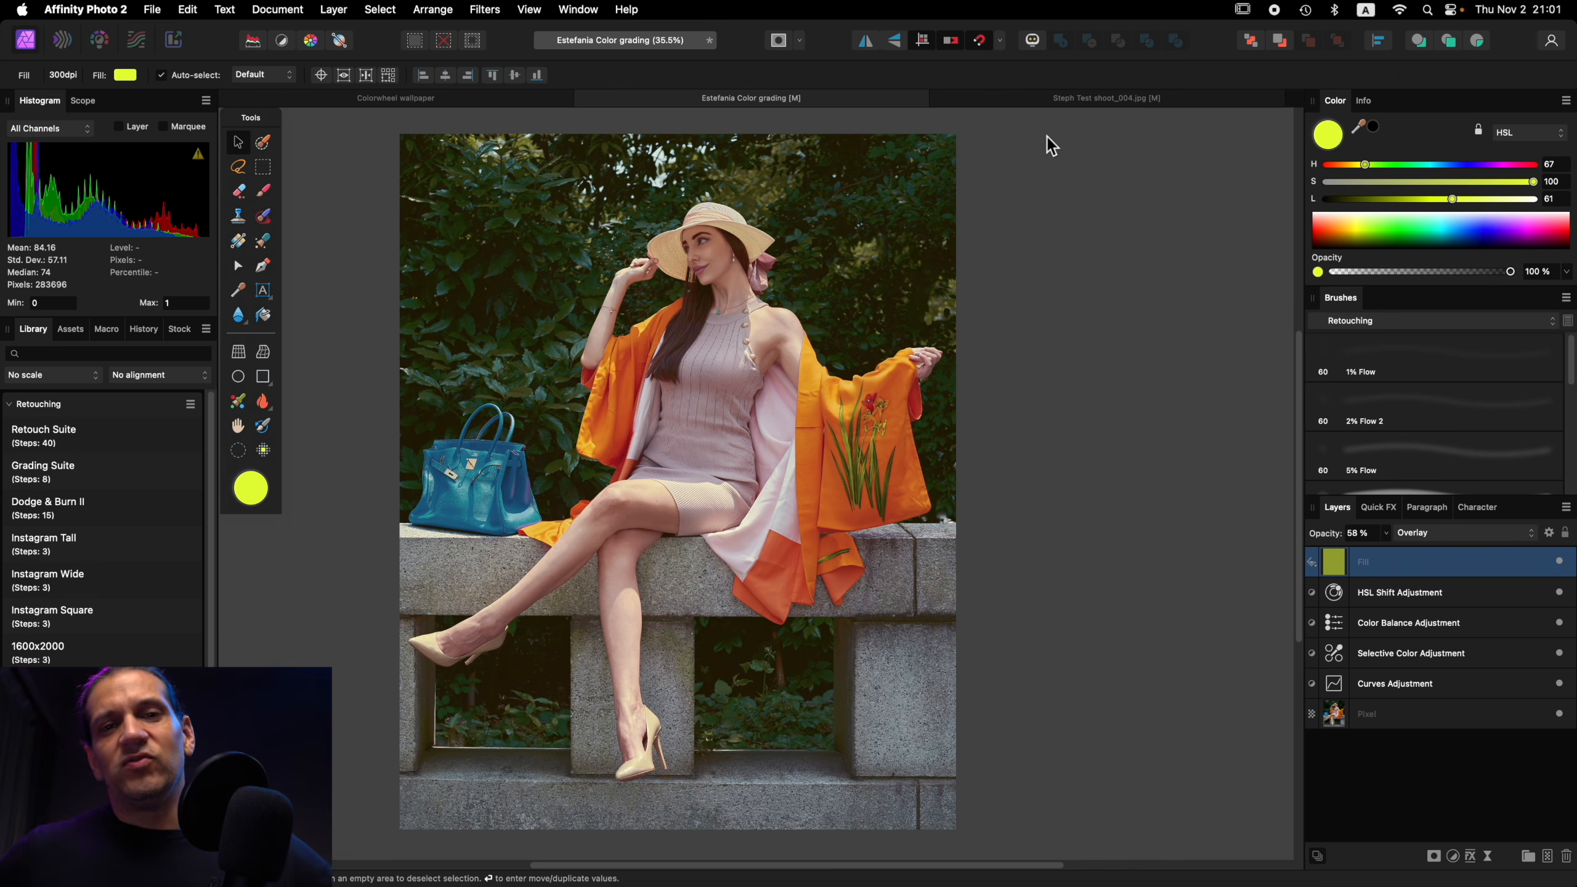